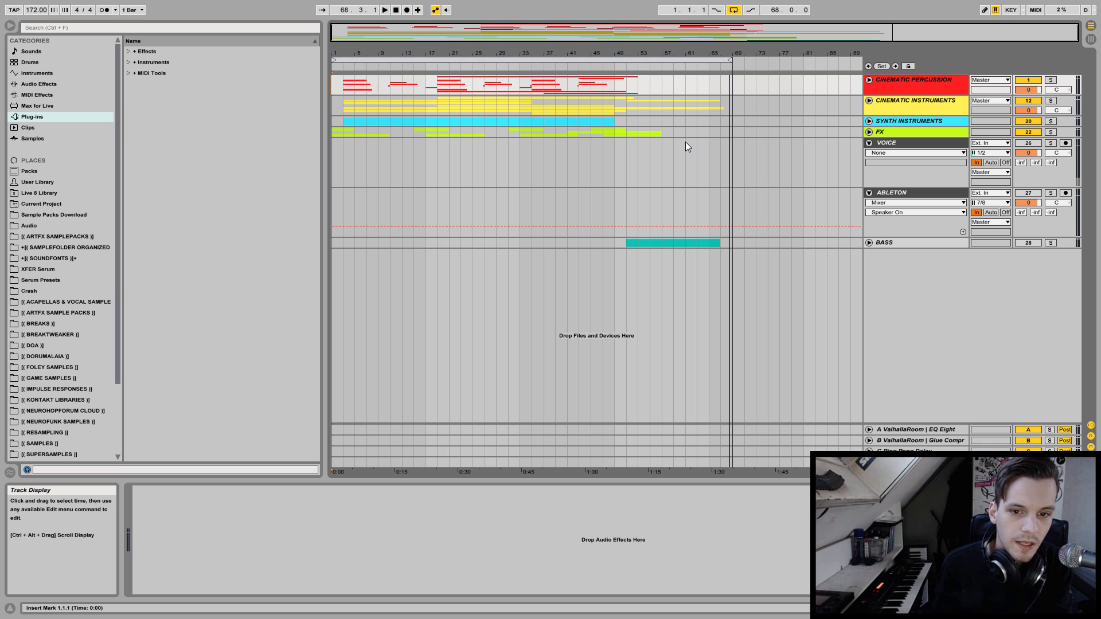
Fold the ABLETON and VOICE tracks, move the BASS group above VOICE and unfold it.
click(893, 241)
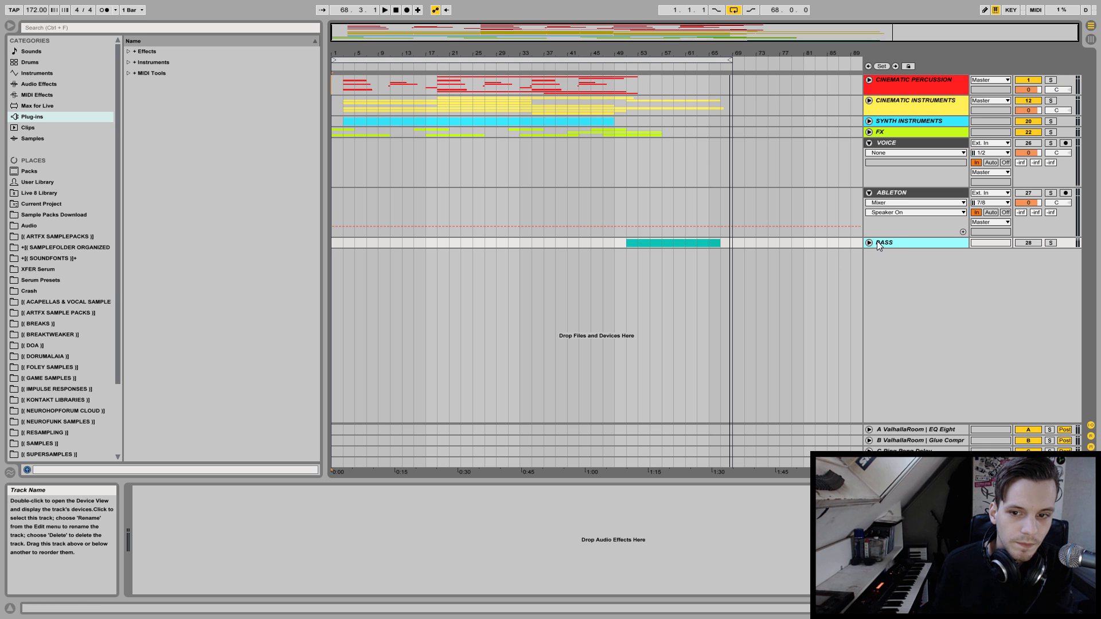
click(868, 192)
click(869, 143)
drag(889, 166, 889, 141)
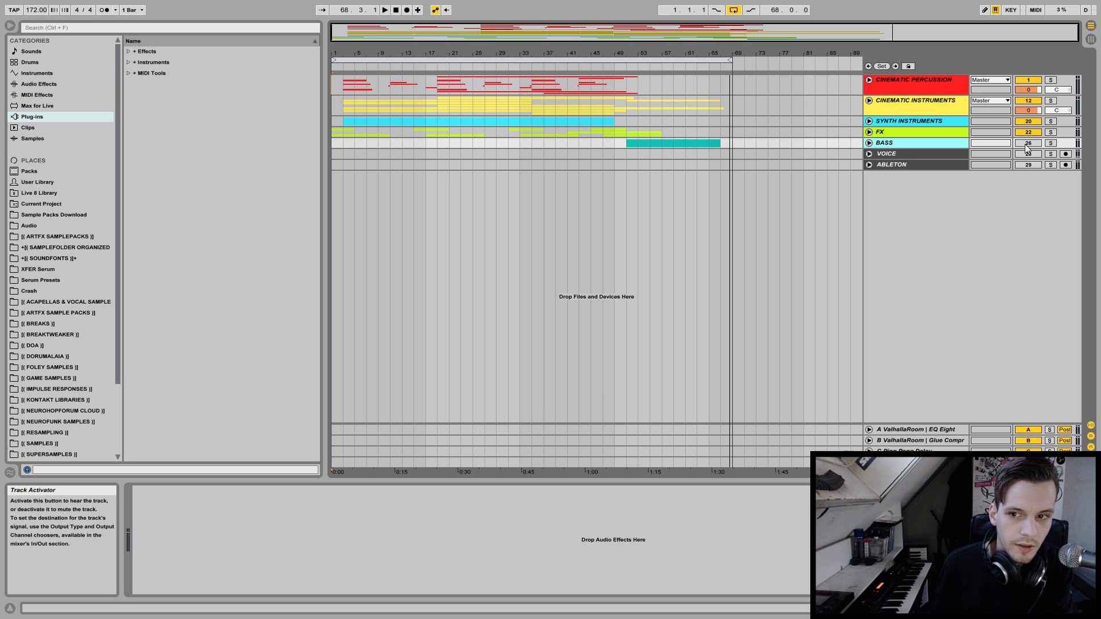
click(869, 143)
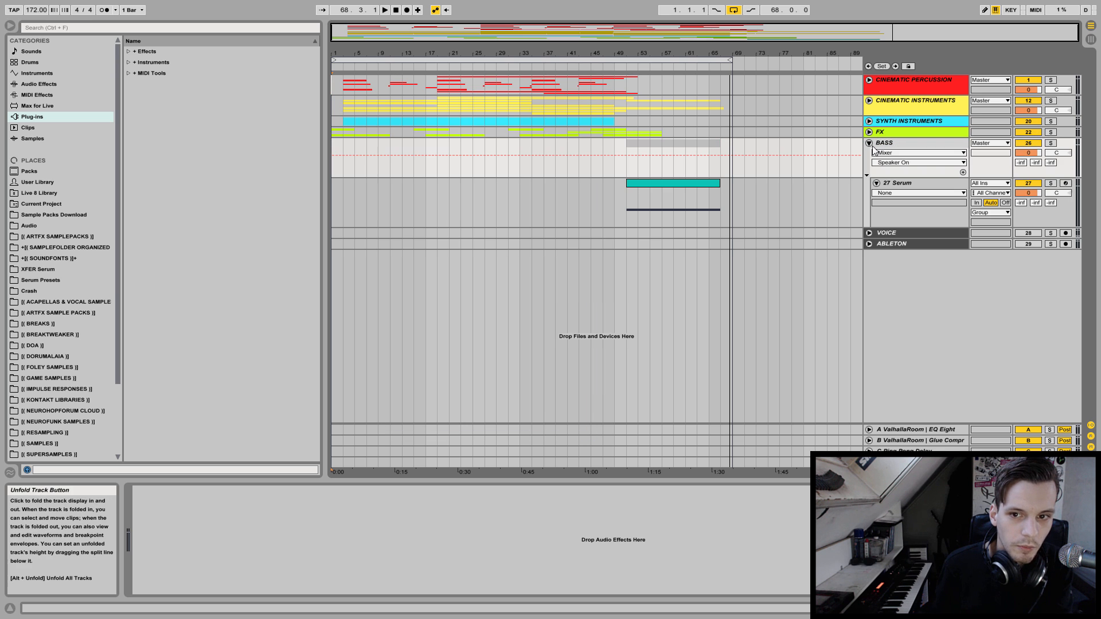
Loop the arrangement over the Serum clip in the BASS group and open the clip's G3 note in the MIDI editor.
click(694, 183)
key(ctrl+l)
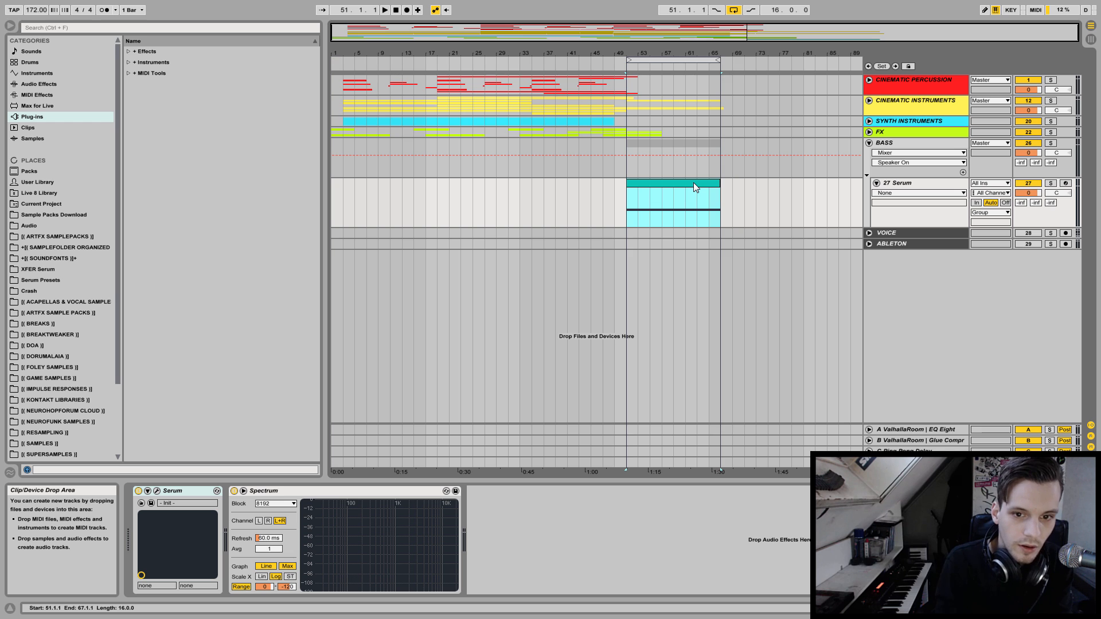
double_click(693, 183)
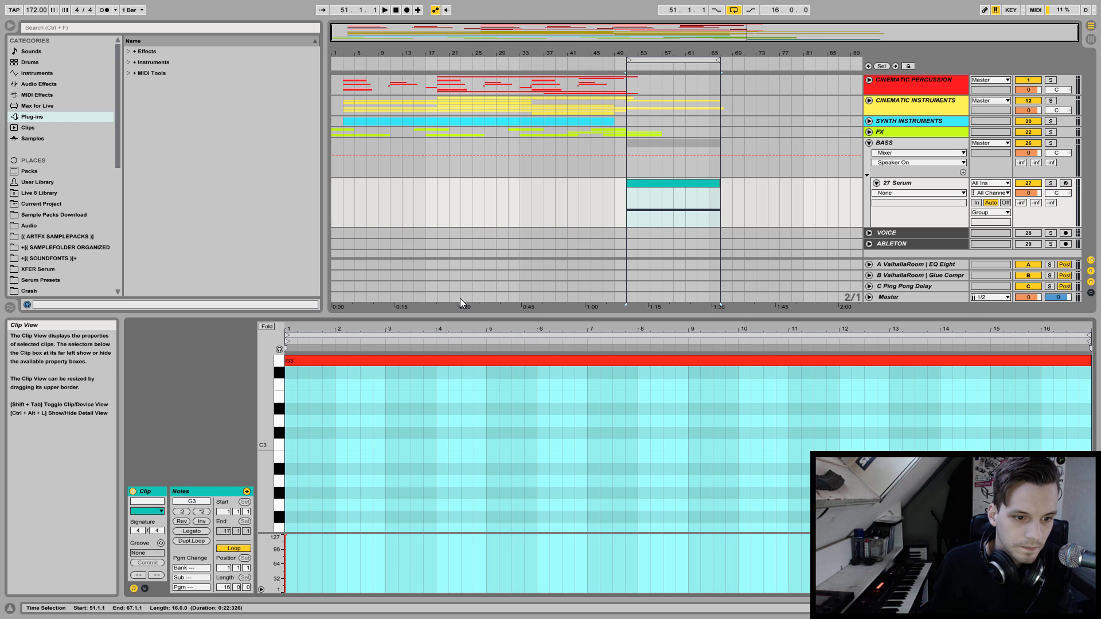
click(344, 362)
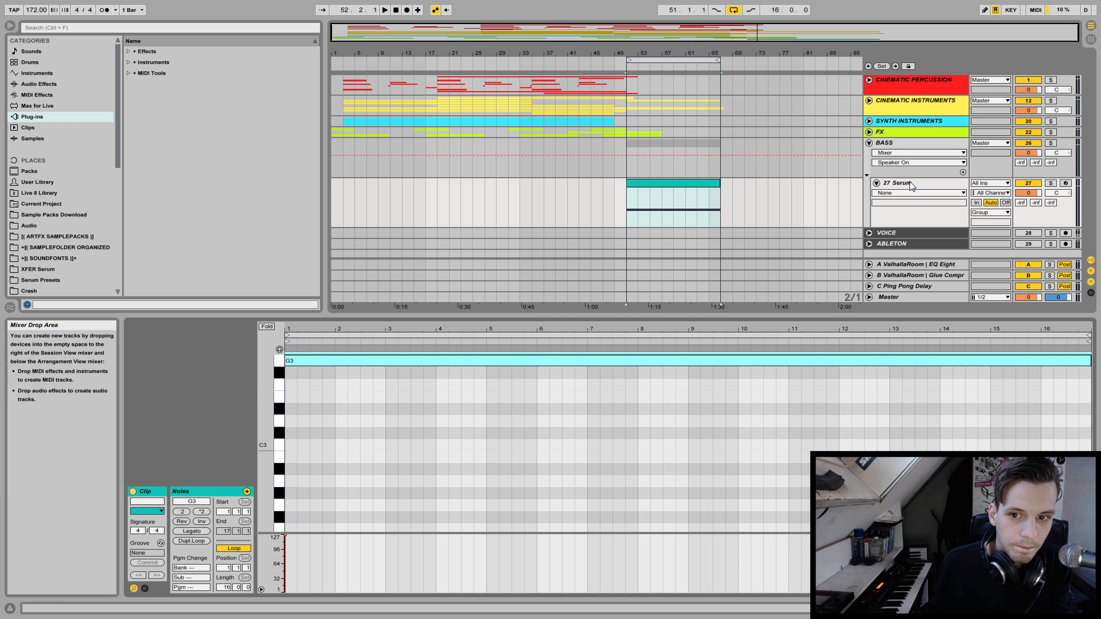
Return to the Serum track's devices, open the Serum plug-in window and move it slightly upward.
key(shift+Tab)
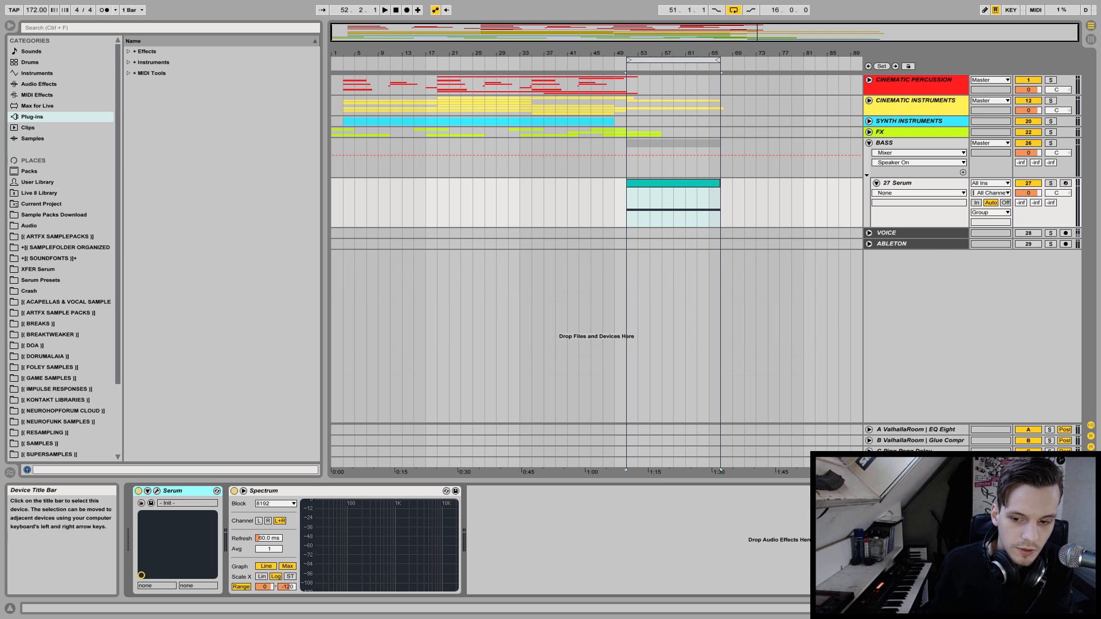
click(156, 491)
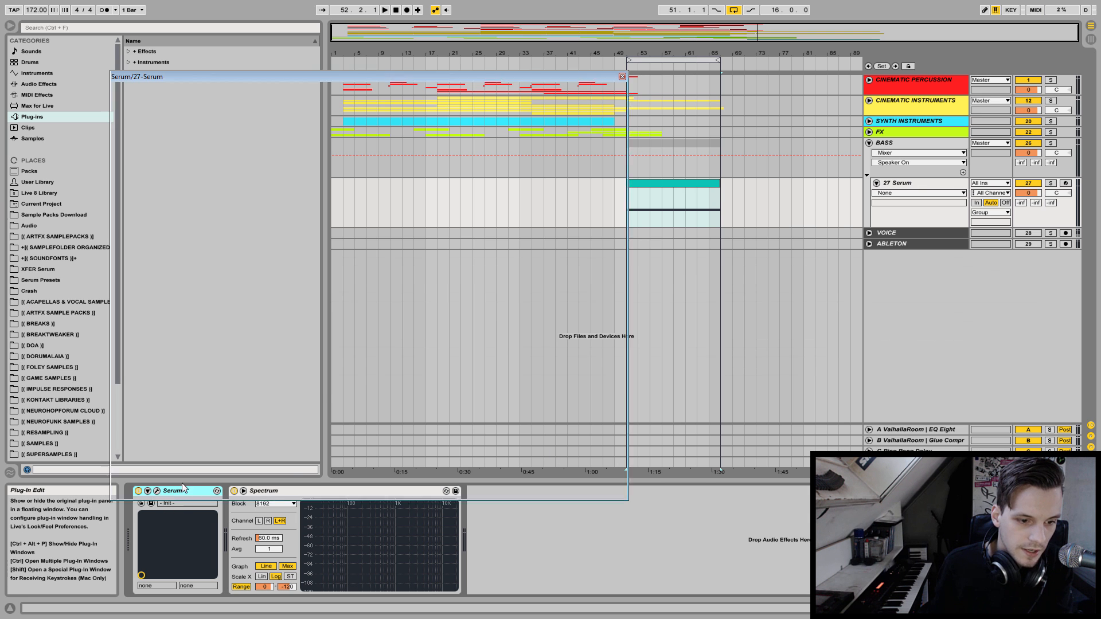
drag(348, 78, 340, 48)
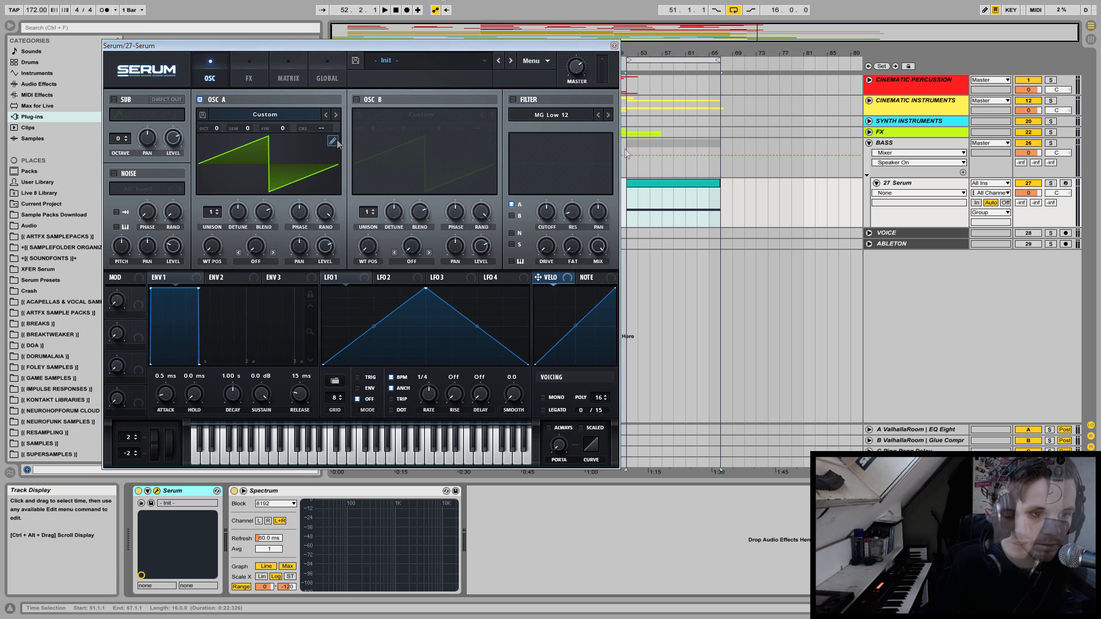
click(275, 115)
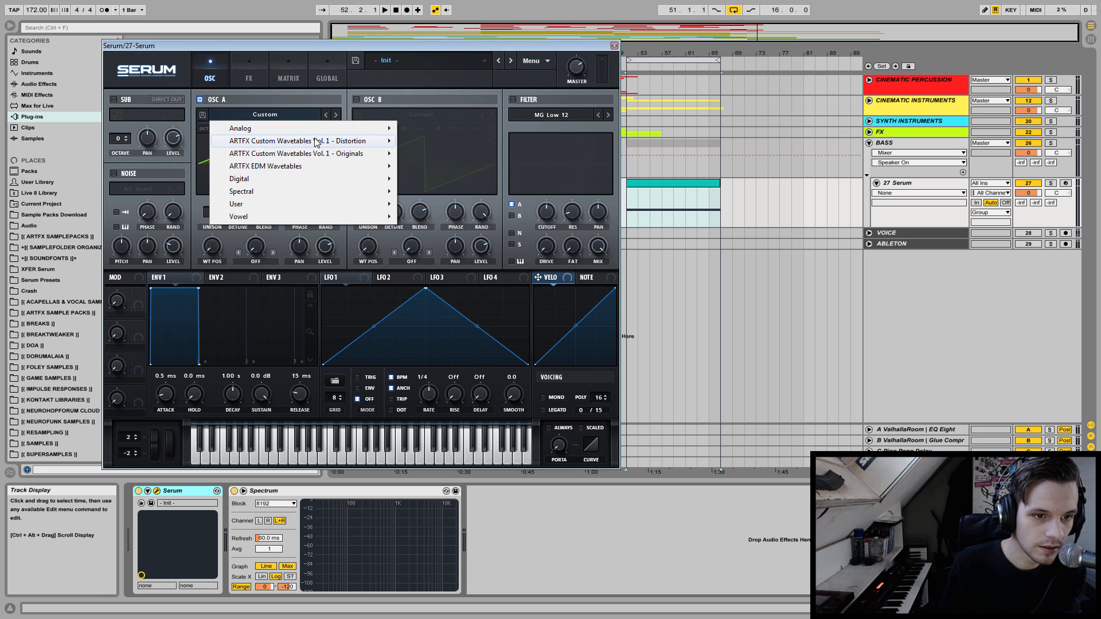
click(404, 41)
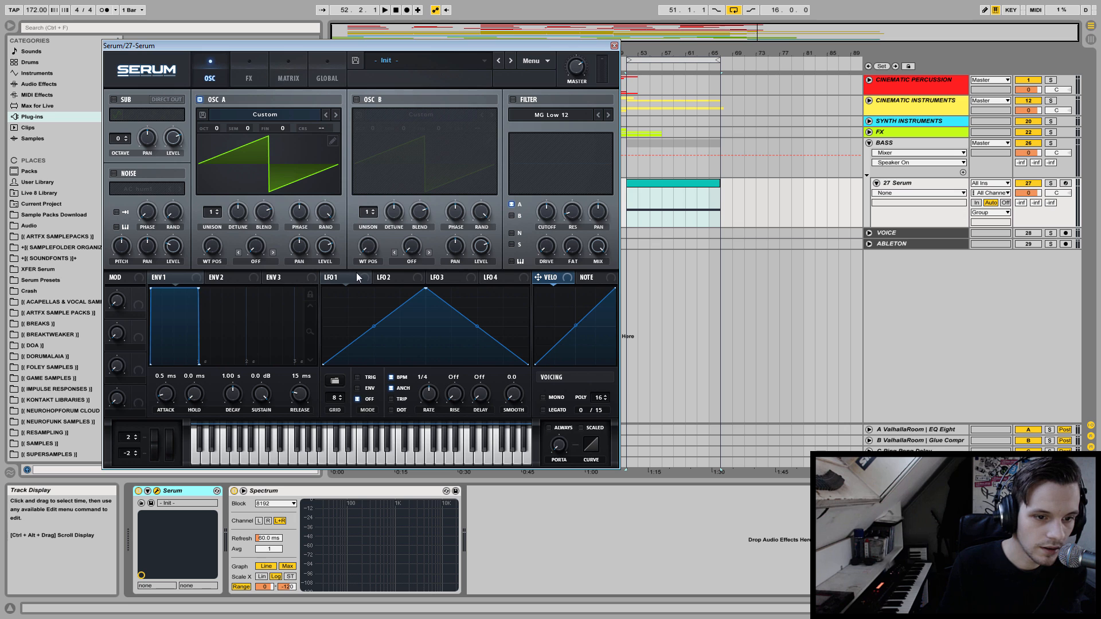
click(396, 279)
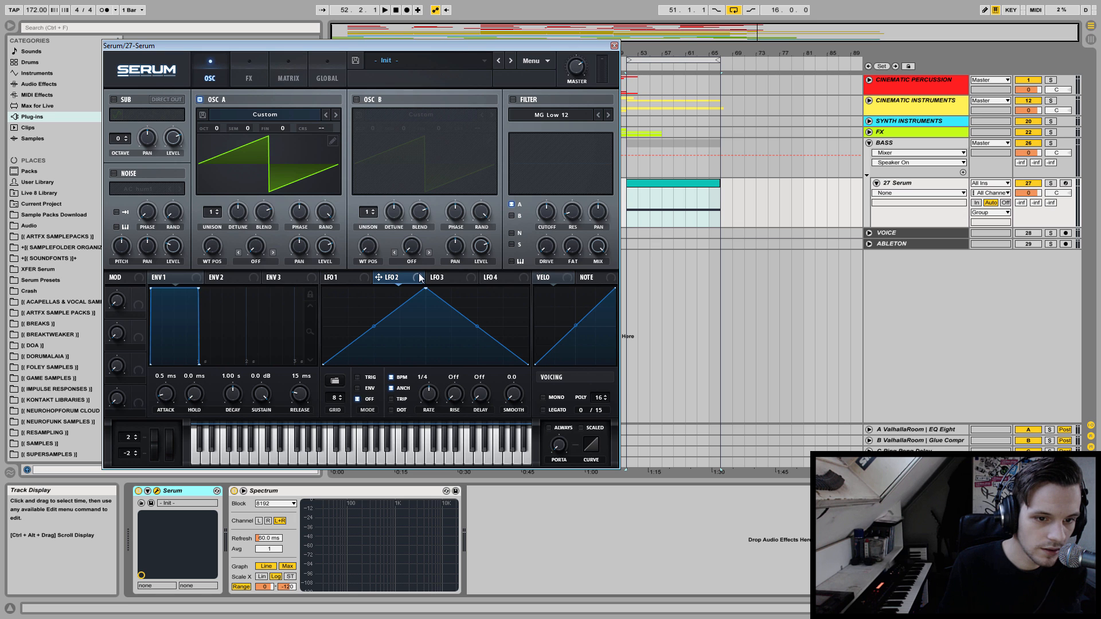
click(353, 277)
Load the Reesey Mess 1 [SL] wavetable into oscillator A and set its phase and random phase to 0.
click(282, 117)
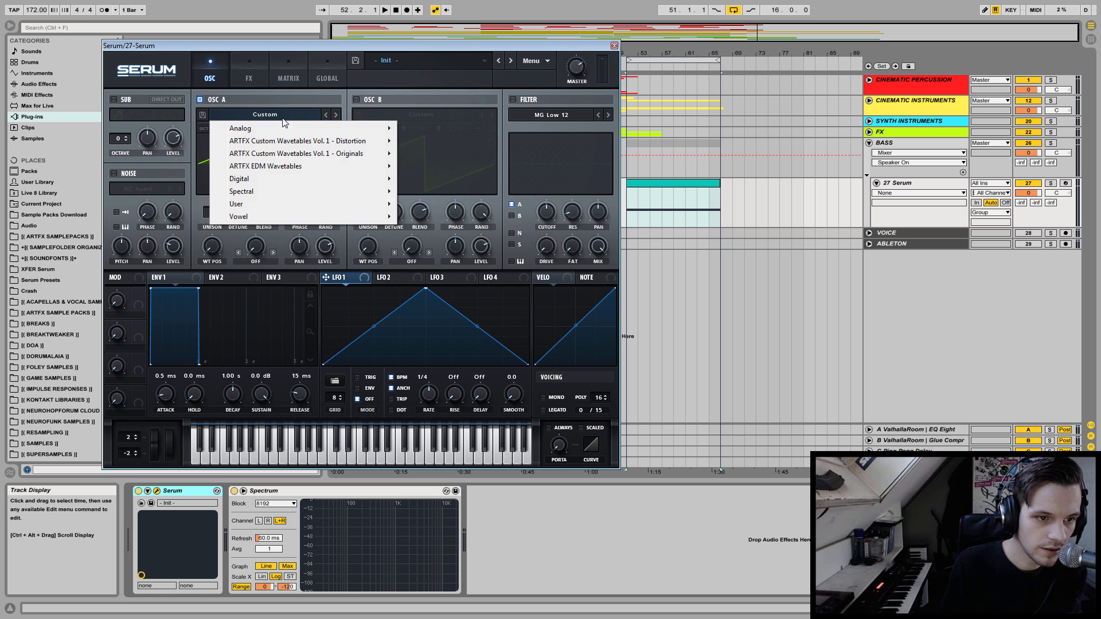
mouse_move(280, 182)
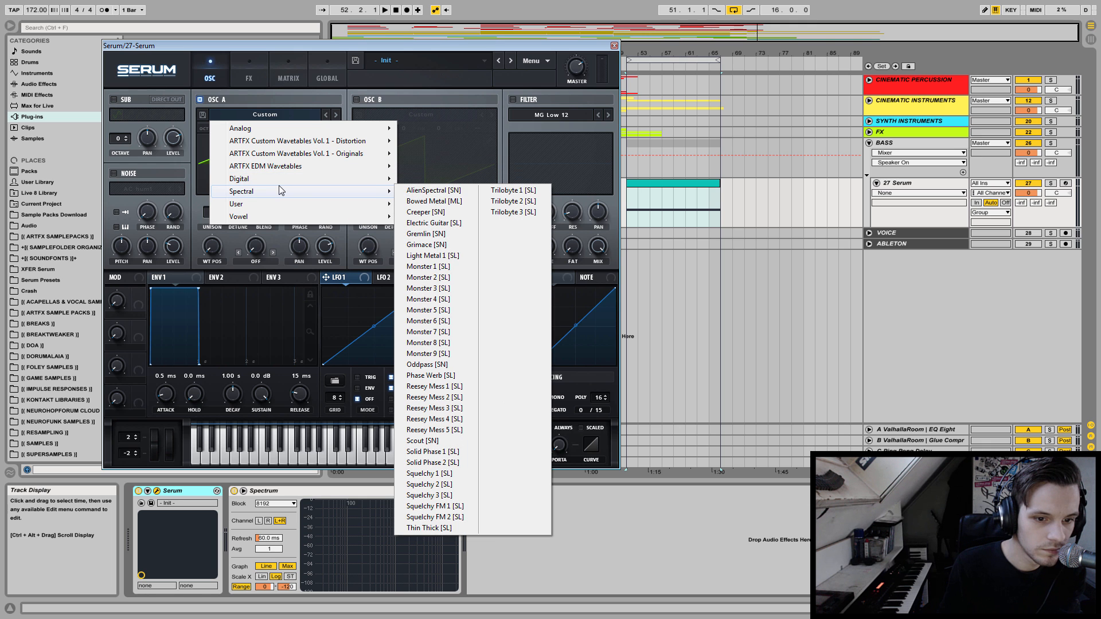
click(428, 386)
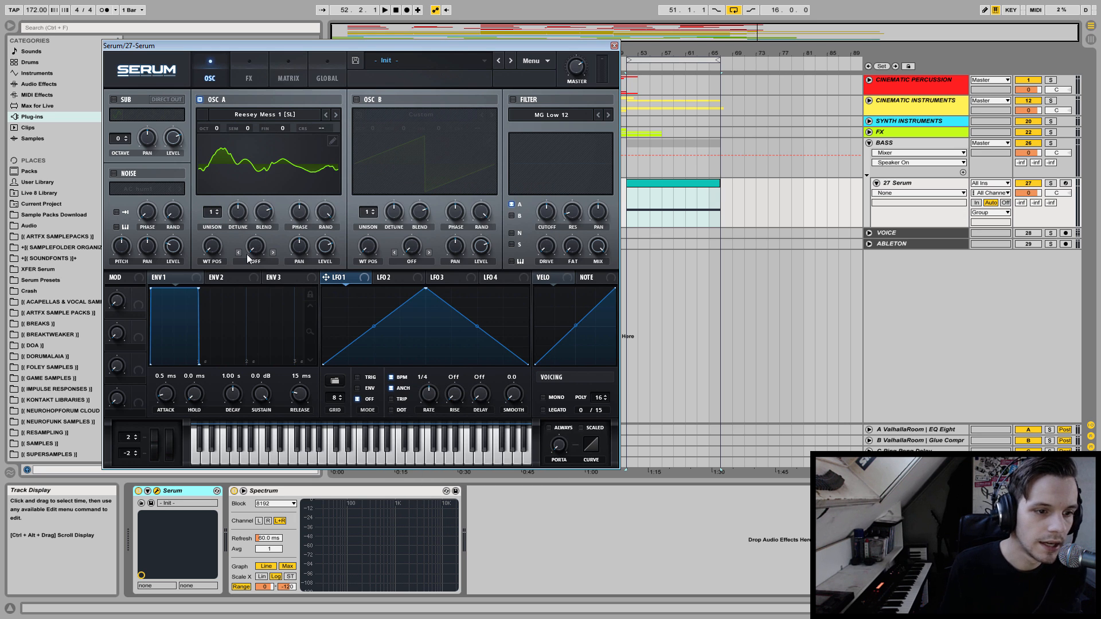
click(328, 212)
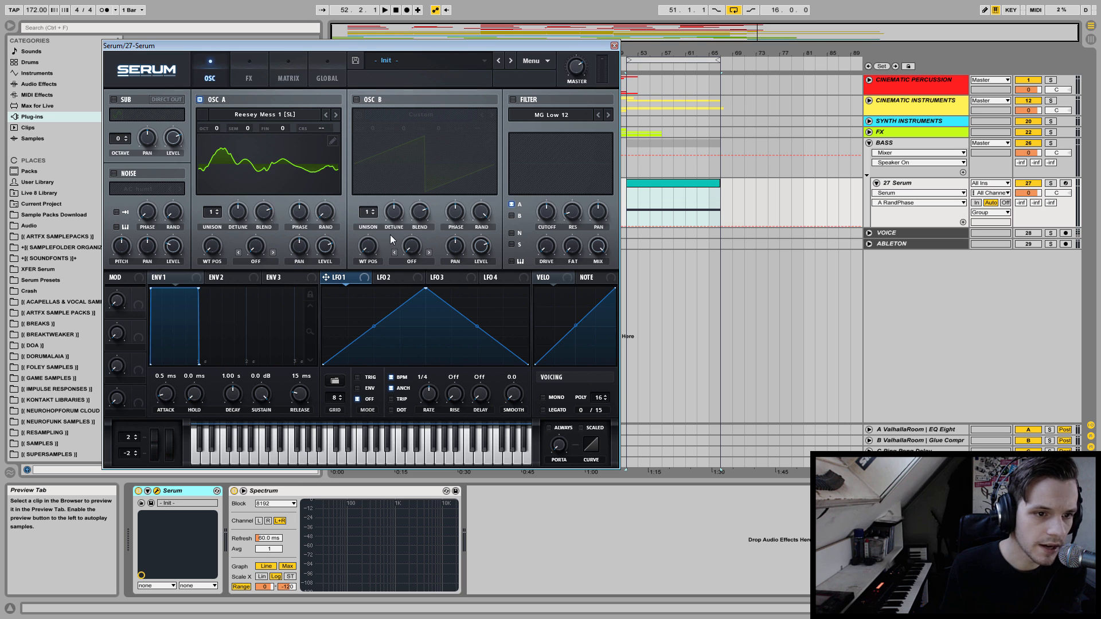
click(300, 213)
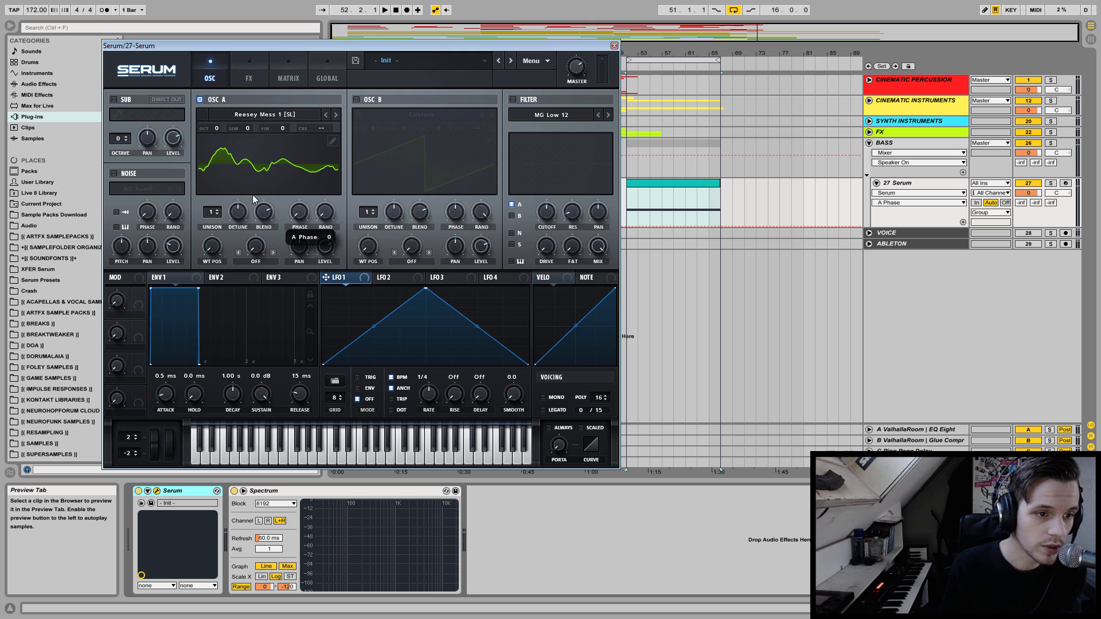
Solo the Serum track and set oscillator A's octave to -3, auditioning changes to the wavetable position.
key(space)
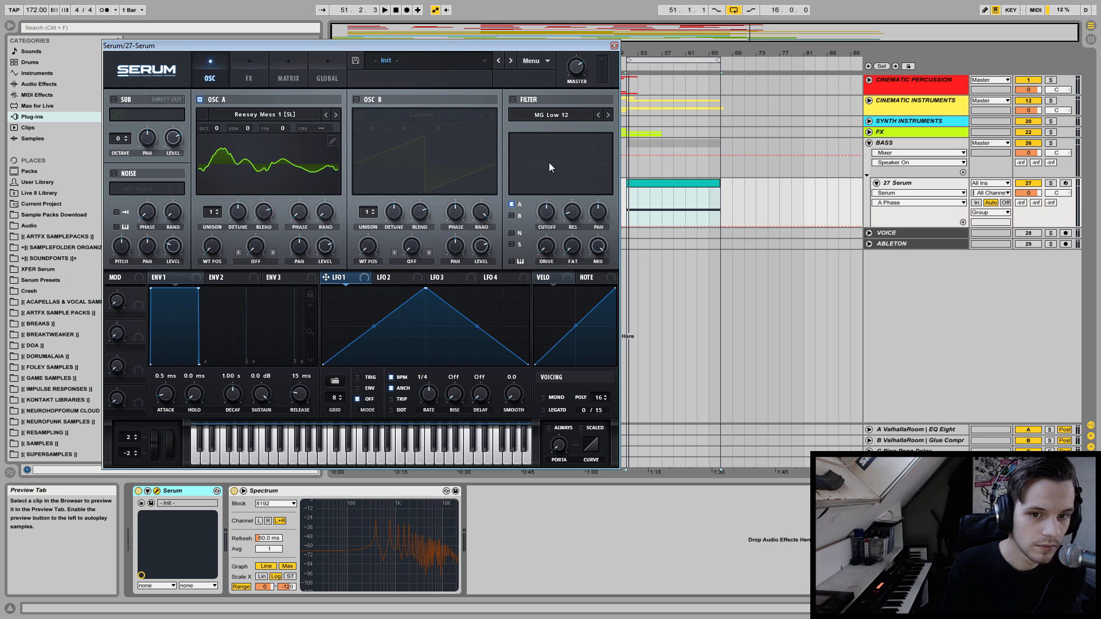
click(1050, 183)
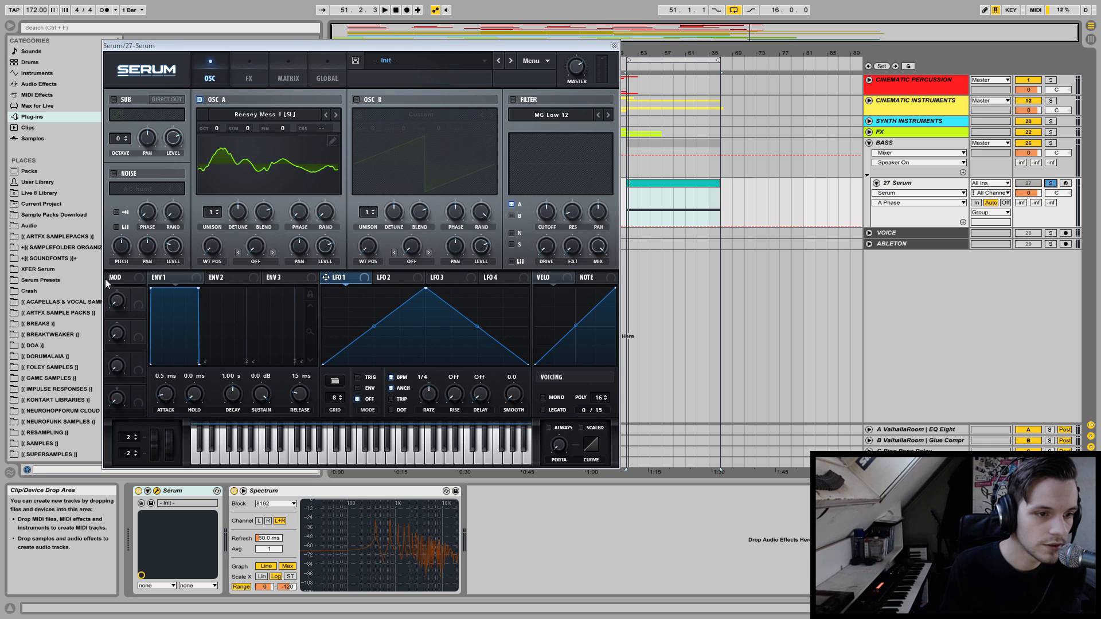
drag(215, 128, 207, 171)
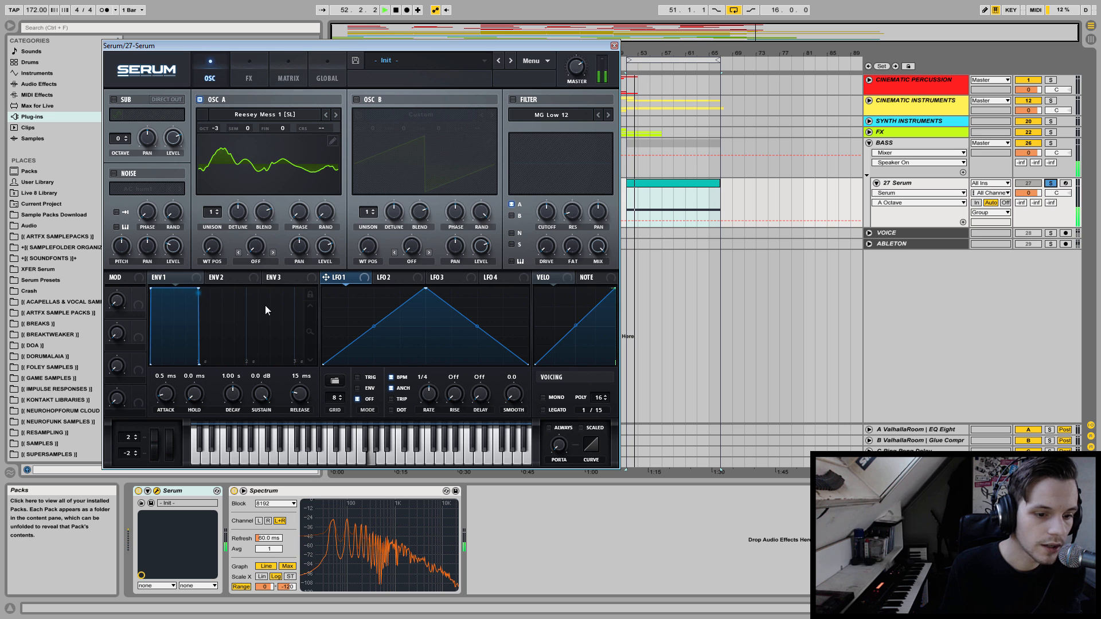
mouse_move(211, 248)
mouse_down()
mouse_move(238, 125)
mouse_move(209, 252)
mouse_up()
key(space)
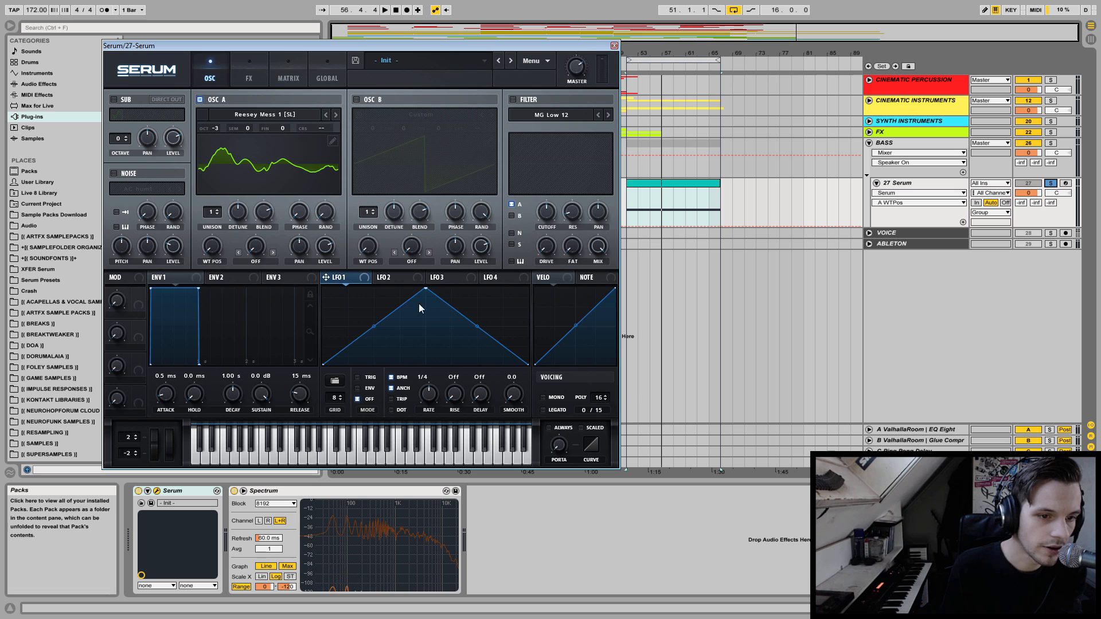
Modulate oscillator A's wavetable position with LFO 1 in Trig mode at a one-bar rate and audition it.
drag(329, 276, 191, 279)
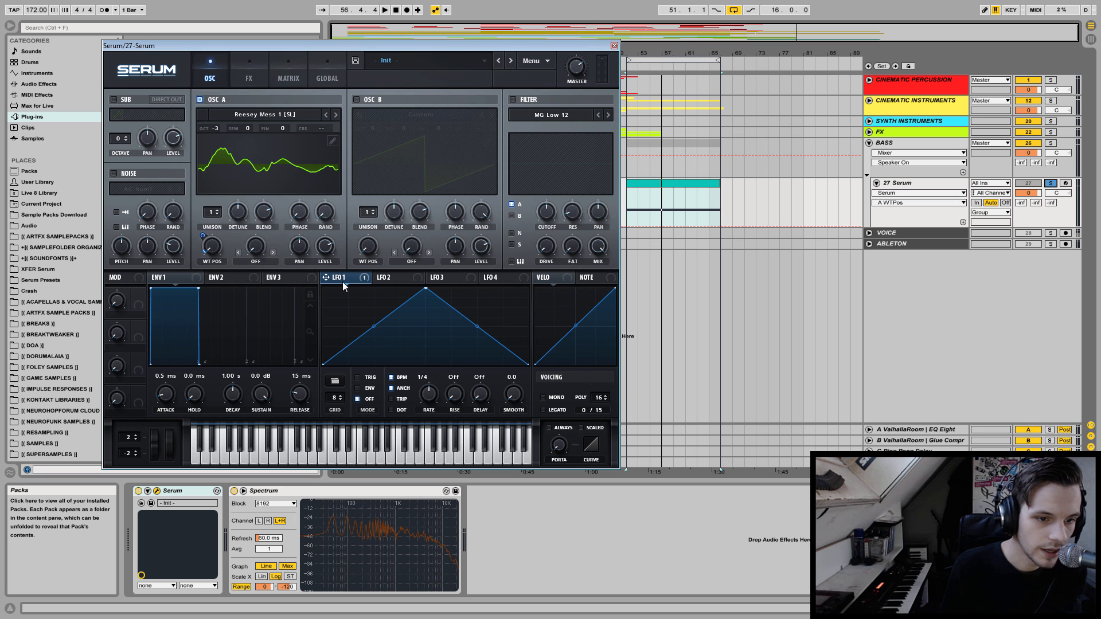
drag(428, 395, 428, 412)
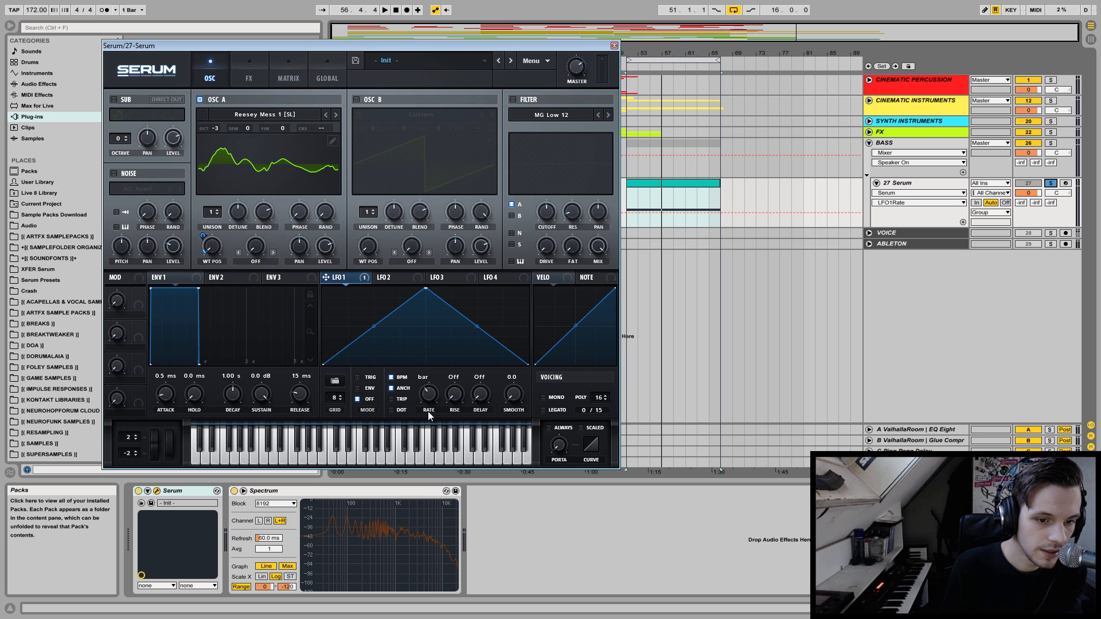
click(358, 377)
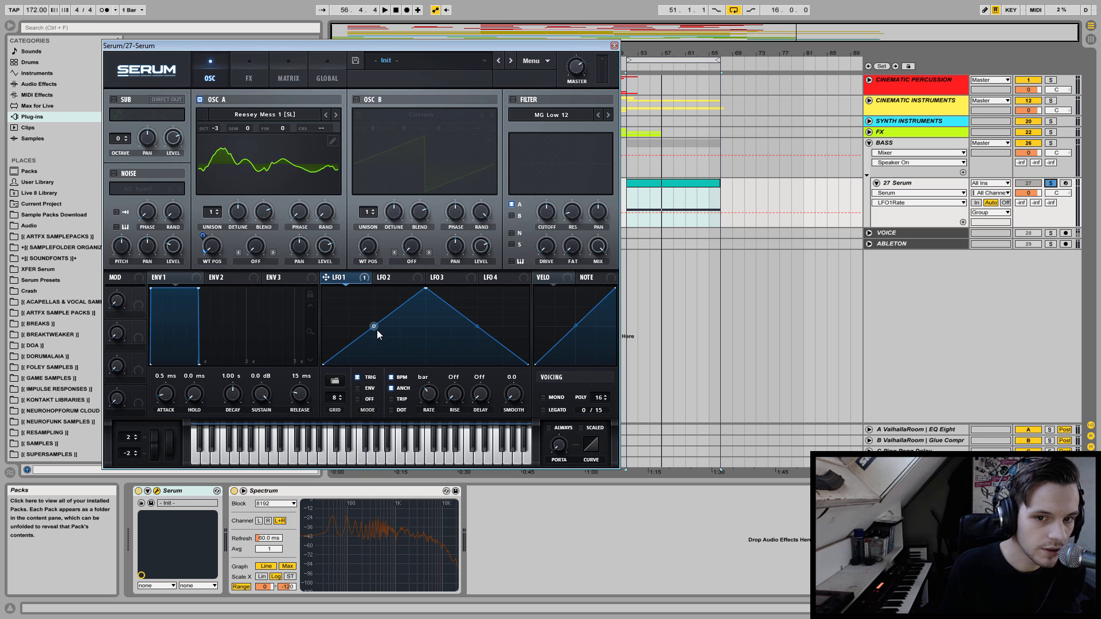
key(space)
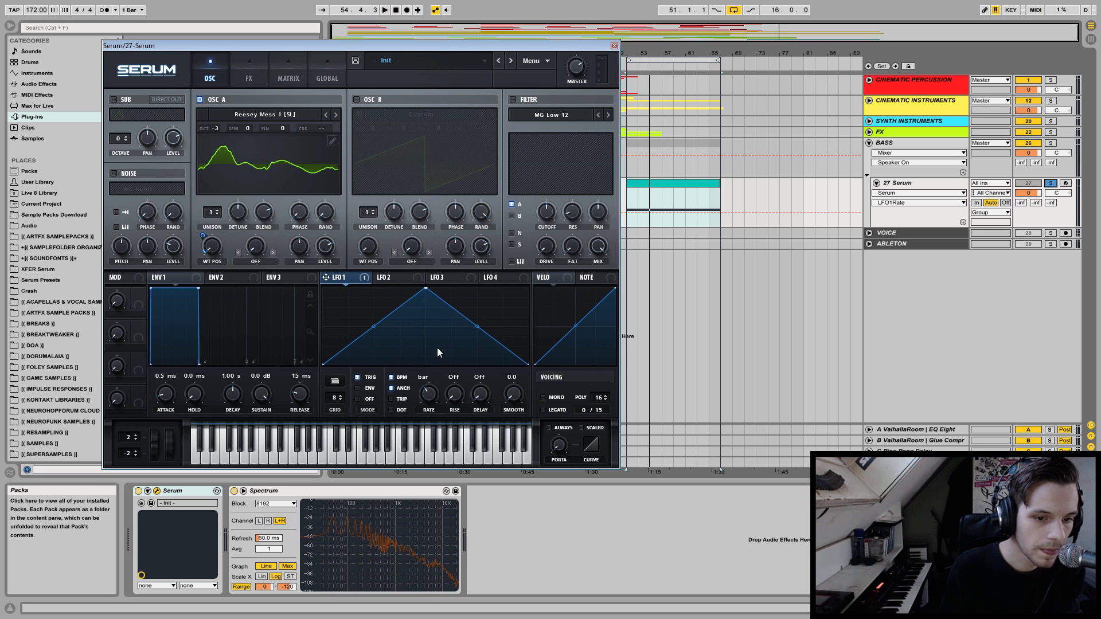
Add LFO 2 as a second modulator of oscillator A's wavetable position, set its rate to 1/2 and audition it.
click(384, 277)
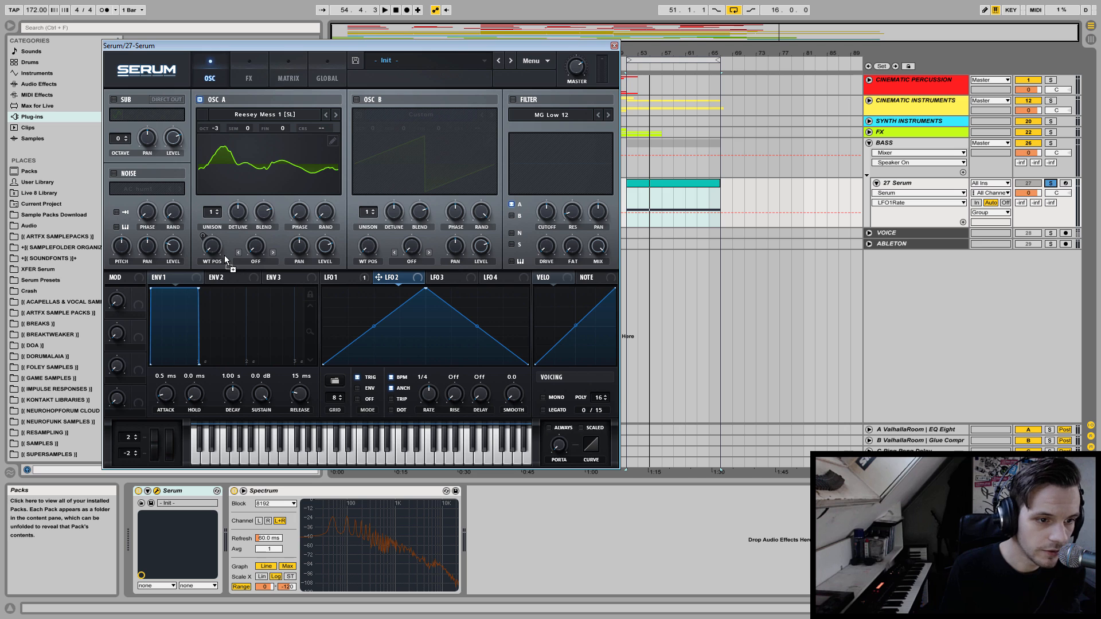
drag(200, 234, 184, 281)
key(space)
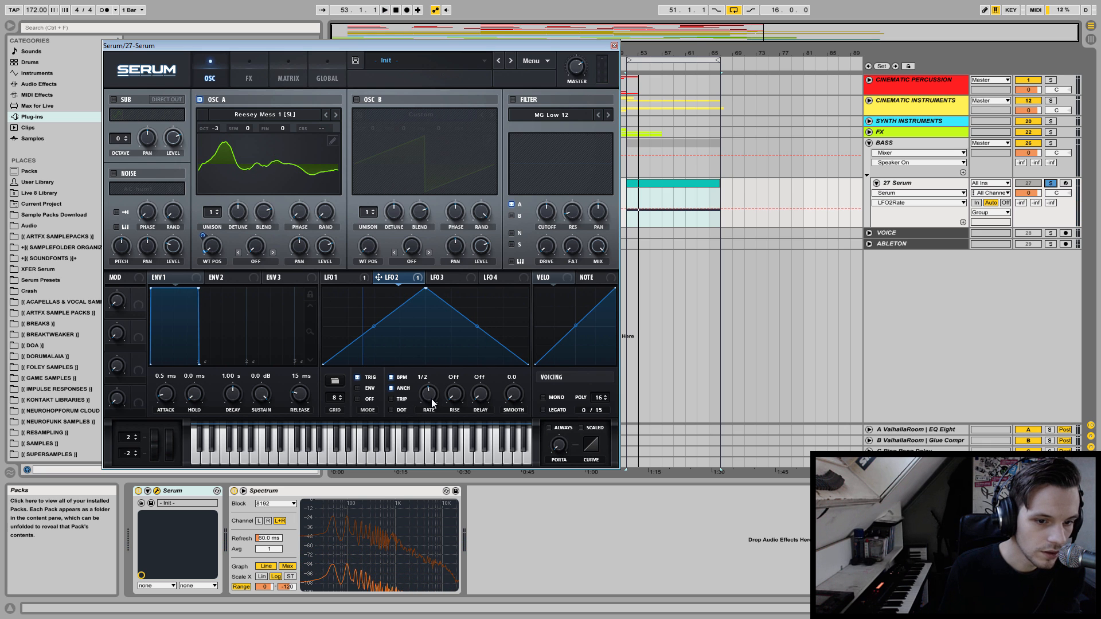
key(space)
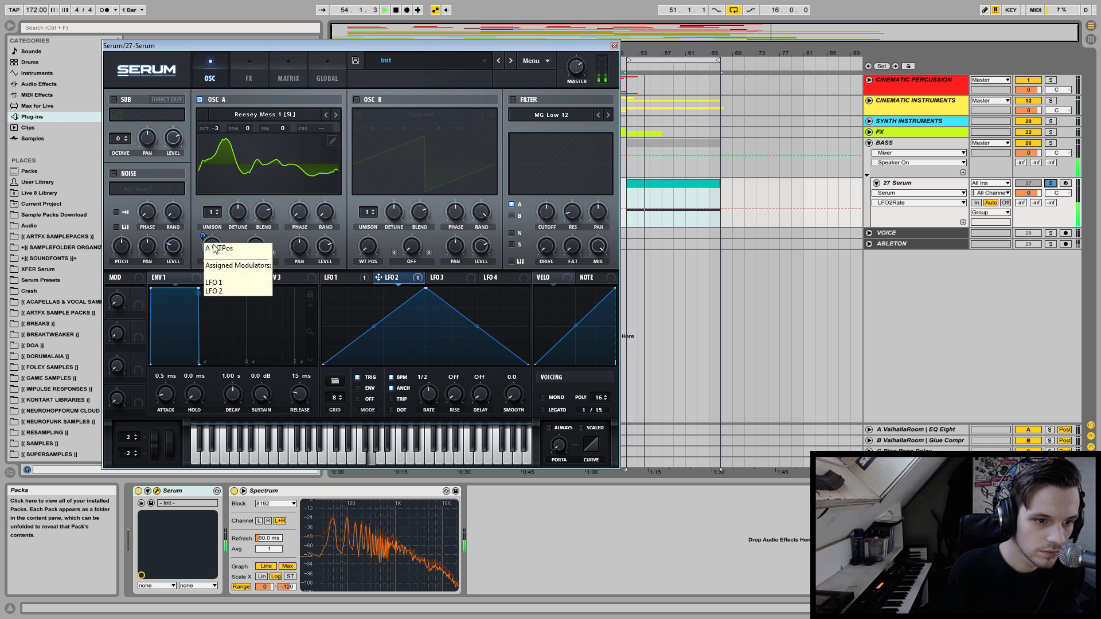
key(space)
Set oscillator A's warp mode to Bend + and dial in a small warp amount while auditioning the sound.
click(257, 263)
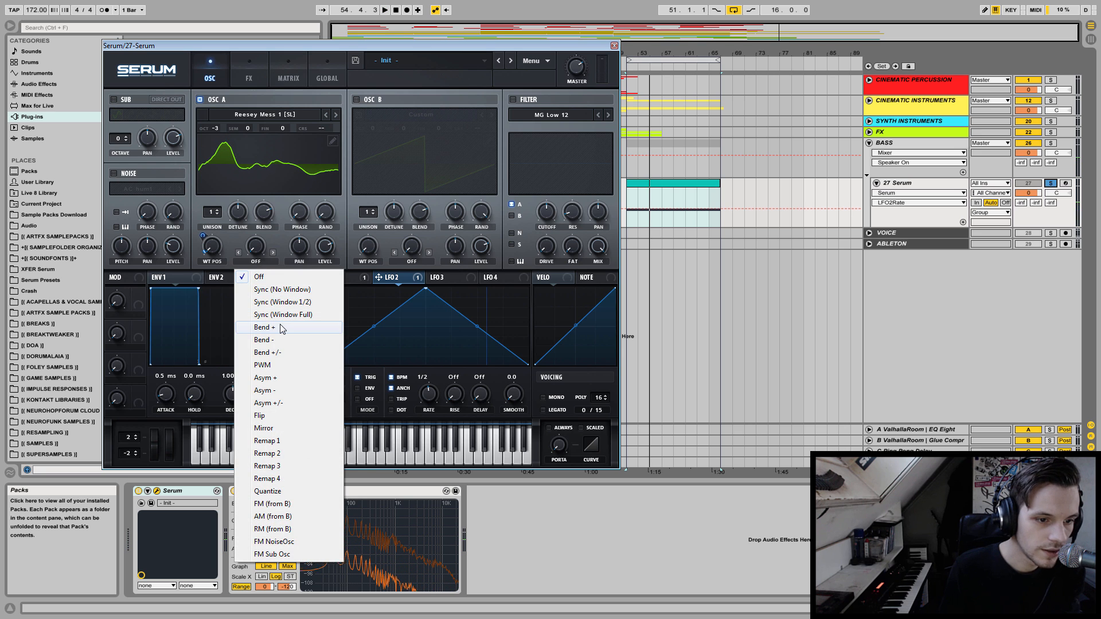
click(282, 328)
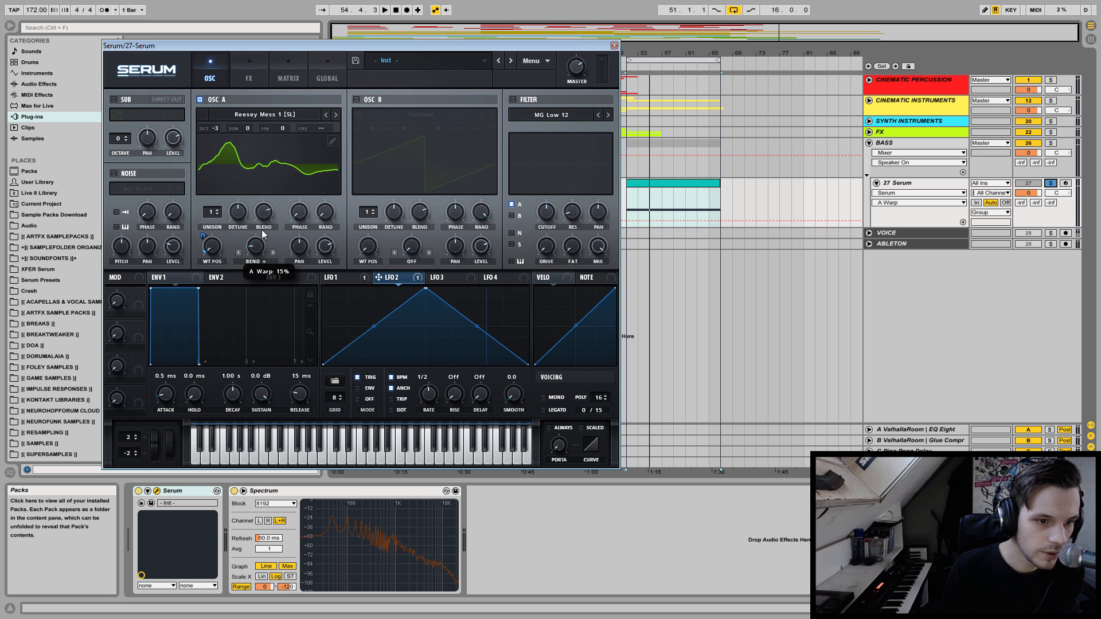
key(space)
key(space)
drag(258, 250, 256, 256)
key(space)
key(space)
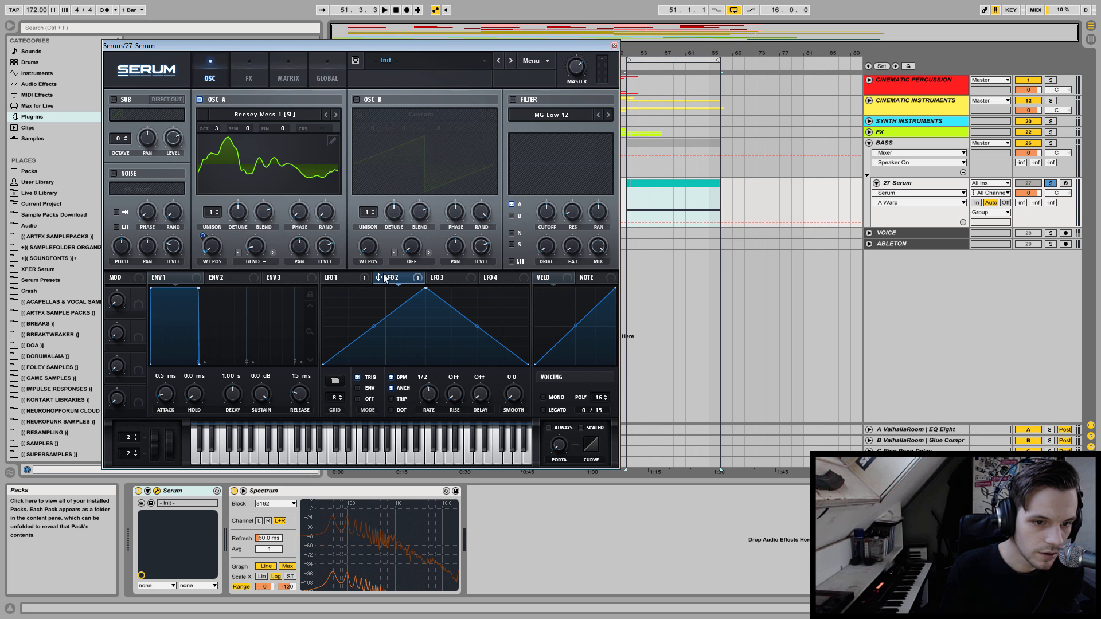
Modulate oscillator A's Bend + warp with LFO 2, adjust its depth and the base wavetable position, and audition the bass.
drag(248, 234, 239, 284)
key(space)
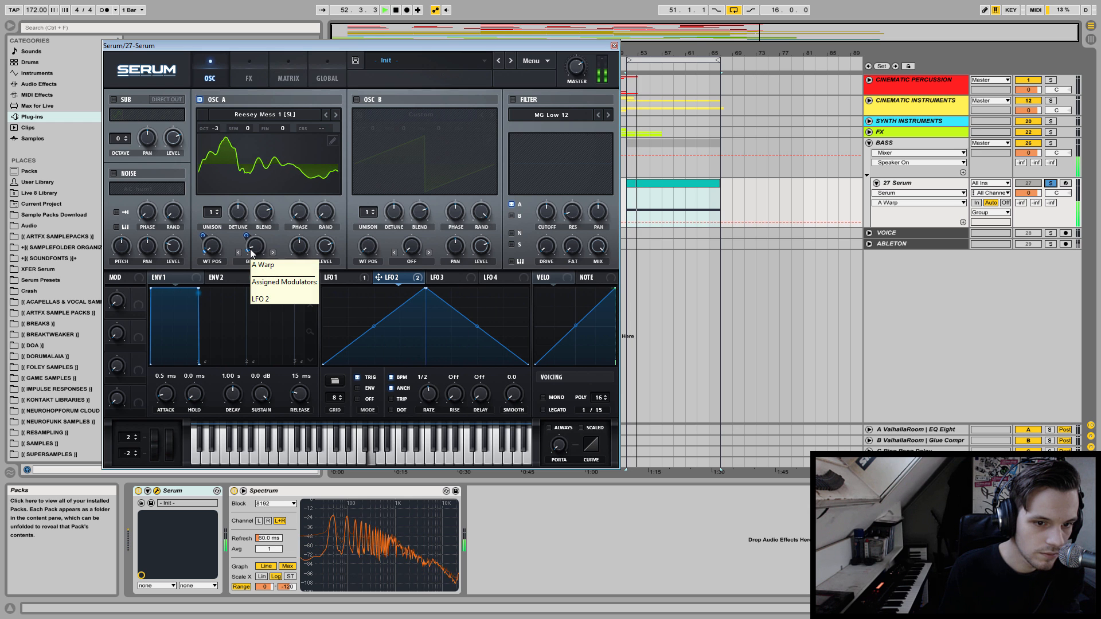
key(space)
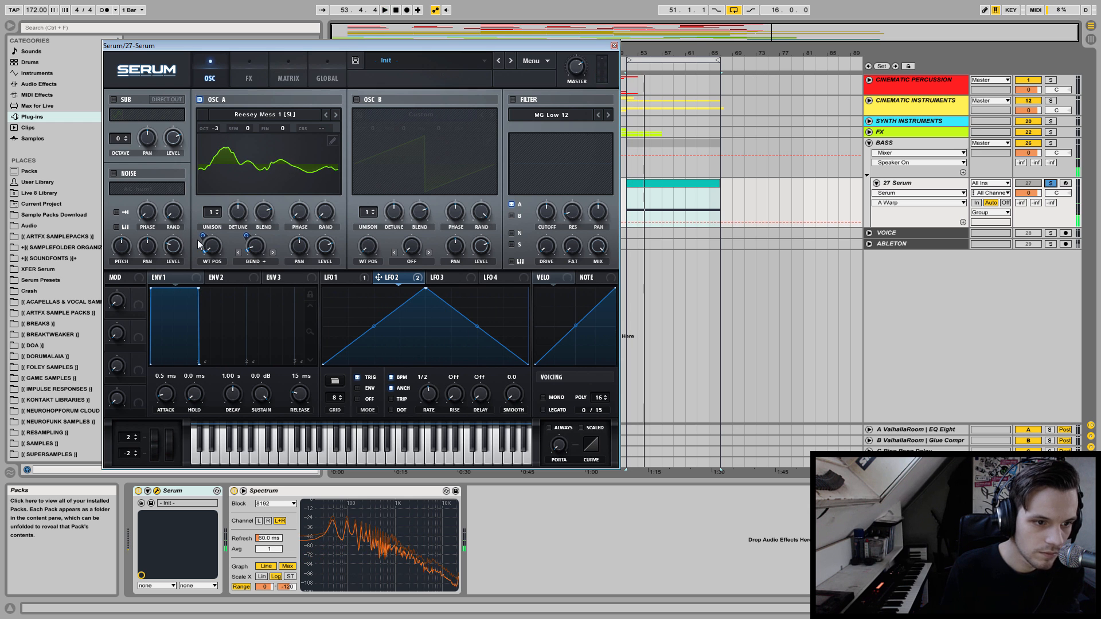
key(space)
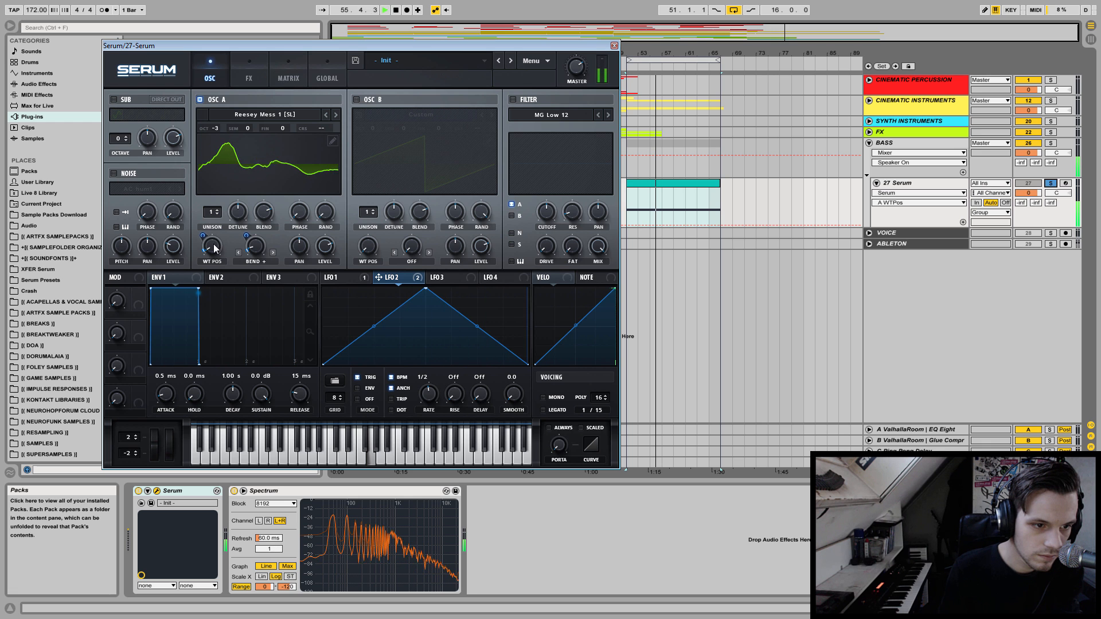
key(space)
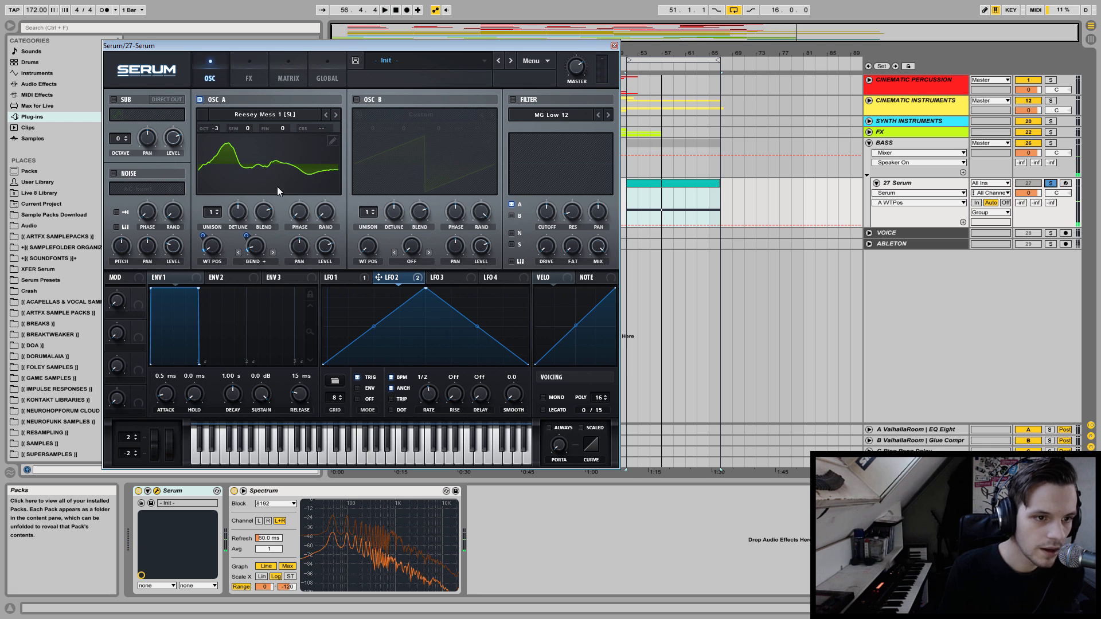
Enable oscillator B, minimise its random phase, set its initial phase to 0 and its octave to -3, auditioning the blend.
click(357, 99)
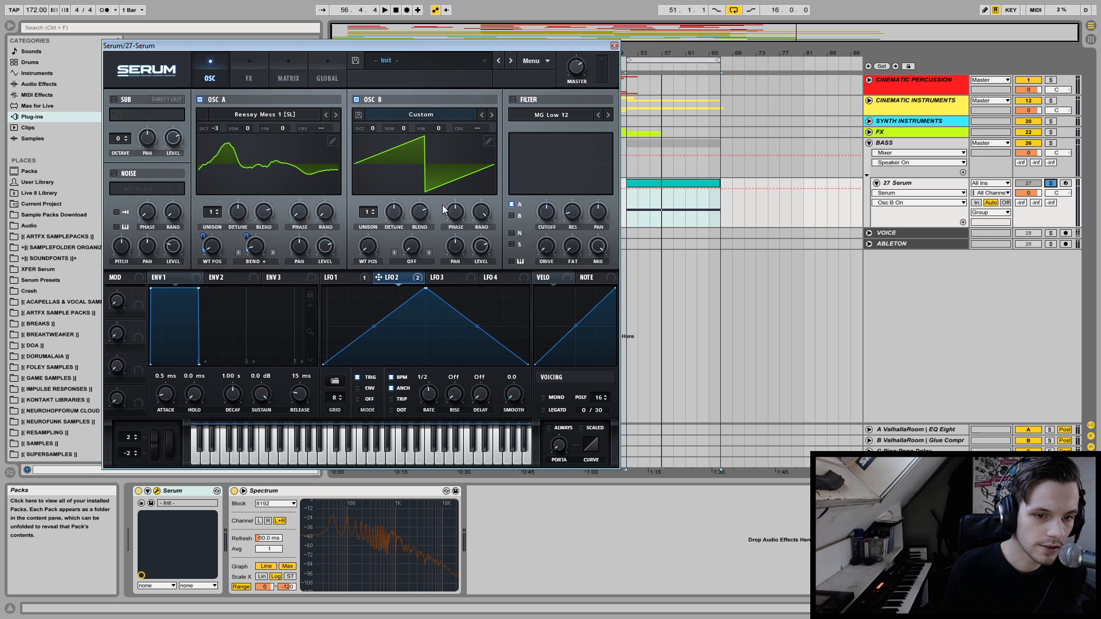
click(482, 214)
drag(477, 212, 472, 235)
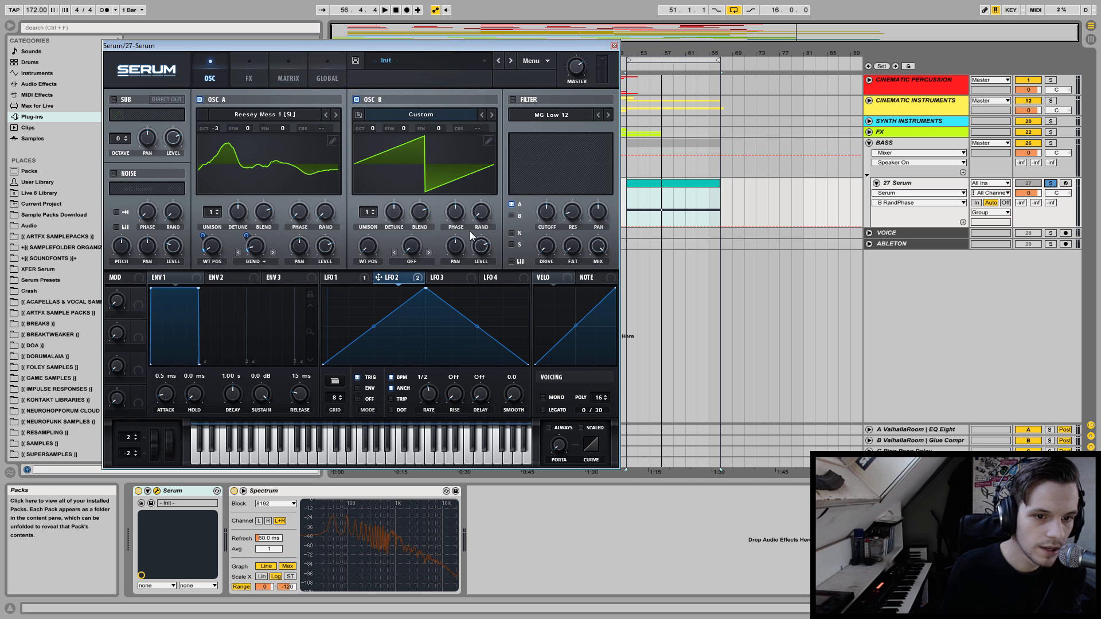
click(475, 218)
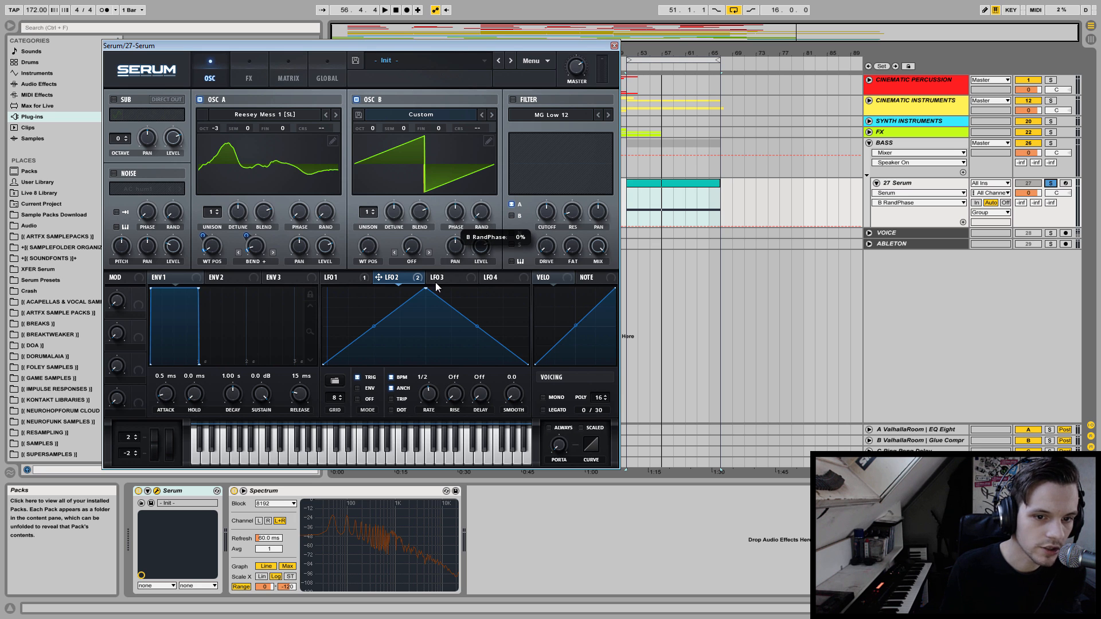
click(461, 219)
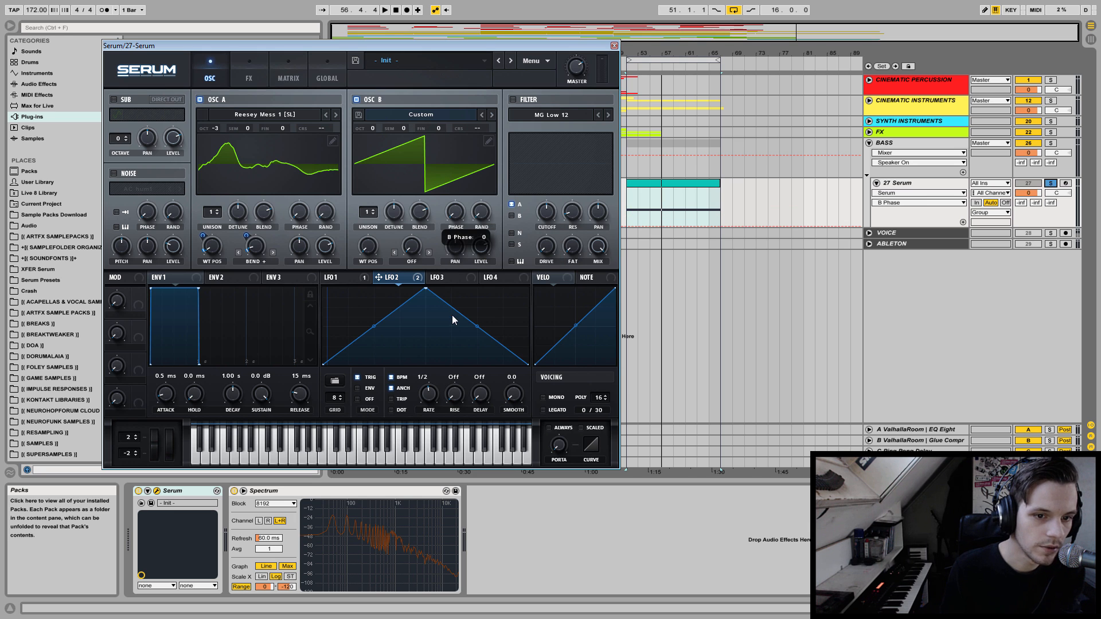
key(space)
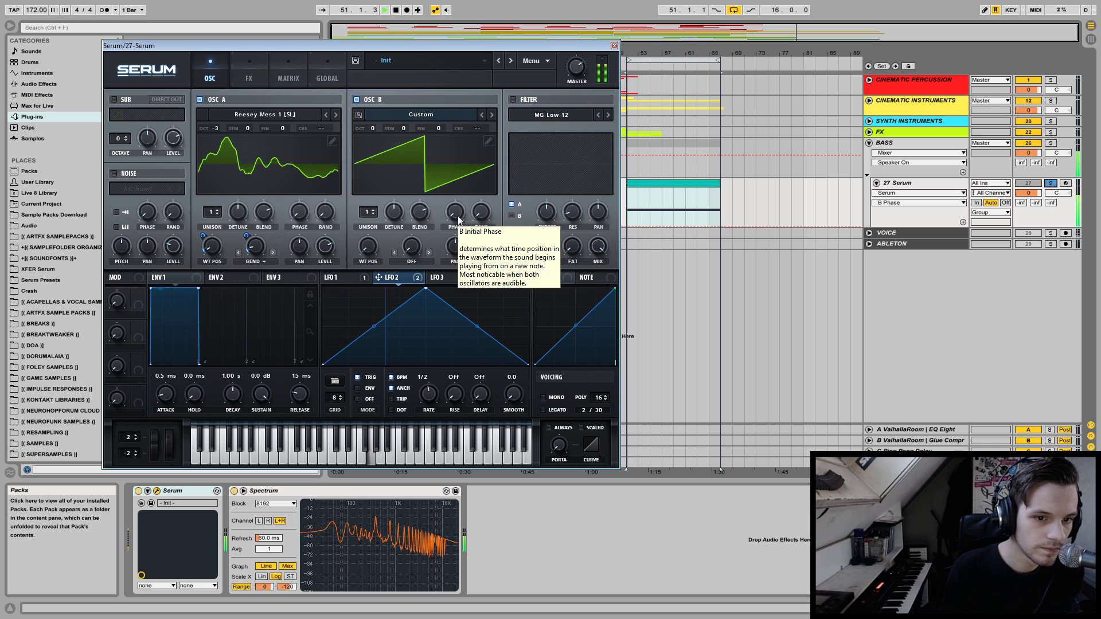
drag(376, 132, 370, 160)
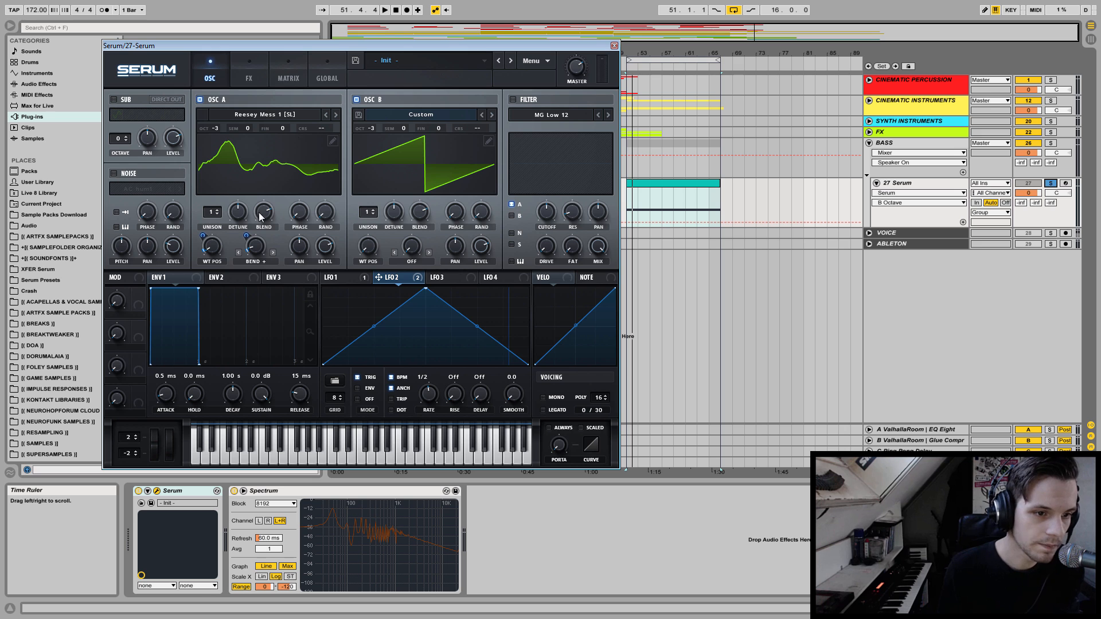
Adjust oscillator A's initial phase by ear, restarting playback repeatedly to compare how it combines with oscillator B.
mouse_move(300, 214)
mouse_down()
mouse_move(299, 224)
mouse_move(304, 196)
mouse_up()
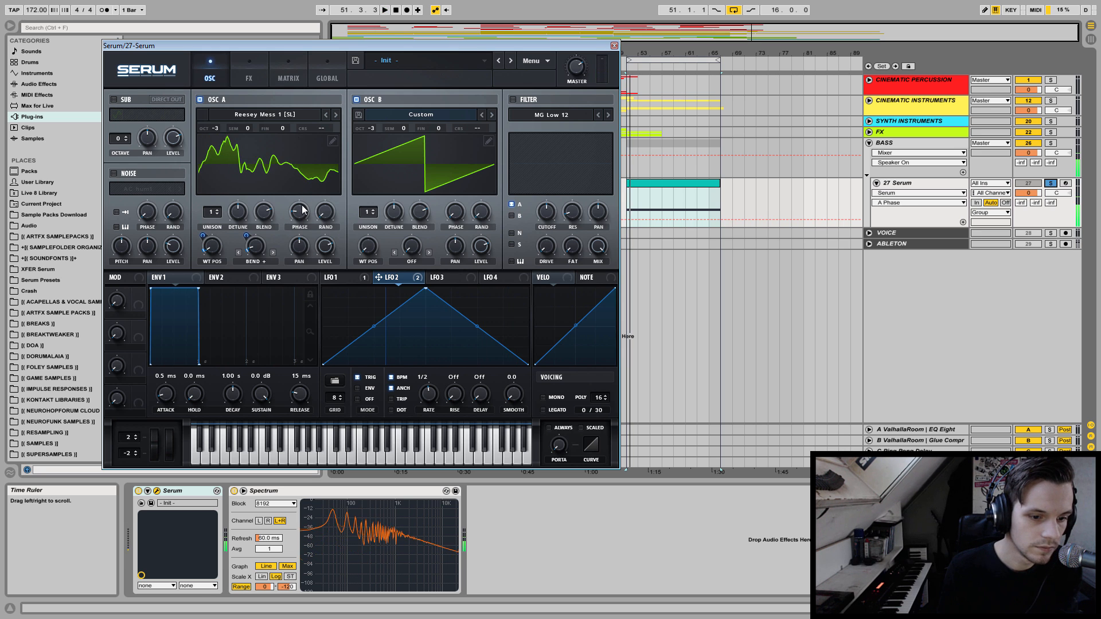
key(space)
drag(301, 208, 295, 250)
key(space)
key(space)
key(space)
key(space)
key(space)
key(space)
key(space)
key(space)
key(space)
key(space)
key(space)
key(space)
key(space)
key(space)
key(space)
key(space)
key(space)
key(space)
key(space)
key(space)
key(space)
key(space)
key(space)
key(space)
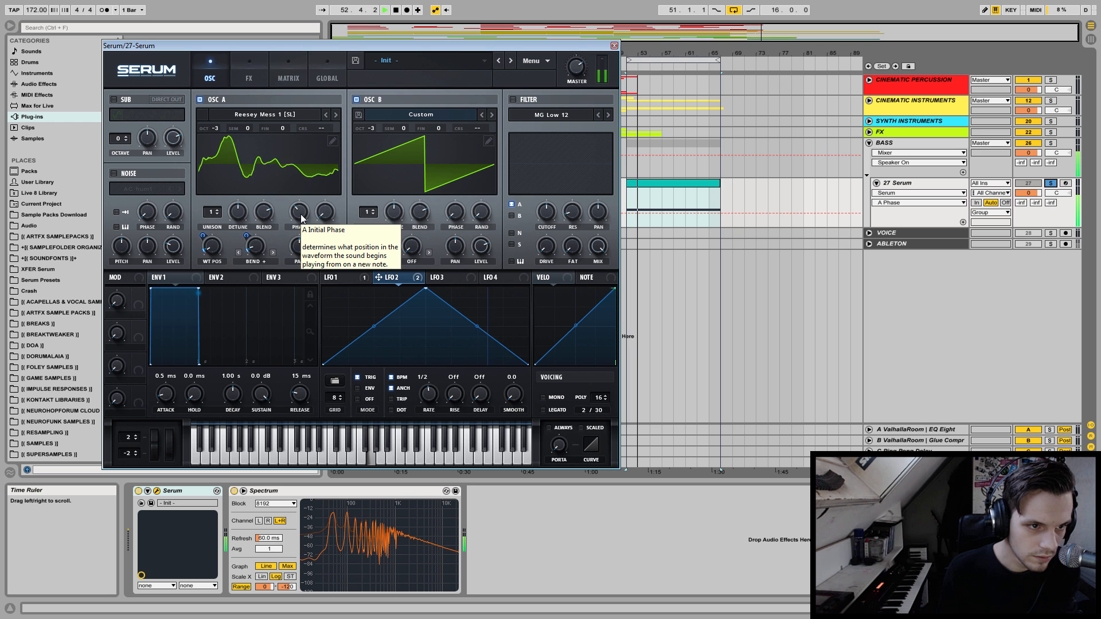
drag(300, 215, 300, 218)
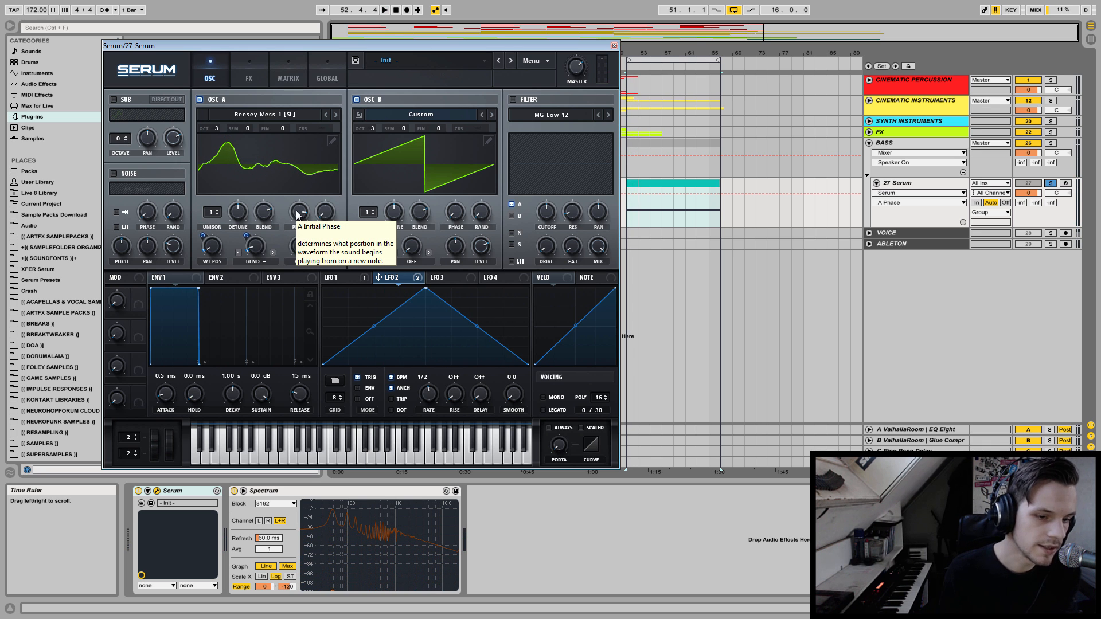
mouse_move(298, 215)
mouse_down()
mouse_move(310, 216)
mouse_move(304, 178)
mouse_move(294, 230)
mouse_move(298, 208)
mouse_up()
key(space)
key(space)
key(space)
key(space)
key(space)
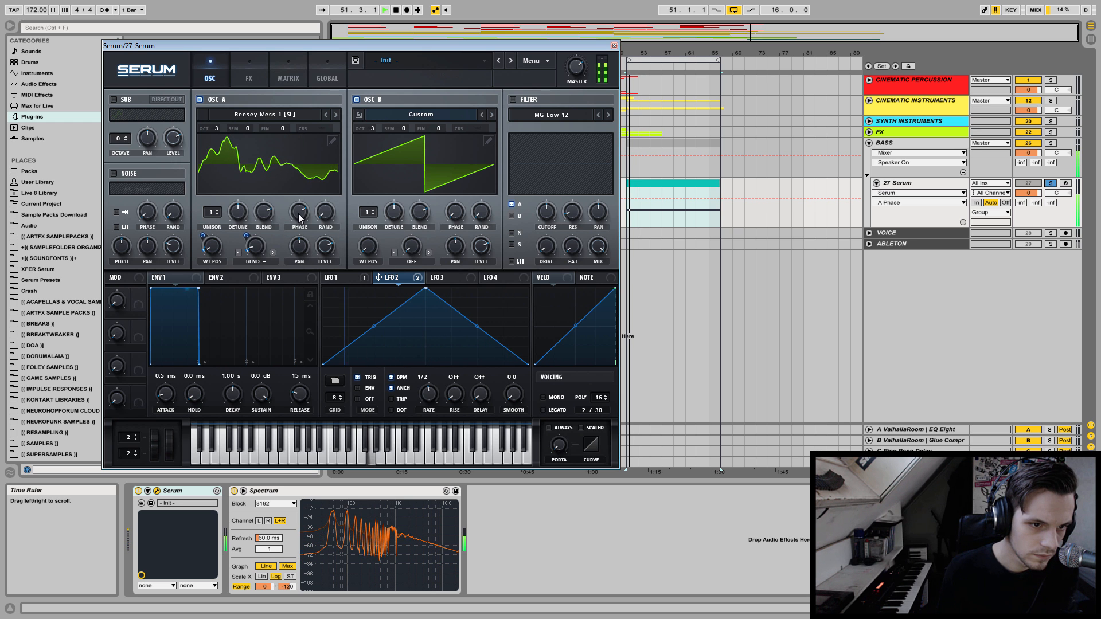
Set oscillator B to 3 unison voices with a unison blend of about 84 and audition it.
click(368, 217)
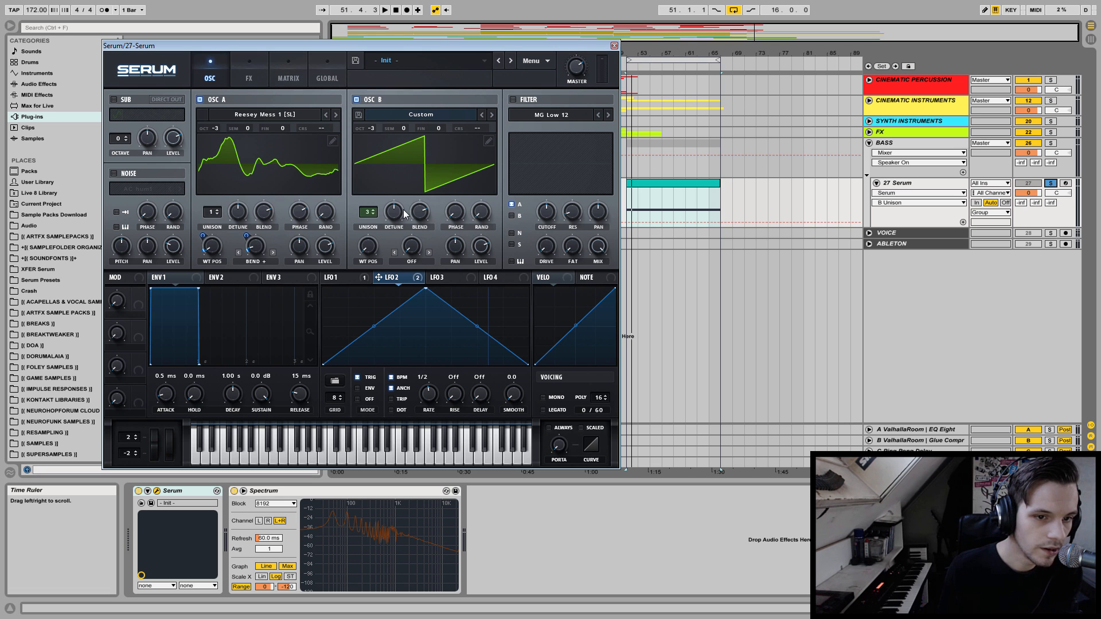
click(425, 218)
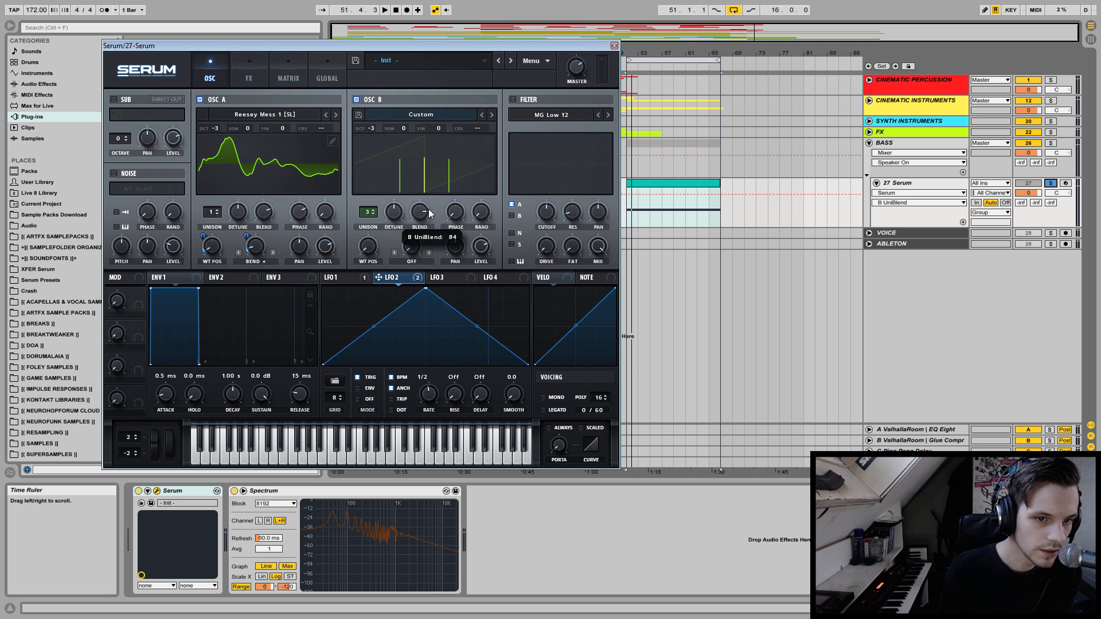
key(space)
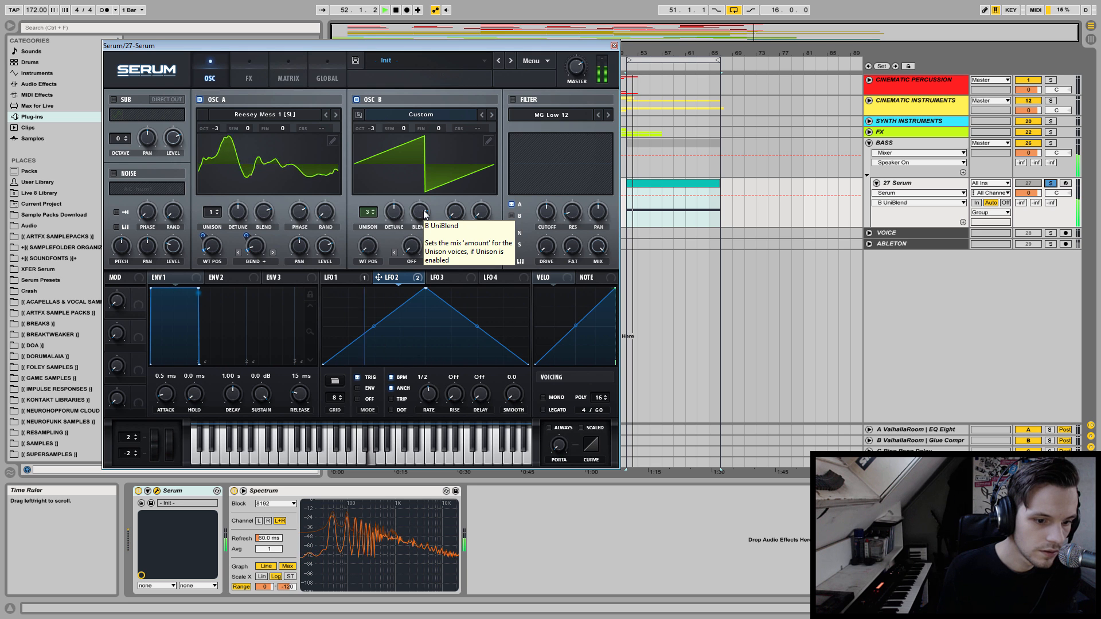
key(space)
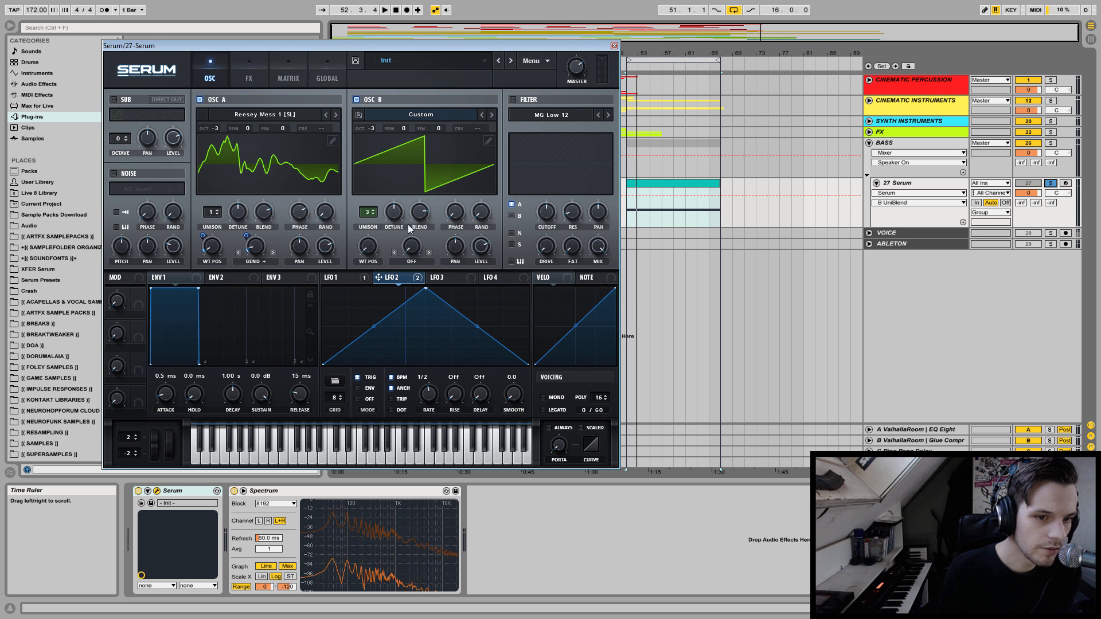
Reduce oscillator B's unison detune to about 0.01 and audition the bass.
drag(398, 214, 388, 258)
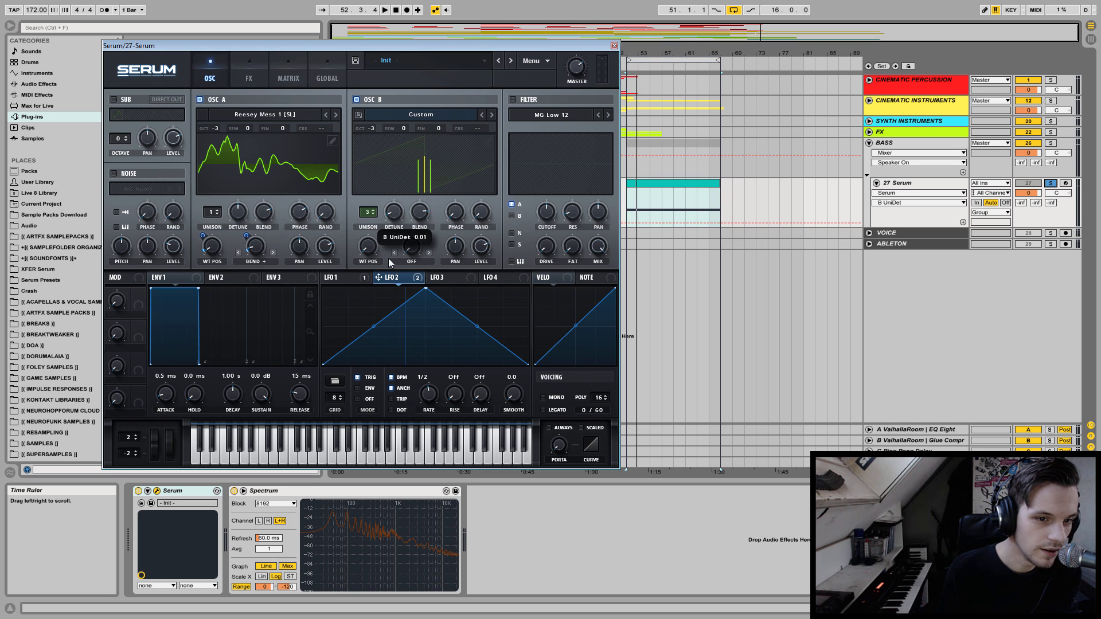
drag(388, 258, 387, 258)
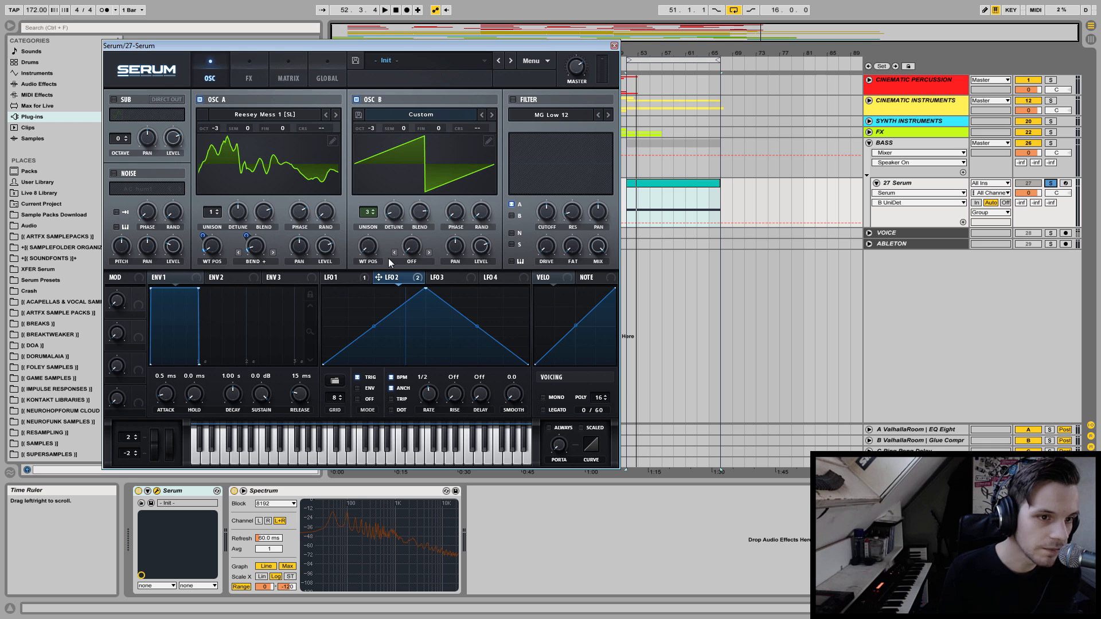
key(space)
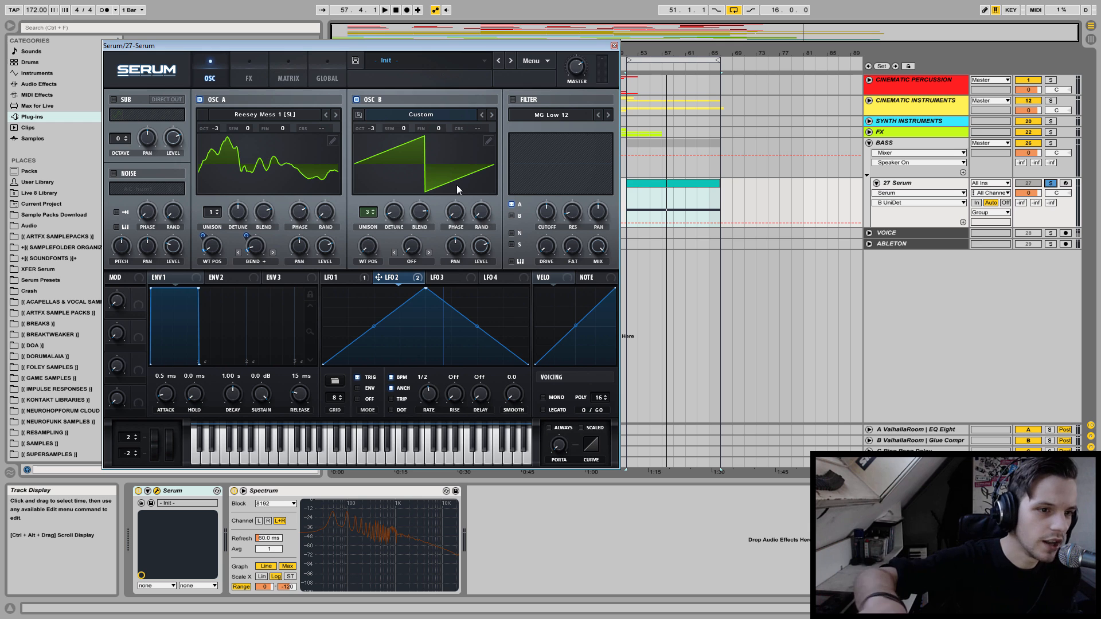
key(space)
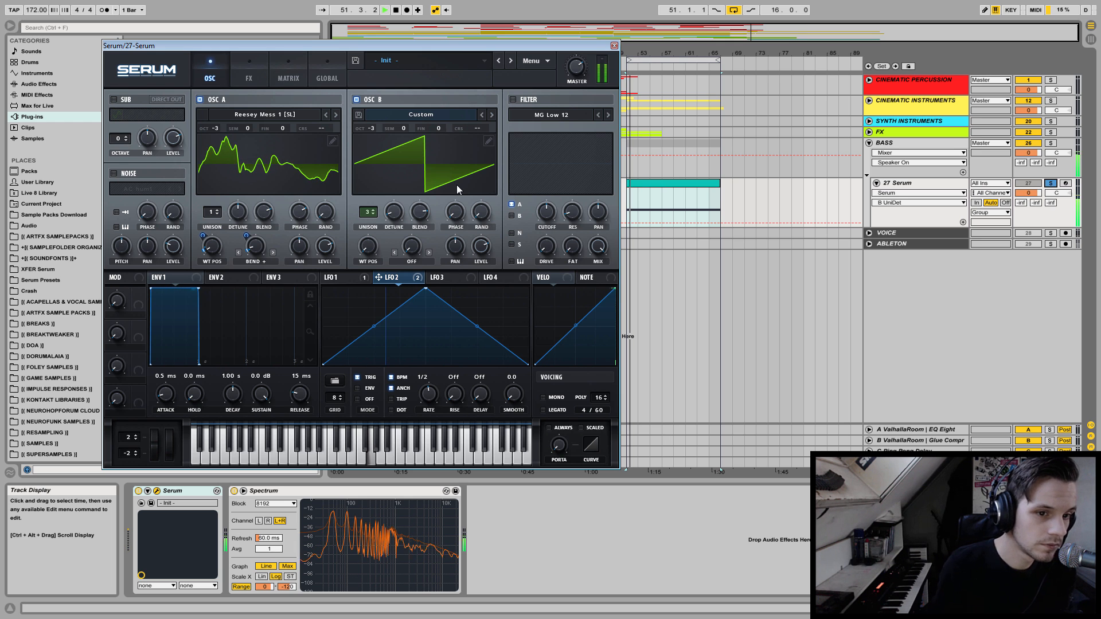
Try a unison detune of 0.04 on oscillator B and fine-tune the amount by ear during playback.
key(space)
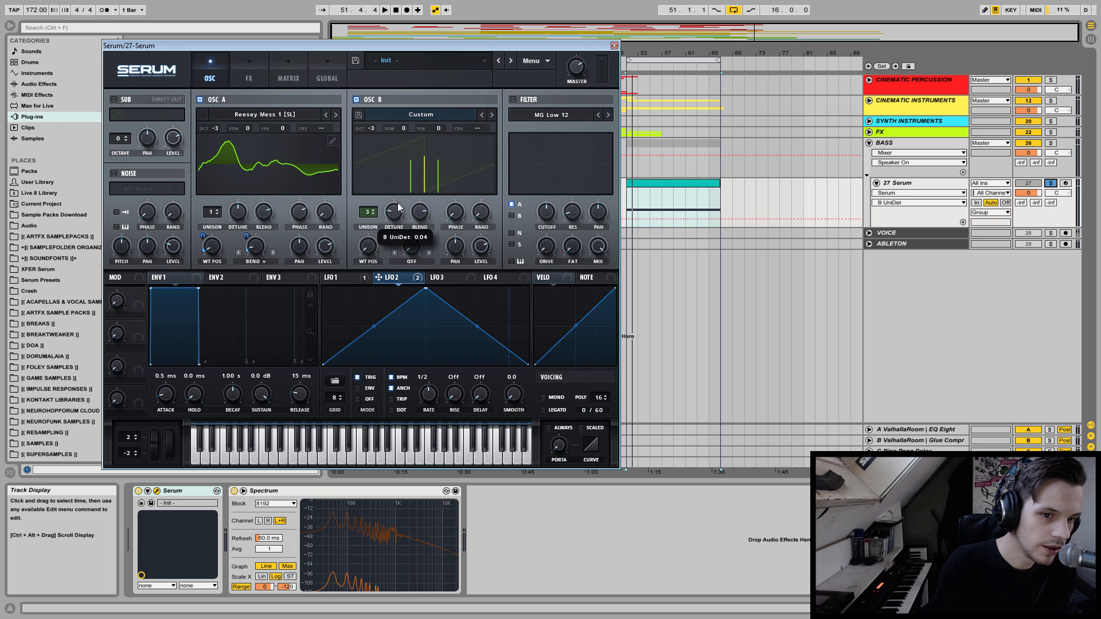
key(space)
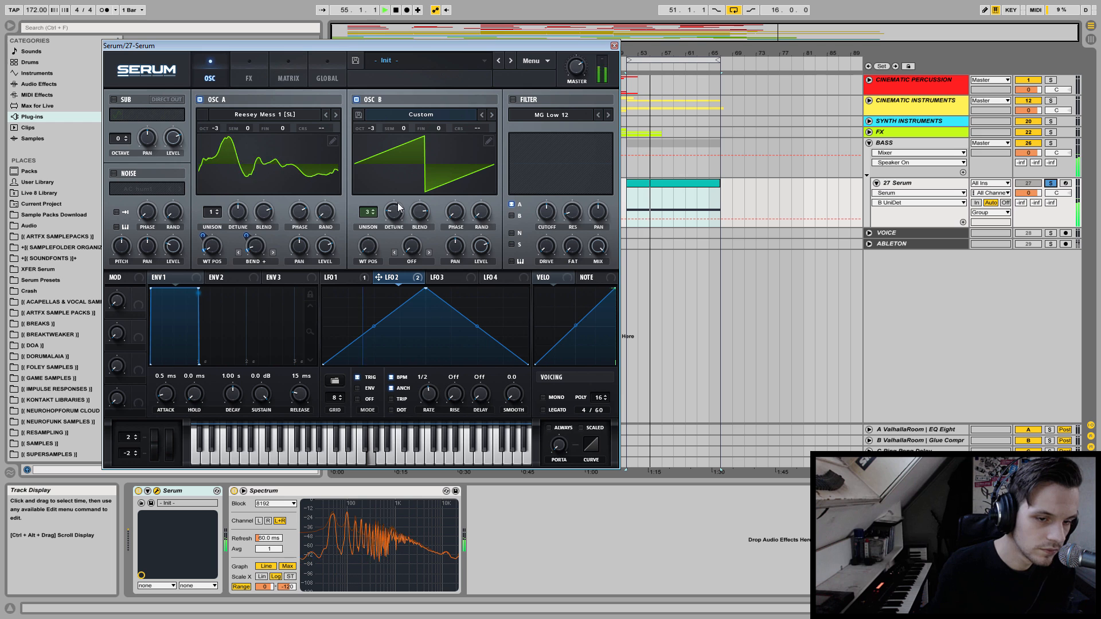
key(space)
drag(395, 212, 399, 202)
key(space)
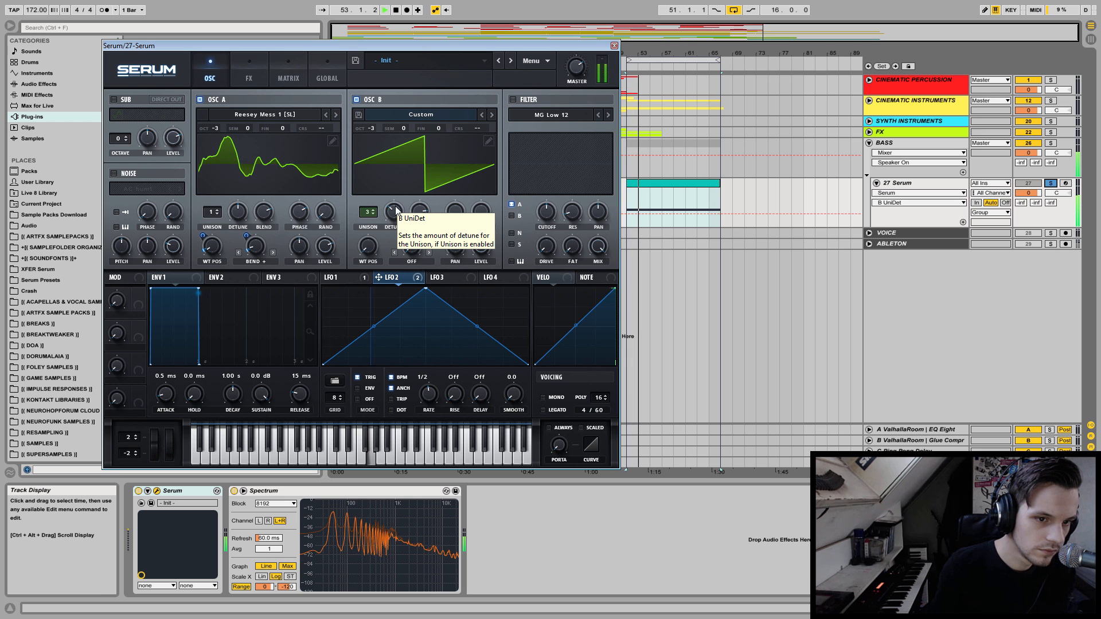
drag(398, 202, 344, 221)
key(space)
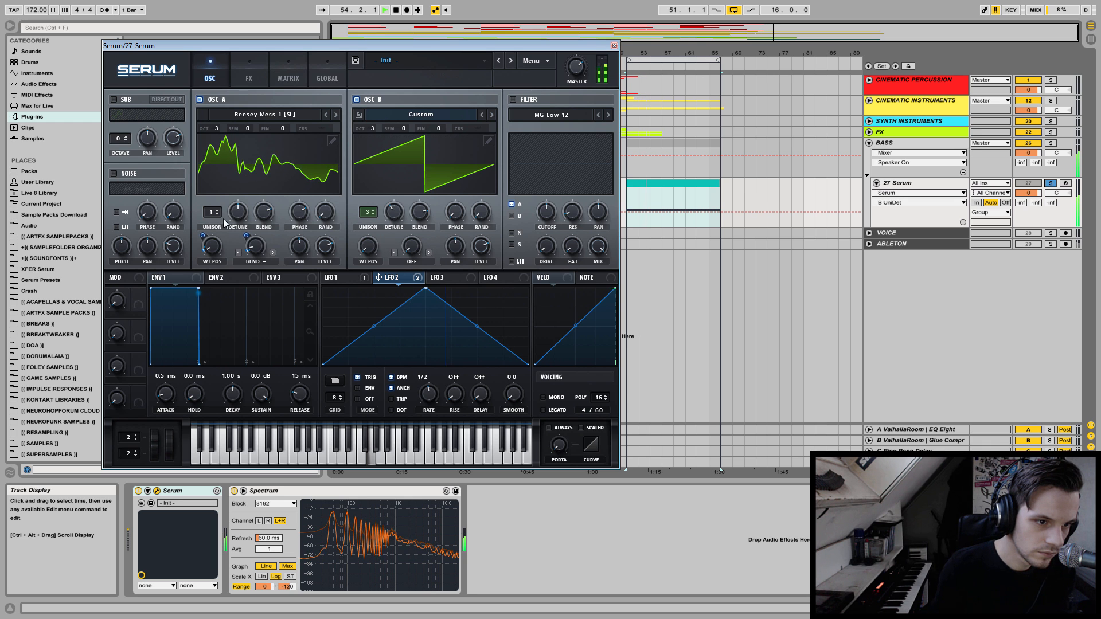
Try 2 unison voices with a slight detune on oscillator A during playback, then return it to 1 voice.
drag(214, 217, 229, 260)
key(space)
key(space)
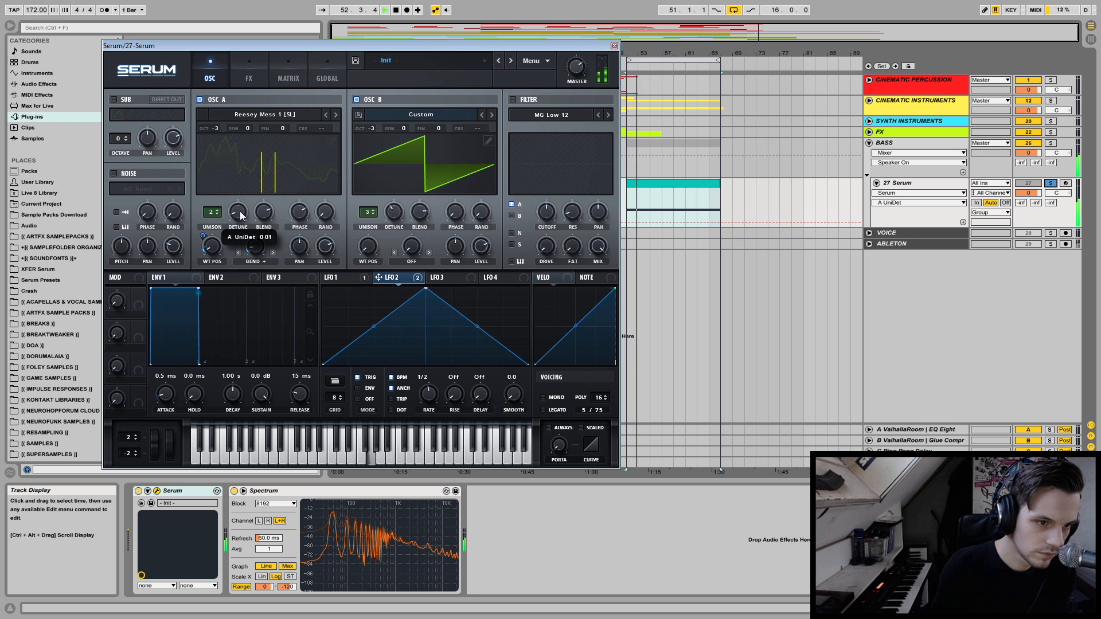
drag(242, 214, 237, 238)
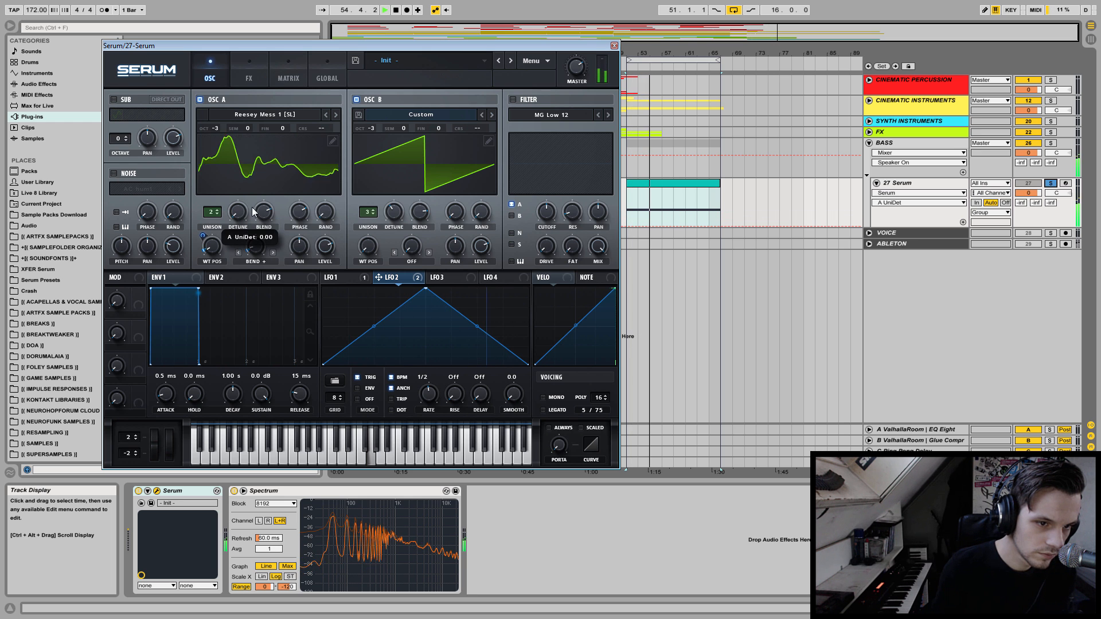
click(215, 211)
drag(214, 216, 211, 262)
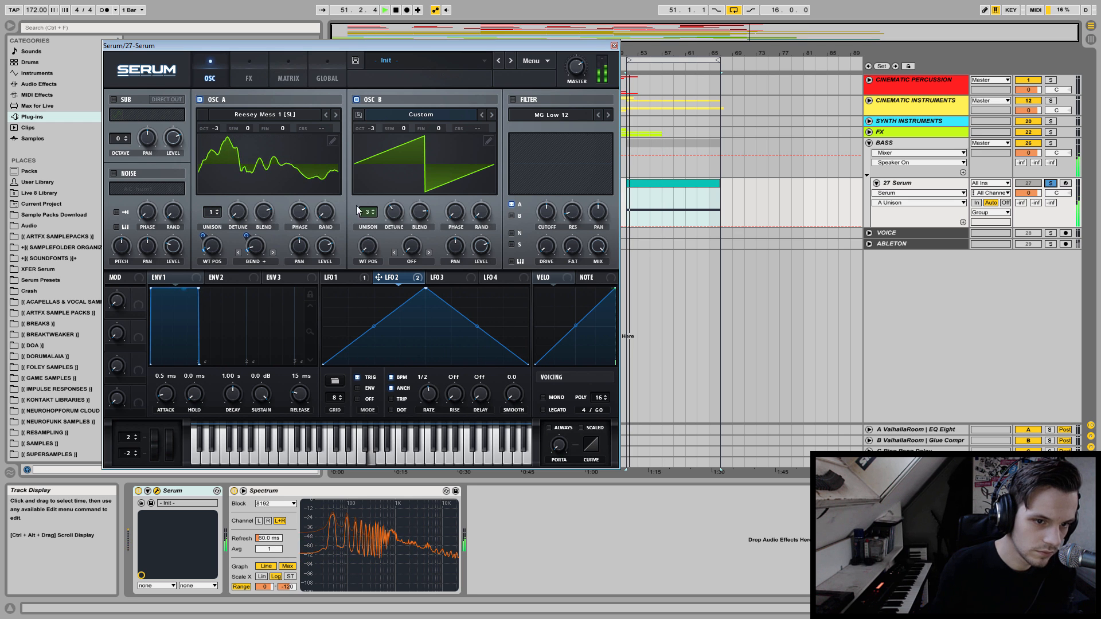
Fine-tune oscillator B's unison detune and initial phase by ear, and test its pan during playback.
mouse_move(394, 213)
mouse_down()
mouse_move(397, 239)
mouse_move(396, 219)
mouse_up()
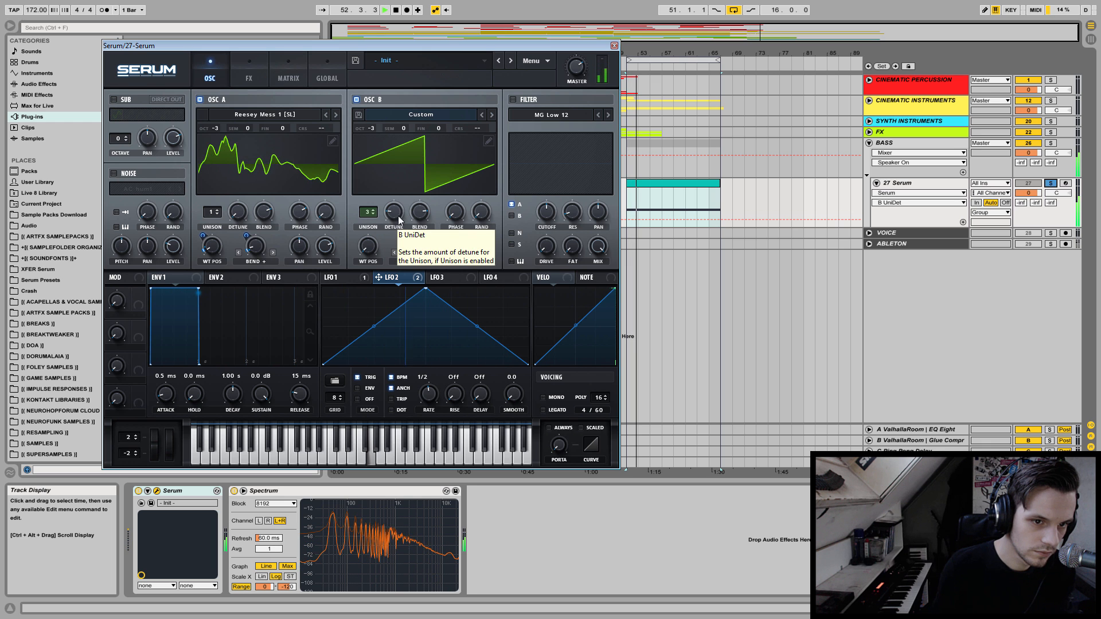
mouse_move(456, 212)
mouse_down()
mouse_move(458, 187)
mouse_move(453, 198)
mouse_up()
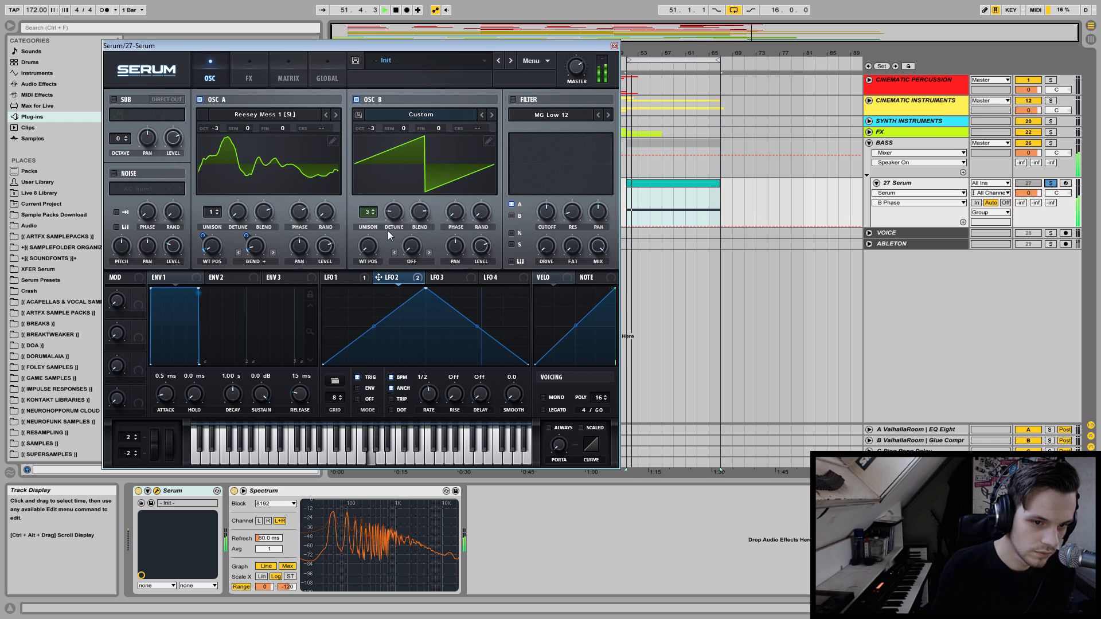
click(453, 248)
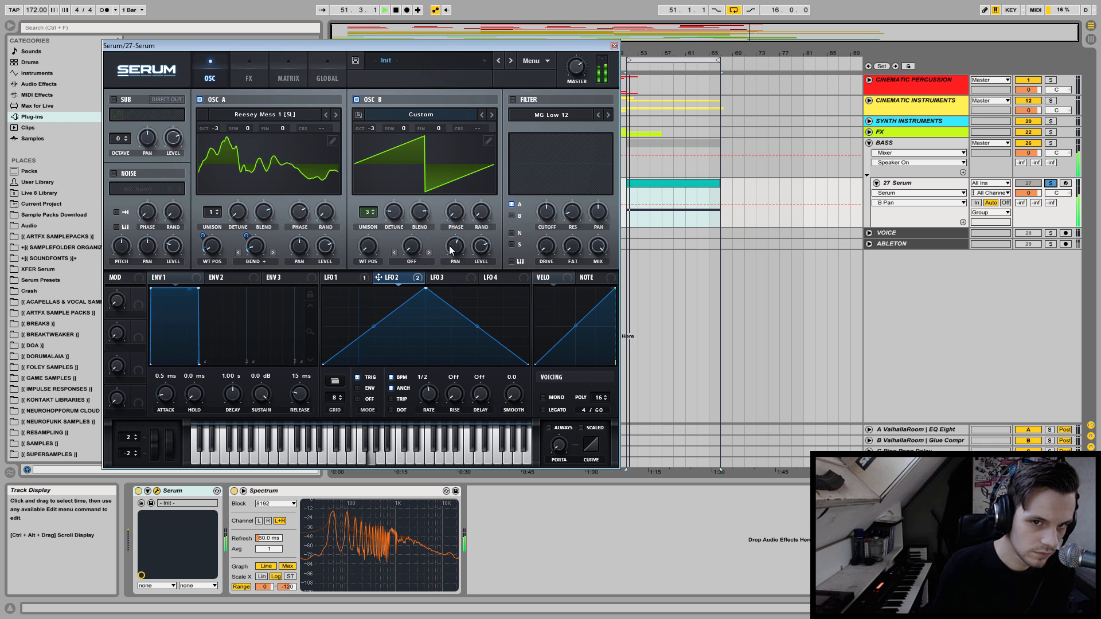
drag(454, 246, 453, 256)
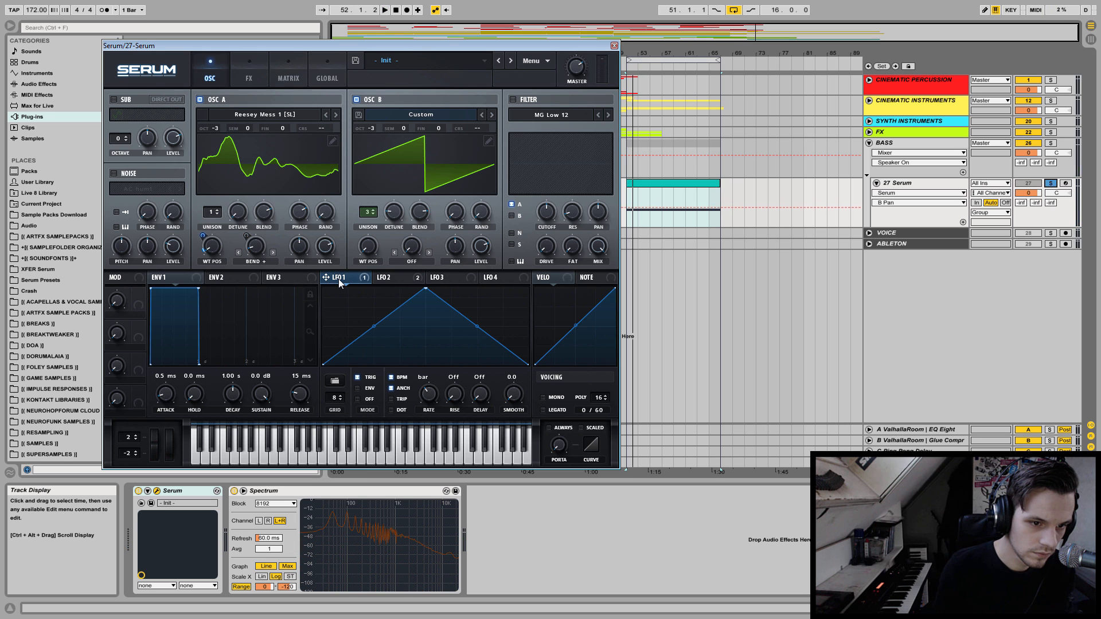
Modulate oscillator B's pan with LFO 1, check the assignment in the modulation matrix, and adjust its depth while auditioning.
drag(325, 278, 463, 245)
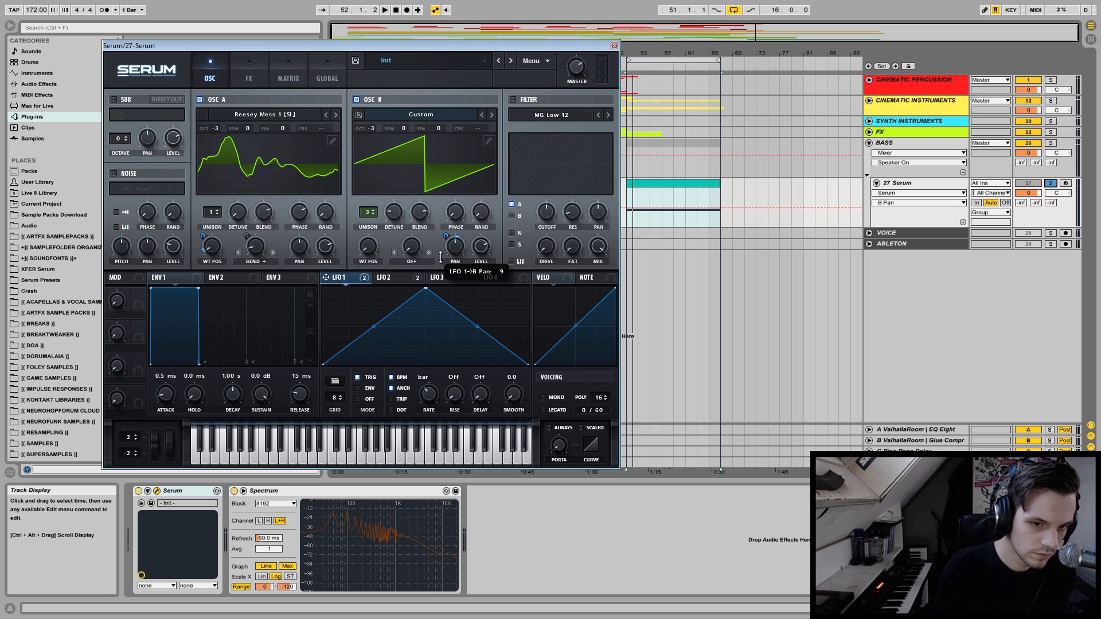
click(287, 74)
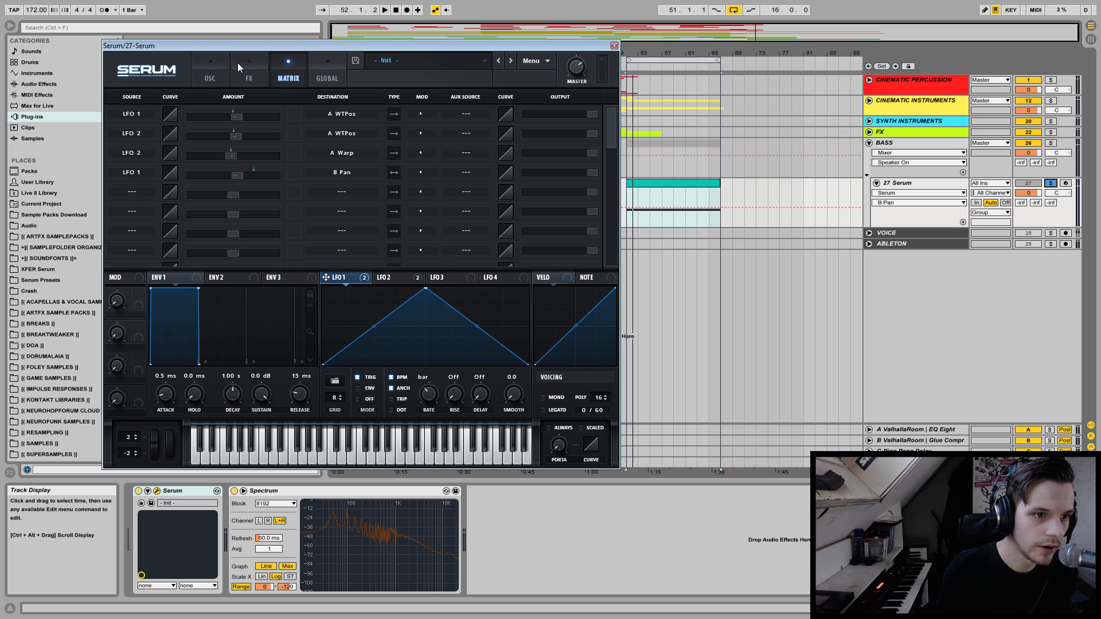
click(207, 71)
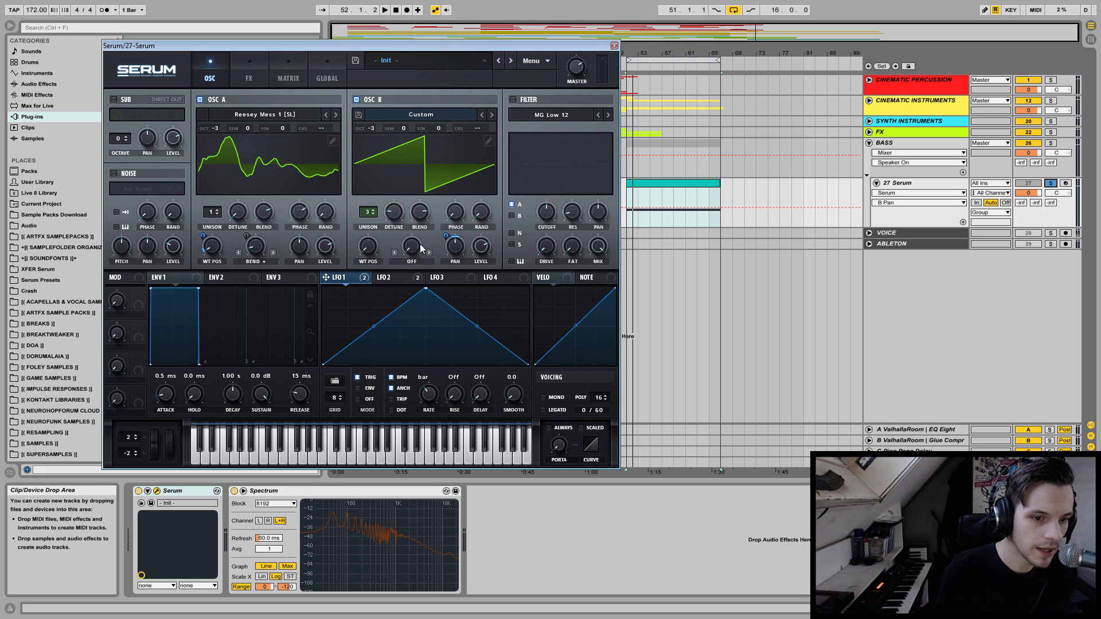
key(space)
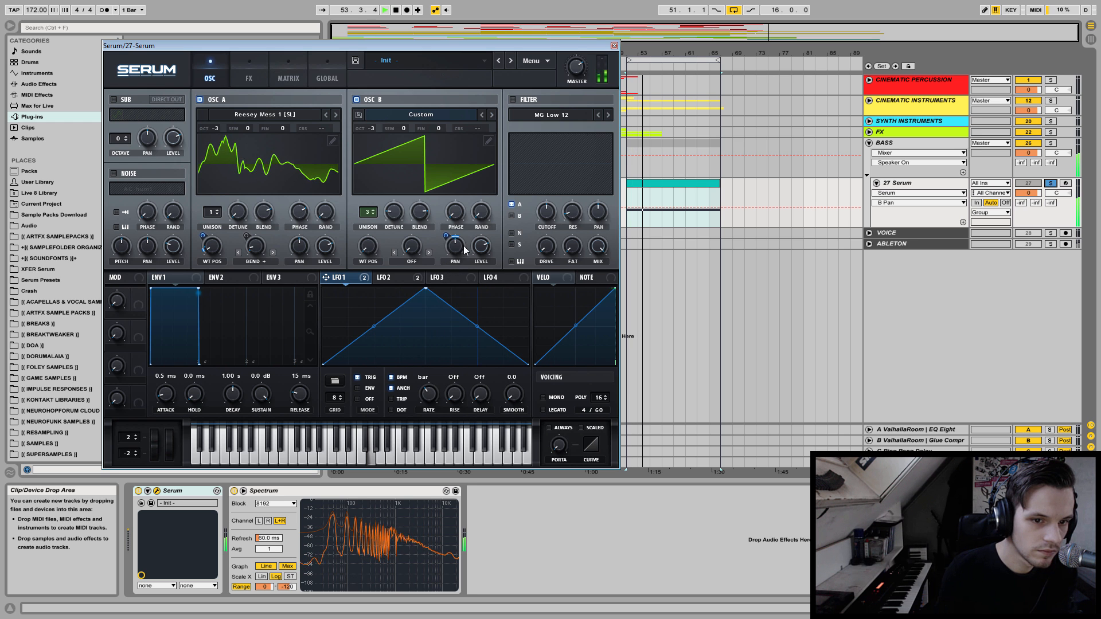
mouse_move(446, 236)
mouse_down()
mouse_move(445, 215)
mouse_move(442, 245)
mouse_up()
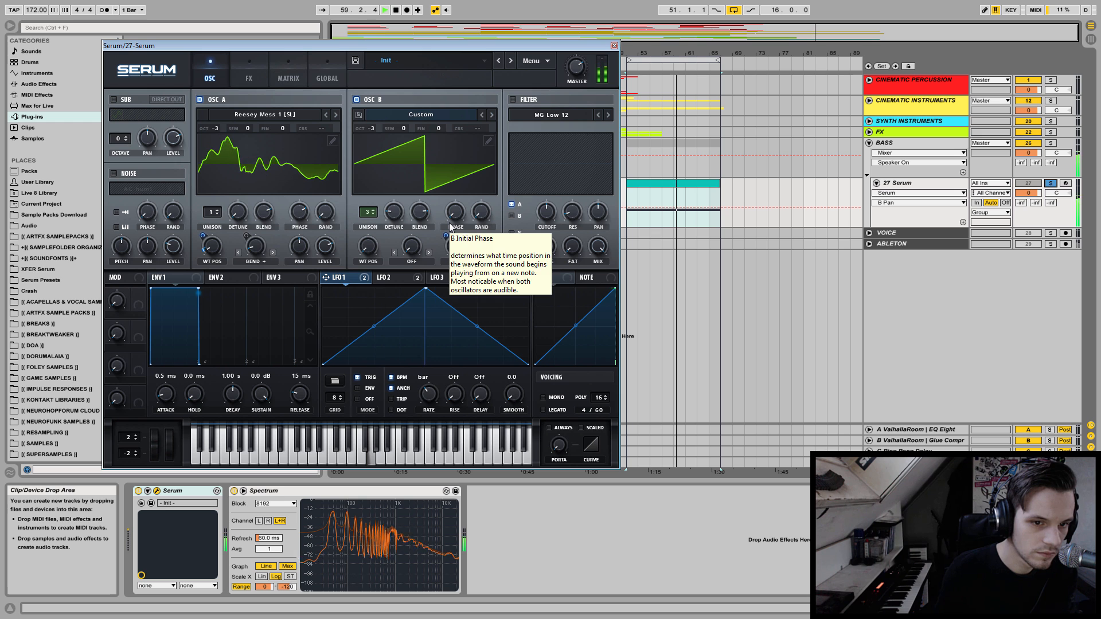
drag(445, 235, 417, 279)
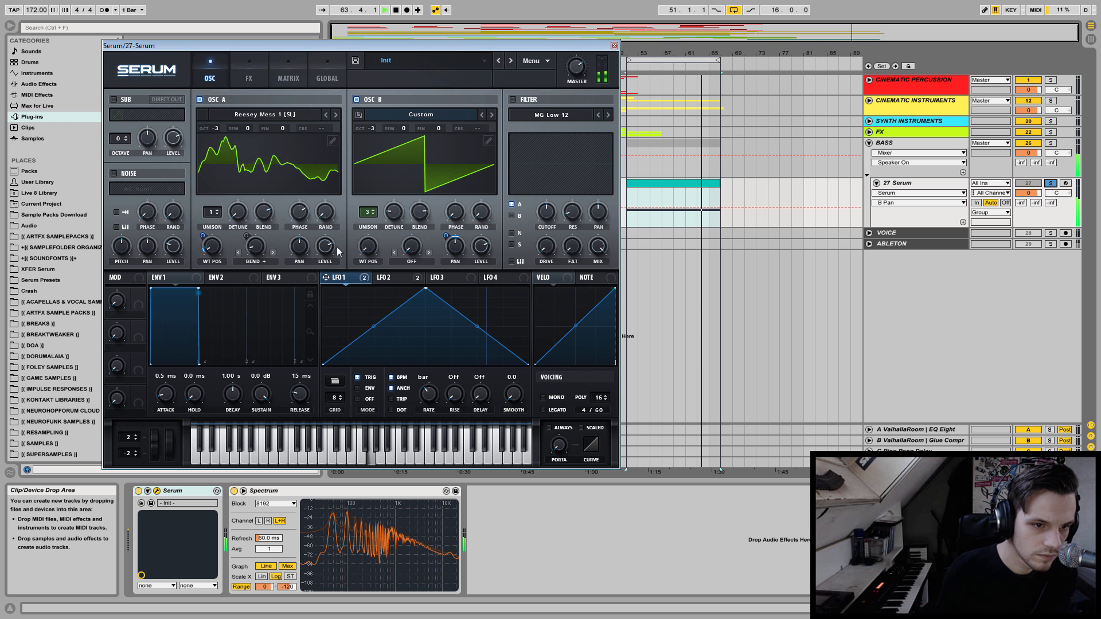
Try different unison voice counts on oscillator B during playback and set it to 4 voices.
drag(356, 212, 364, 228)
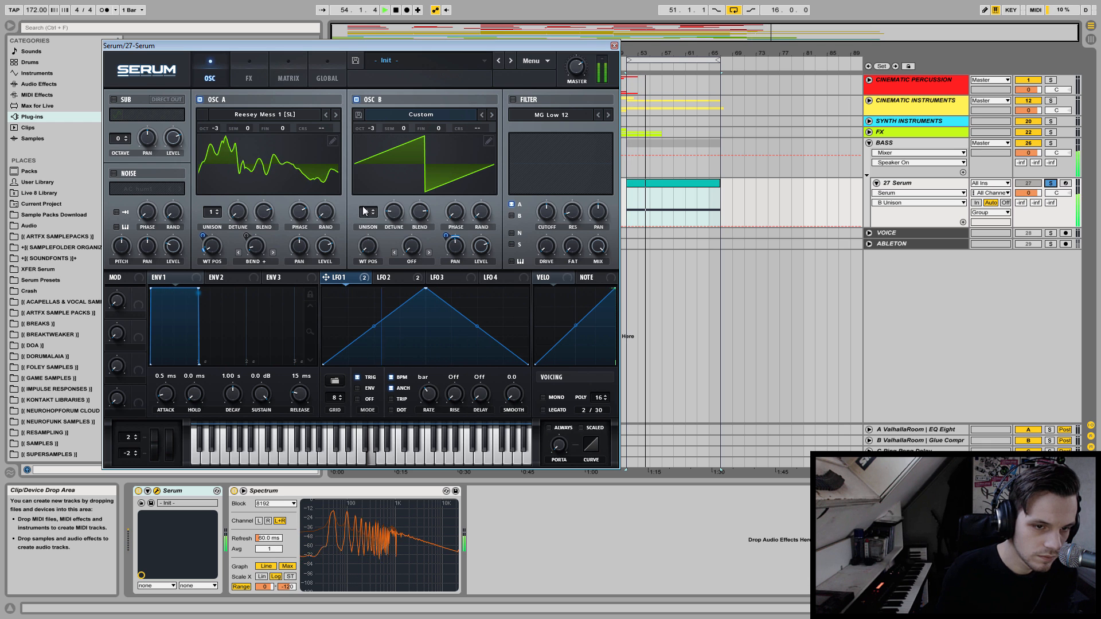
scroll(367, 211, up, 1)
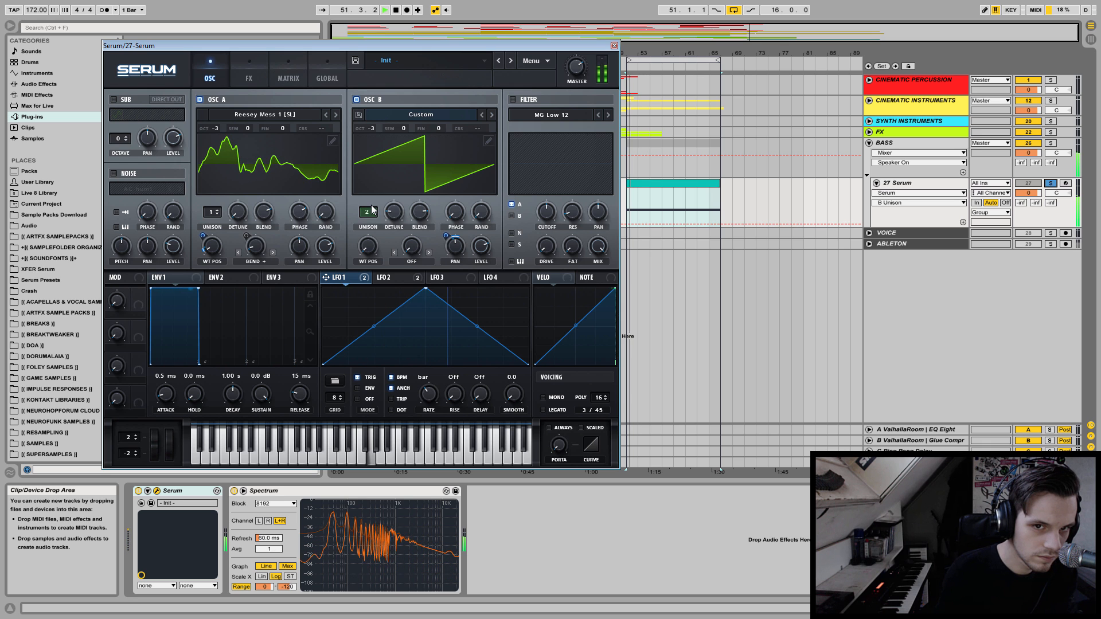
key(space)
key(space)
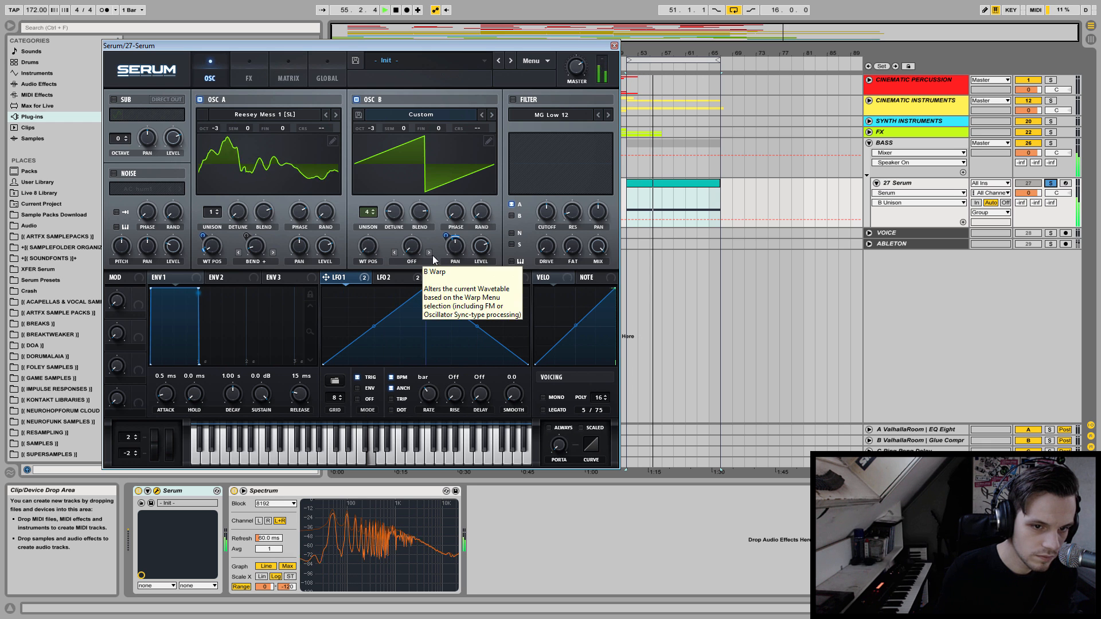
Bypass and re-enable LFO 1 on oscillator B's pan to compare the sound with and without modulation.
right_click(455, 251)
click(477, 261)
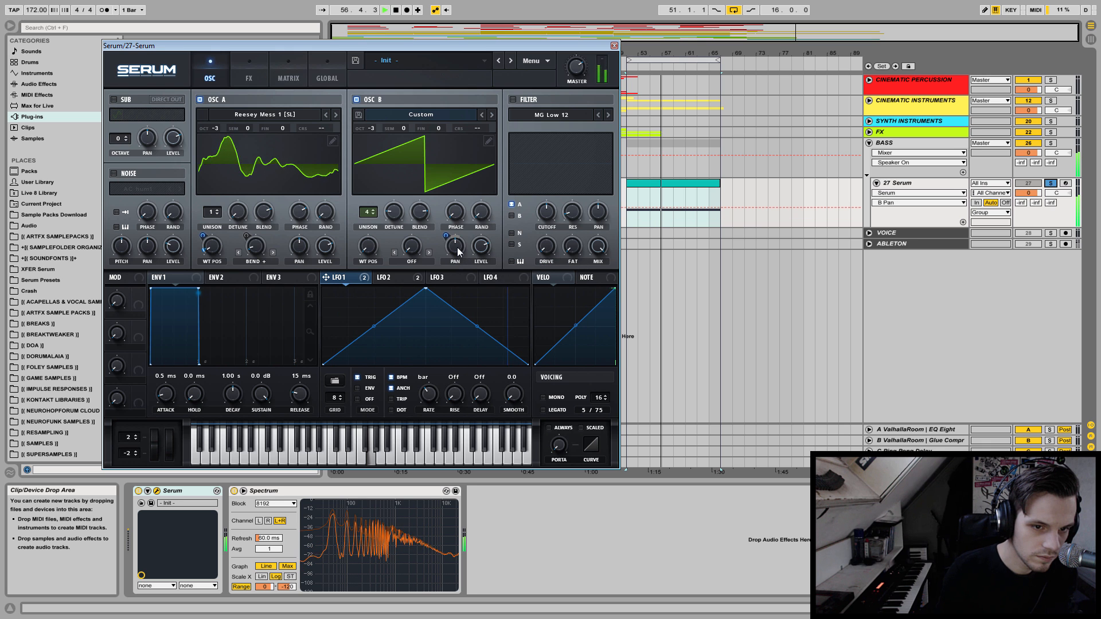
right_click(456, 247)
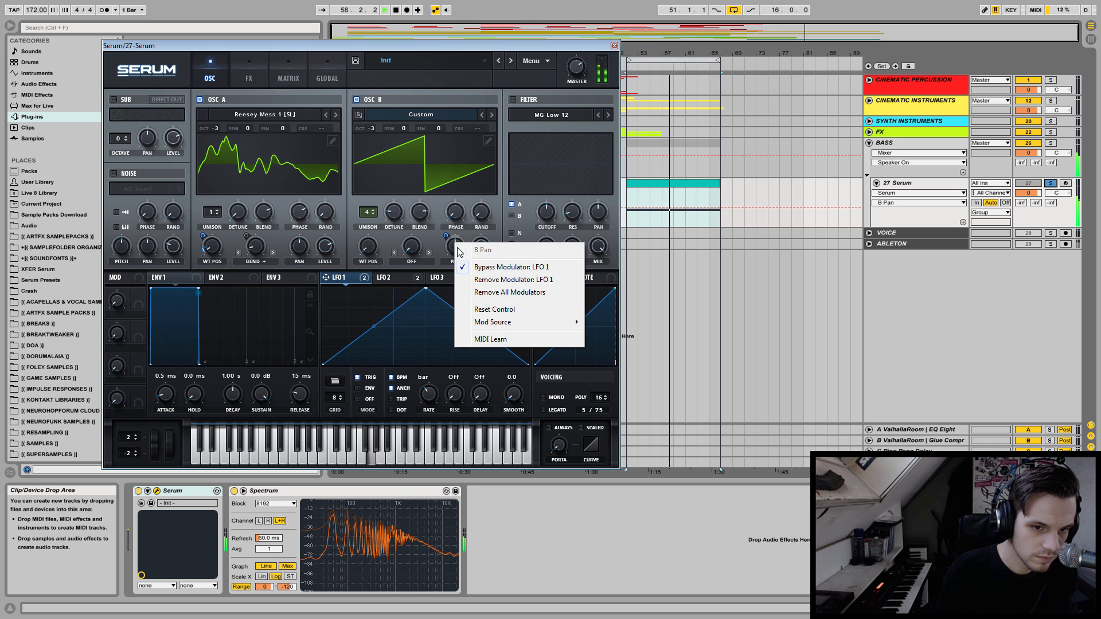
click(479, 264)
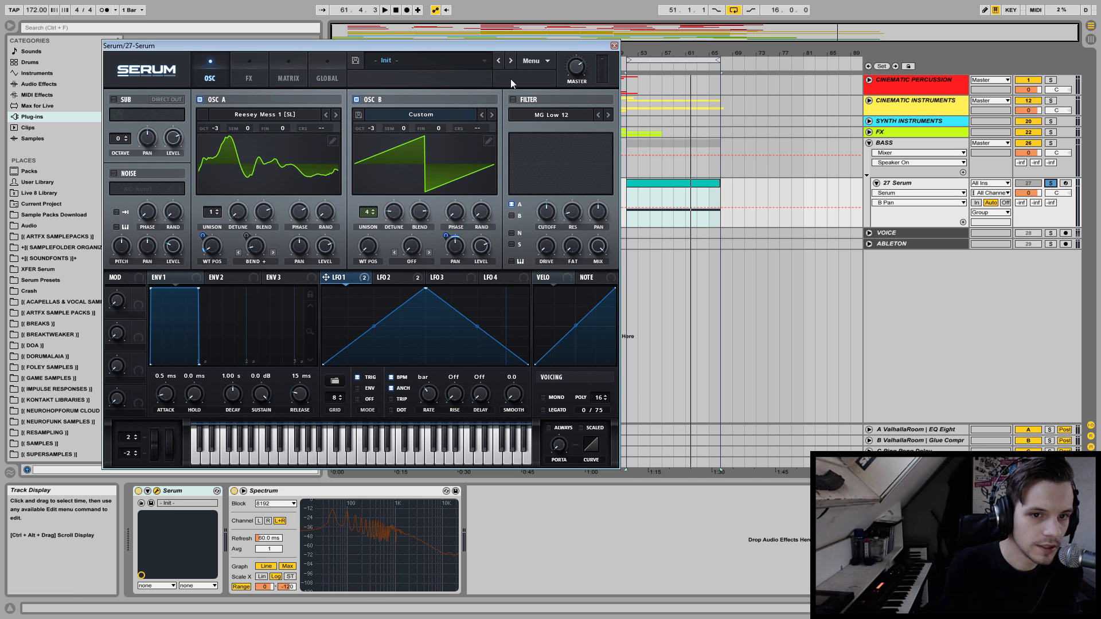
Enable the filter and set its type to the flanging option Cmb HL6+.
click(519, 100)
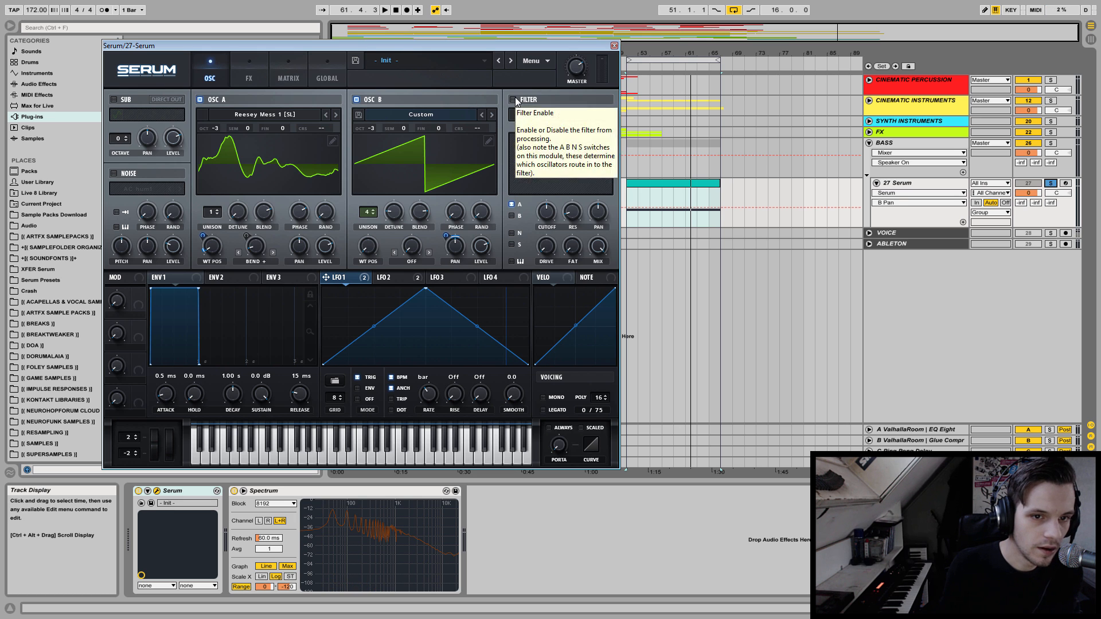
click(569, 114)
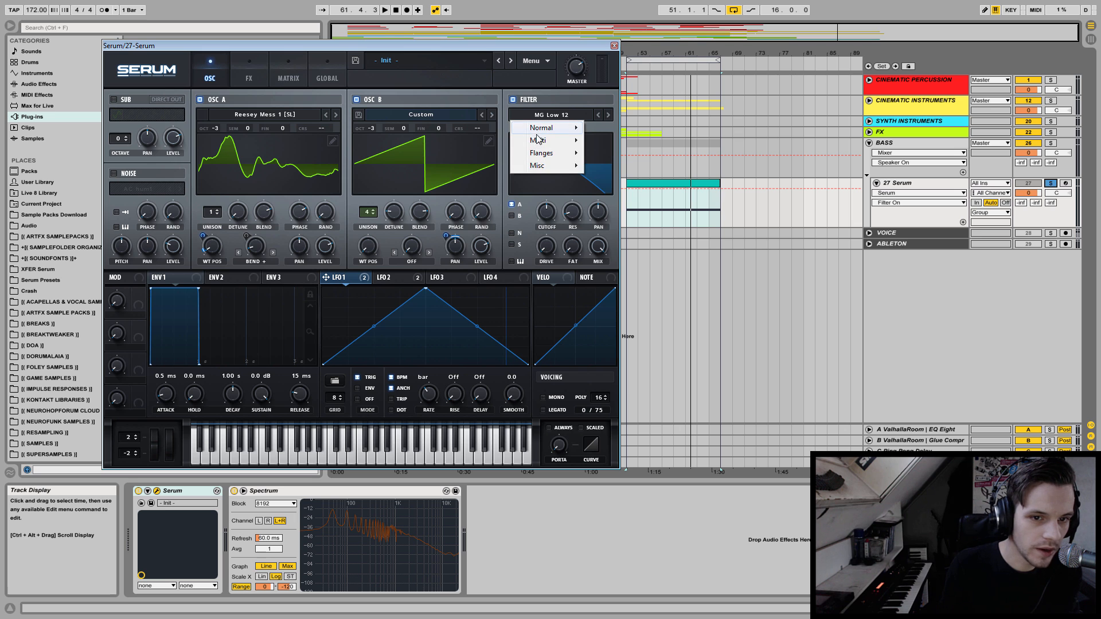
mouse_move(542, 156)
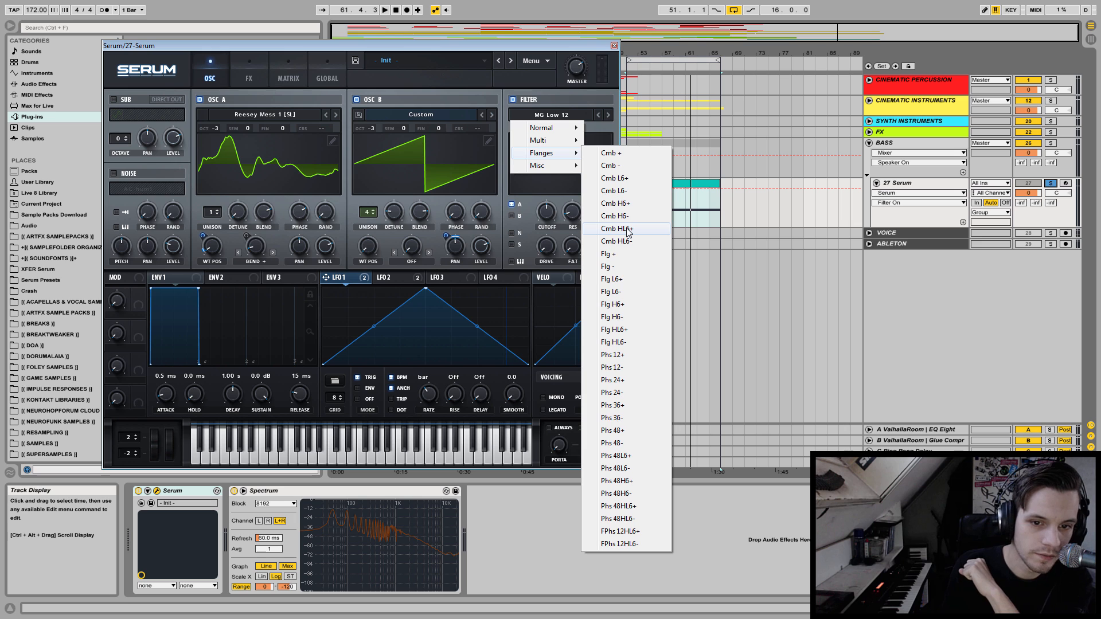
click(629, 229)
Tune the comb filter's cutoff, HL width and drive by ear during playback.
drag(577, 248, 578, 80)
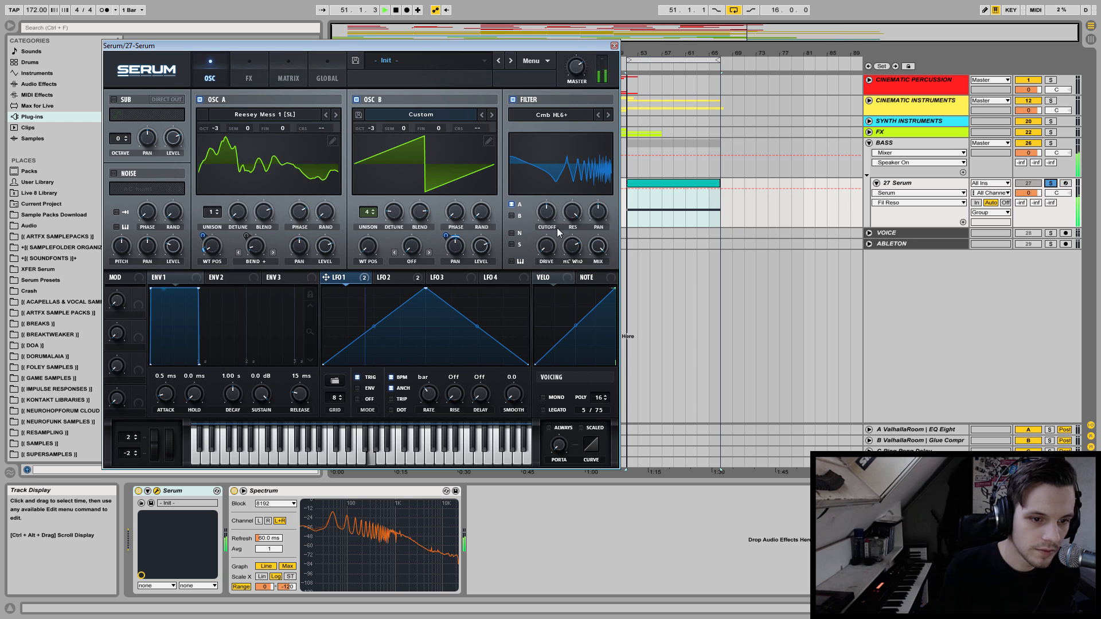
mouse_move(549, 216)
mouse_down()
mouse_move(546, 246)
mouse_move(568, 225)
mouse_move(577, 242)
mouse_move(576, 184)
mouse_move(546, 210)
mouse_move(546, 196)
mouse_up()
click(595, 249)
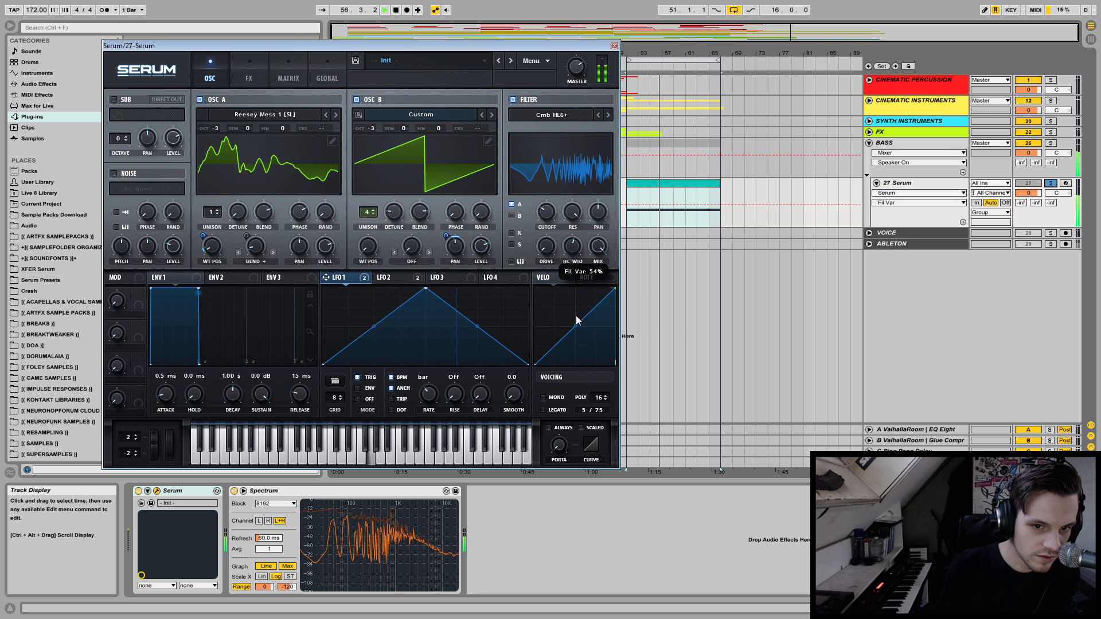
drag(576, 320, 566, 377)
drag(536, 212, 575, 128)
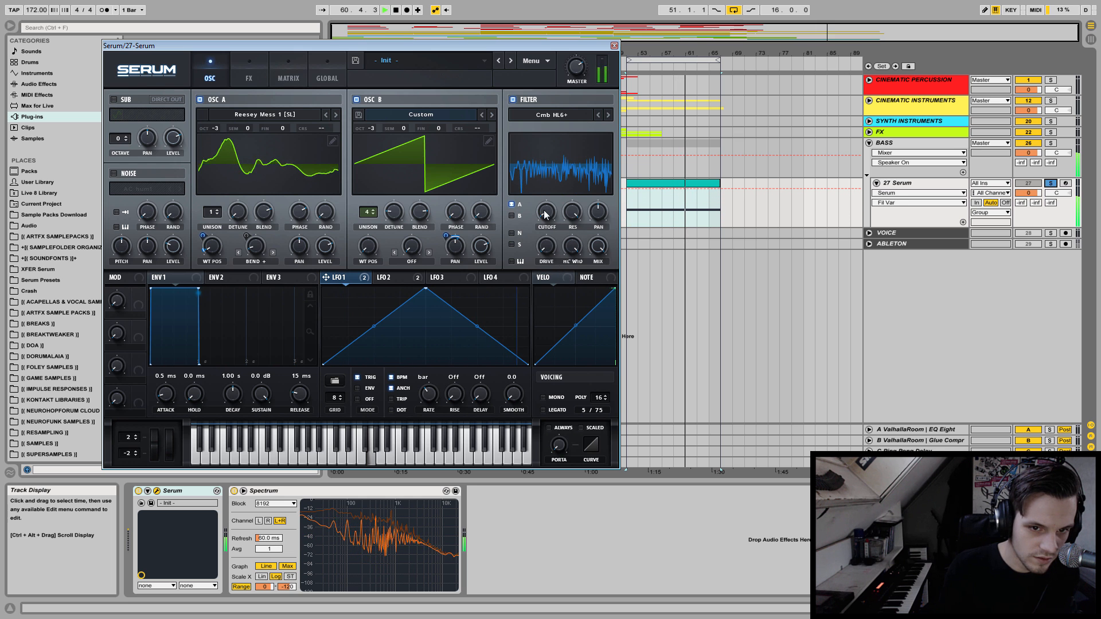
drag(545, 214, 544, 248)
click(544, 253)
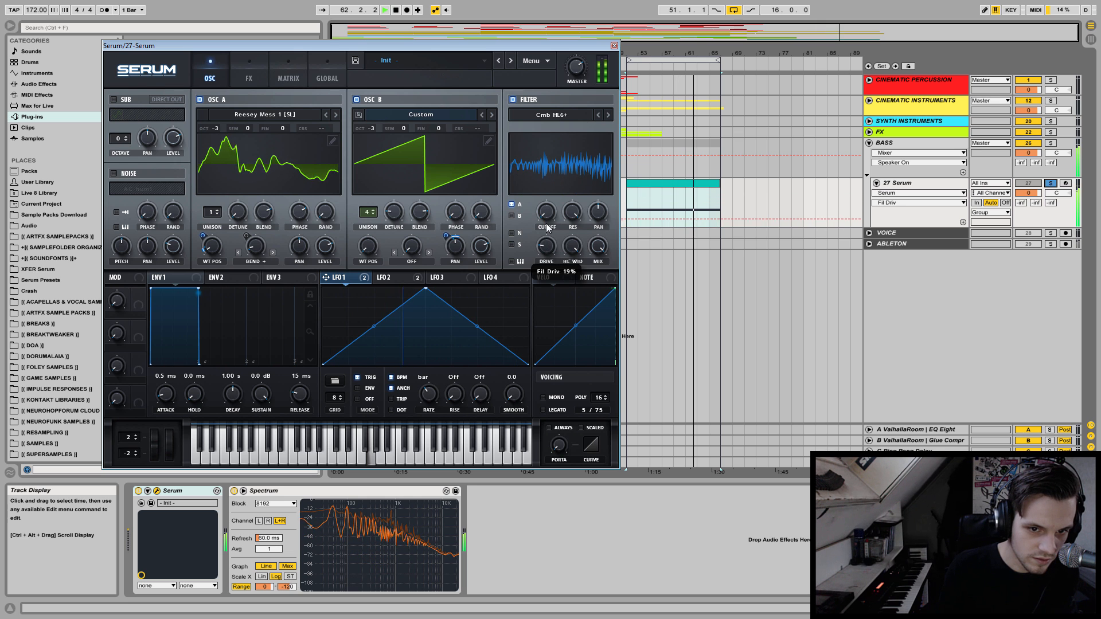
Route oscillator B into the filter and readjust the cutoff and resonance by ear.
click(510, 216)
drag(544, 216, 545, 181)
drag(572, 217, 530, 282)
mouse_move(549, 216)
mouse_down()
mouse_move(550, 230)
mouse_move(551, 211)
mouse_up()
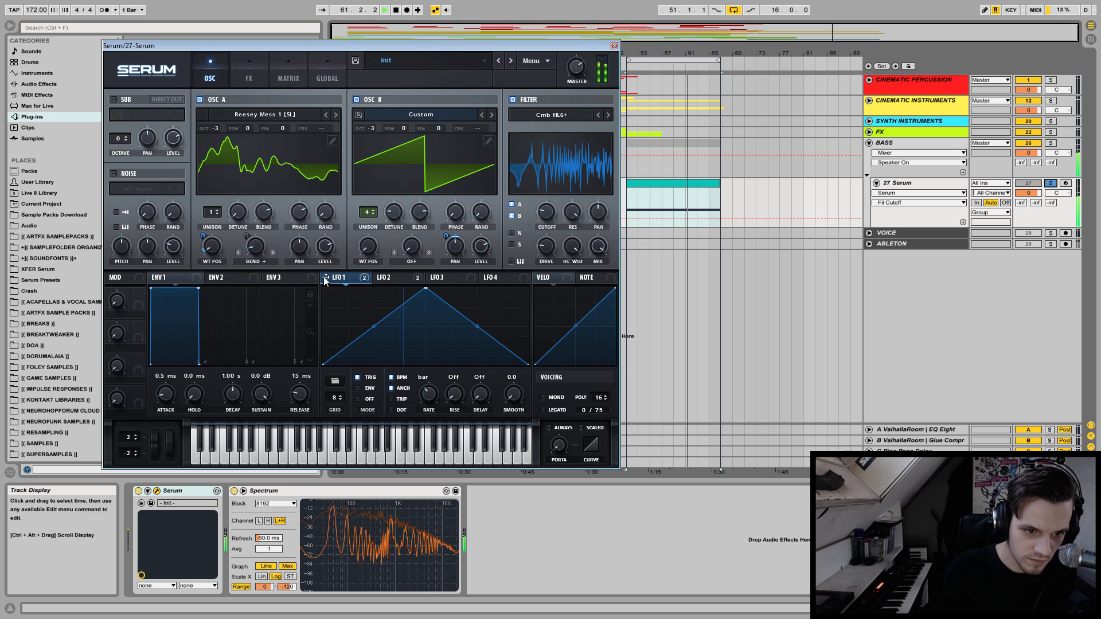
Try modulating the comb filter's cutoff with LFO 1 during playback, then remove that modulation.
drag(327, 277, 542, 212)
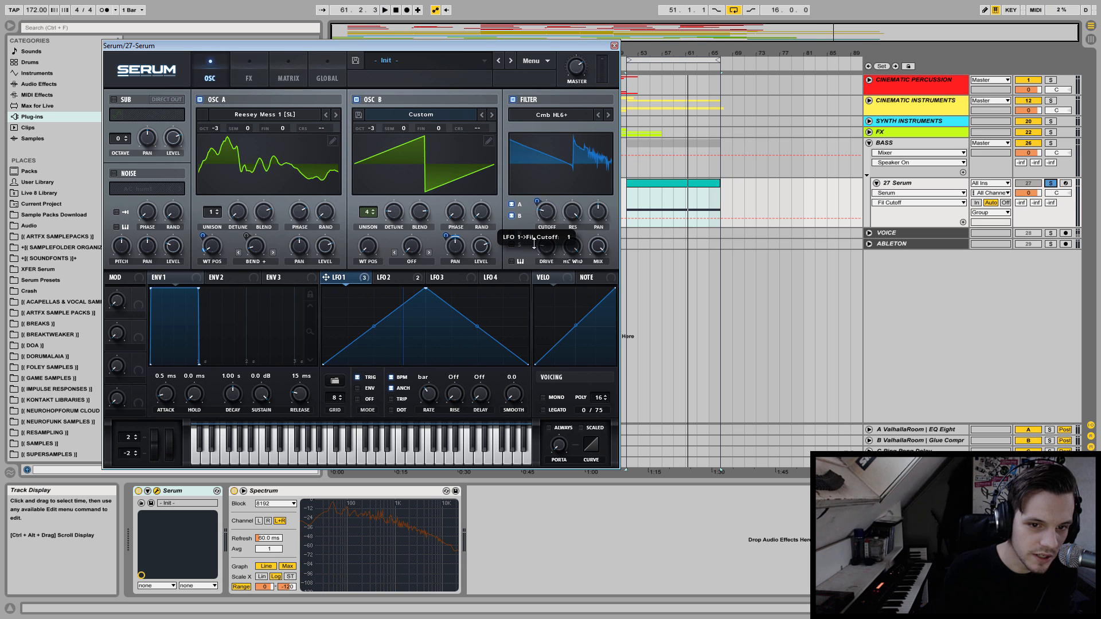
drag(534, 245, 533, 245)
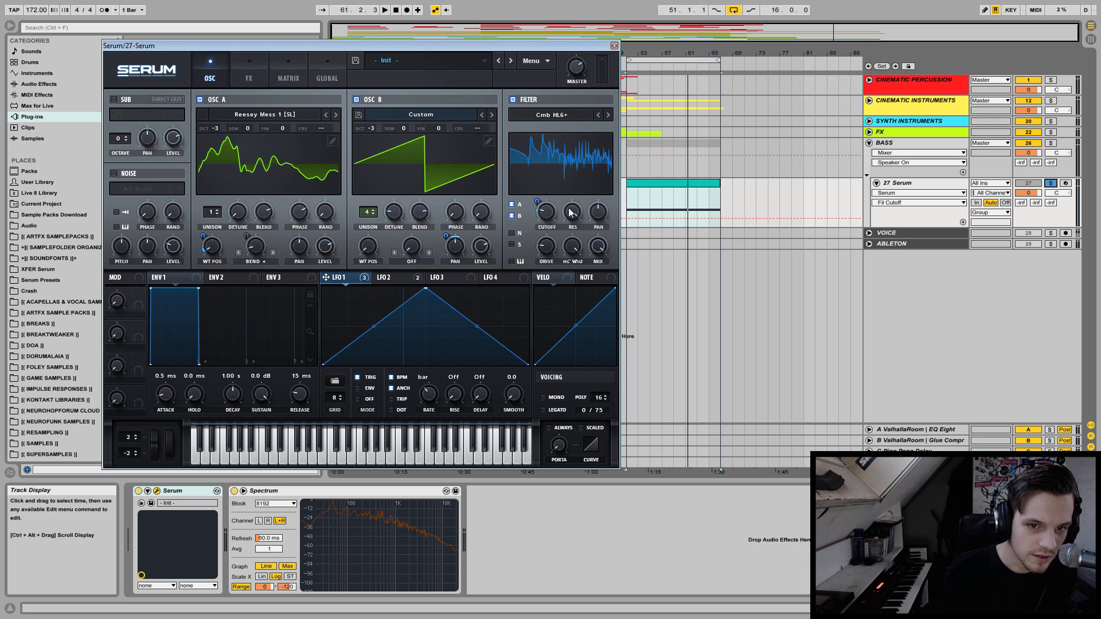
key(space)
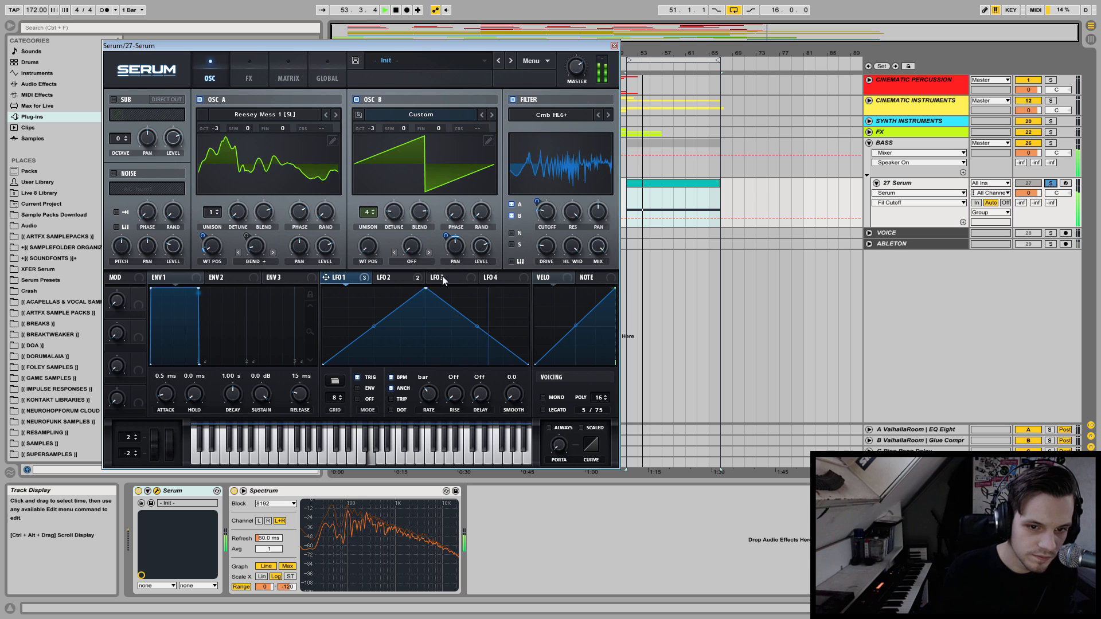
mouse_move(537, 200)
drag(538, 200, 538, 197)
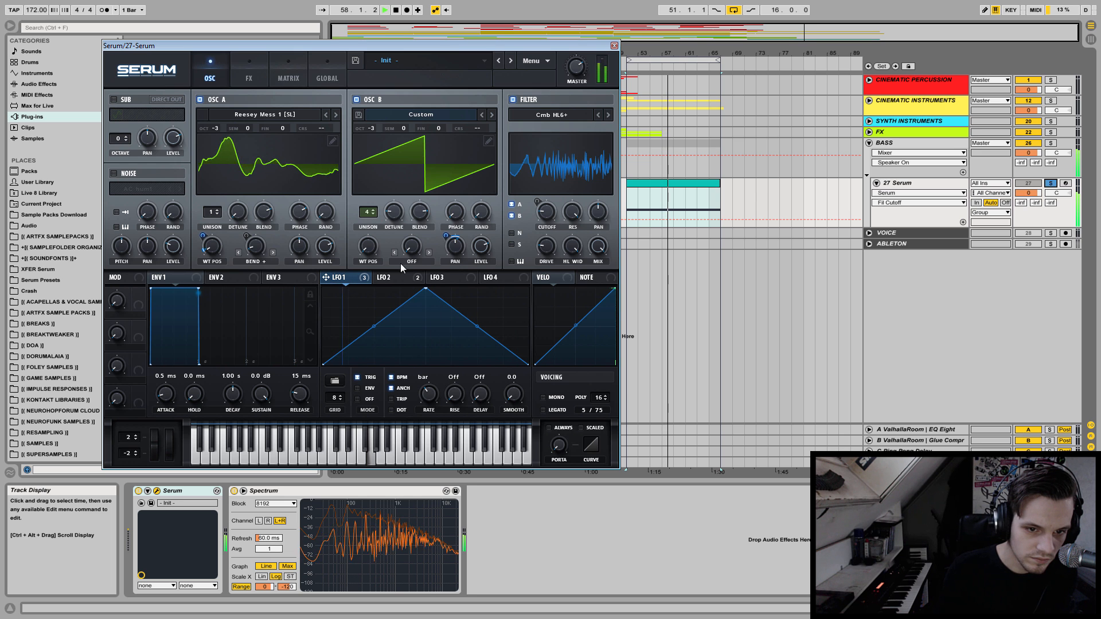
right_click(549, 216)
click(591, 250)
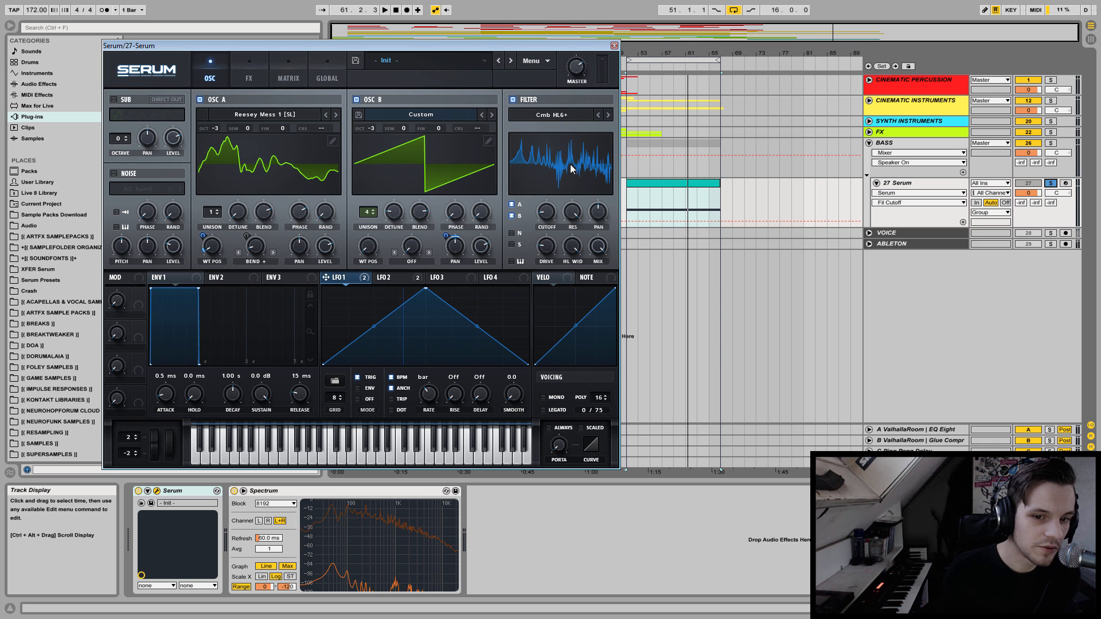
Change the filter type to the multi option NN 12 and set its resonance to 0%.
click(570, 116)
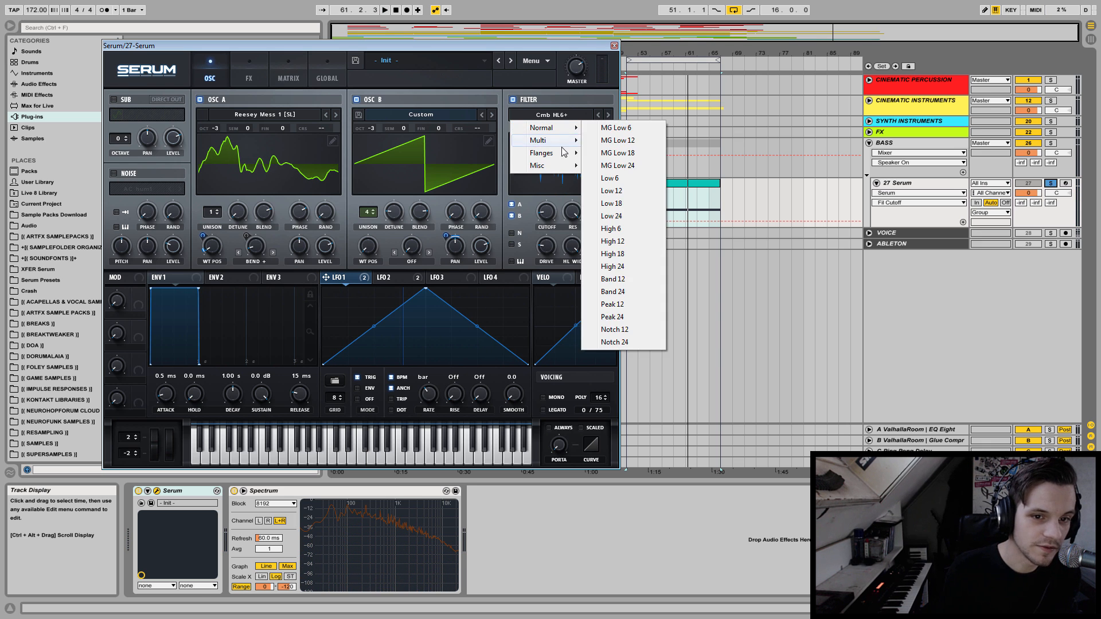
mouse_move(564, 144)
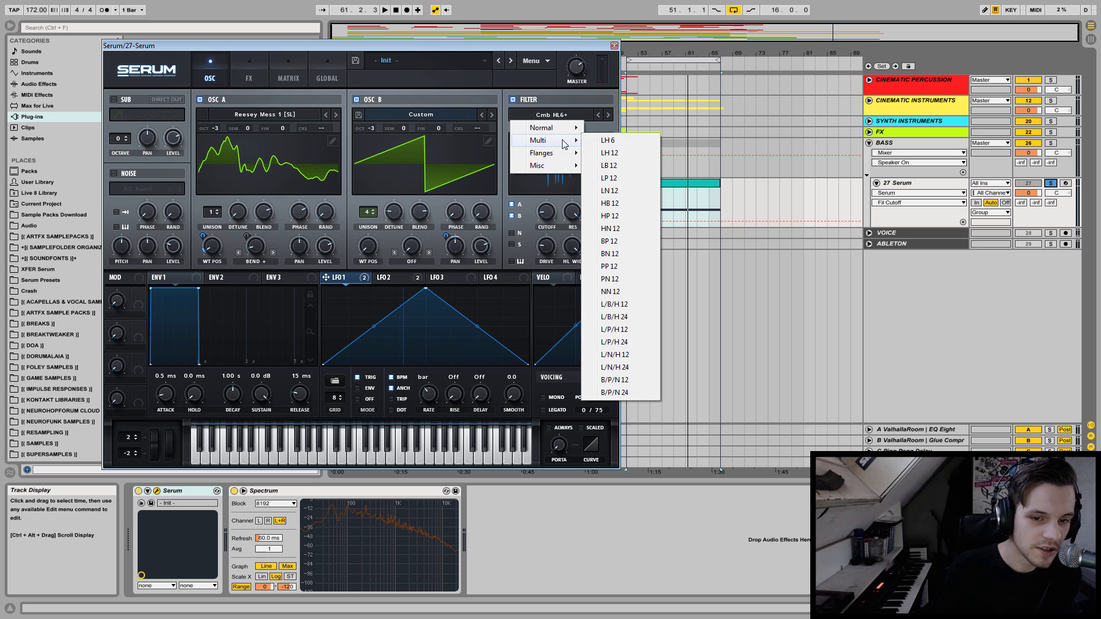
click(610, 291)
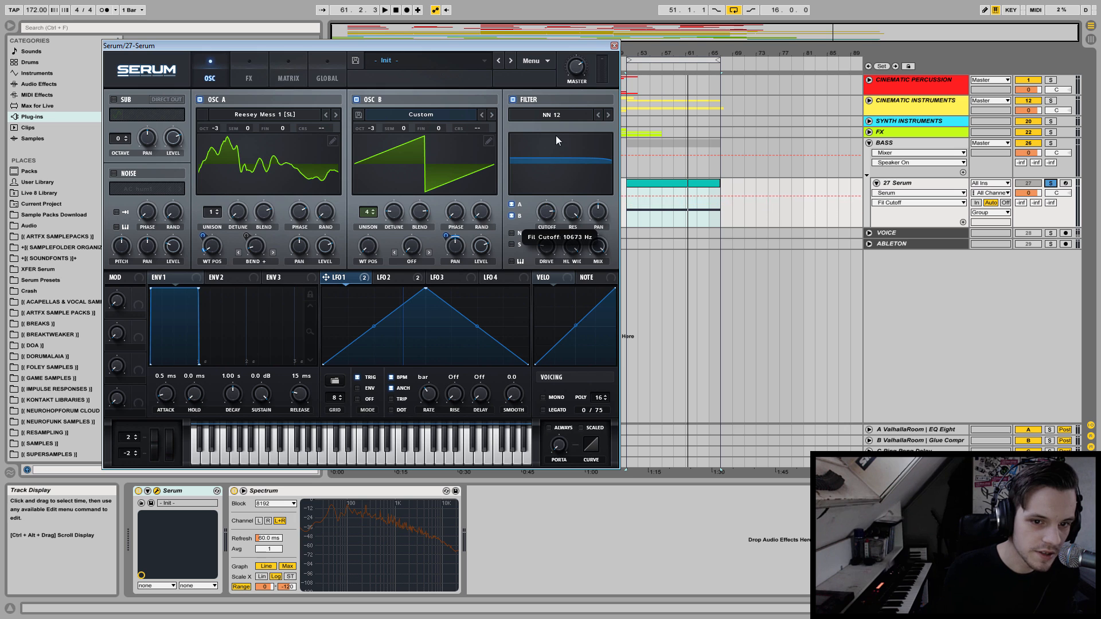
drag(573, 212, 572, 204)
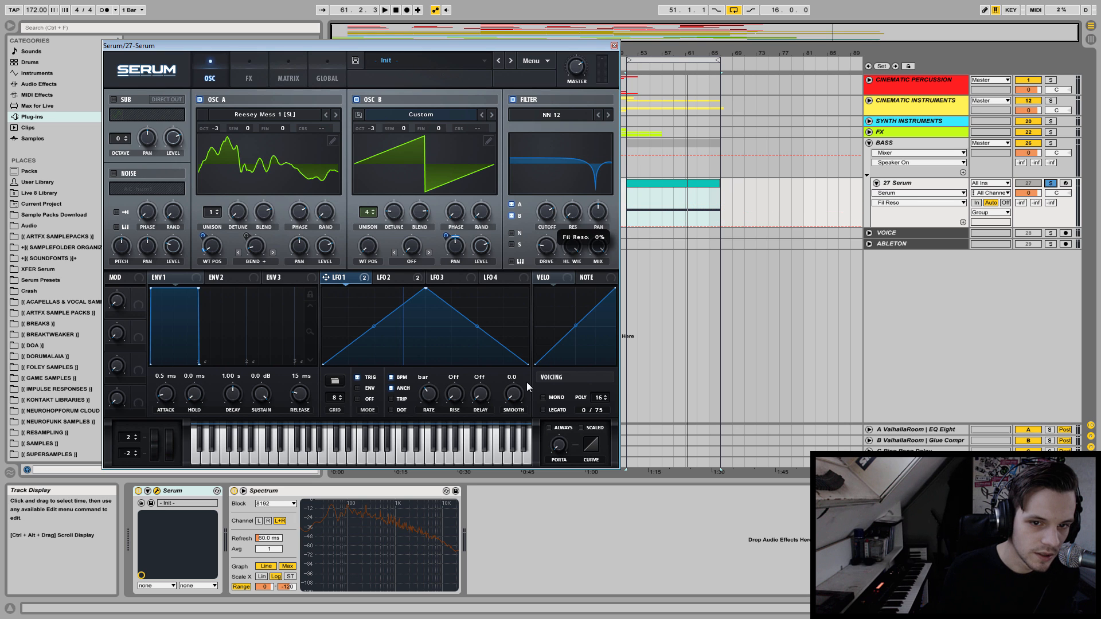
Sweep the NN 12 filter's cutoff during playback to position the notch by ear.
click(547, 228)
key(space)
mouse_move(546, 214)
mouse_down()
mouse_move(552, 171)
mouse_move(542, 203)
mouse_up()
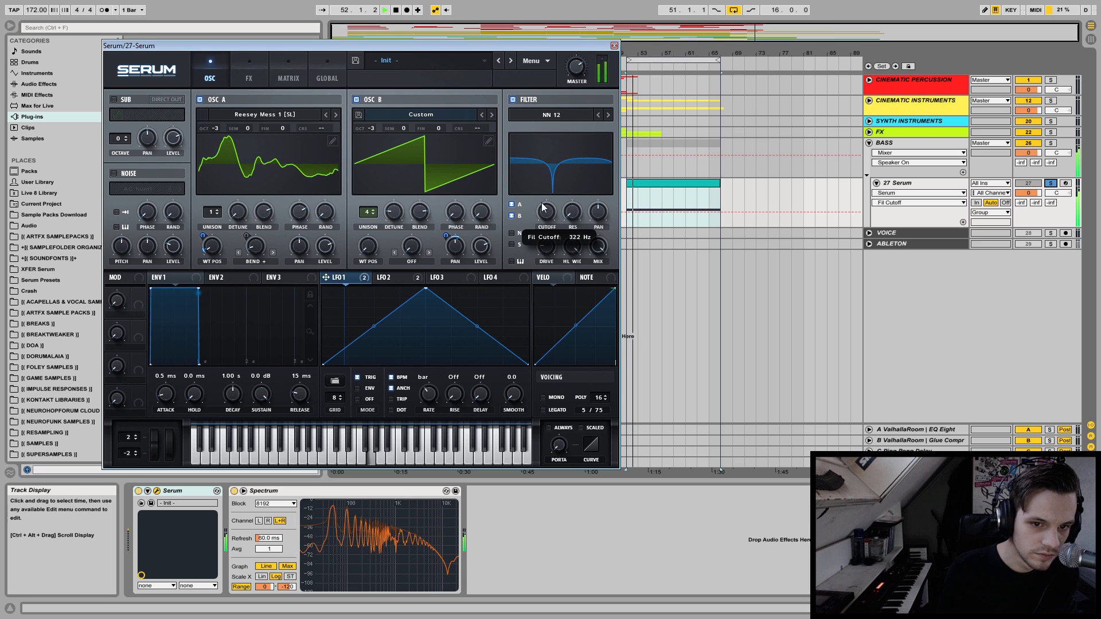
key(space)
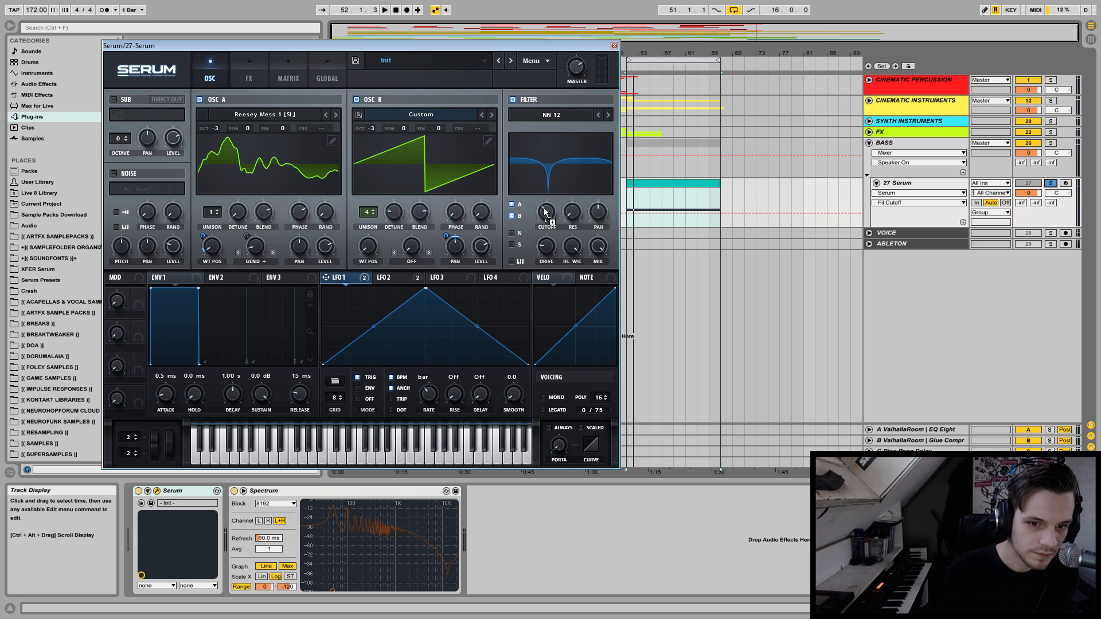
Modulate the filter cutoff with LFO 1 at a depth of about 24, and test the resonance while auditioning.
mouse_move(541, 202)
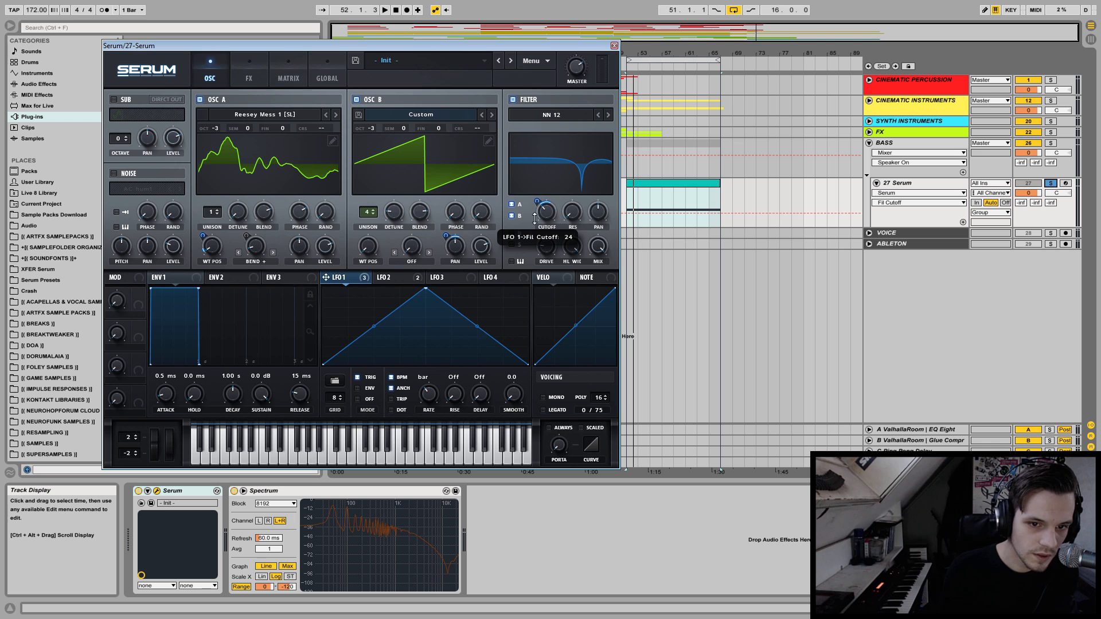
key(space)
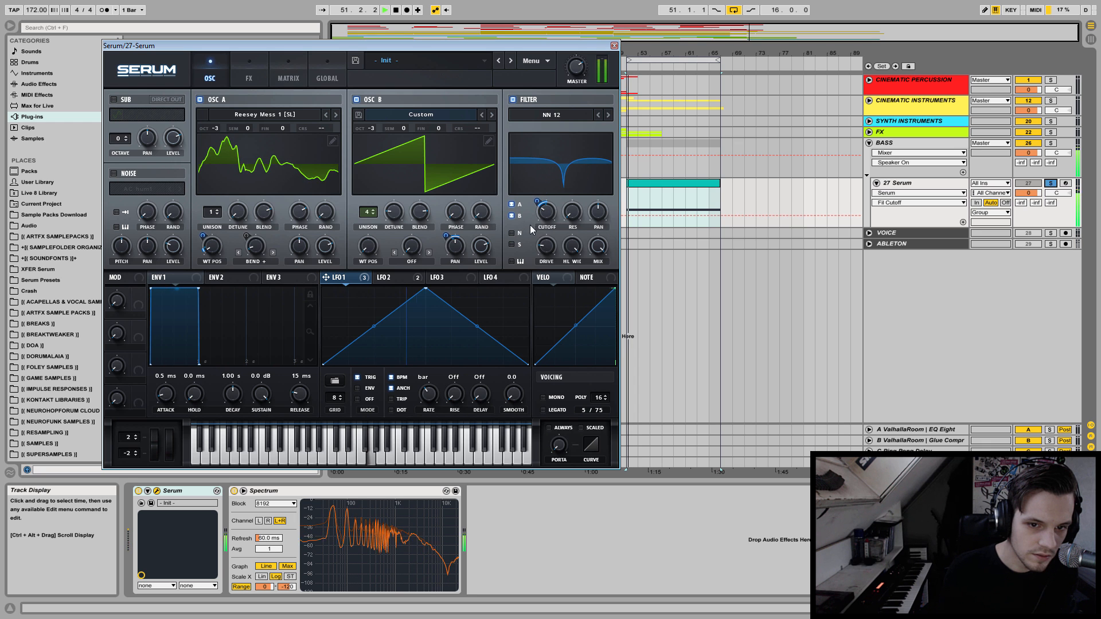
key(space)
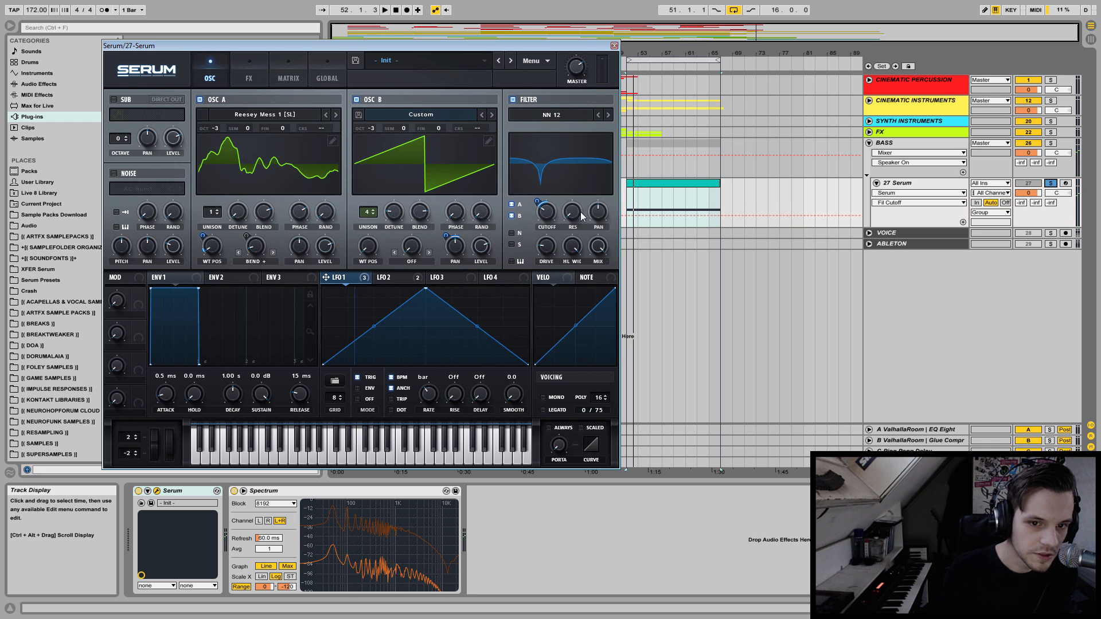
drag(581, 215, 578, 202)
key(space)
Reselect NN 12 as the filter type and adjust its FREQ control by ear to separate the two notches.
click(556, 115)
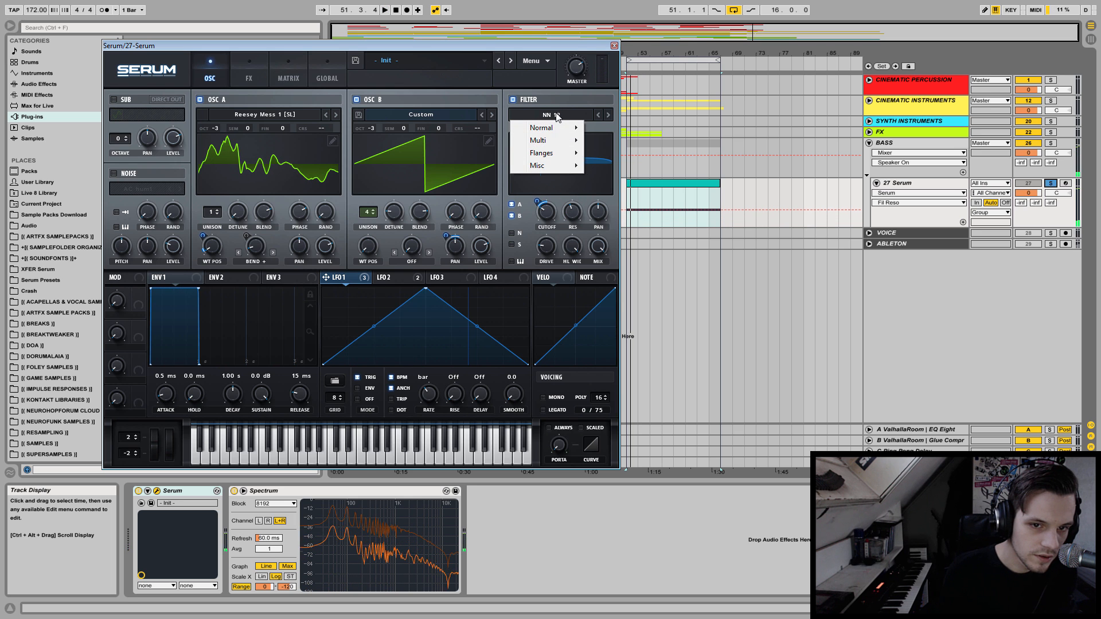
mouse_move(550, 140)
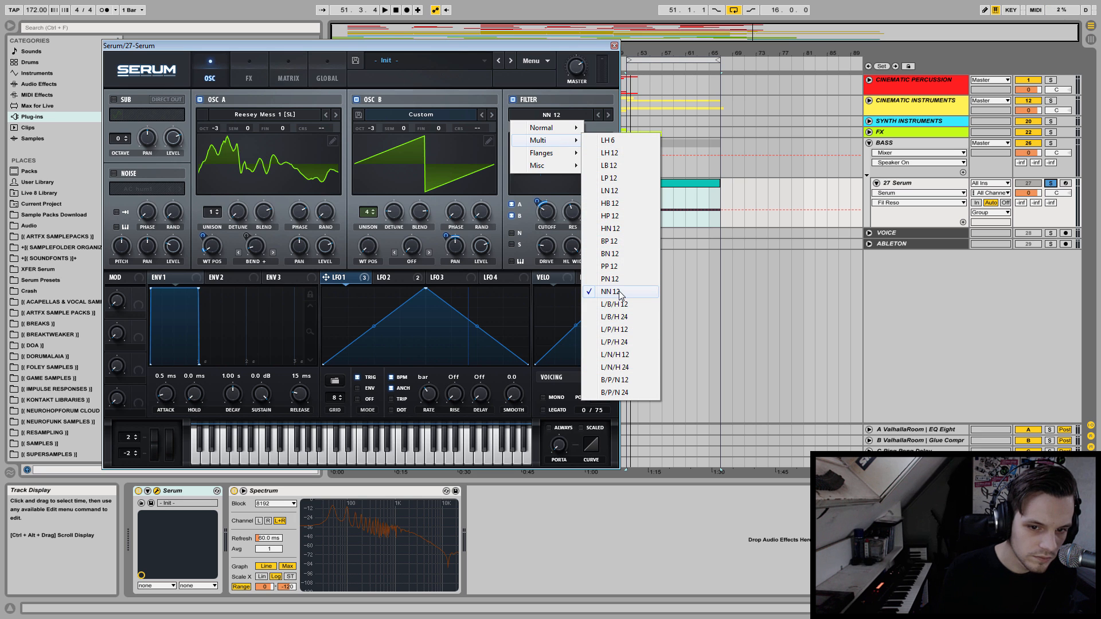
click(610, 292)
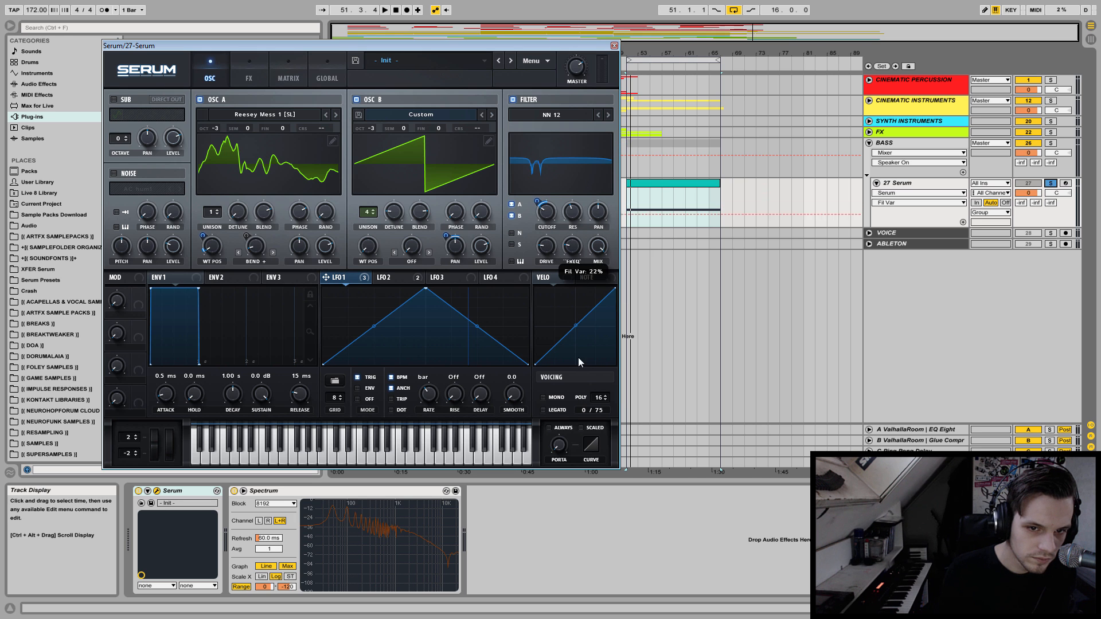
key(space)
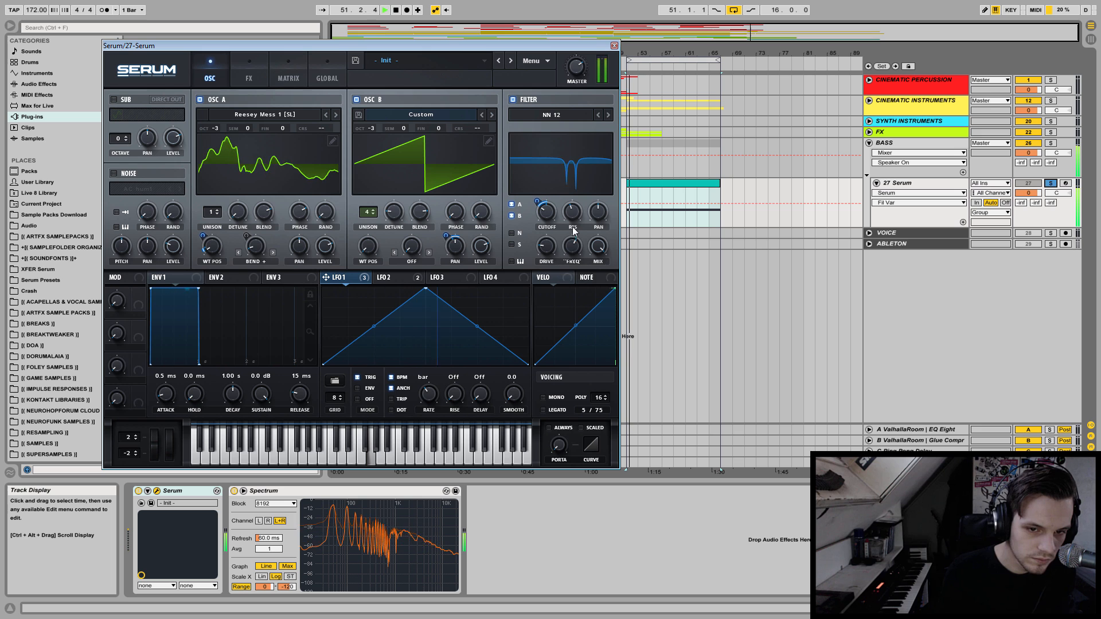
key(space)
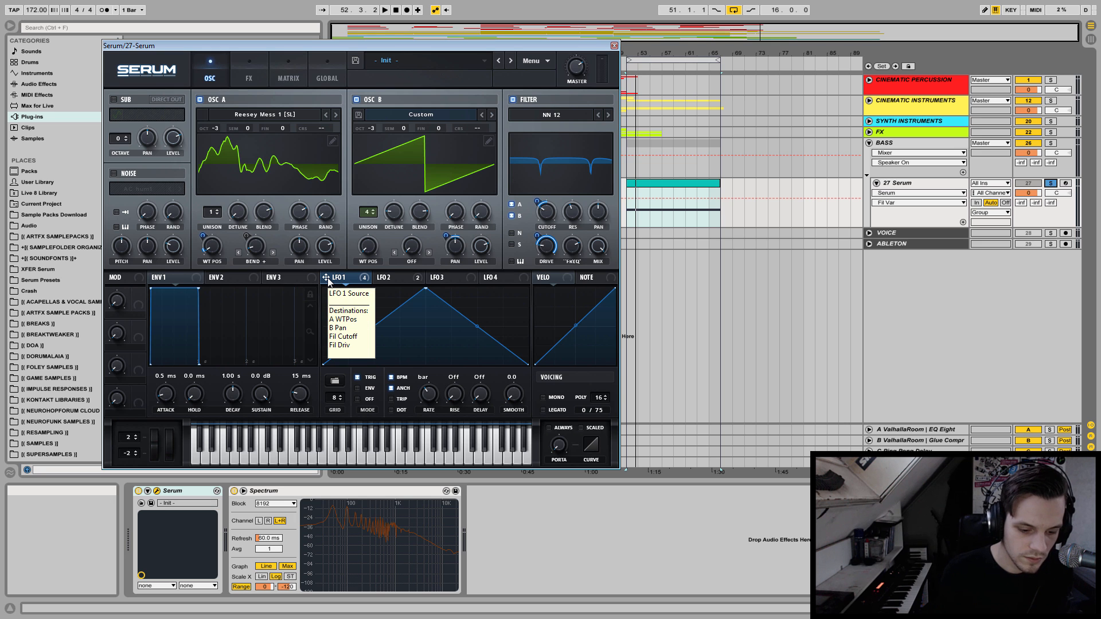
Remove all modulators from the filter's DRIVE and modulate its FREQ with LFO 1 instead.
right_click(544, 248)
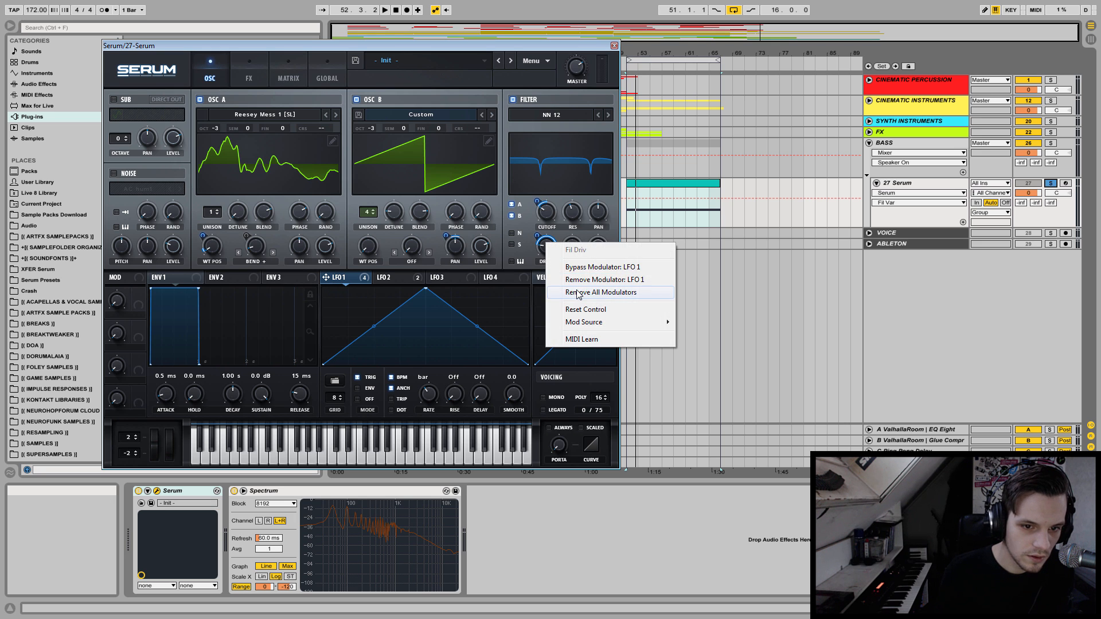
click(578, 292)
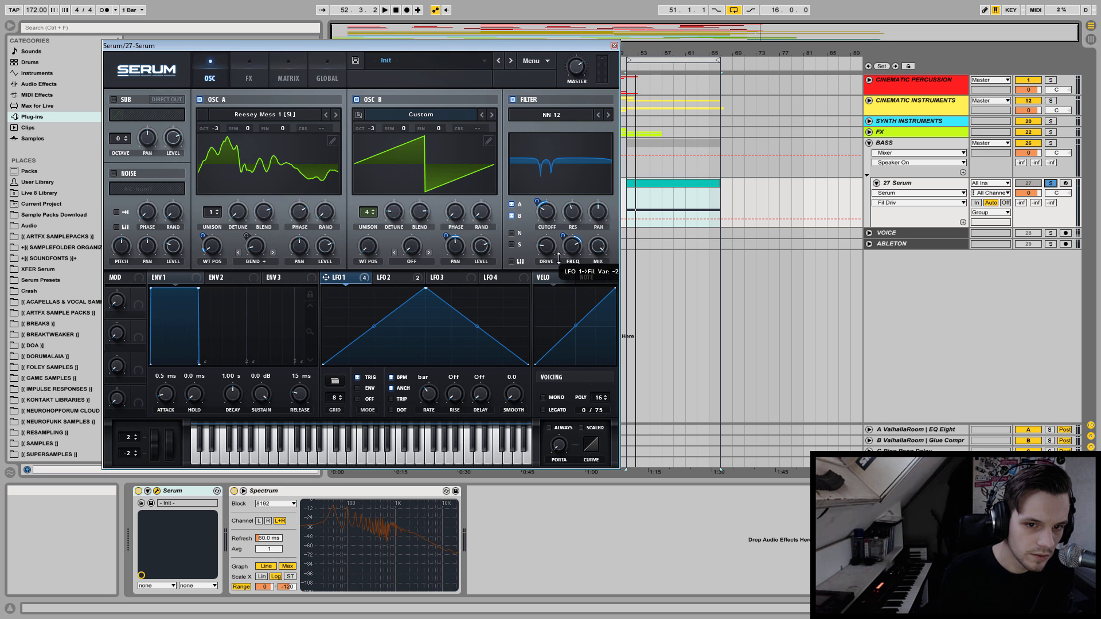
key(space)
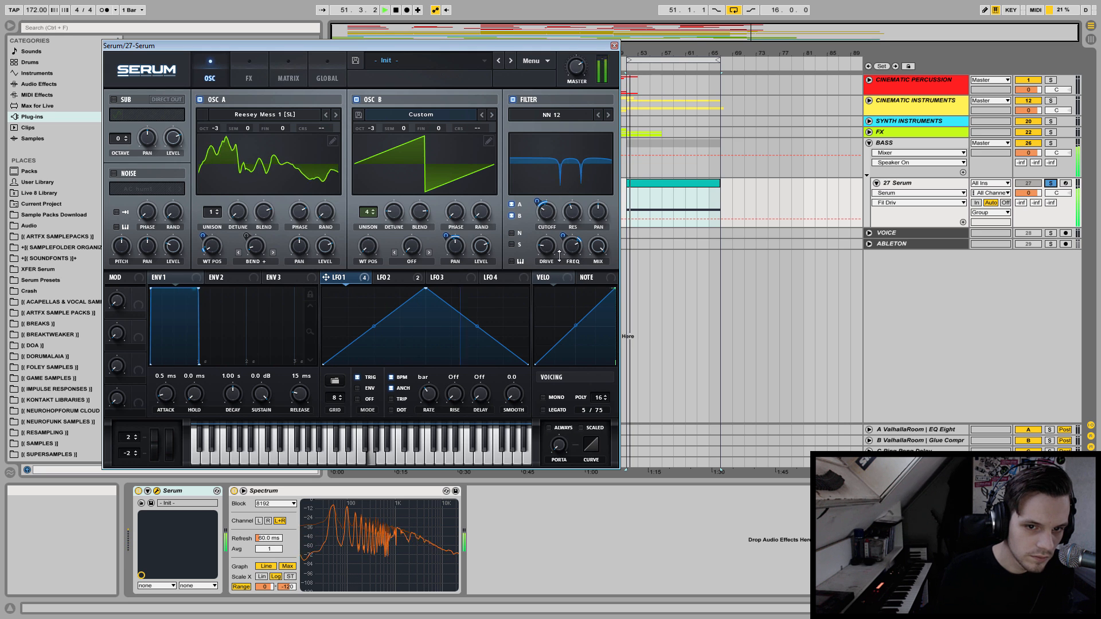
Assign LFO 2 to the filter's FREQ, DRIVE and cutoff, with a cutoff depth of about 11.
drag(379, 278, 572, 245)
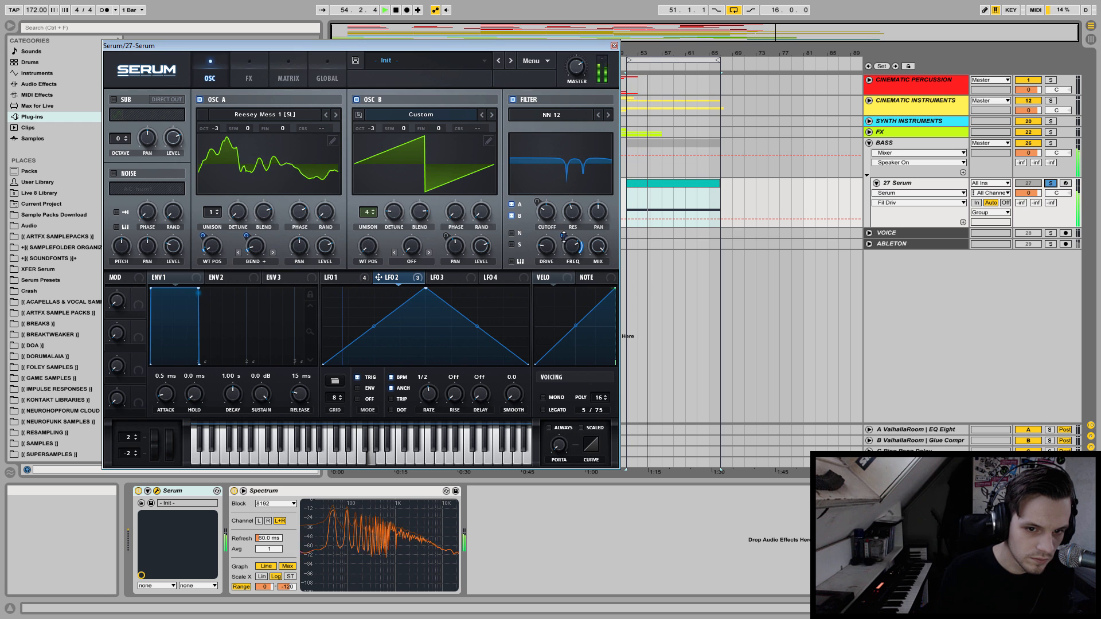
drag(378, 278, 545, 249)
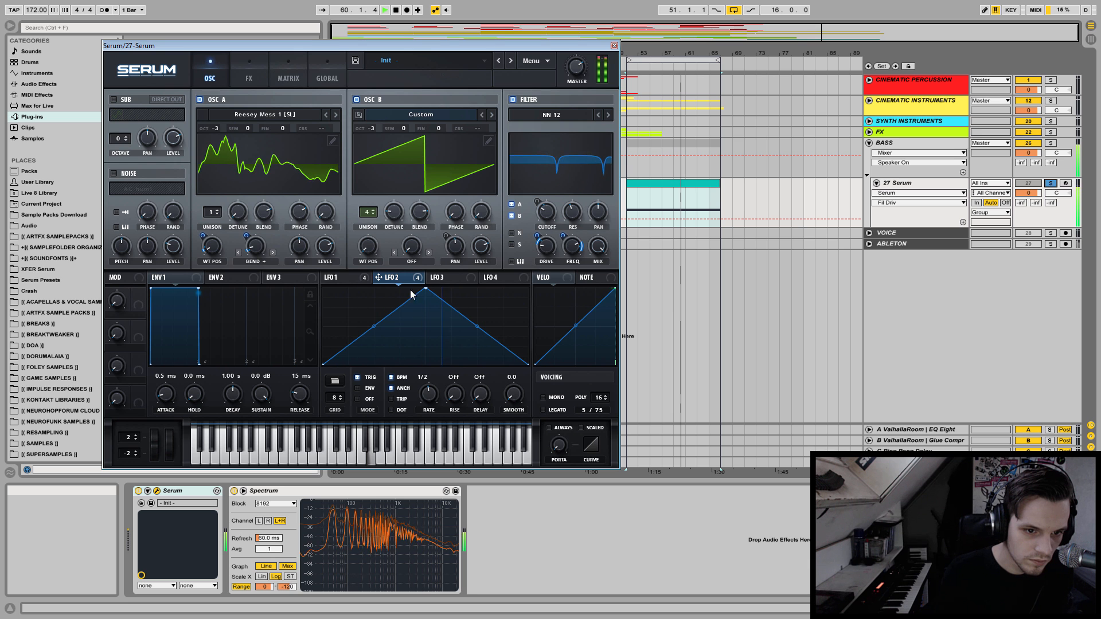
drag(378, 277, 535, 212)
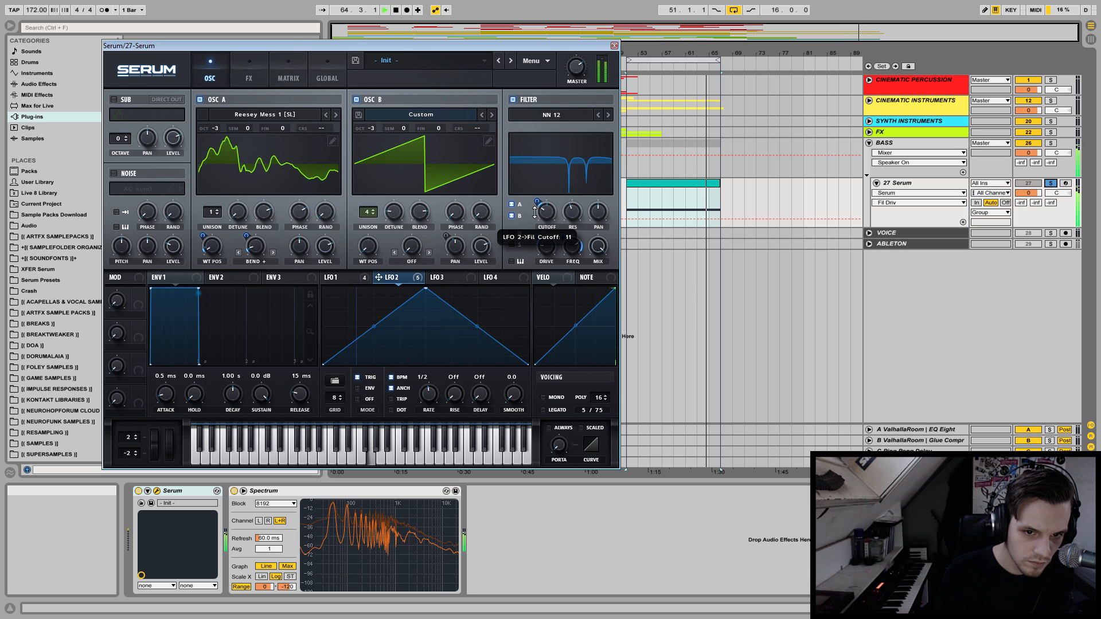
Try the filter's PAN at 59% and 0% and adjust the resonance while auditioning.
key(space)
drag(602, 211, 603, 207)
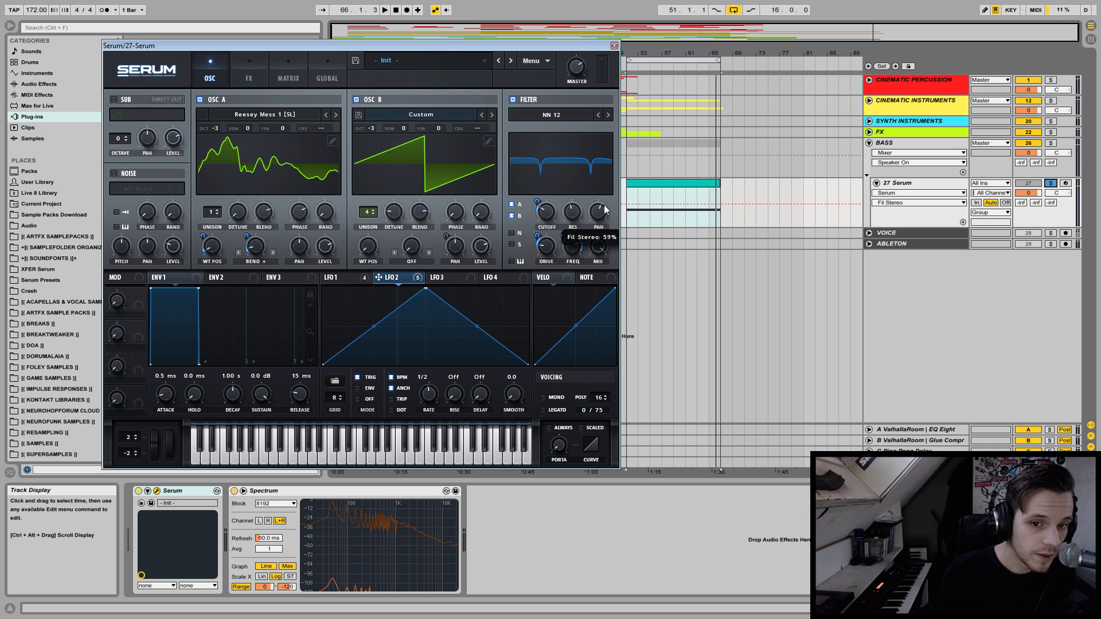
key(space)
drag(603, 212, 579, 338)
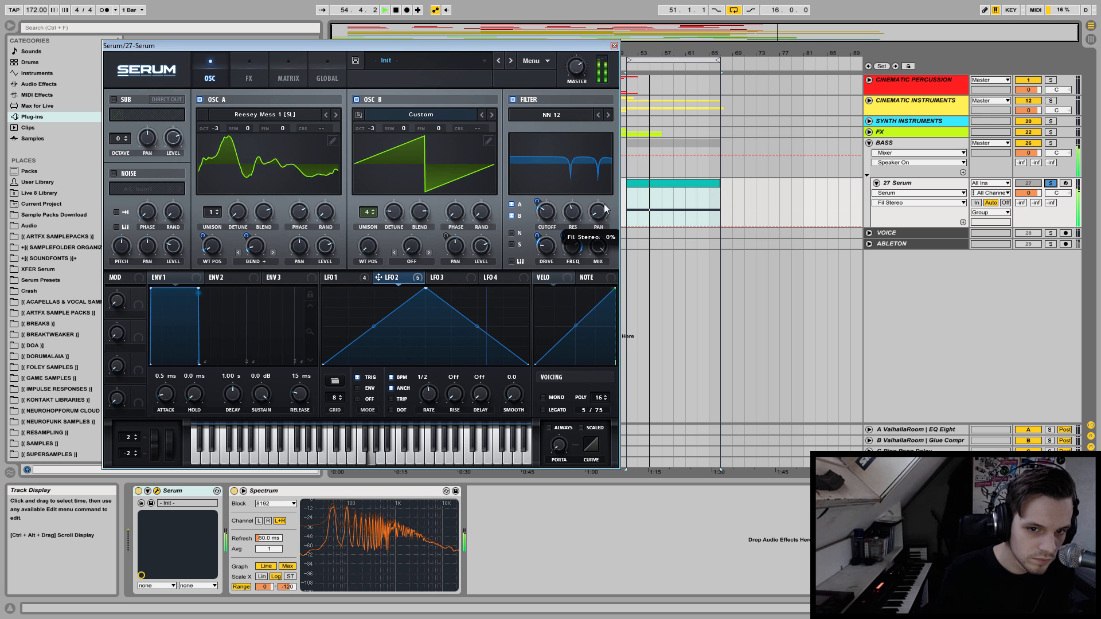
mouse_move(572, 213)
mouse_down()
mouse_move(572, 225)
mouse_move(577, 216)
mouse_up()
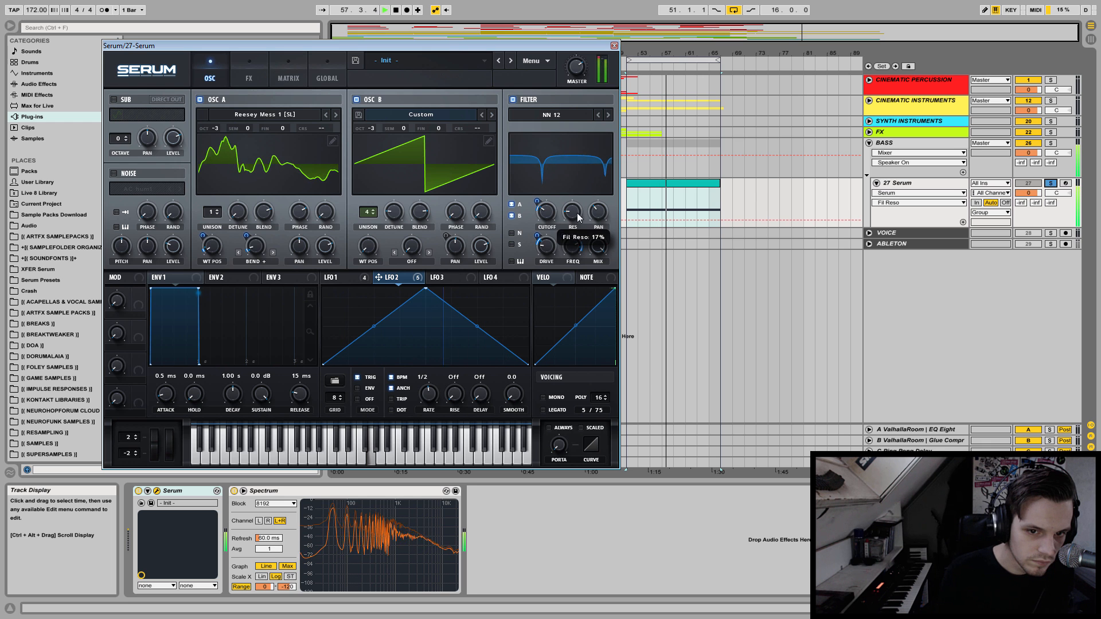
Change the filter type to PN 12 and adjust its resonance by ear during playback.
click(599, 114)
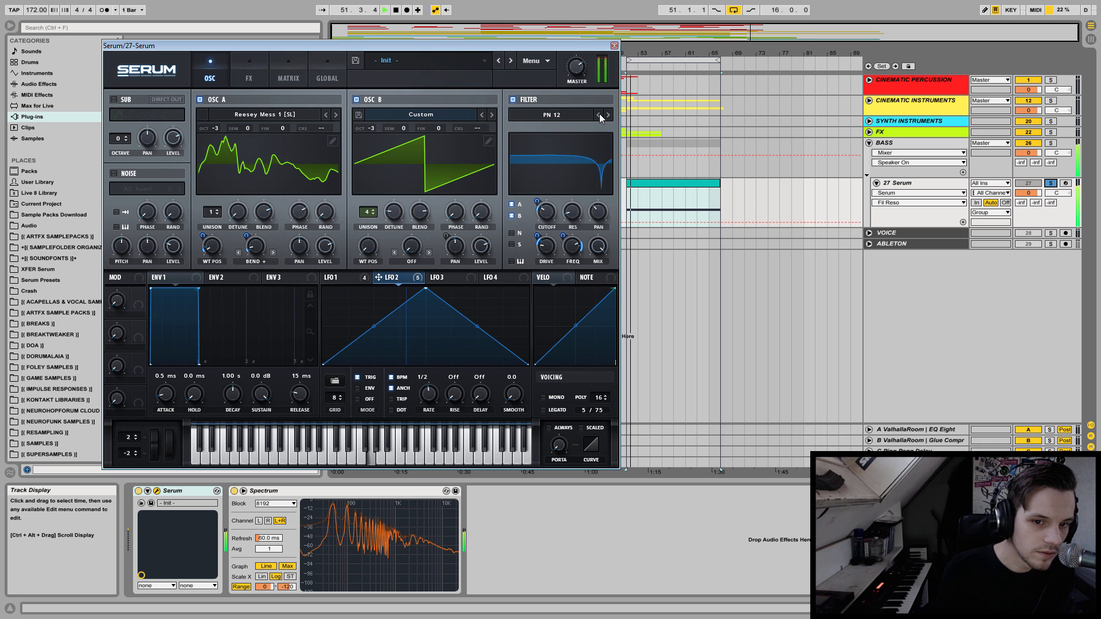
key(space)
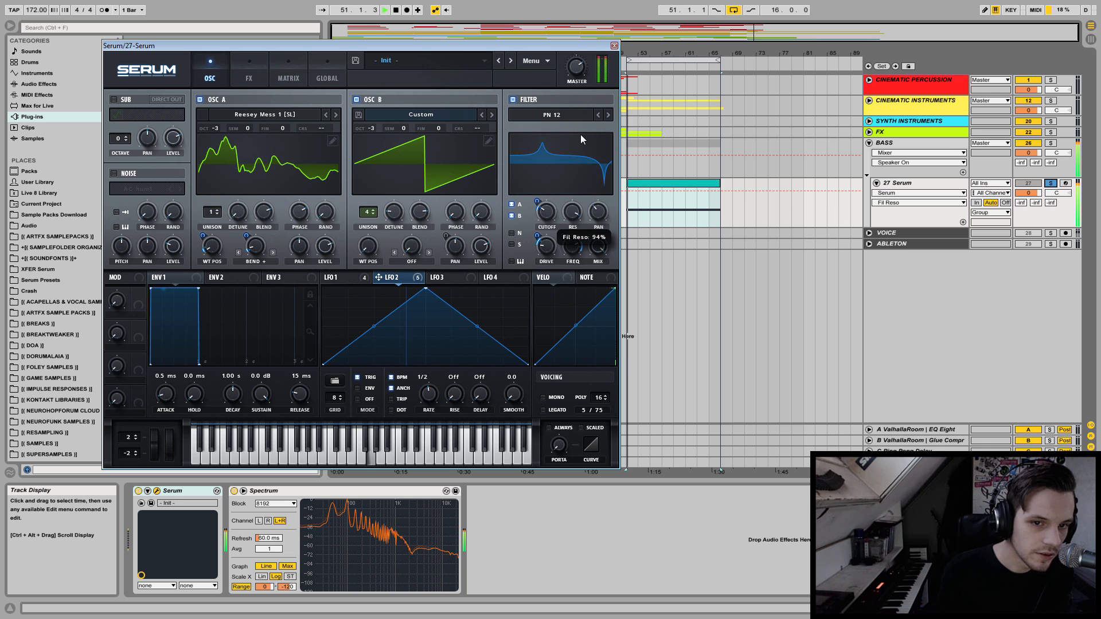
drag(575, 212, 575, 237)
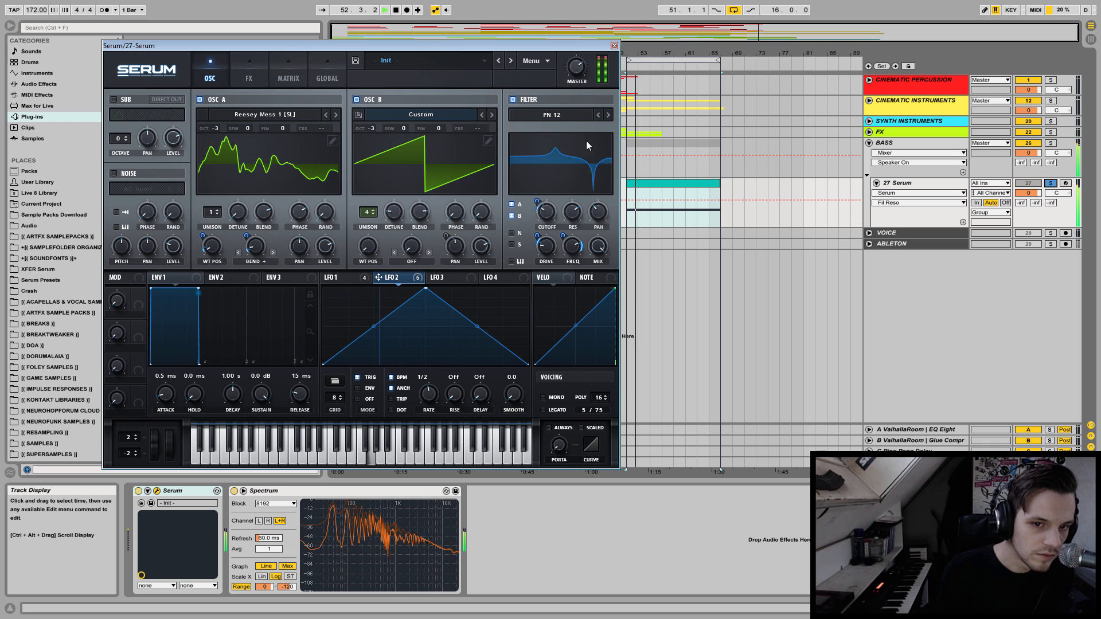
Adjust the filter cutoff and the depth of its LFO 2 modulation to about -18 by ear.
click(545, 217)
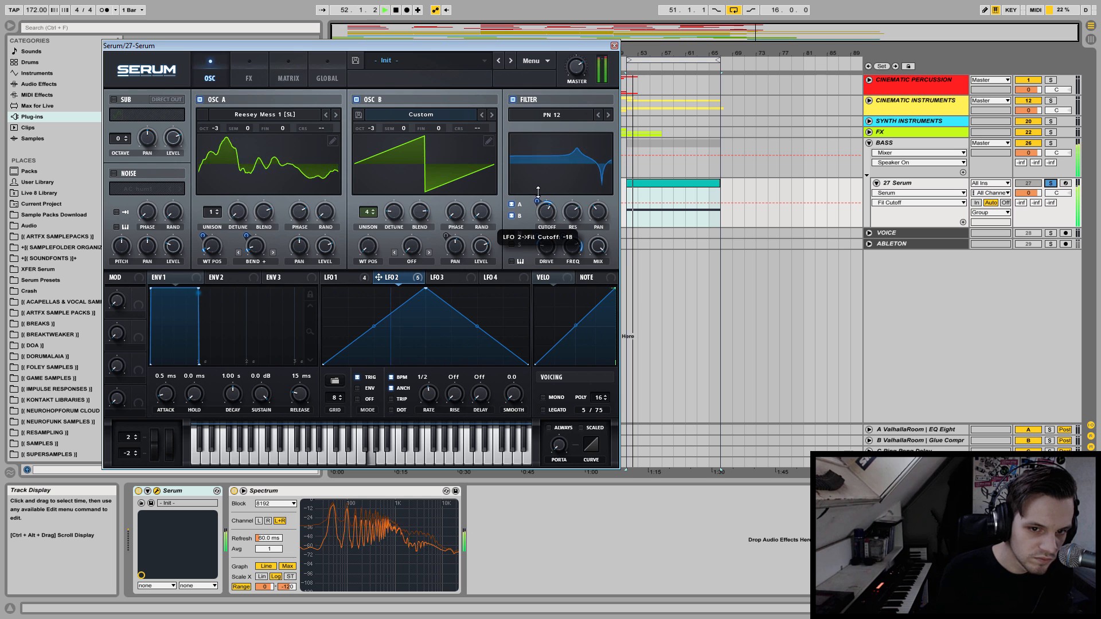
click(346, 281)
mouse_move(535, 218)
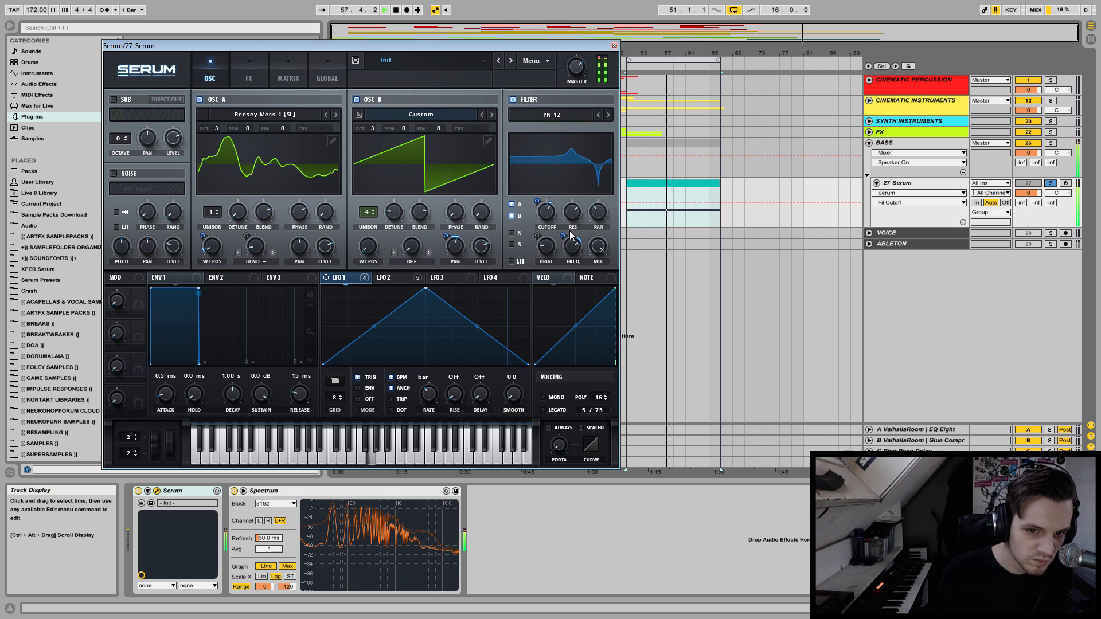
Adjust the filter's FREQ and retune the LFO 1 and LFO 2 modulation depths on it by ear.
drag(570, 250, 588, 201)
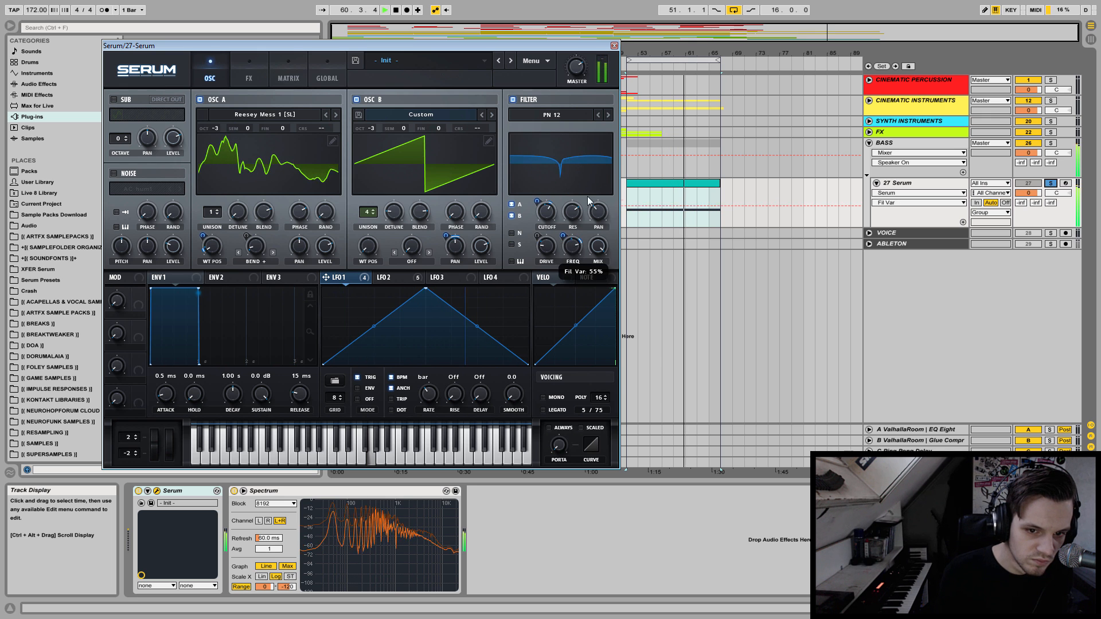
drag(572, 240, 563, 323)
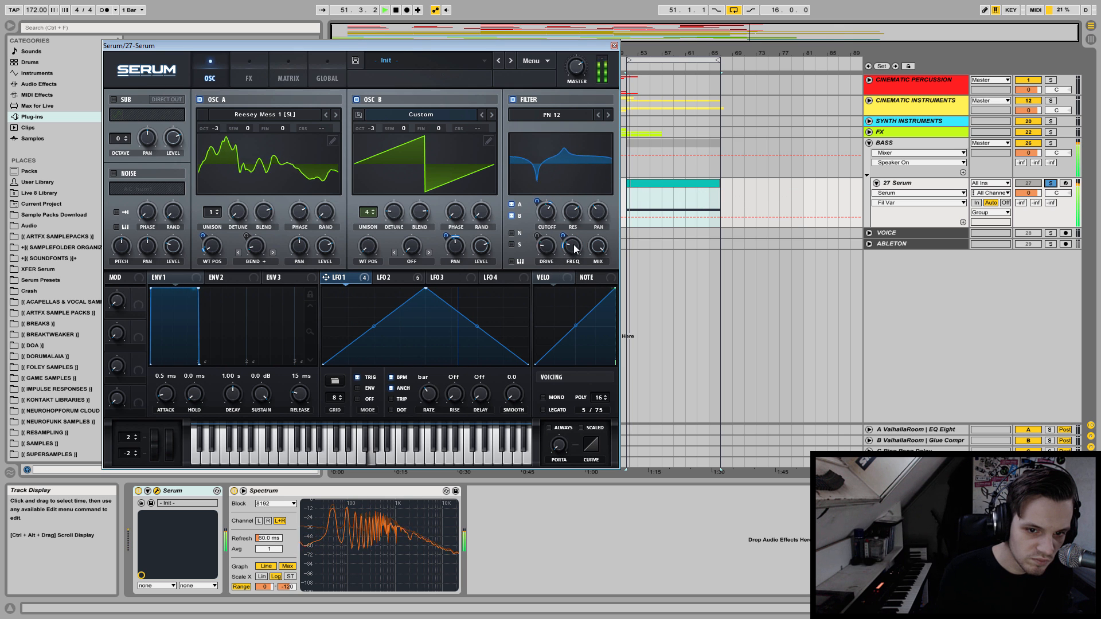
mouse_move(563, 236)
mouse_down()
mouse_move(562, 218)
mouse_move(572, 242)
mouse_up()
key(space)
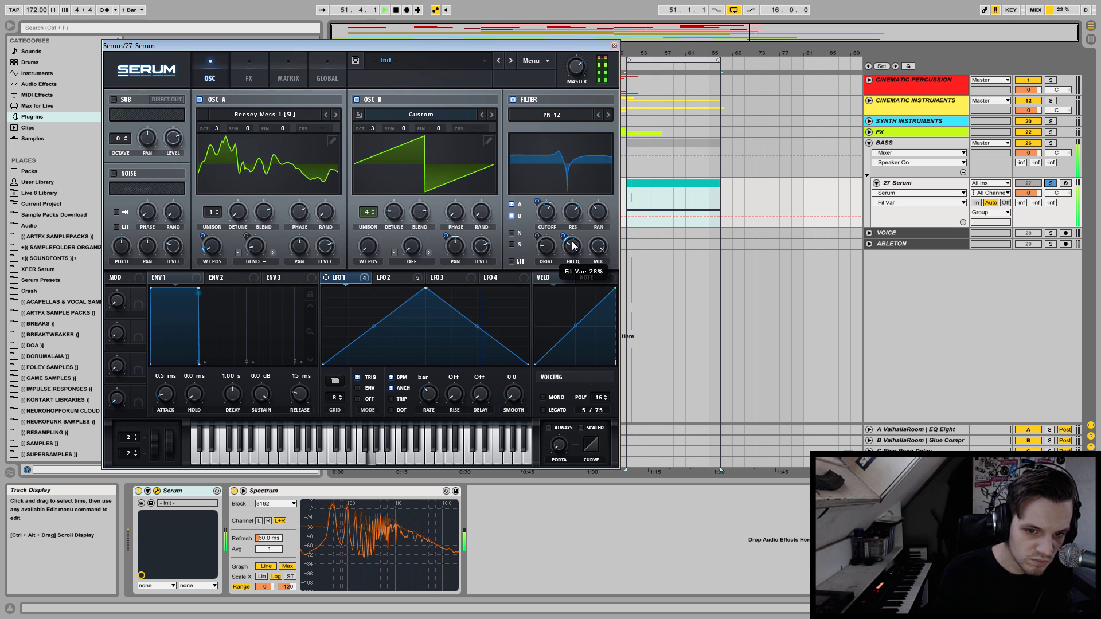
click(383, 277)
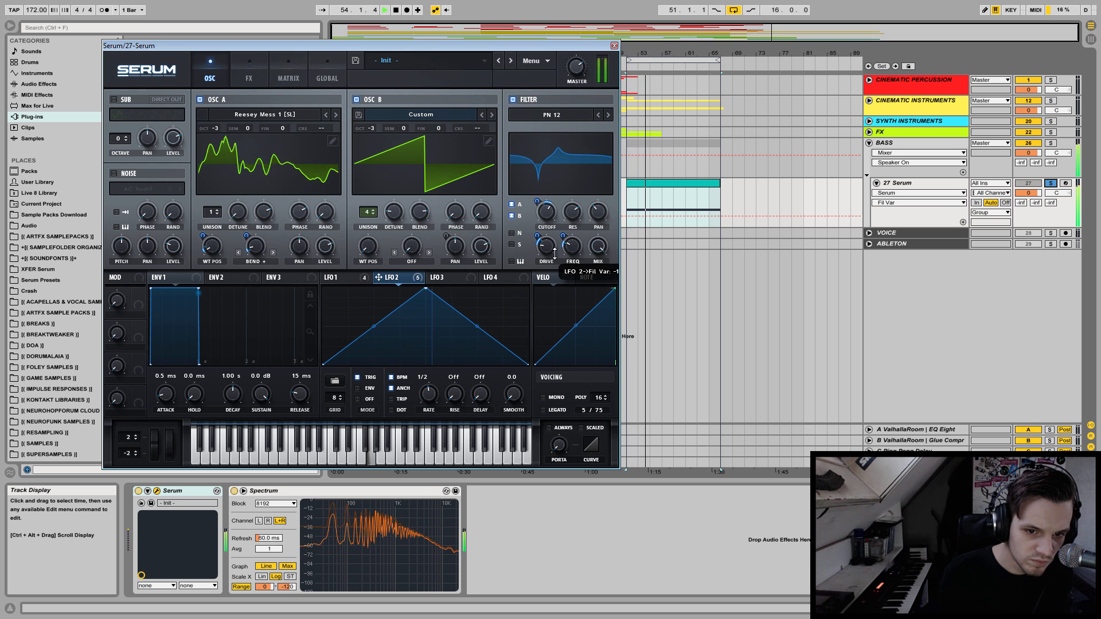
drag(563, 236, 567, 218)
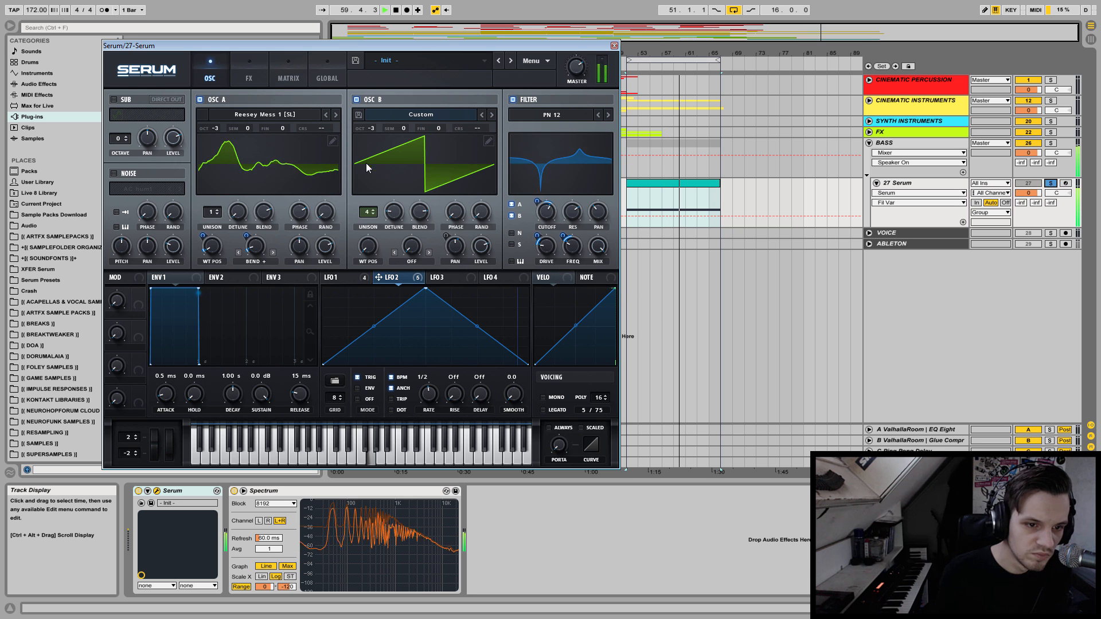
Try OSC B with 1, 2 and 6 unison voices while auditioning.
drag(370, 214, 367, 295)
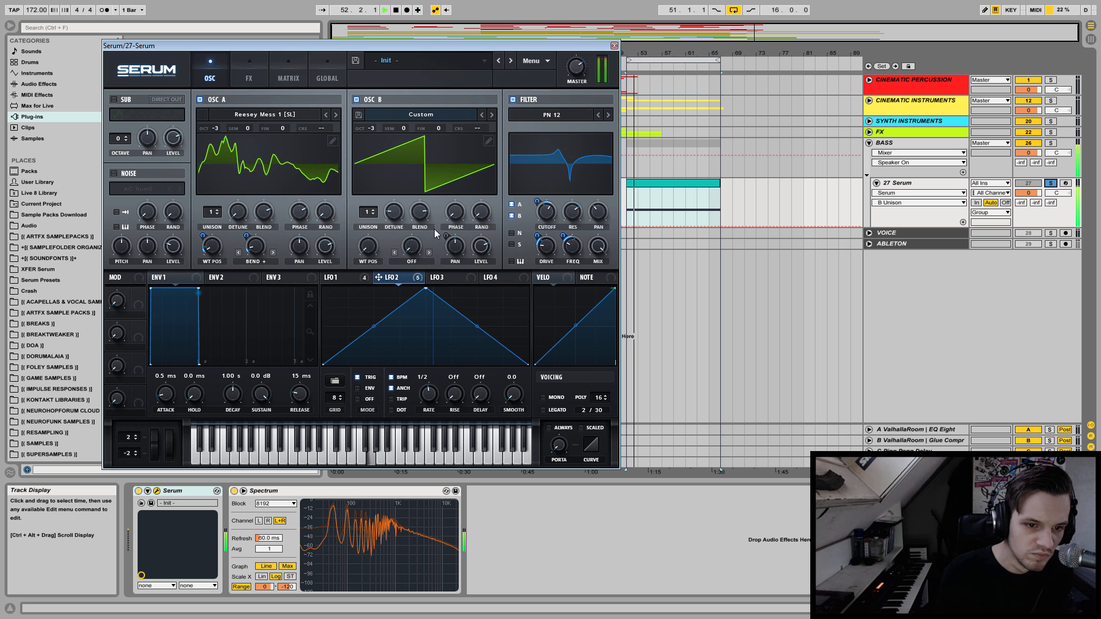
drag(368, 214, 370, 209)
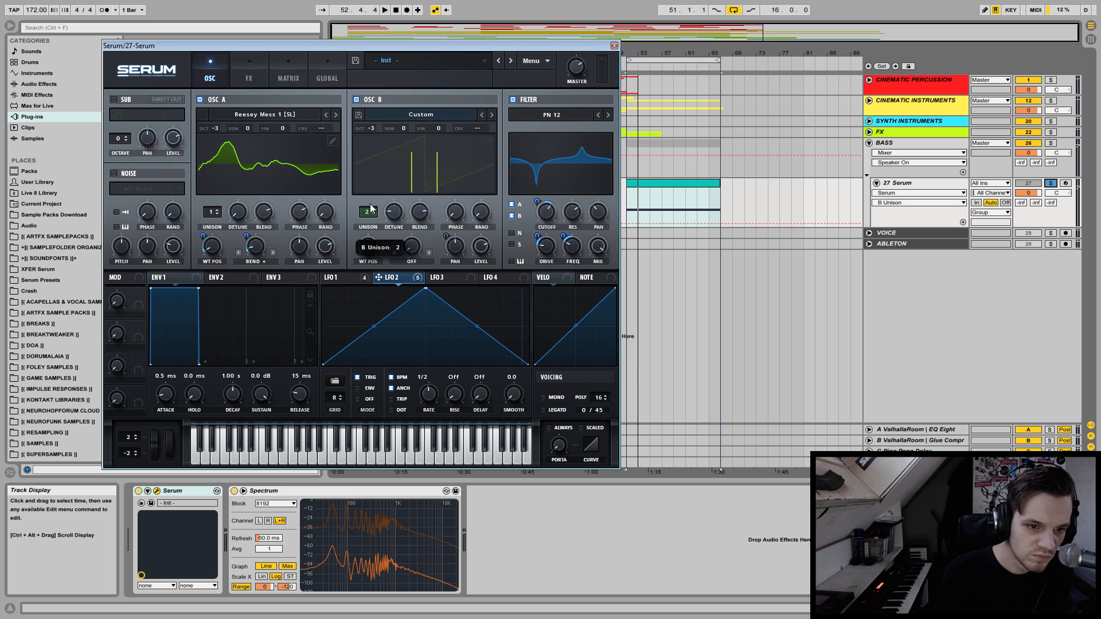
key(space)
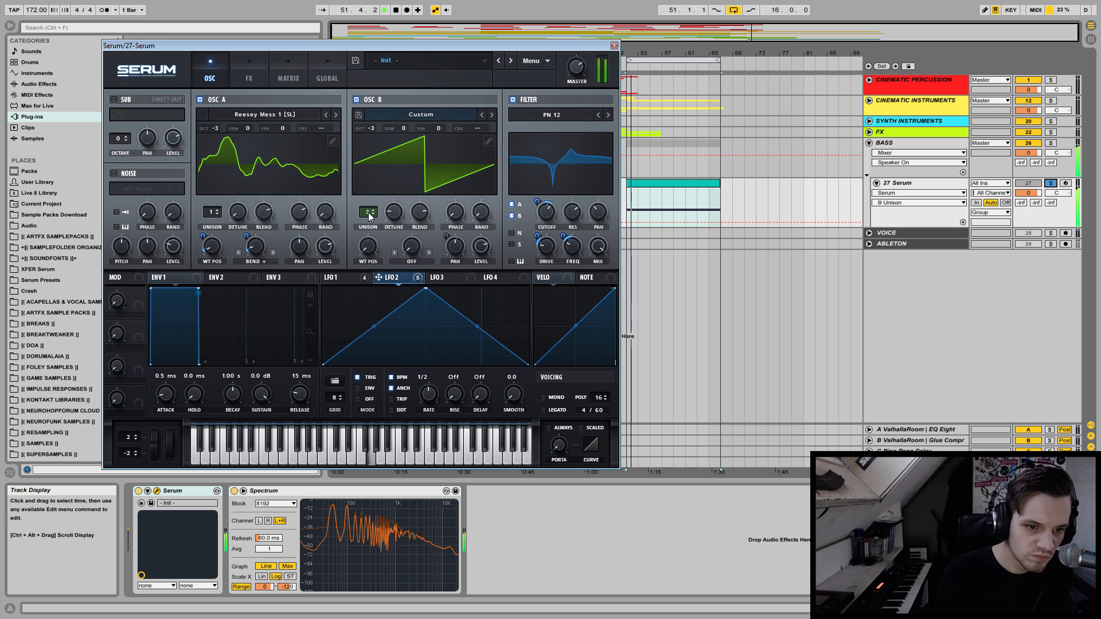
drag(368, 215, 379, 186)
key(space)
key(space)
Lower the synth's MASTER volume and audition the bass again.
drag(574, 65, 574, 83)
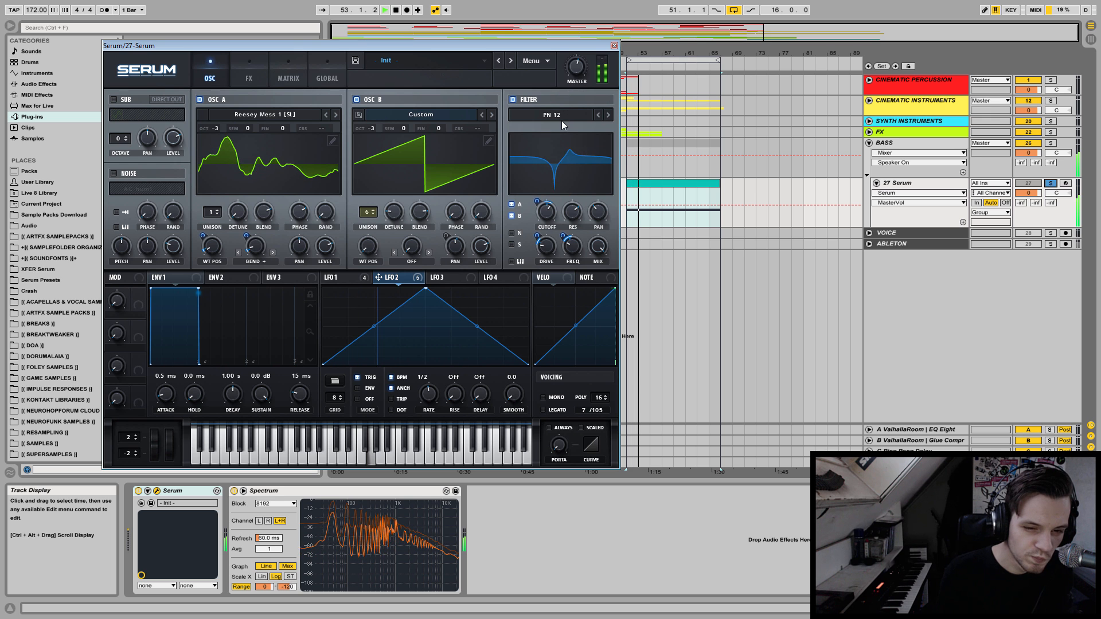
key(space)
key(space)
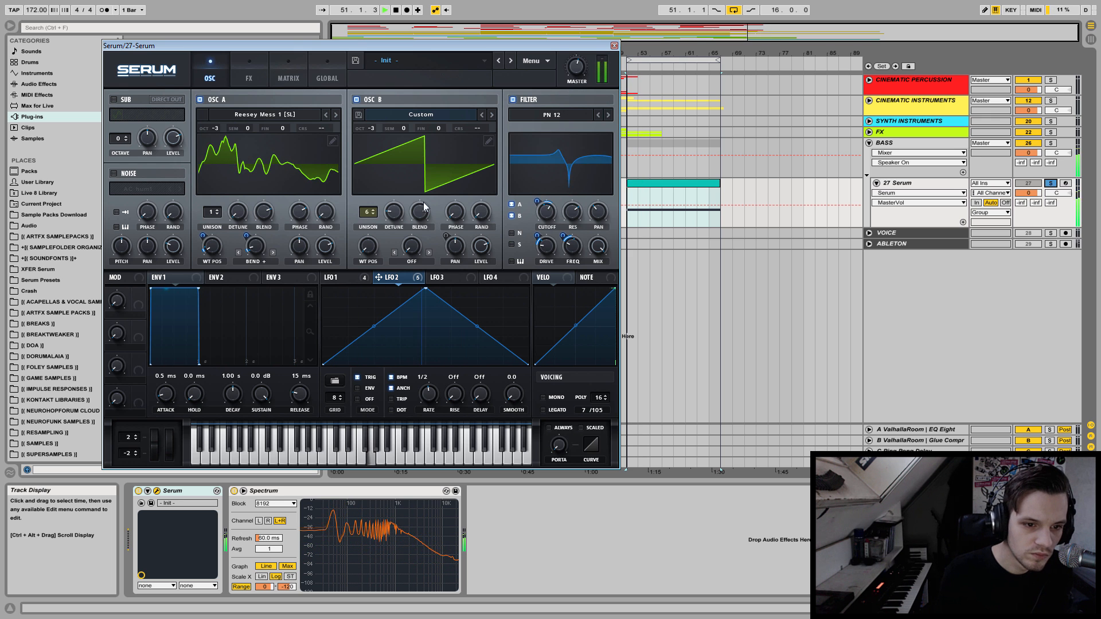
Set OSC B's unison to 4 voices and adjust its detune by ear.
drag(395, 217, 365, 225)
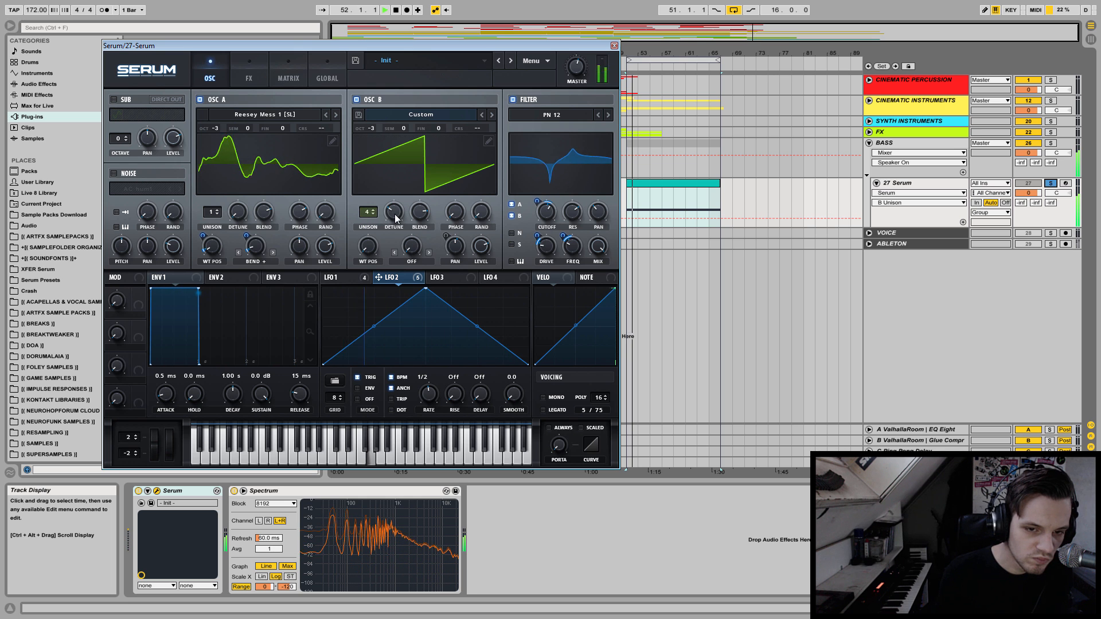
mouse_move(395, 216)
mouse_down()
mouse_move(394, 239)
mouse_move(401, 216)
mouse_up()
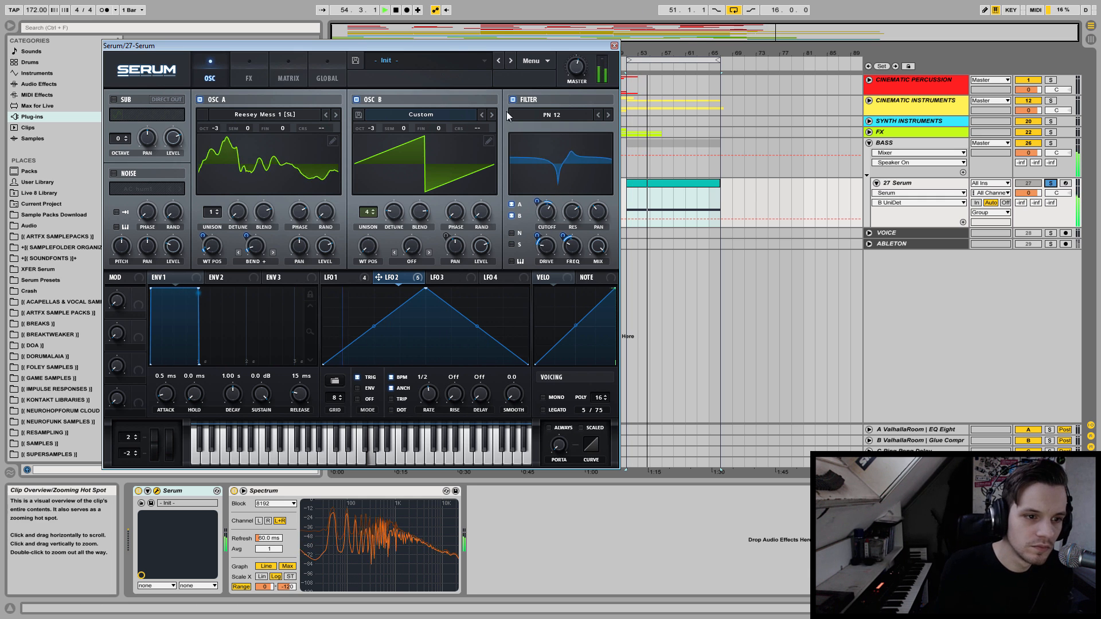
Audition the BN 12, BP 12 and HN 12 filter types during playback.
click(598, 115)
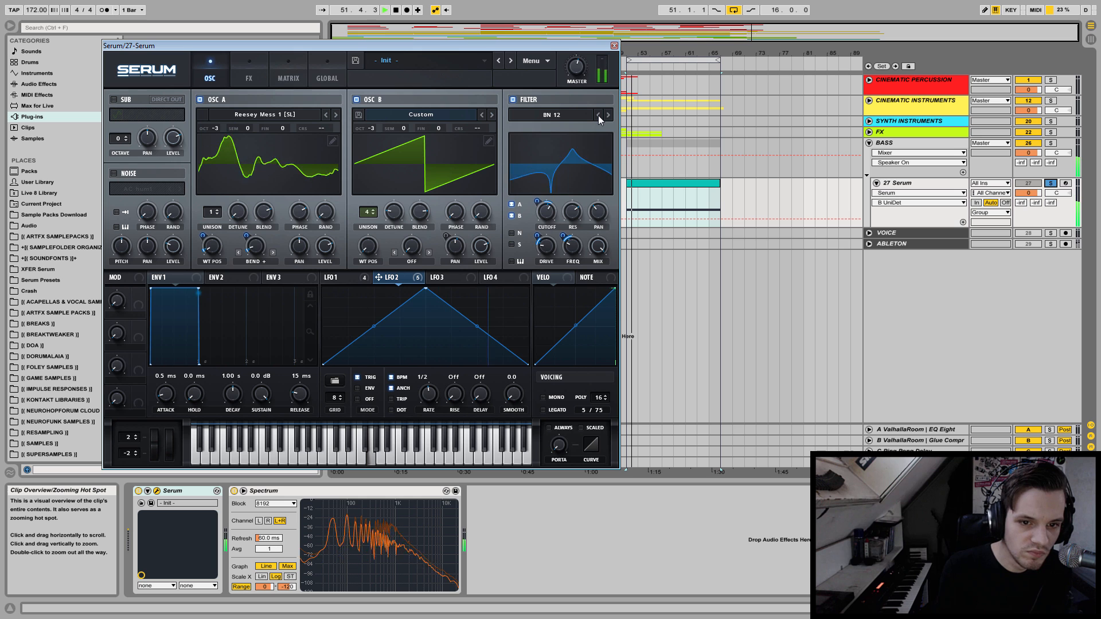
click(598, 116)
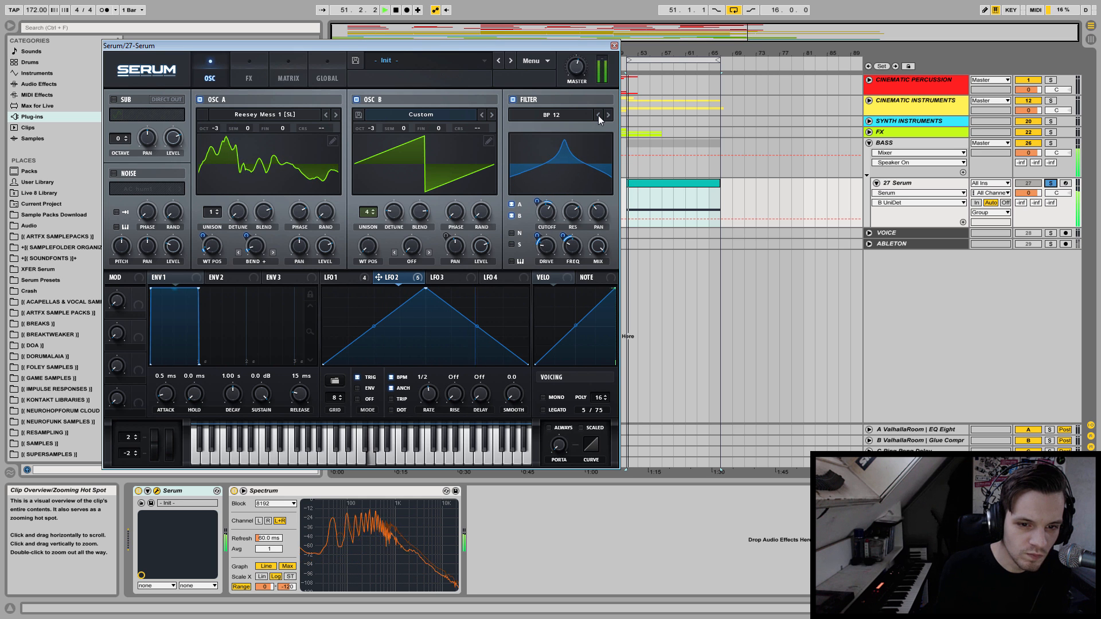
click(598, 115)
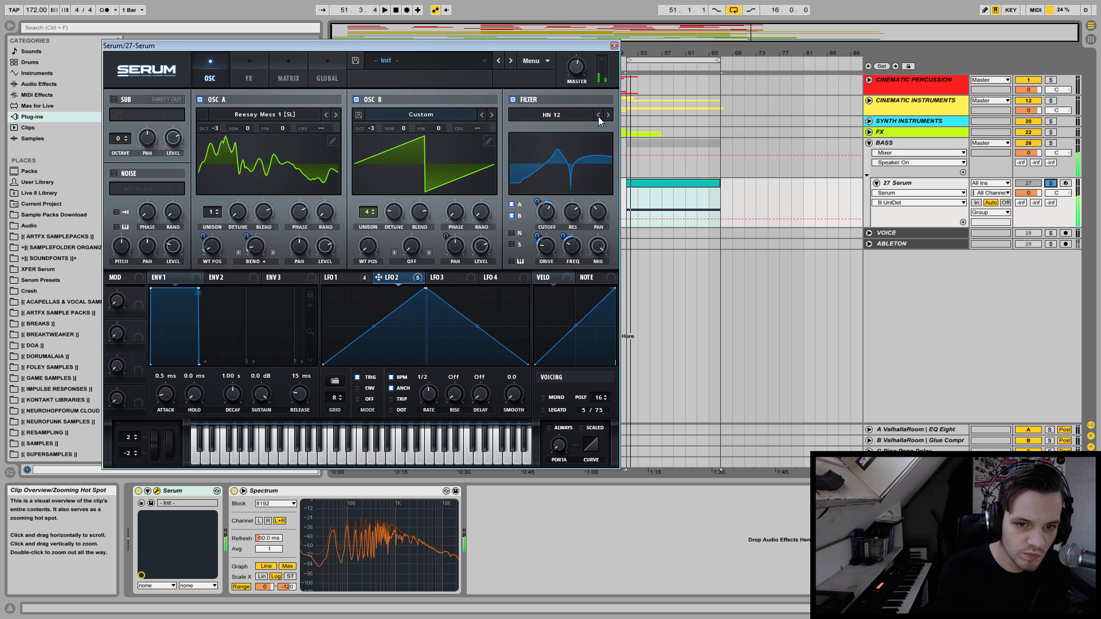
Select the NN 12 filter type and set its resonance to 0%.
click(562, 117)
mouse_move(554, 141)
click(612, 291)
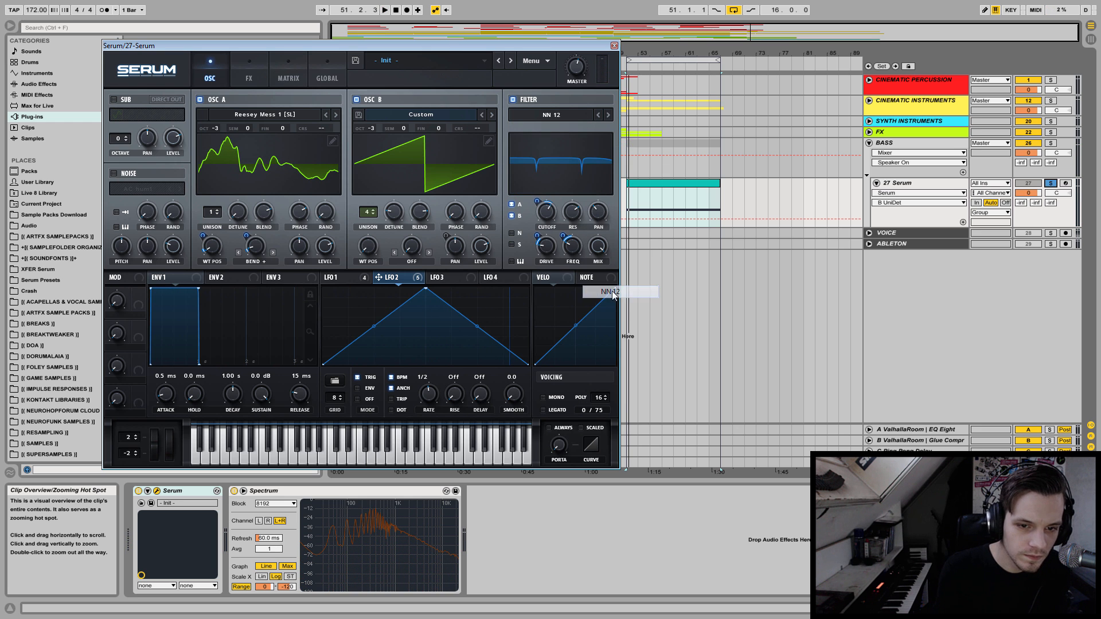
drag(573, 213, 563, 271)
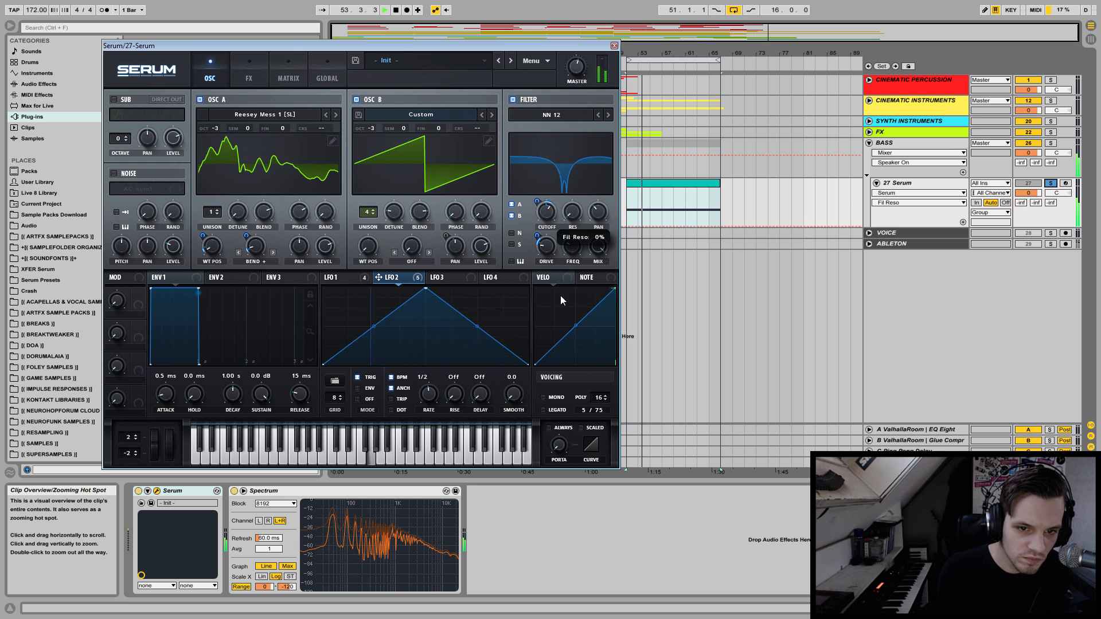
Switch the filter type to PN 12, raise its resonance, and modulate the resonance with LFO 2 and LFO 1.
click(599, 114)
drag(583, 185, 578, 168)
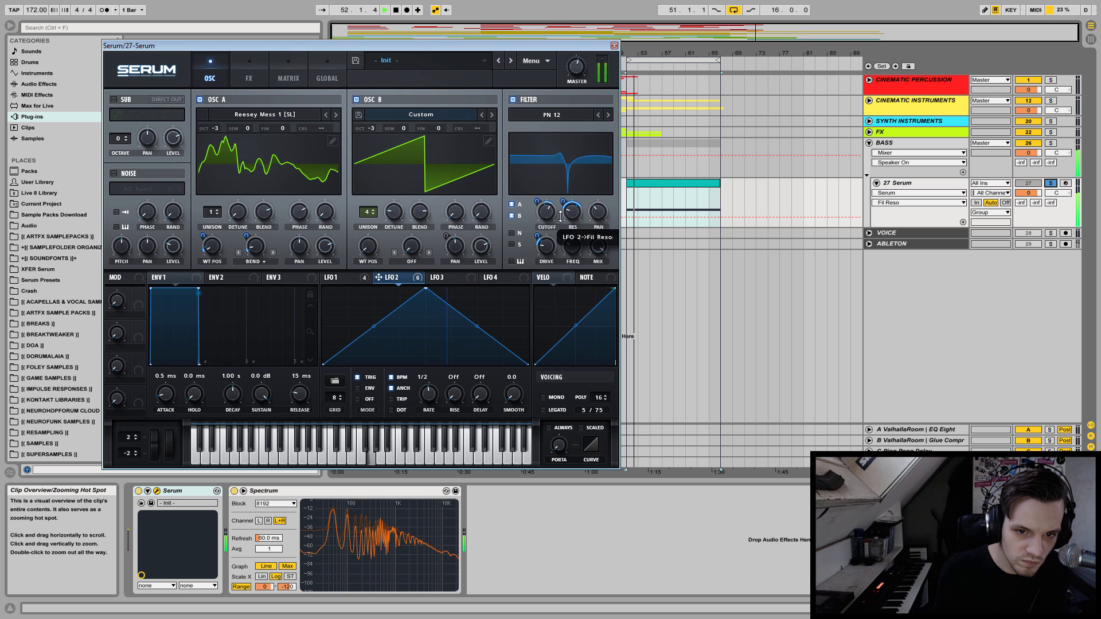
drag(327, 280, 558, 214)
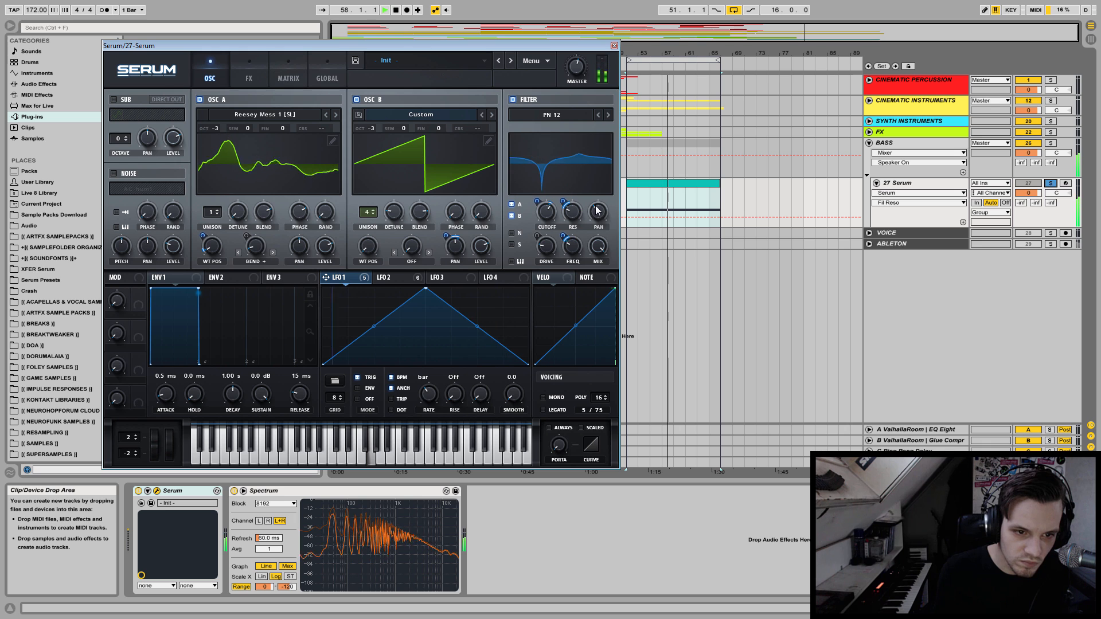
key(space)
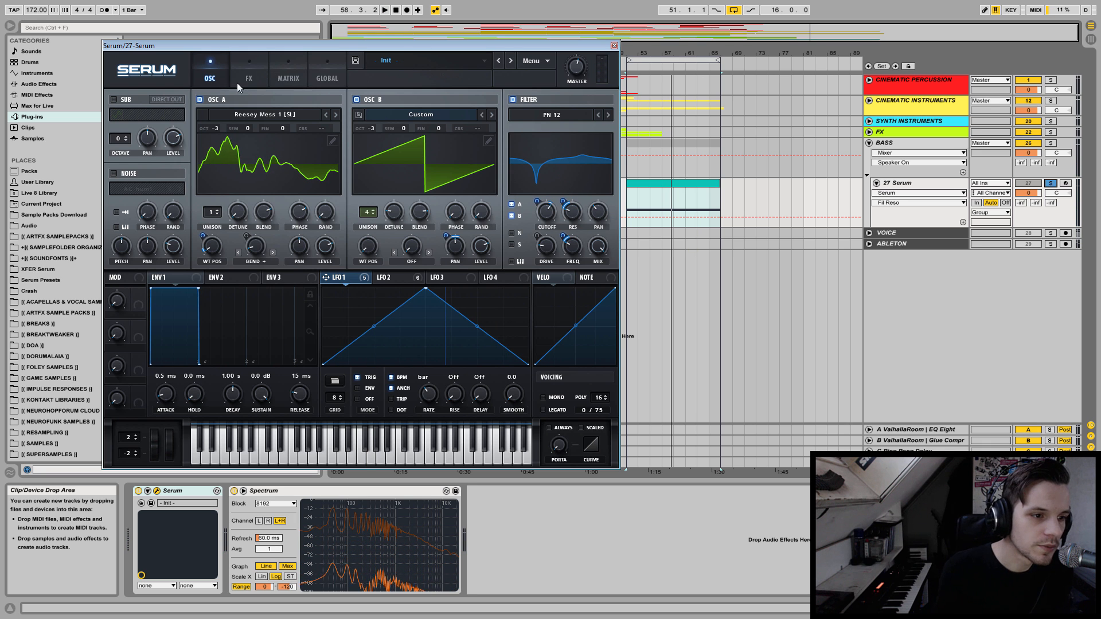
Enable the noise oscillator and load the Bonecrusher sample from the SOR folder.
click(132, 188)
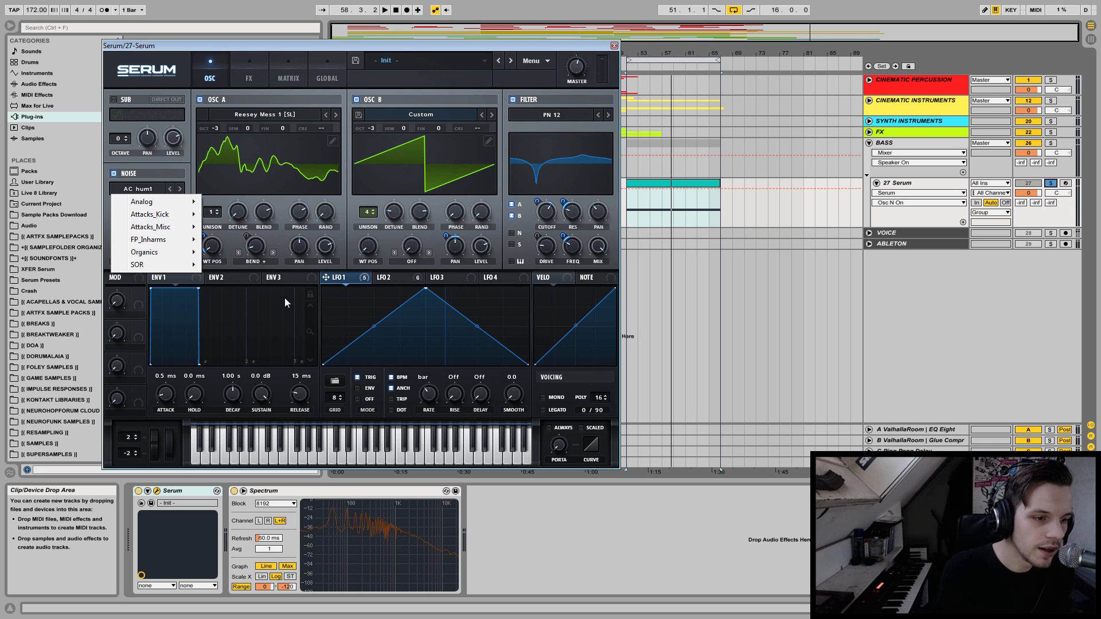
mouse_move(166, 264)
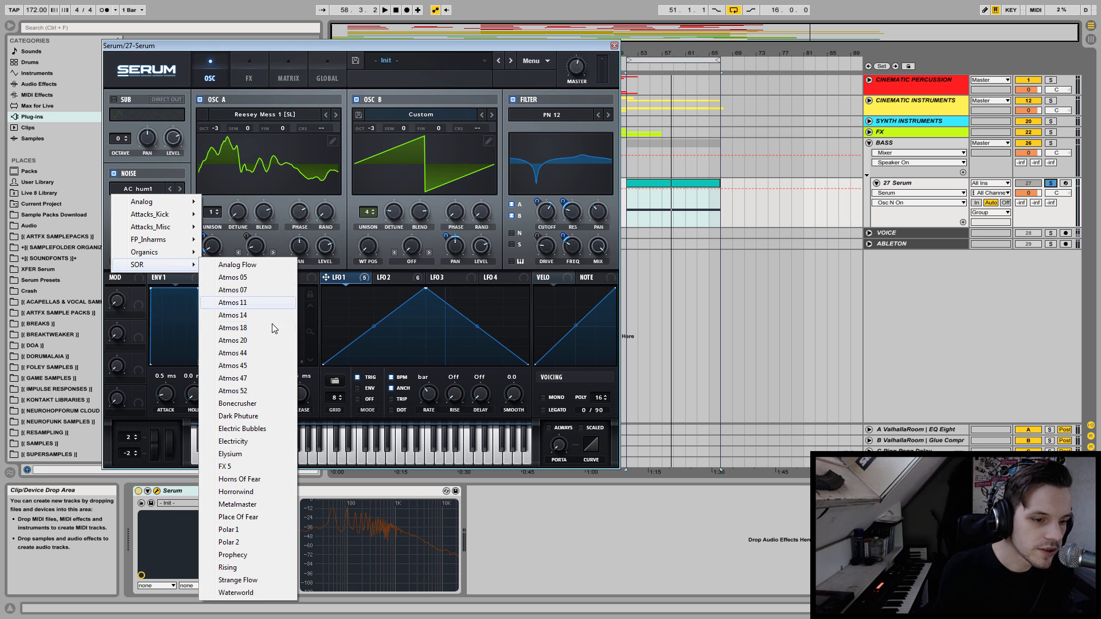
click(245, 404)
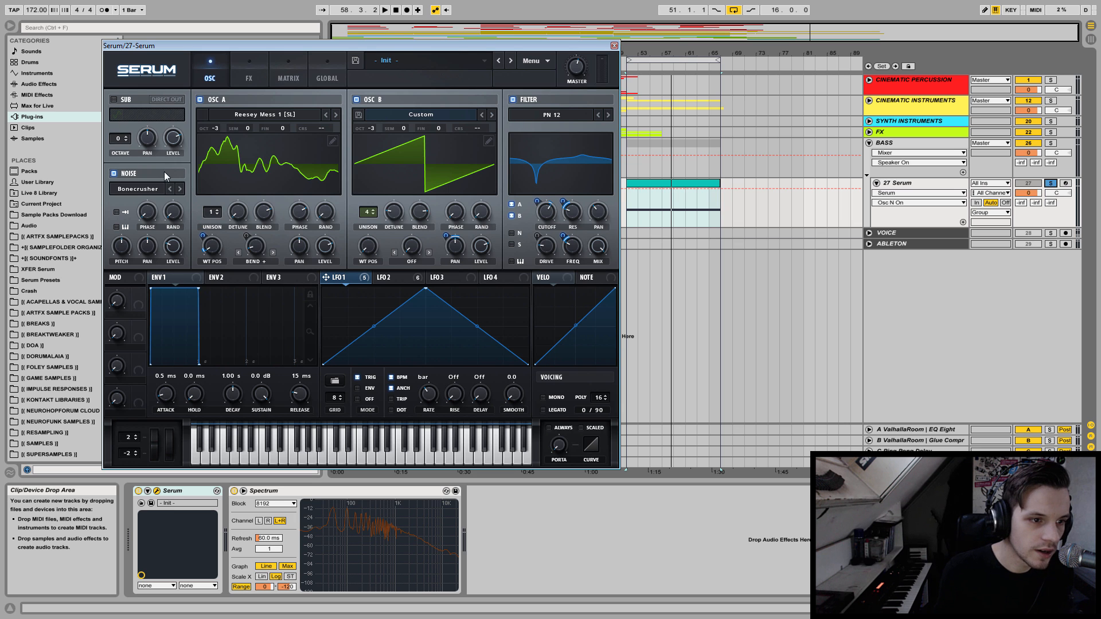
Audition the noise alone with OSC A and B temporarily switched off, raising its level and setting its pitch to about 59%.
click(354, 100)
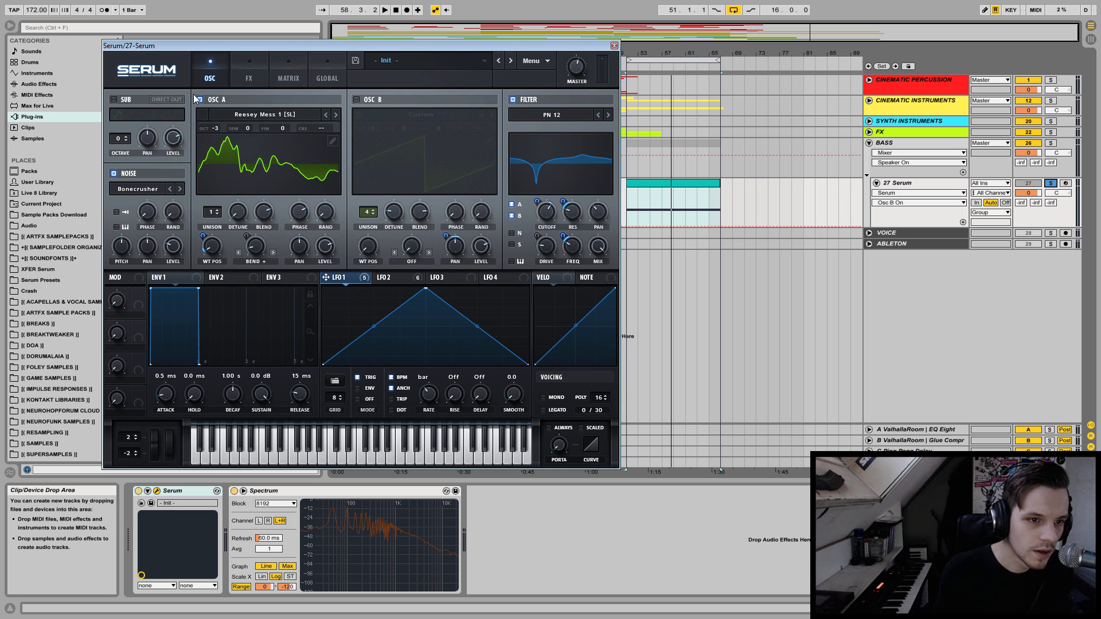
click(205, 100)
key(space)
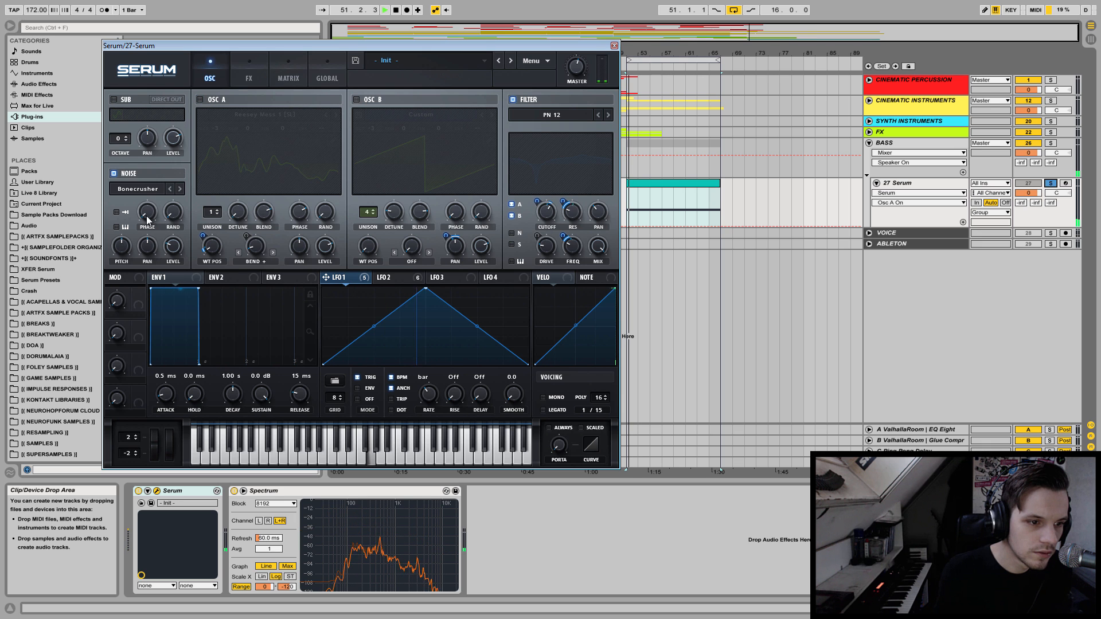
drag(171, 250, 171, 174)
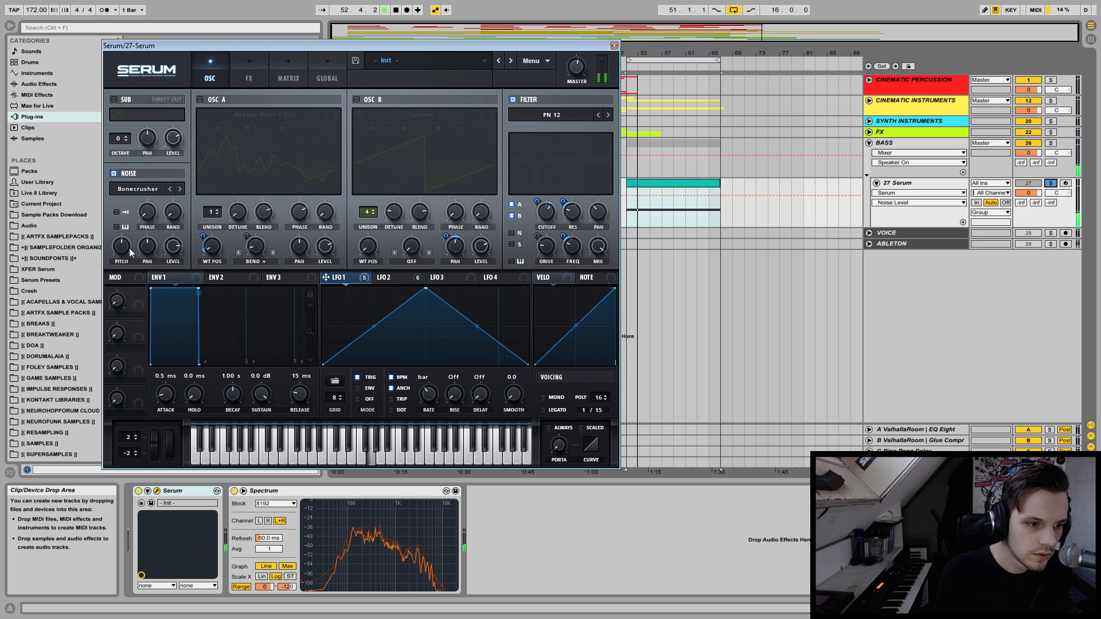
drag(129, 247, 133, 222)
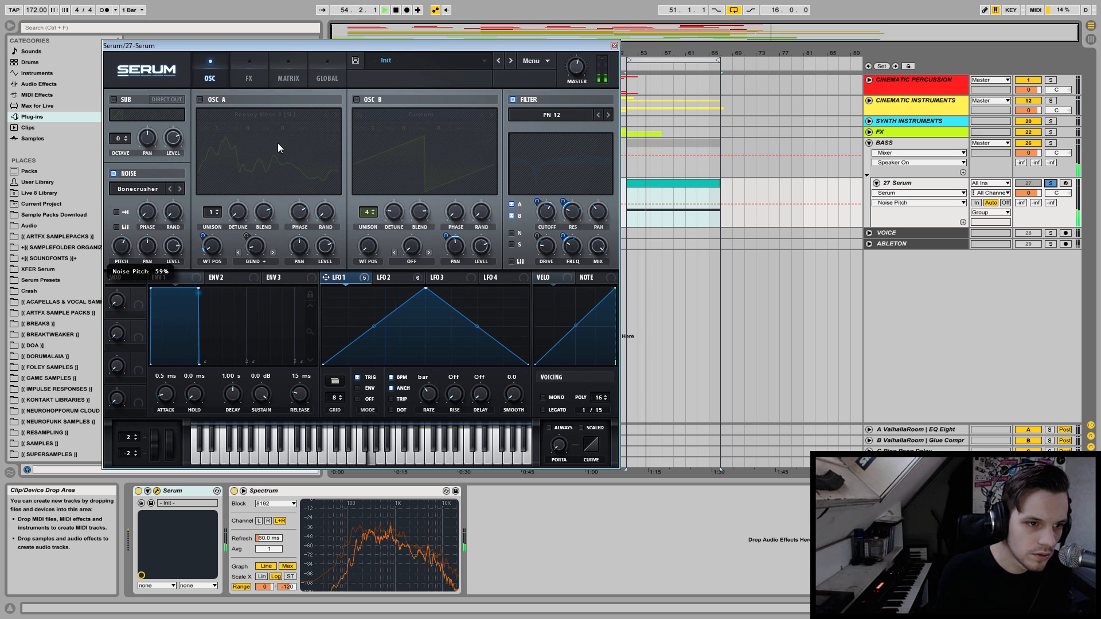
click(203, 101)
click(357, 99)
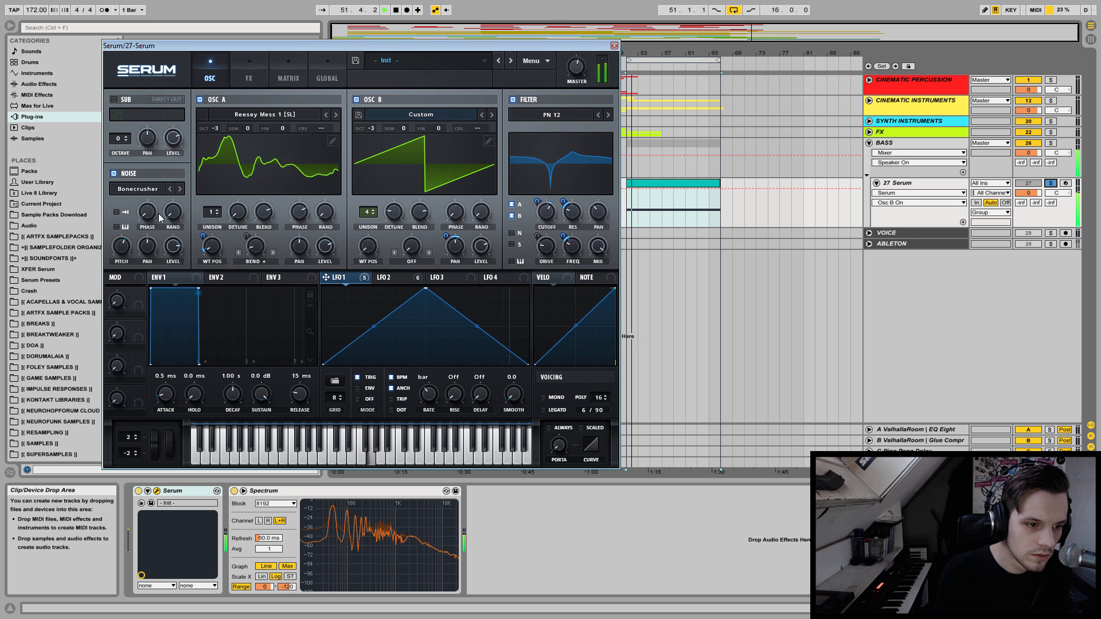
Route the noise oscillator through the filter, set its level to about 51% and fine-tune its pitch during playback.
click(511, 234)
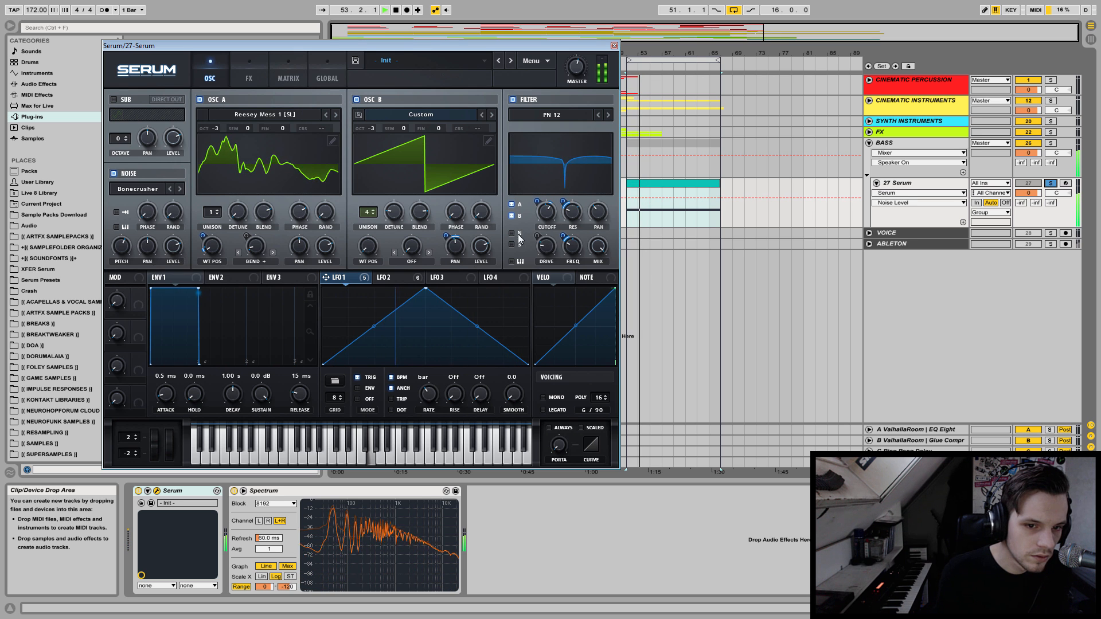
mouse_move(173, 245)
mouse_down()
mouse_move(176, 272)
mouse_move(174, 247)
mouse_up()
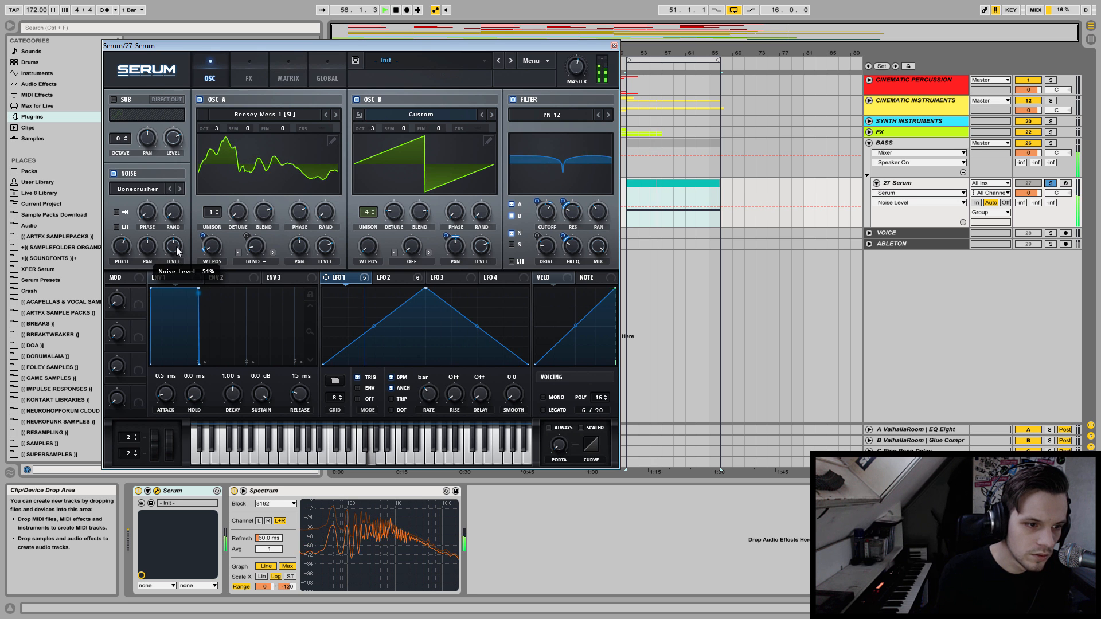
mouse_move(121, 246)
mouse_down()
mouse_move(114, 275)
mouse_move(115, 255)
mouse_up()
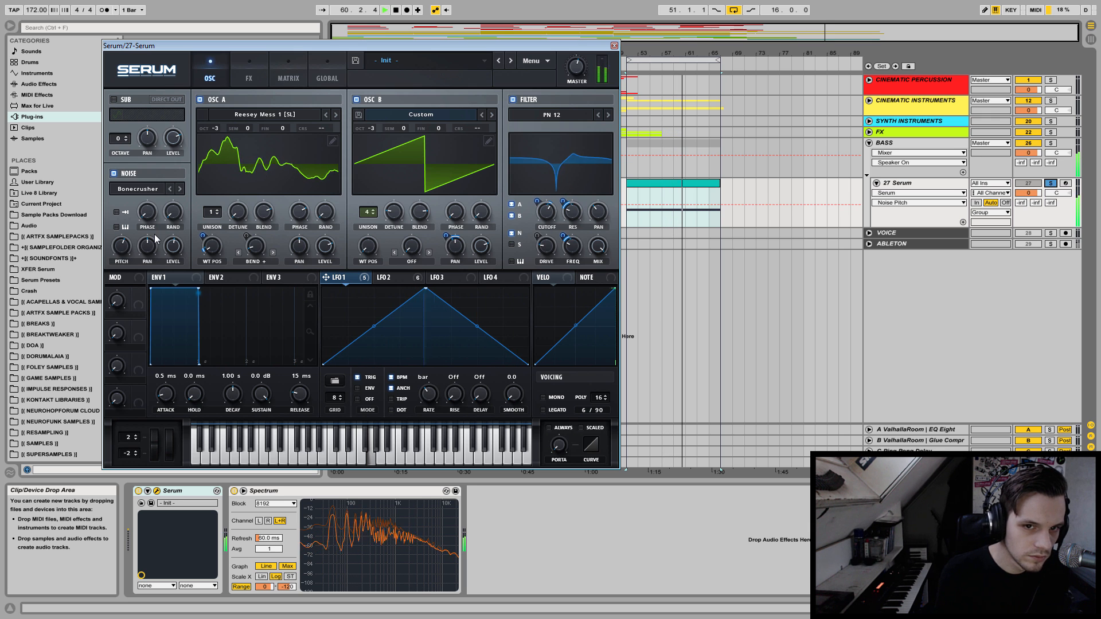
key(space)
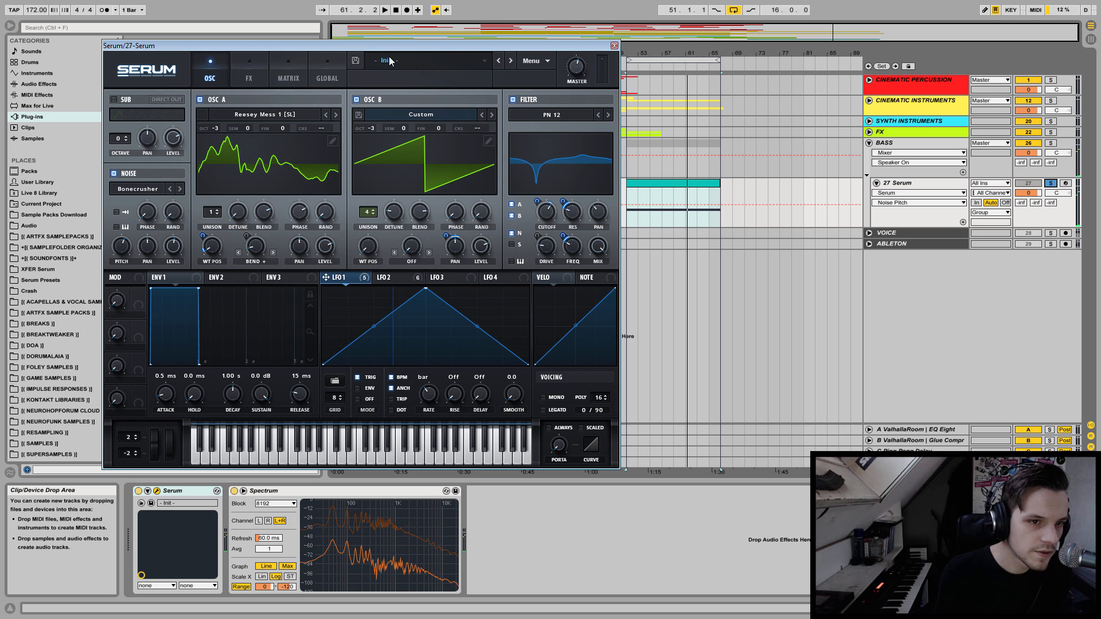
Try the Distortion, Flanger and Chorus effects, switching each one off again.
click(248, 72)
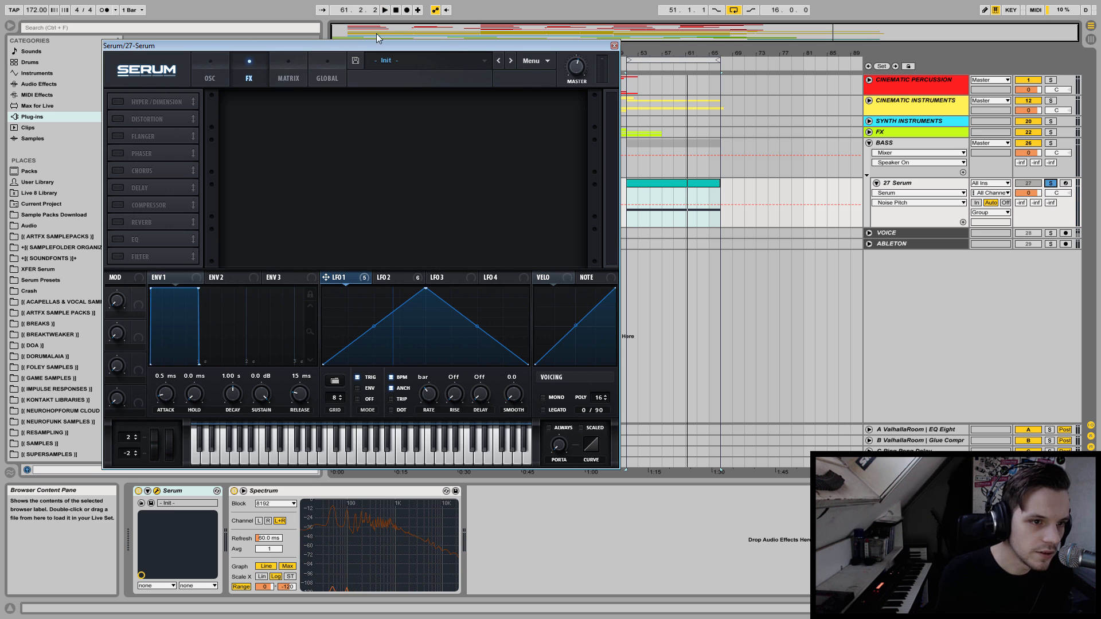
click(124, 122)
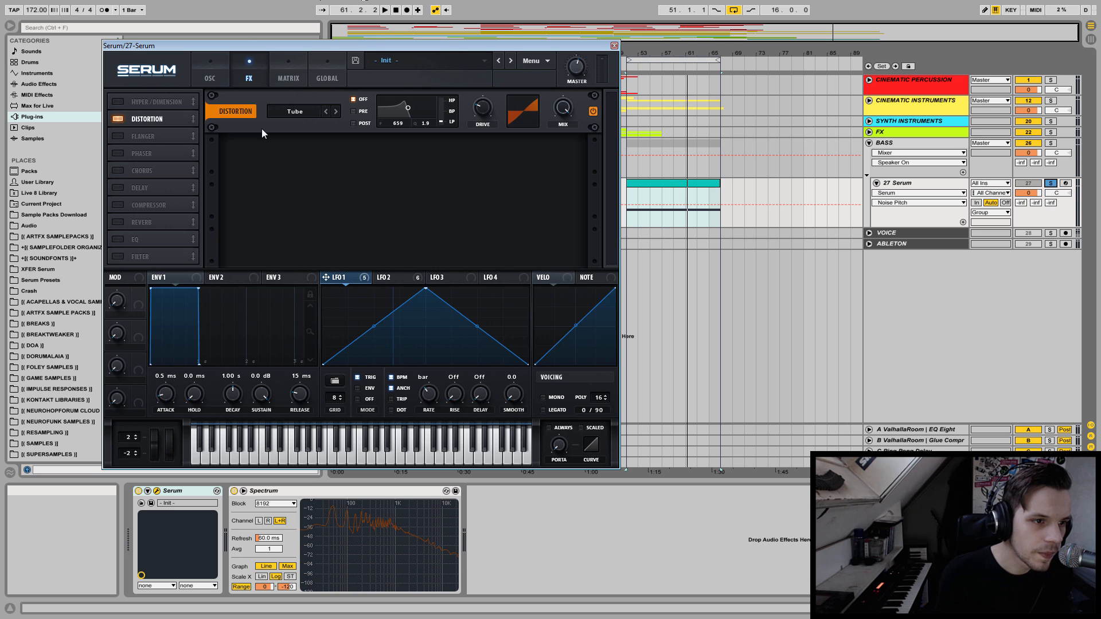
click(118, 118)
click(118, 136)
click(119, 136)
click(116, 170)
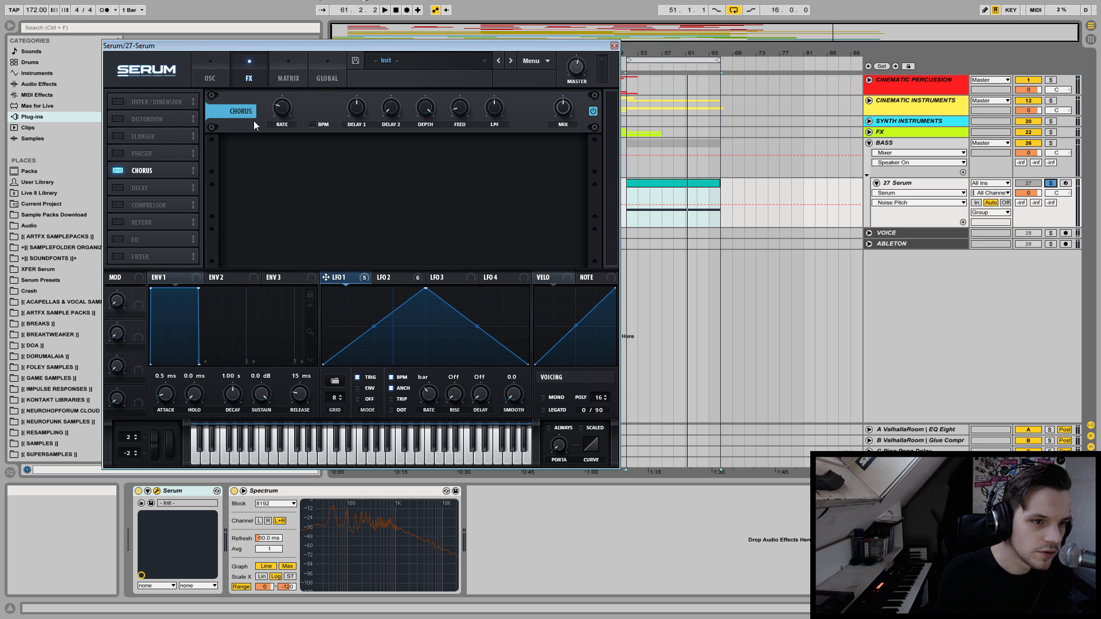
click(115, 171)
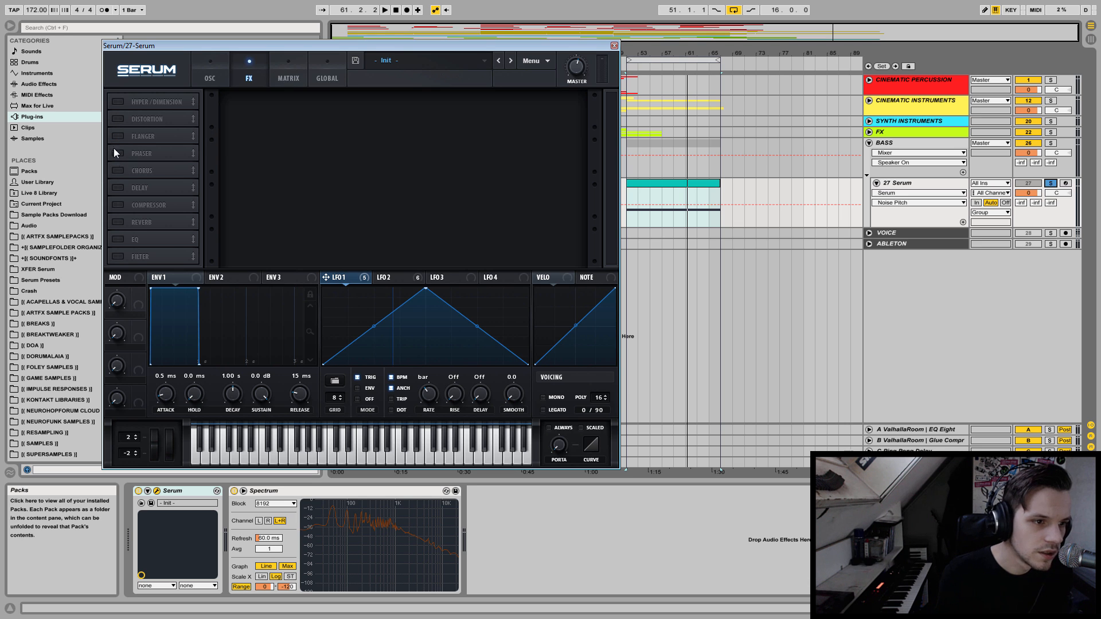
Enable the Flanger with its mix at 26% and its rate synced to the tempo at 8 bar.
click(118, 137)
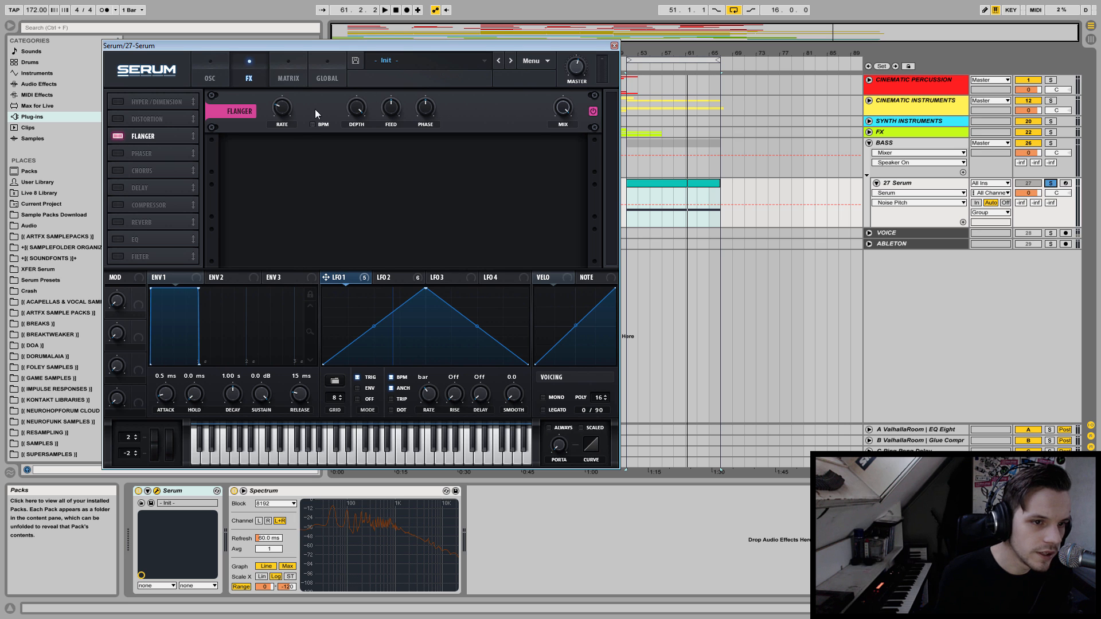
click(573, 123)
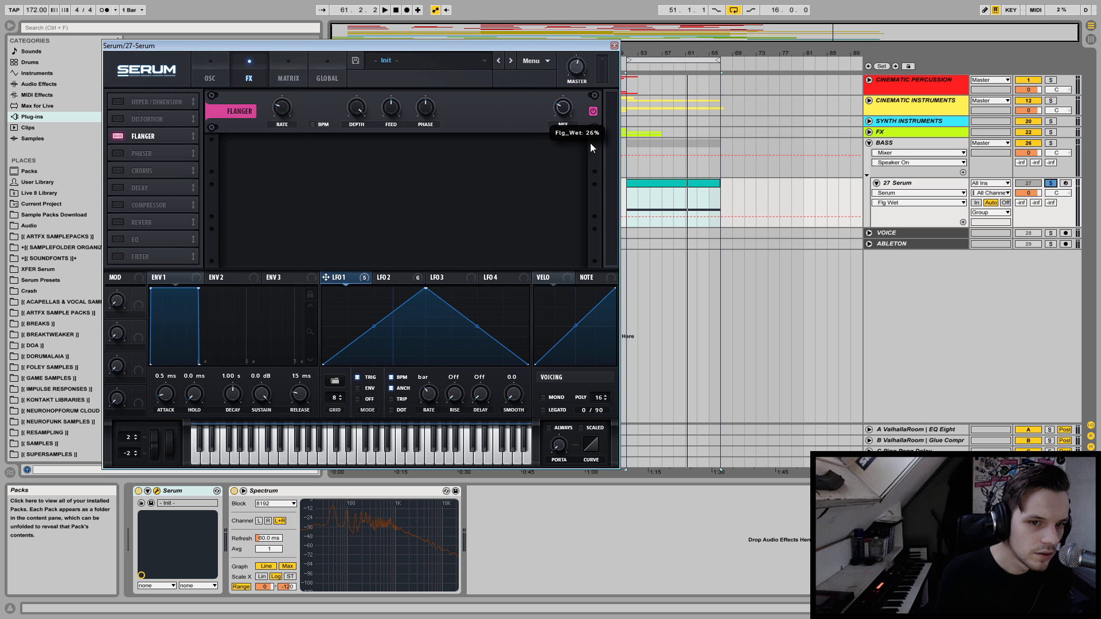
key(space)
click(314, 125)
click(289, 116)
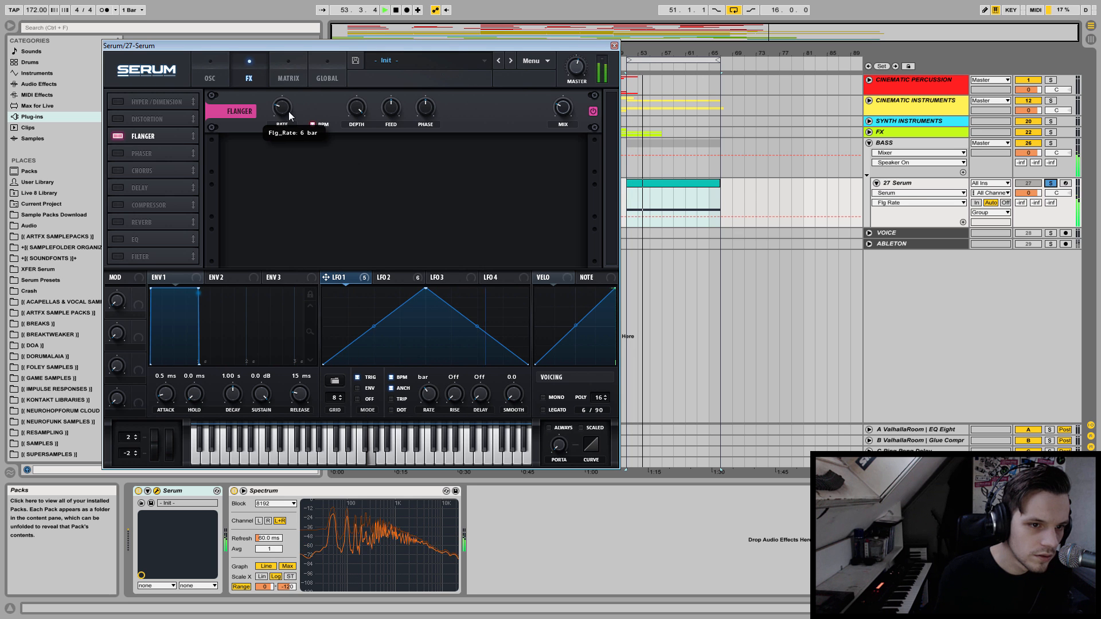
drag(289, 116, 288, 122)
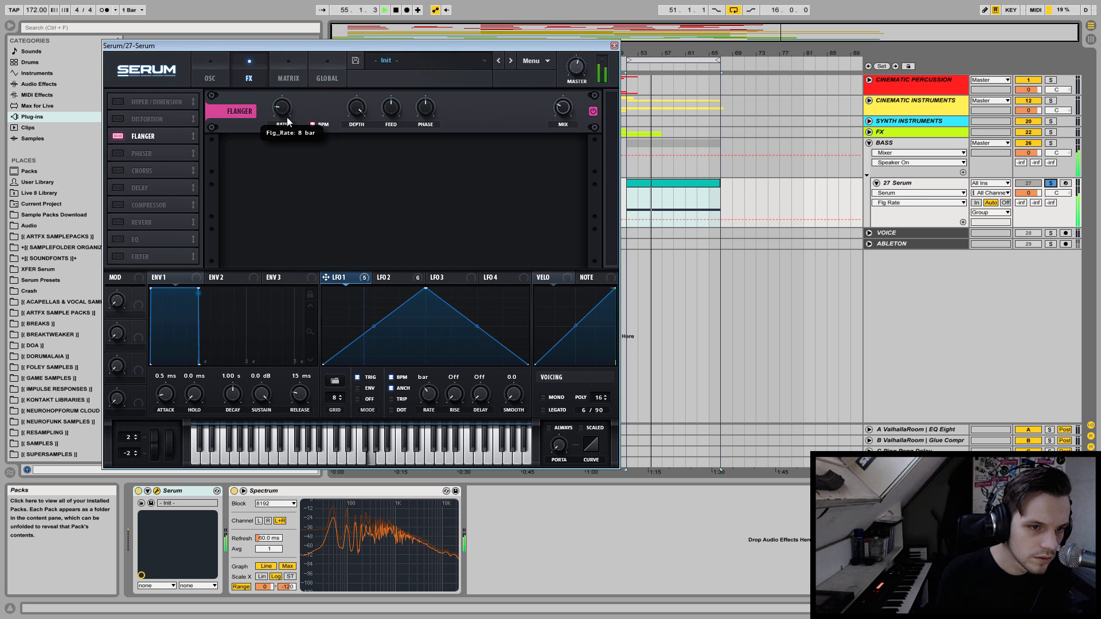
Try key tracking on the noise oscillator, switch it off again and set the noise pitch to 50%.
click(211, 73)
click(120, 242)
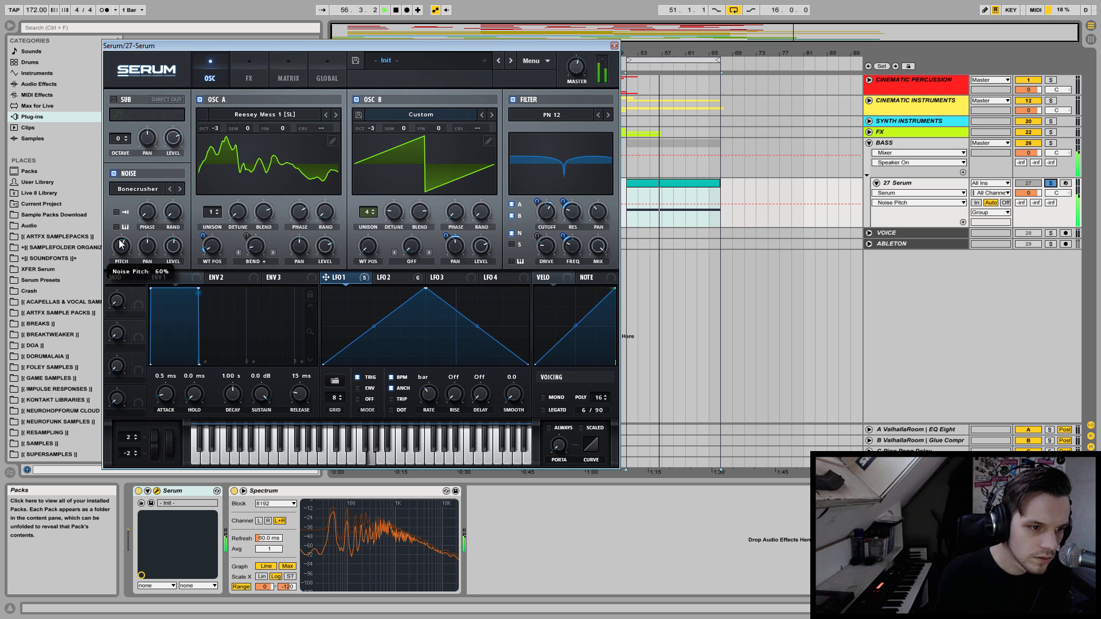
drag(121, 242, 121, 237)
click(117, 227)
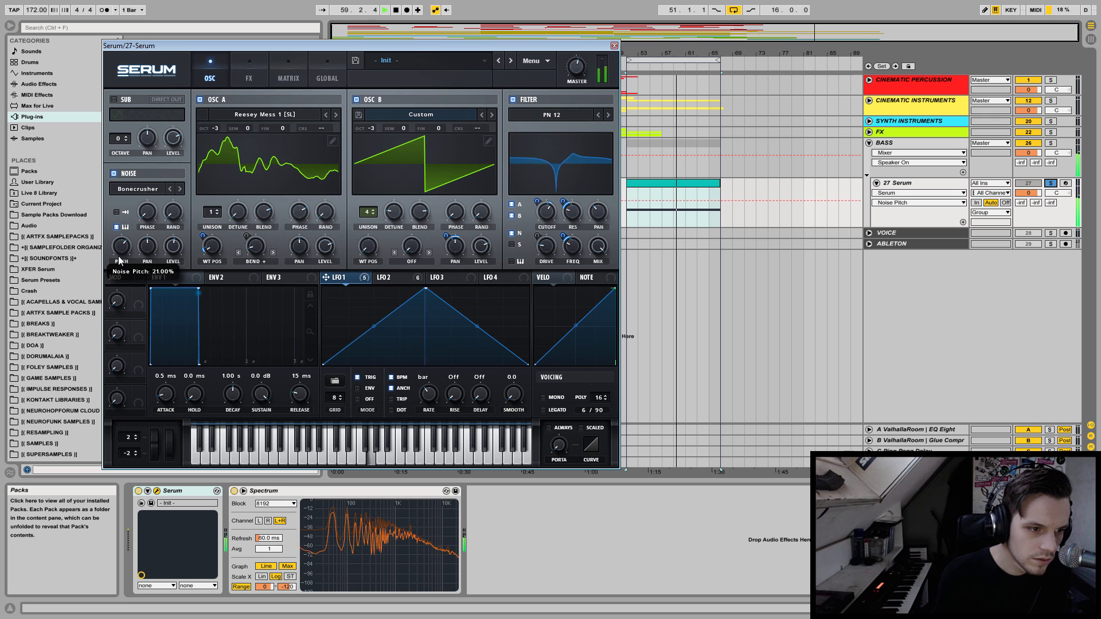
drag(120, 248, 119, 257)
click(116, 227)
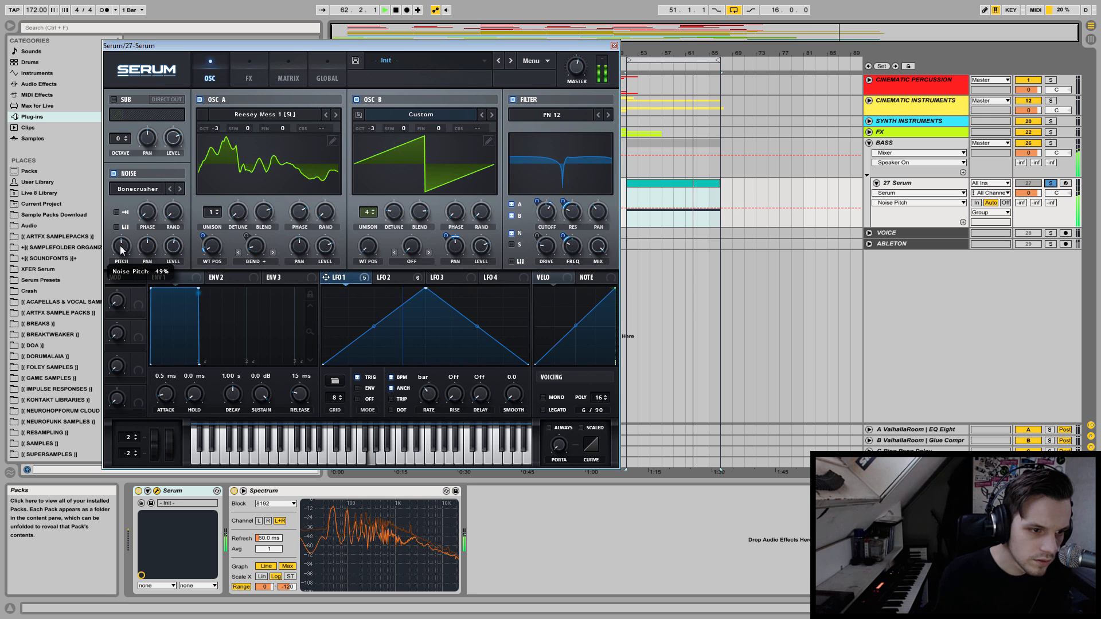
Try the Elysium noise sample, and disable the noise oscillator with all modulators removed from its level.
click(180, 189)
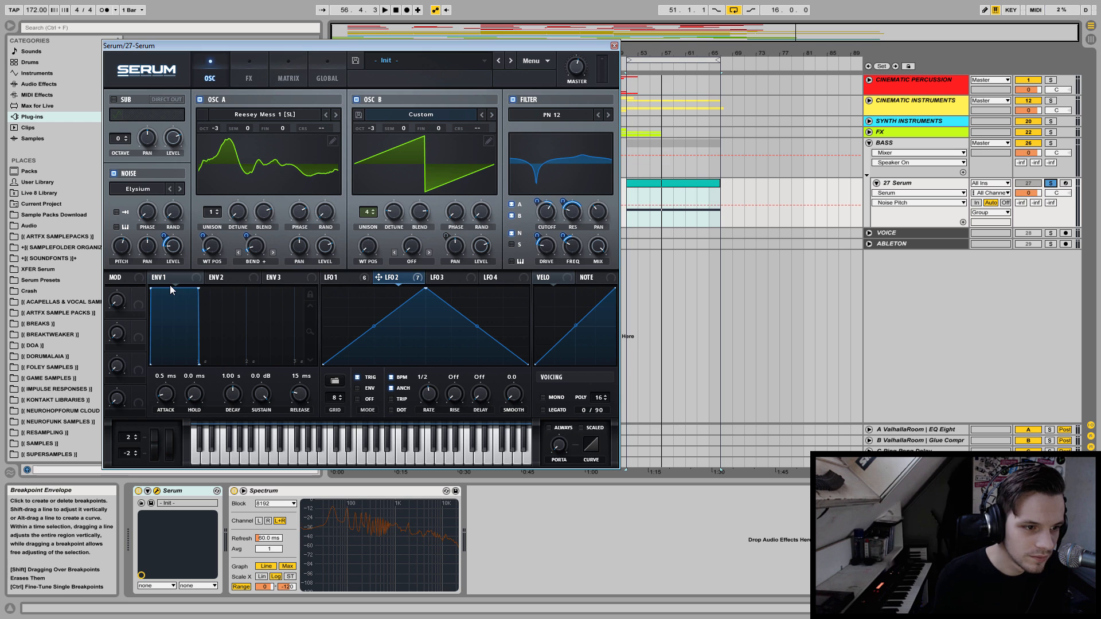
key(space)
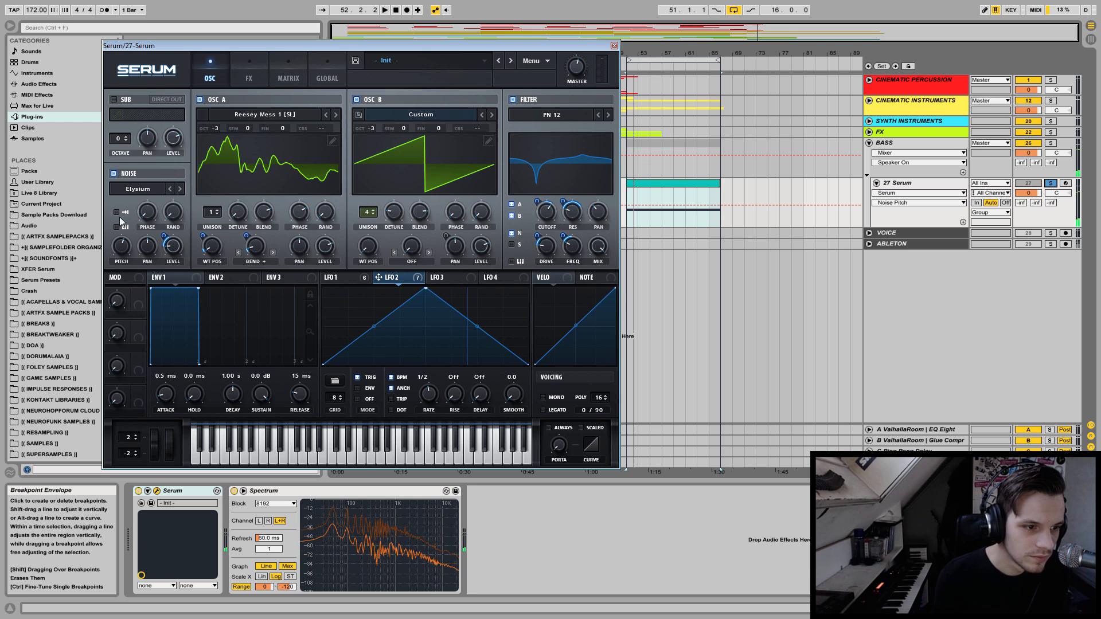
click(113, 174)
right_click(172, 246)
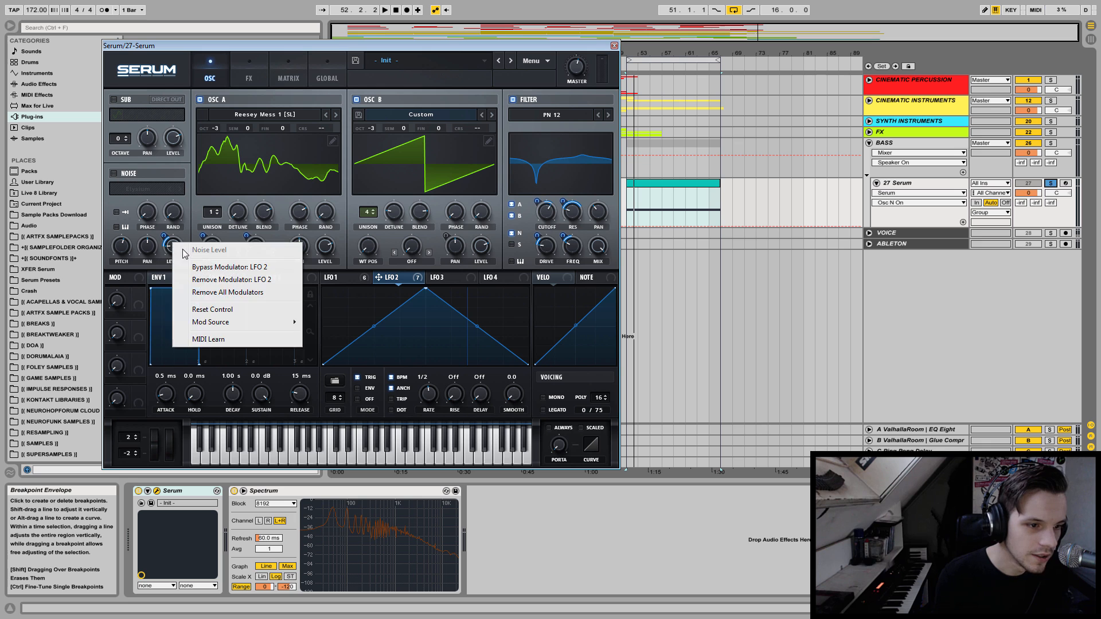
click(242, 292)
key(space)
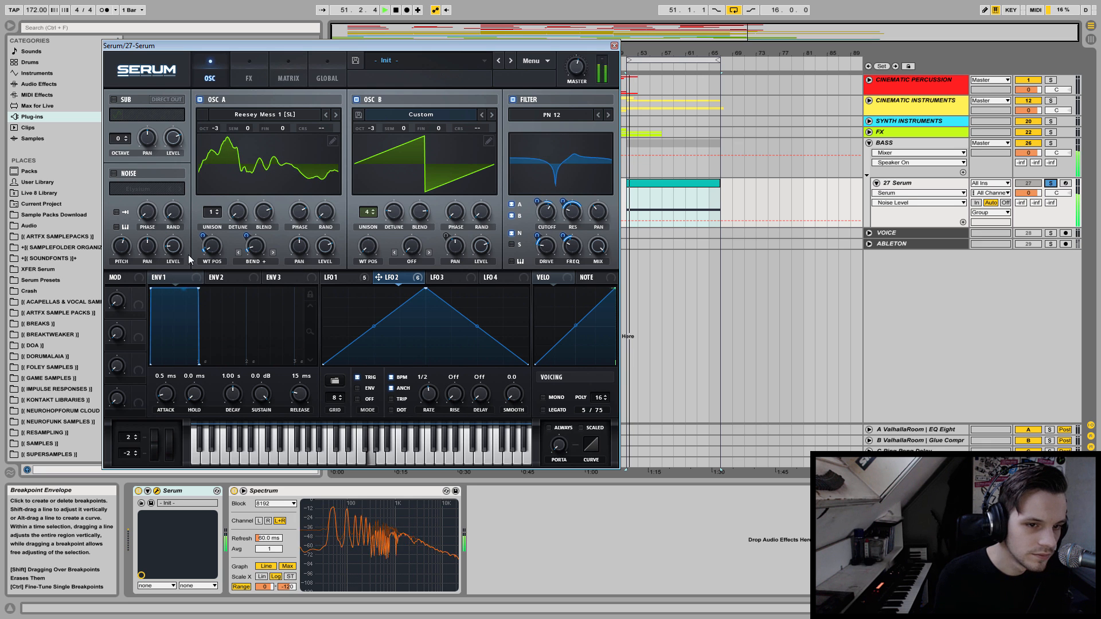
Enable the Distortion effect ahead of the Flanger and set its type to Diode 2.
click(235, 81)
click(118, 119)
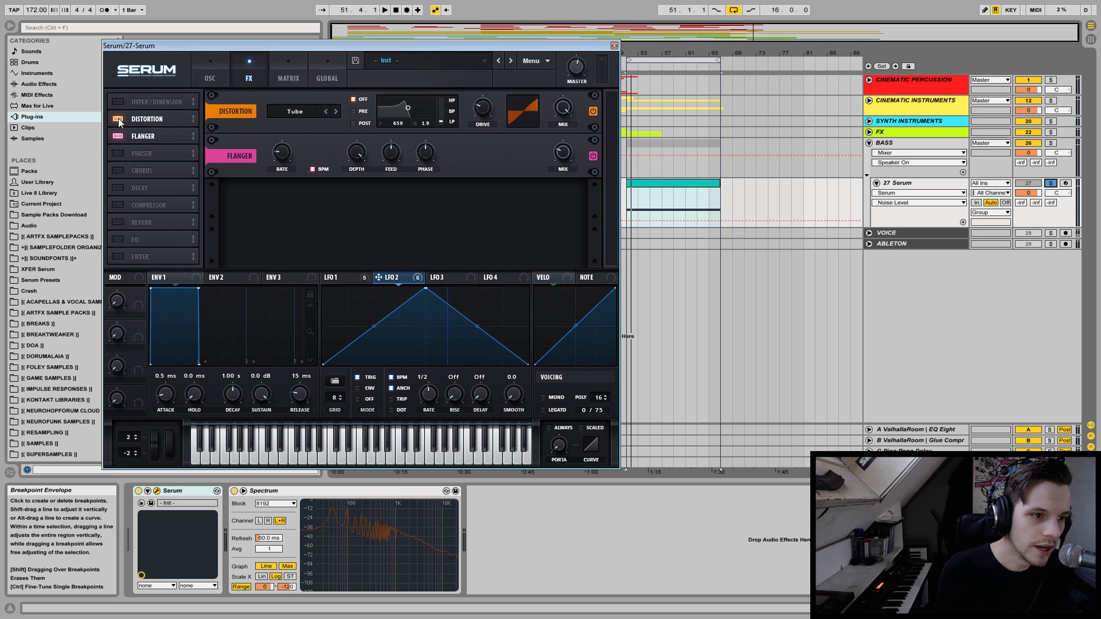
click(294, 112)
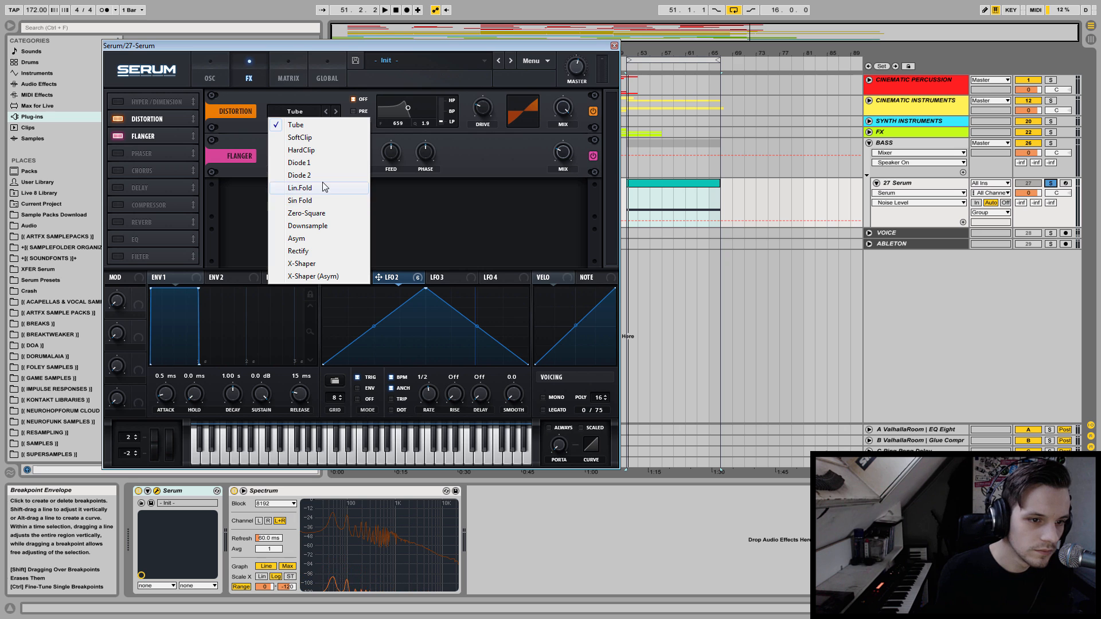
click(300, 175)
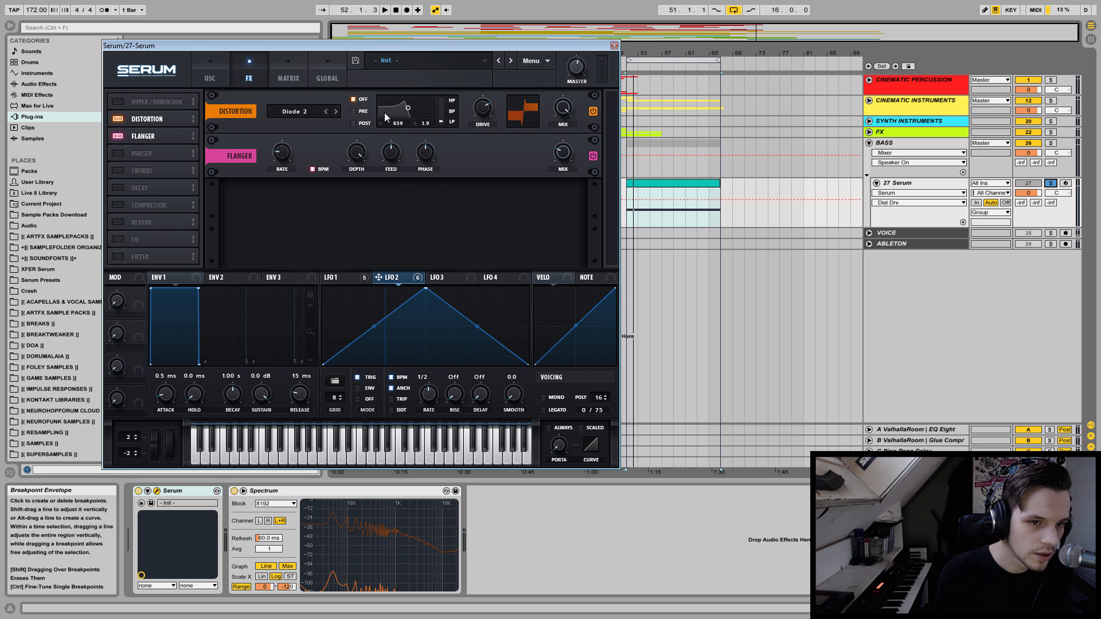
Set the distortion filter to high-pass, place it before the distortion and move its frequency to 1047.
drag(442, 121, 450, 9)
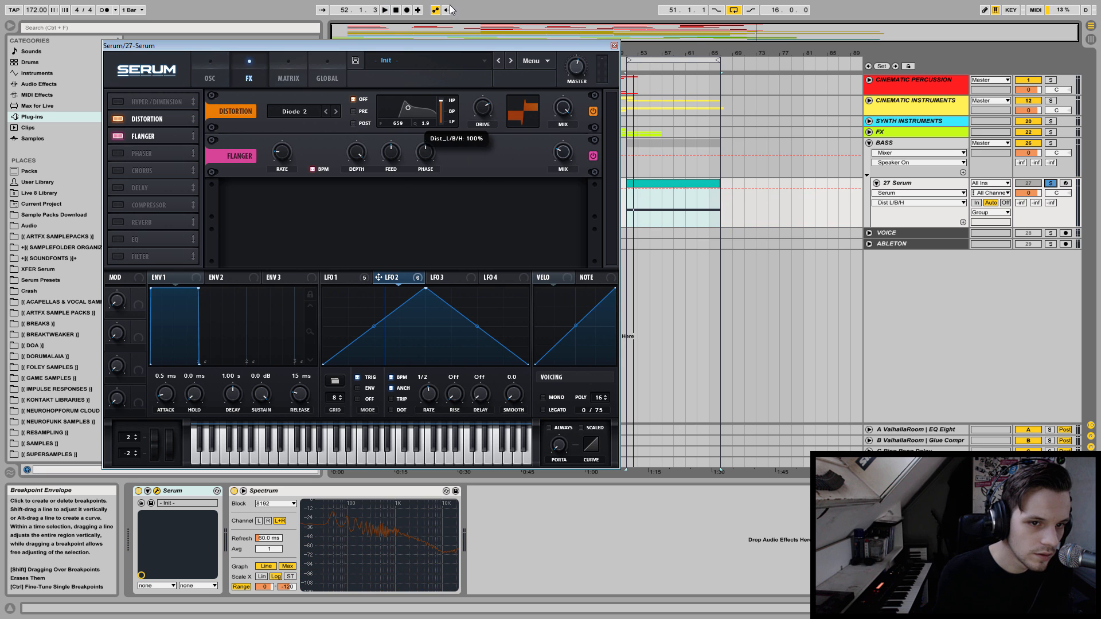
click(353, 112)
key(space)
drag(411, 106, 396, 123)
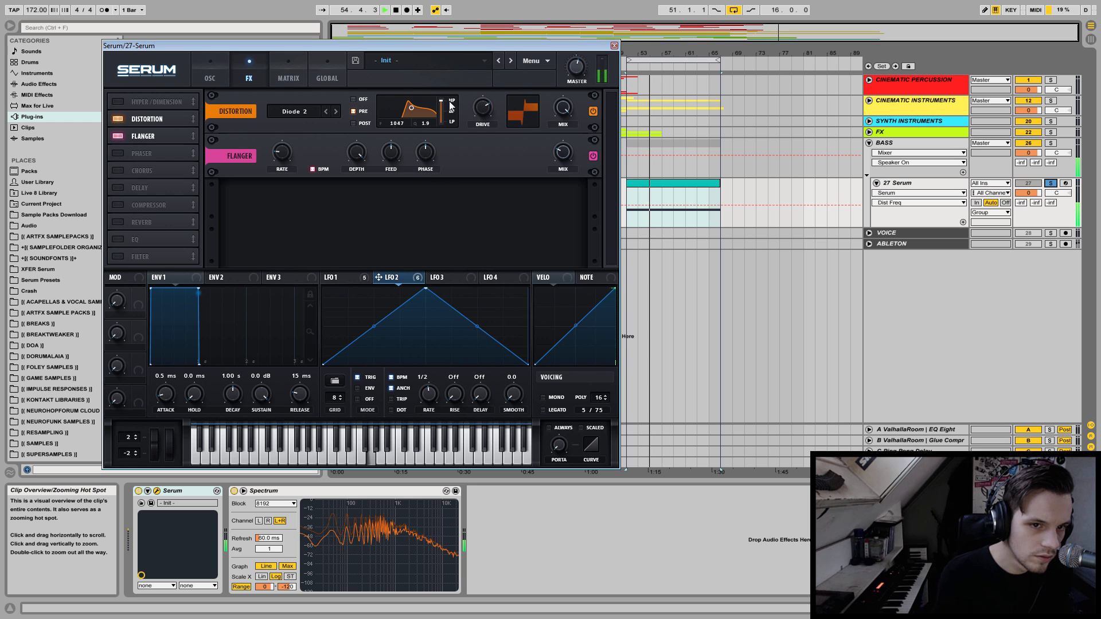
Set the distortion drive to about 71% and adjust its mix by ear during playback.
click(484, 106)
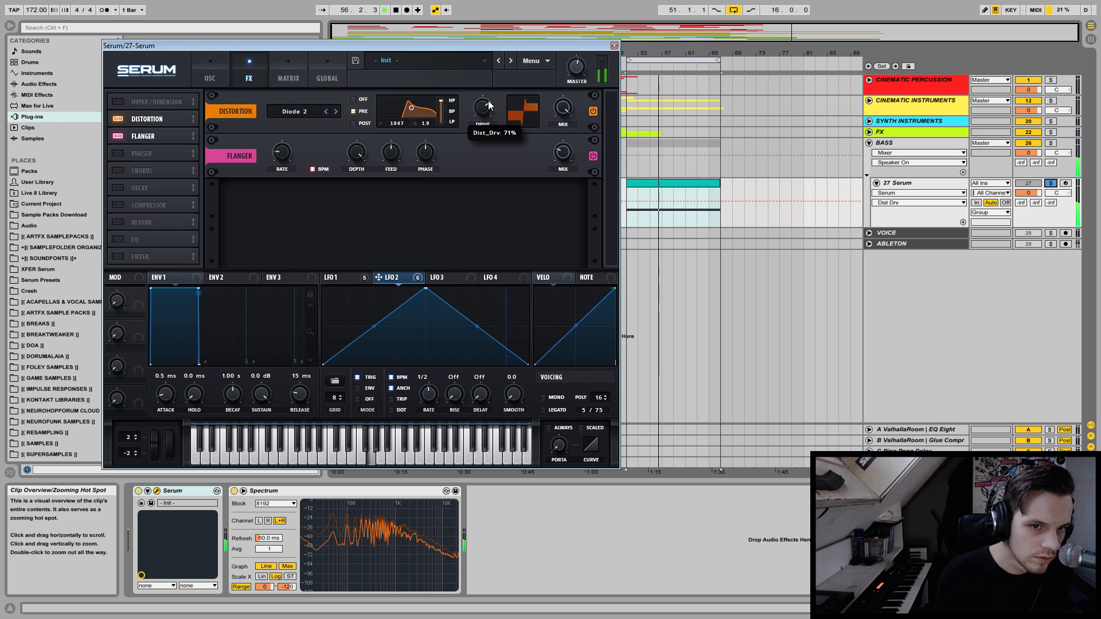
drag(568, 110, 559, 183)
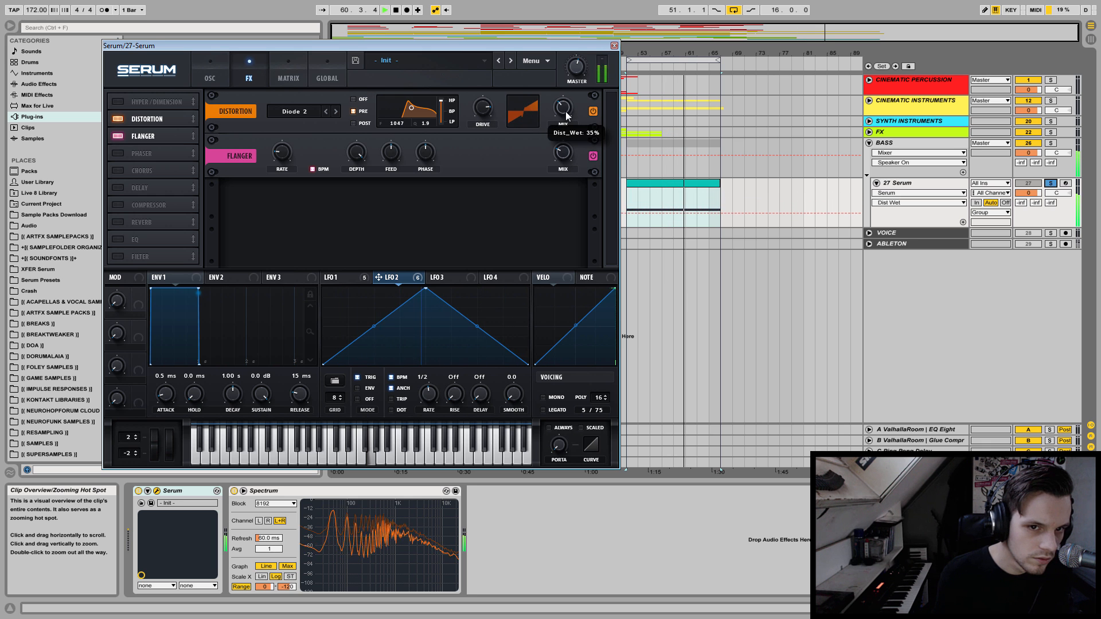
drag(566, 111, 569, 83)
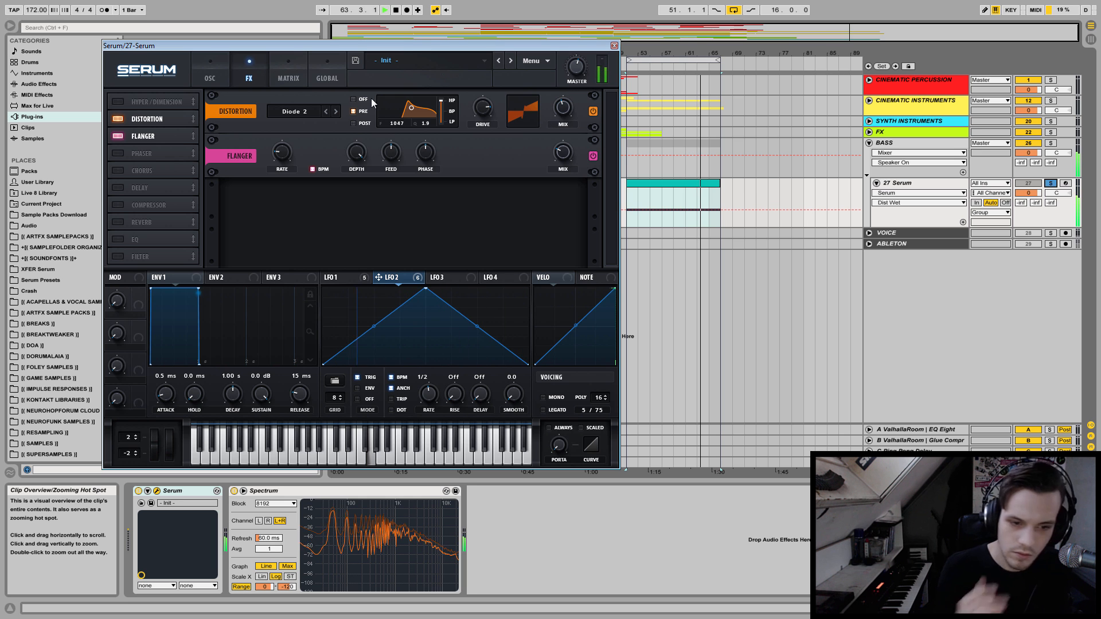
Reduce oscillator B's unison to 1 voice and play the loop to hear the bass.
click(210, 74)
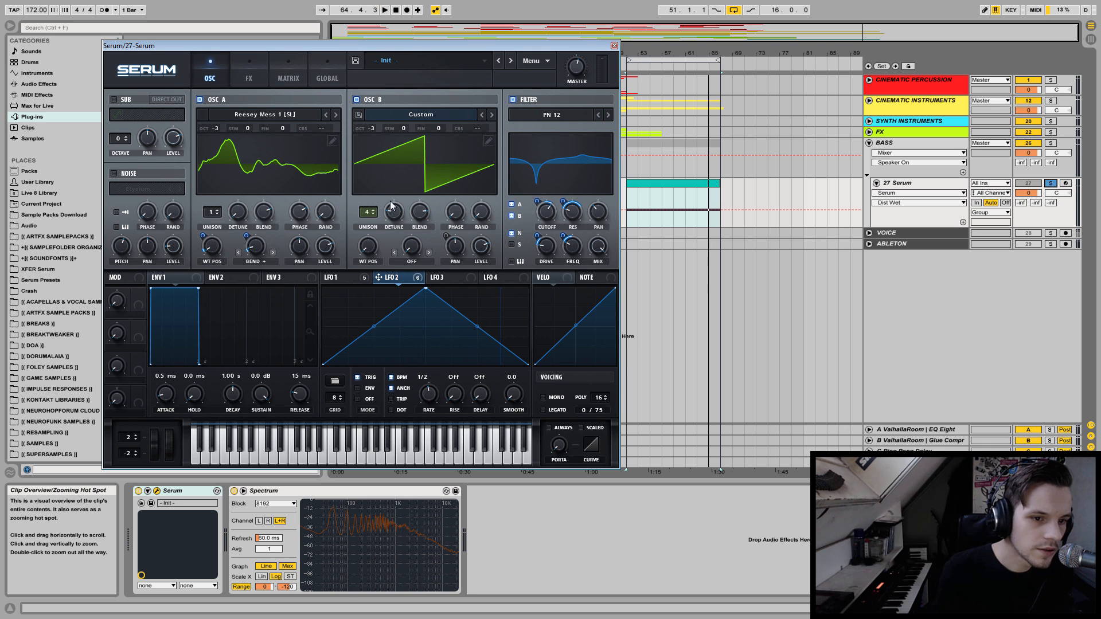
drag(362, 214, 358, 264)
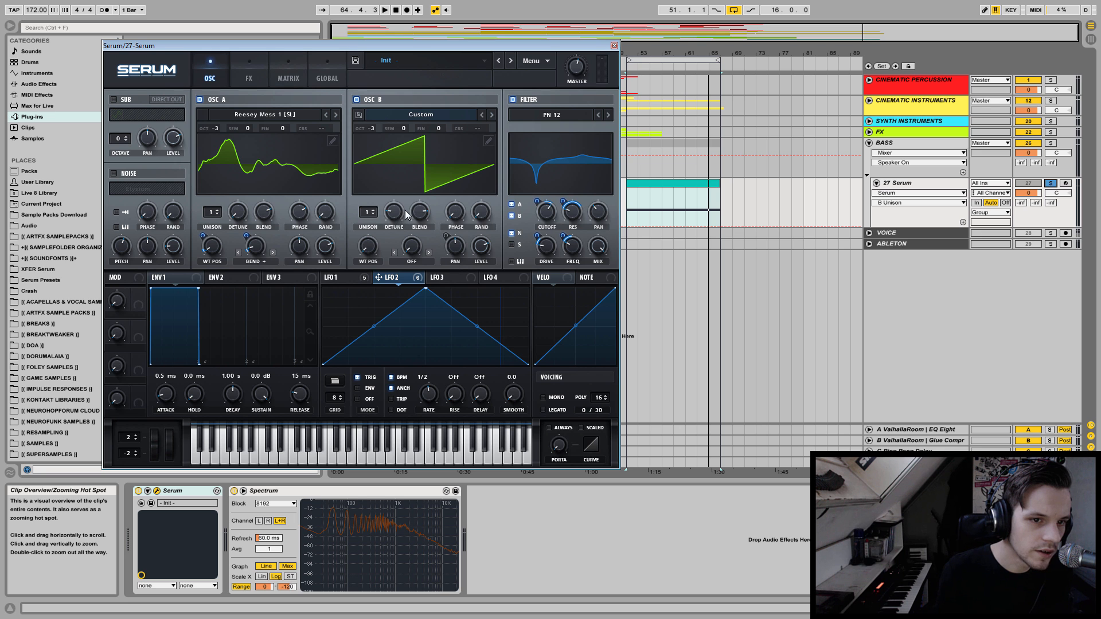
key(space)
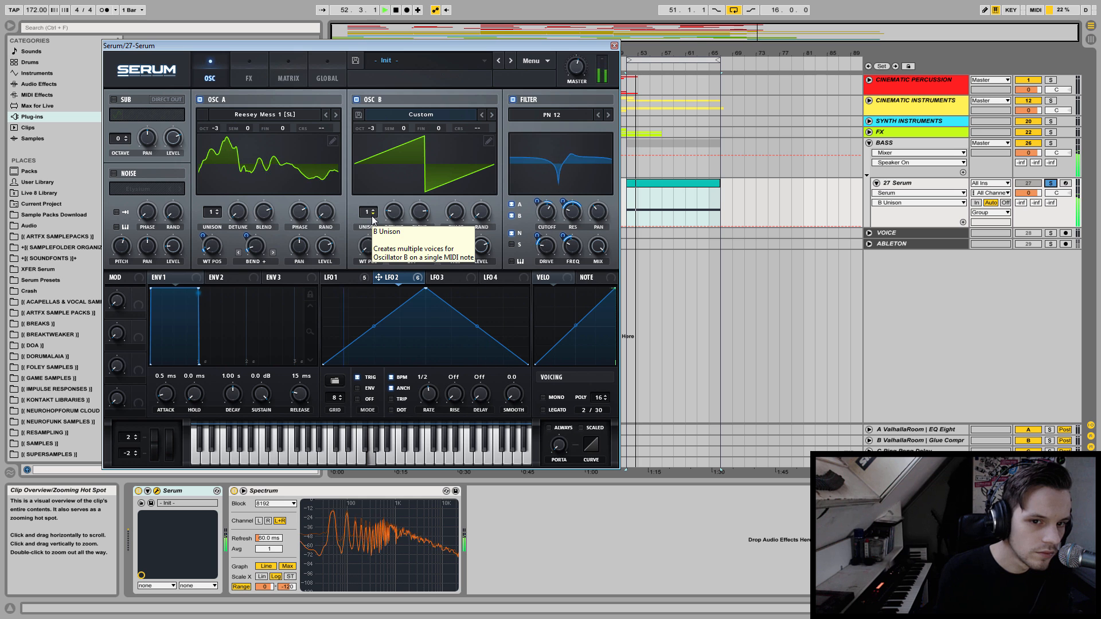
click(252, 74)
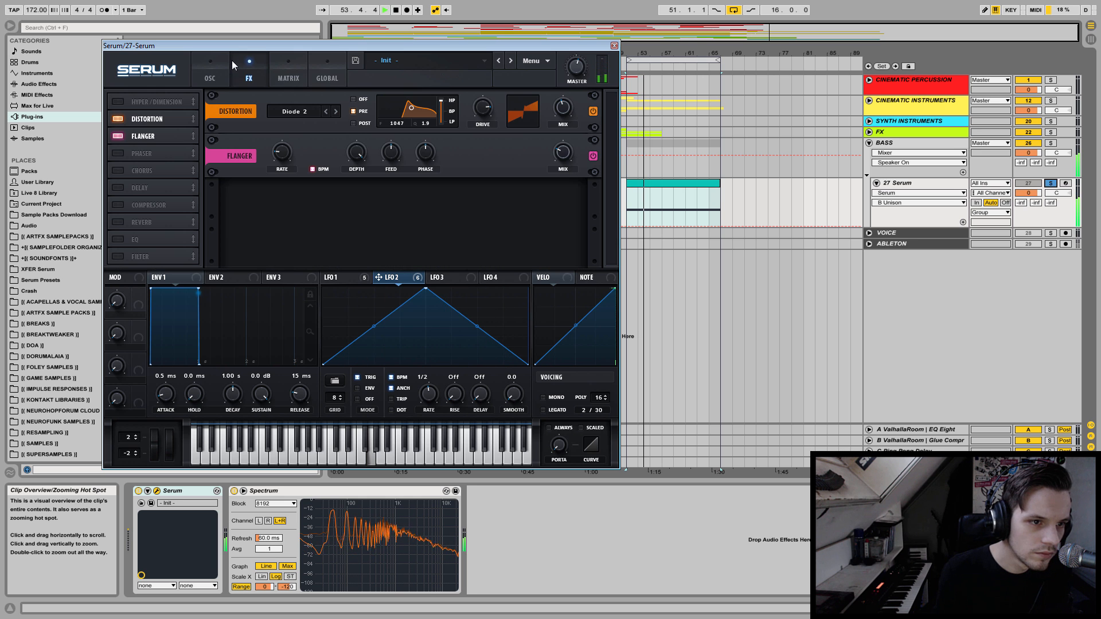
key(space)
click(215, 66)
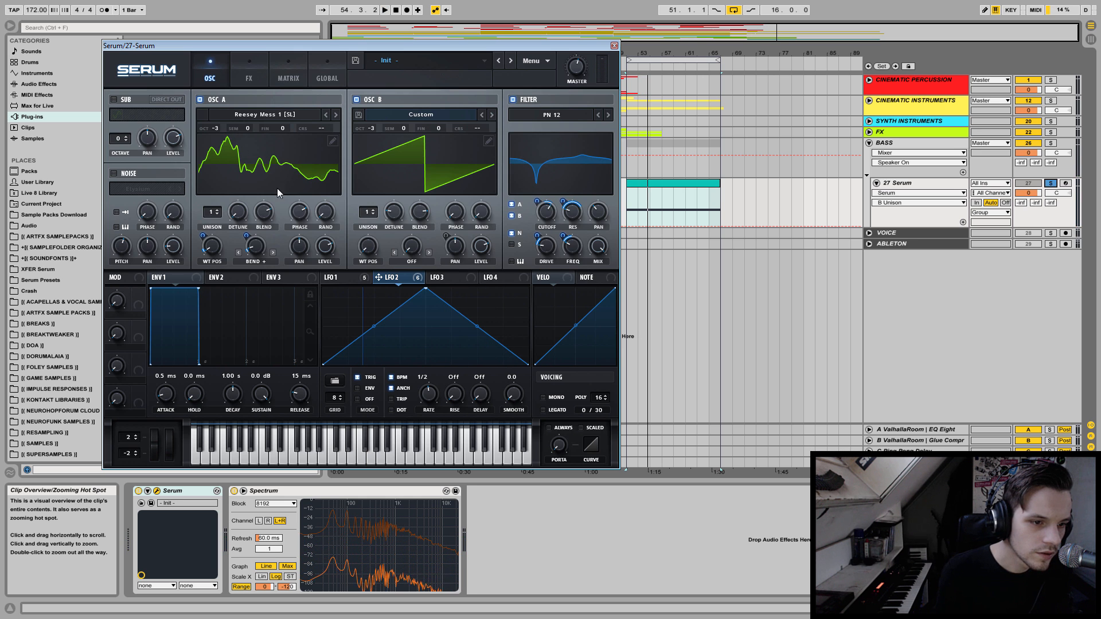
Adjust the phase of oscillators A and B by ear during playback.
key(space)
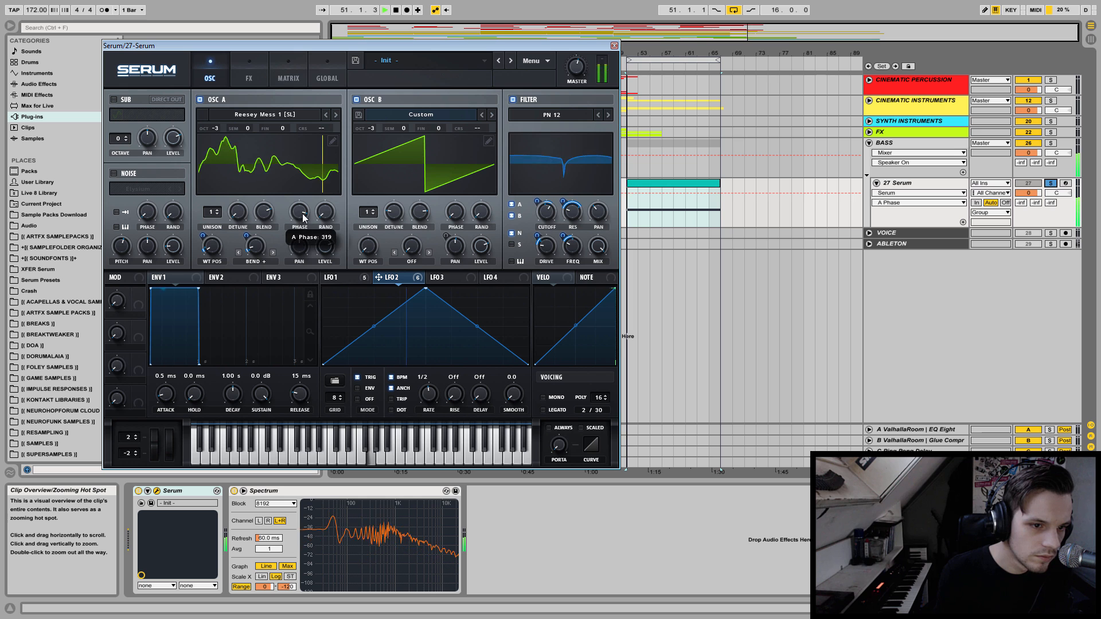
click(453, 216)
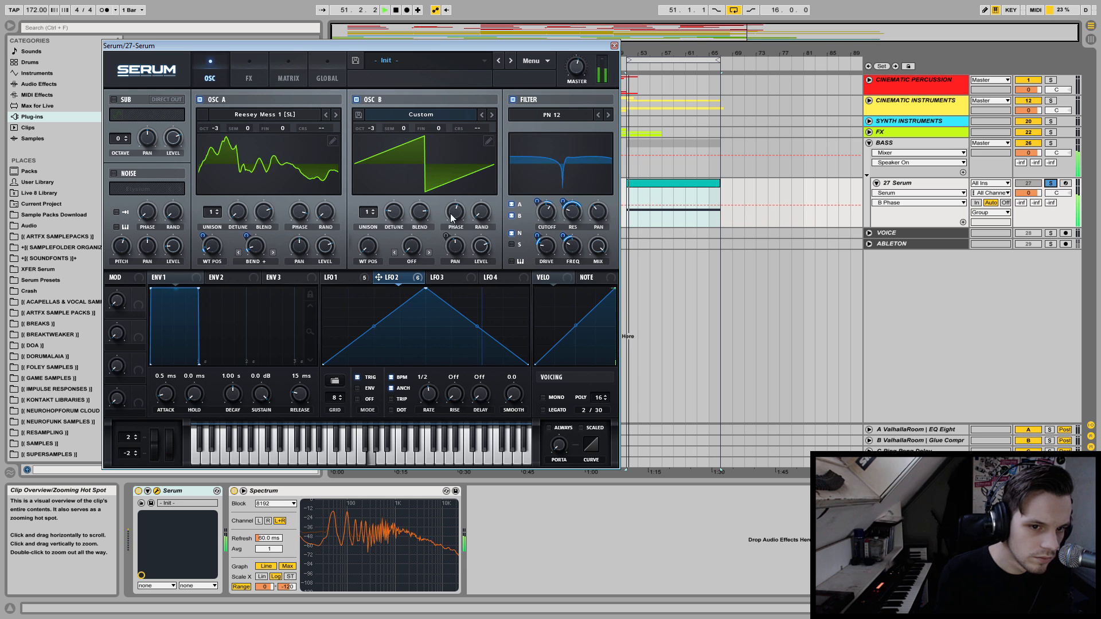
click(301, 213)
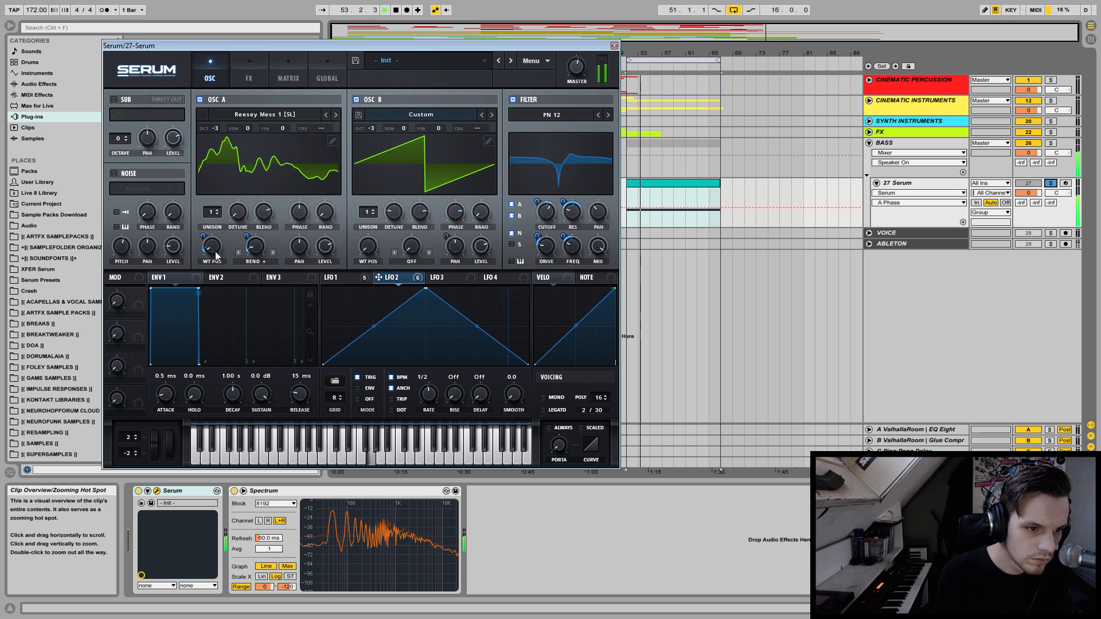
Adjust oscillator A's wavetable position and its modulation amount by ear.
click(203, 236)
drag(204, 235, 217, 301)
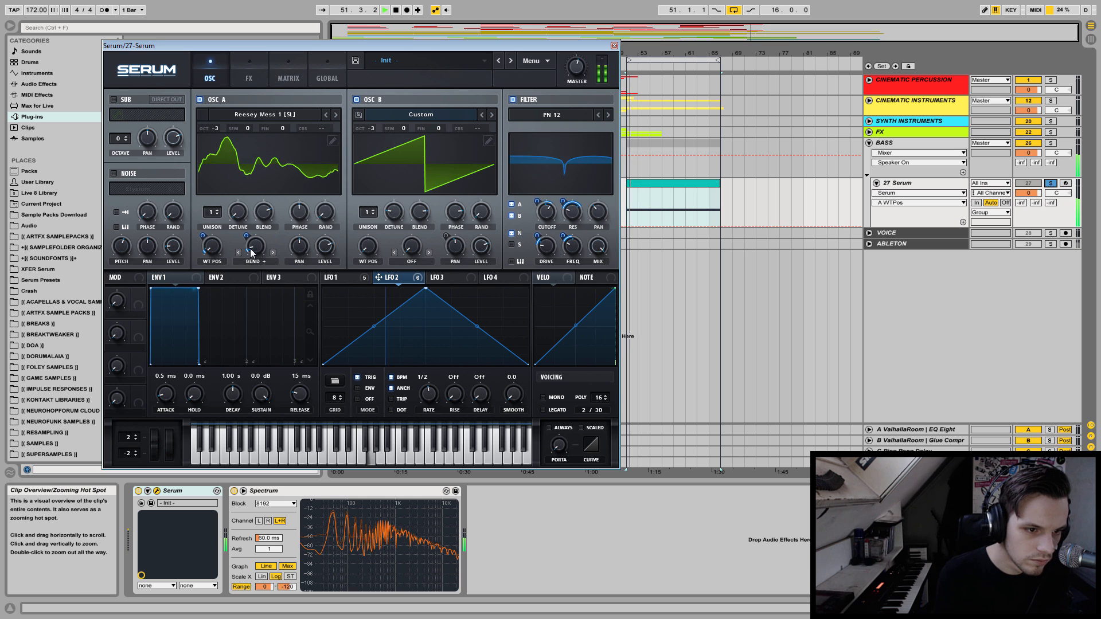
drag(211, 252, 213, 241)
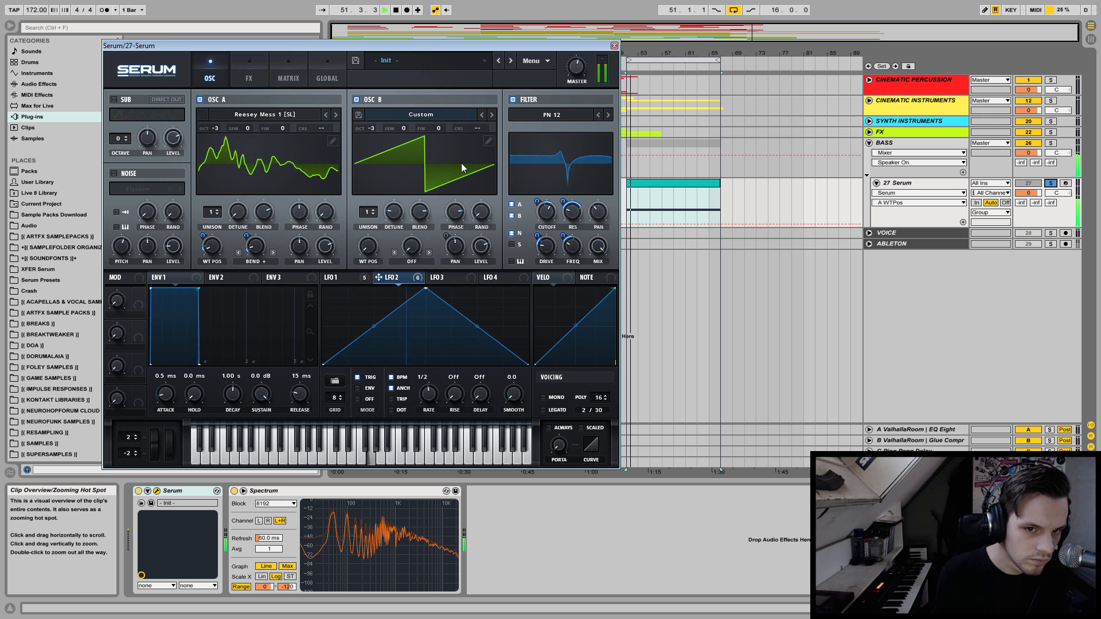
Lower the PN 12 filter's cutoff by ear, restarting playback repeatedly to hear the change.
key(space)
drag(545, 212, 546, 238)
key(space)
key(space)
key(space)
key(space)
key(space)
key(space)
key(space)
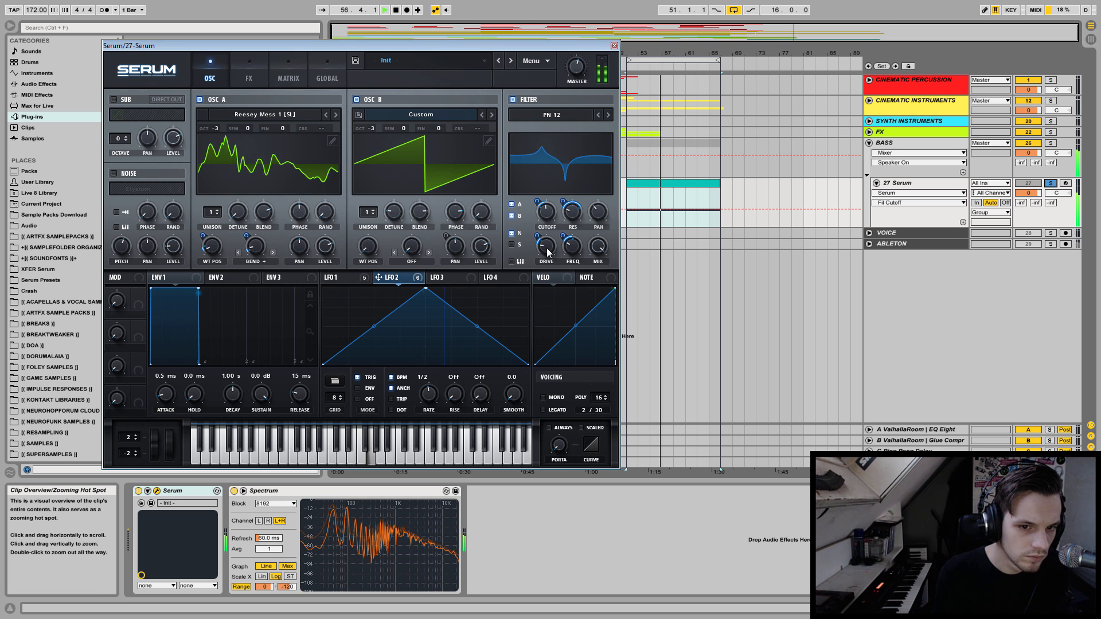
Lower the distortion's filter frequency to about 698 and modulate it with LFO 1 by about 13.
click(255, 70)
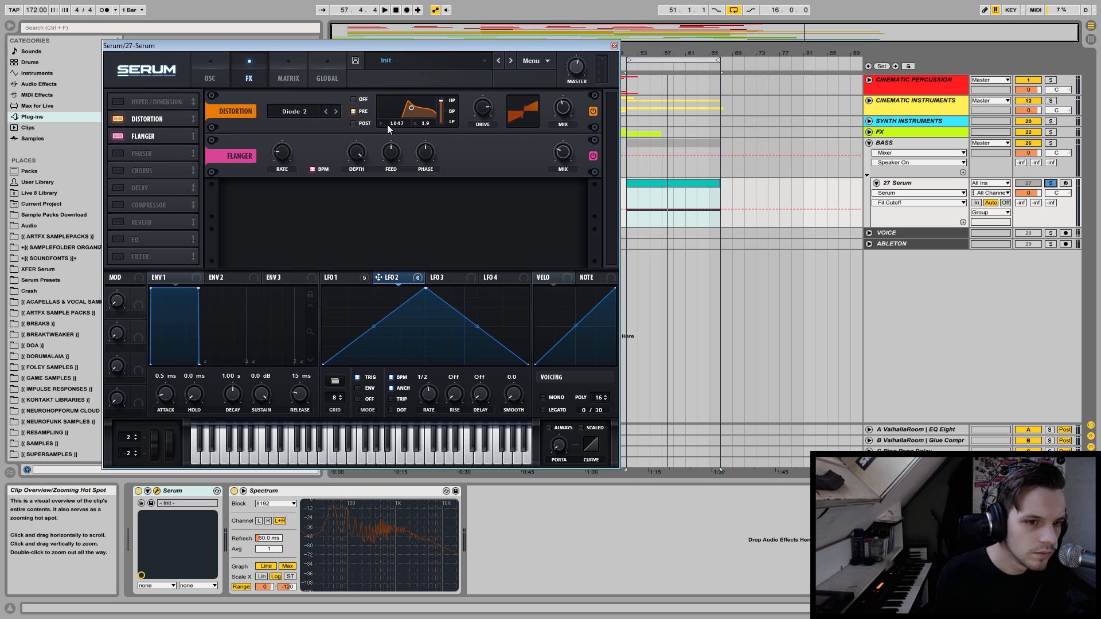
key(space)
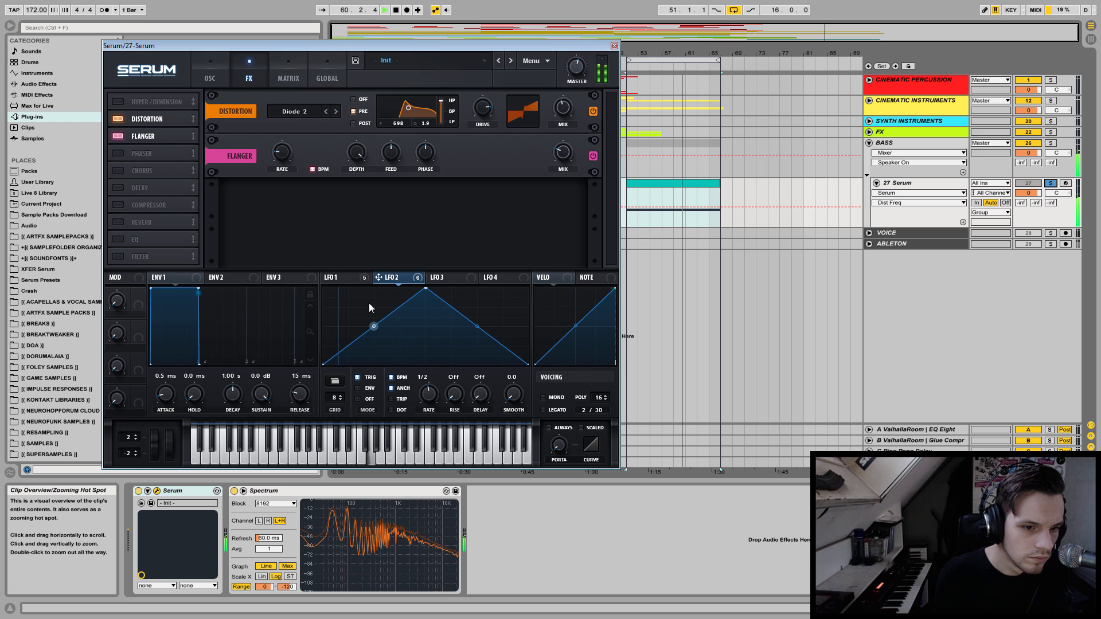
click(326, 280)
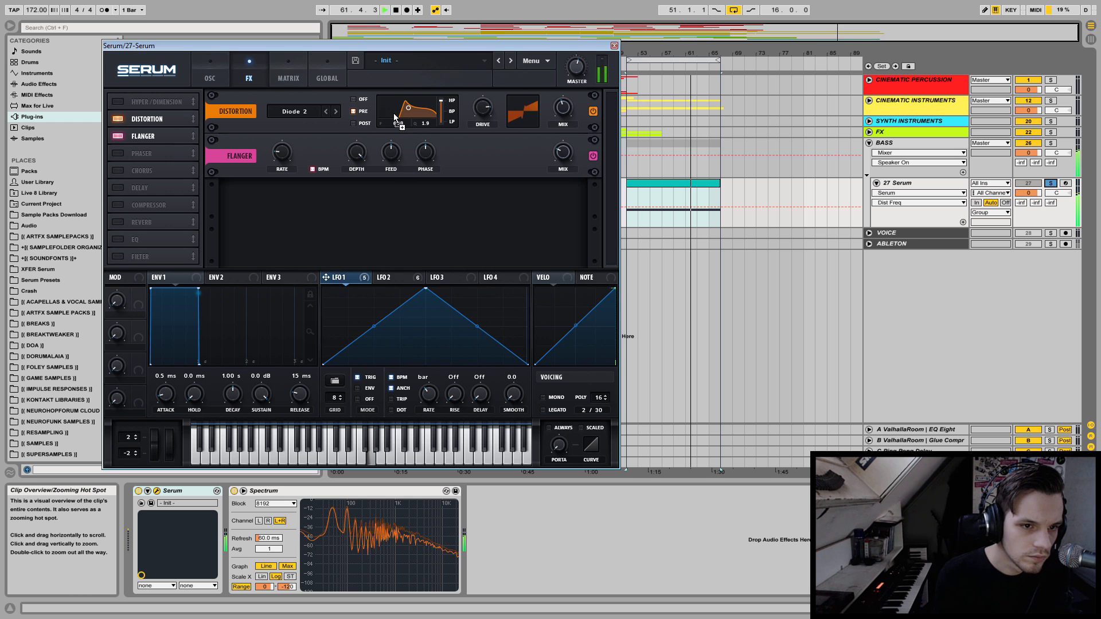
drag(406, 123, 397, 145)
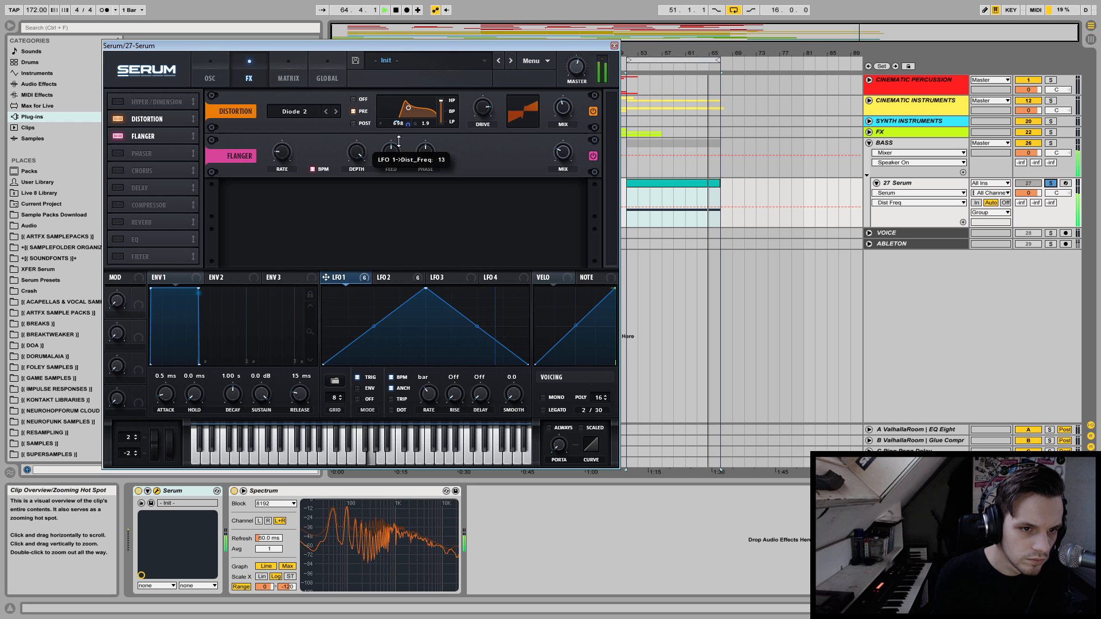
Add LFO 2 modulation to the distortion's filter frequency and compare the sound with the distortion bypassed.
drag(377, 277, 400, 149)
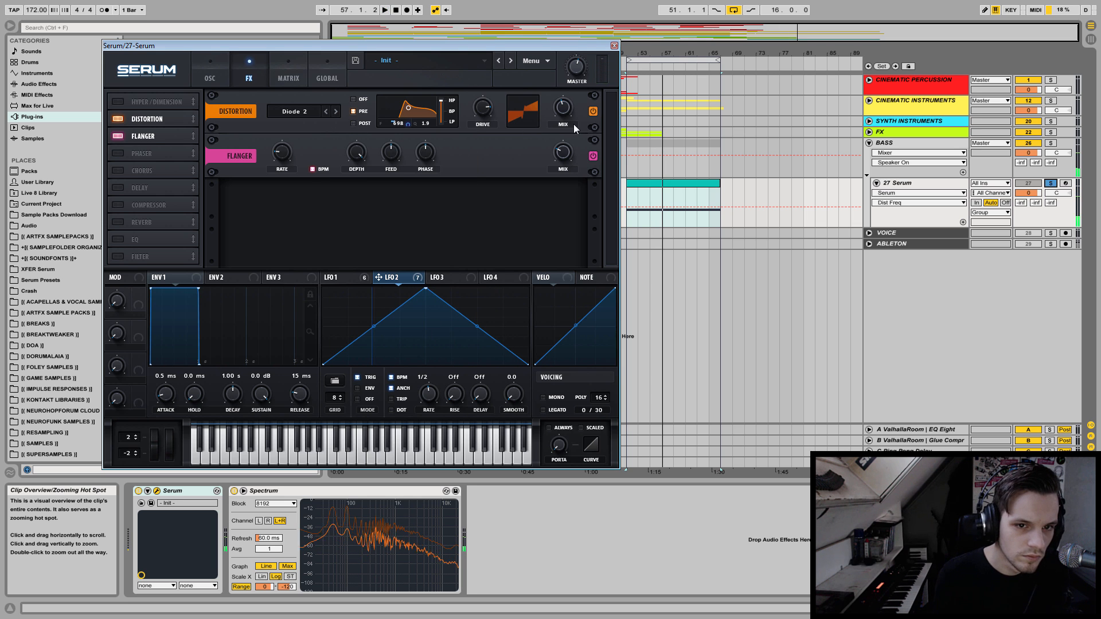
key(space)
click(593, 111)
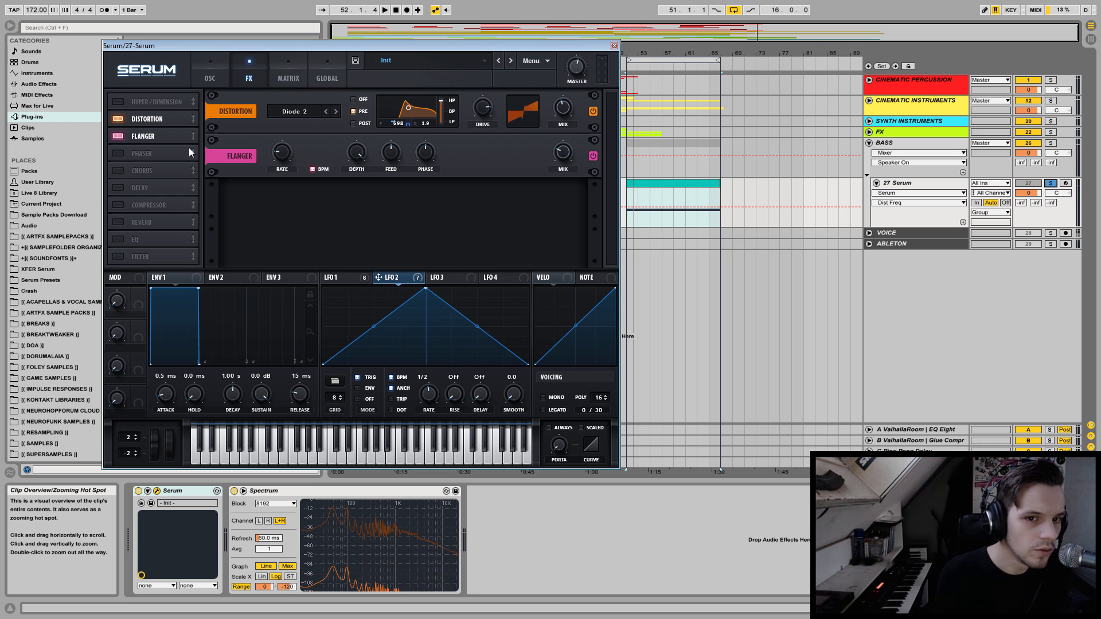
Enable the Phaser effect, sync its rate to BPM and set its mix to about 29%.
click(115, 152)
click(559, 204)
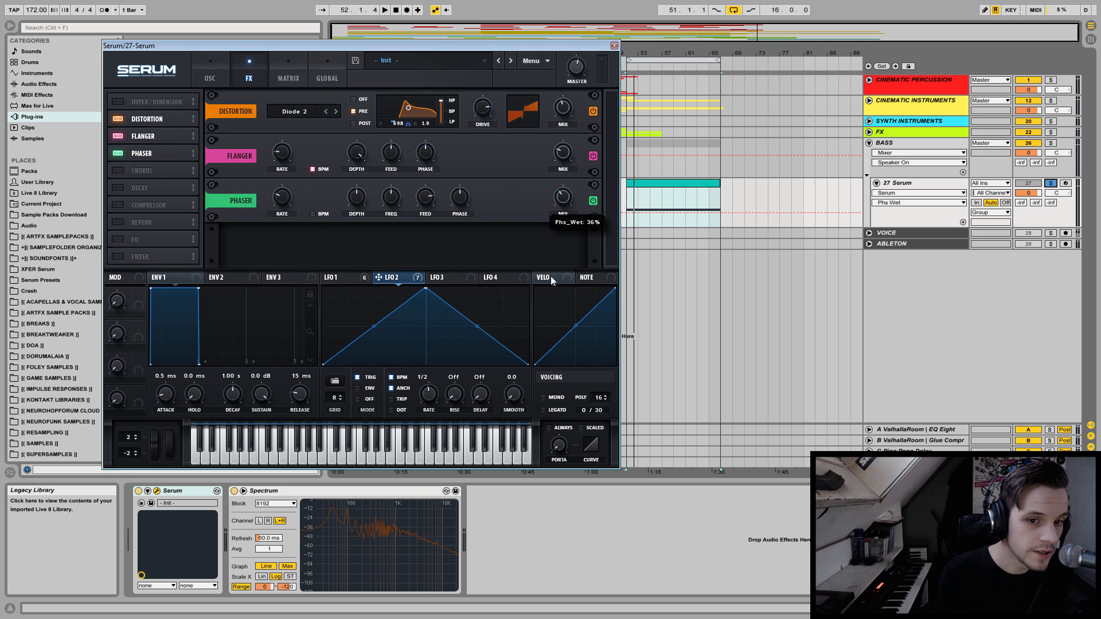
click(283, 200)
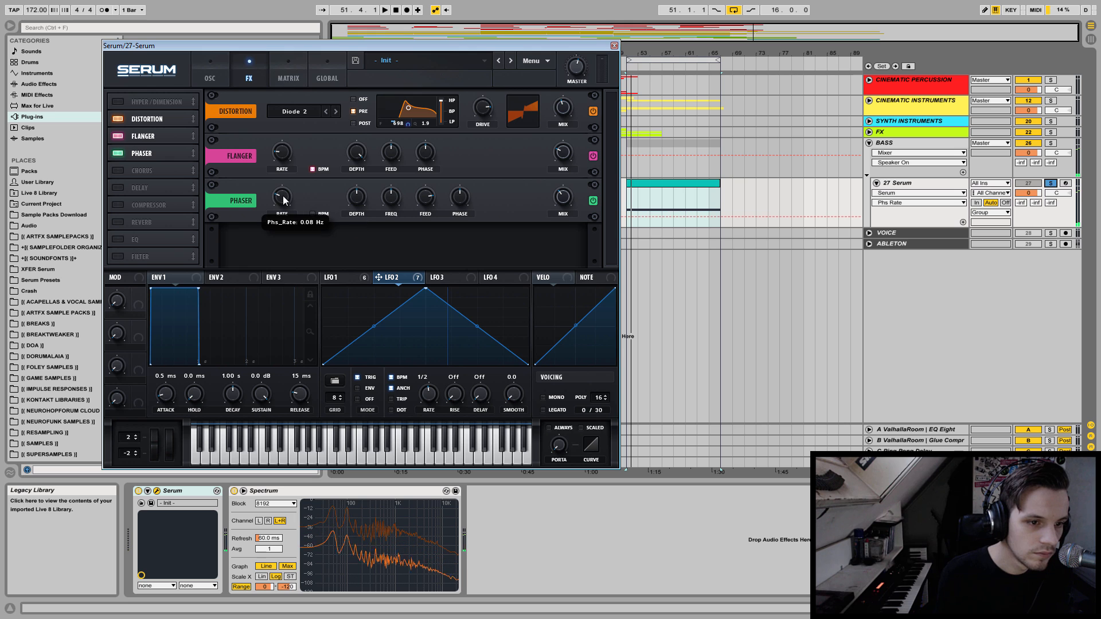
click(314, 212)
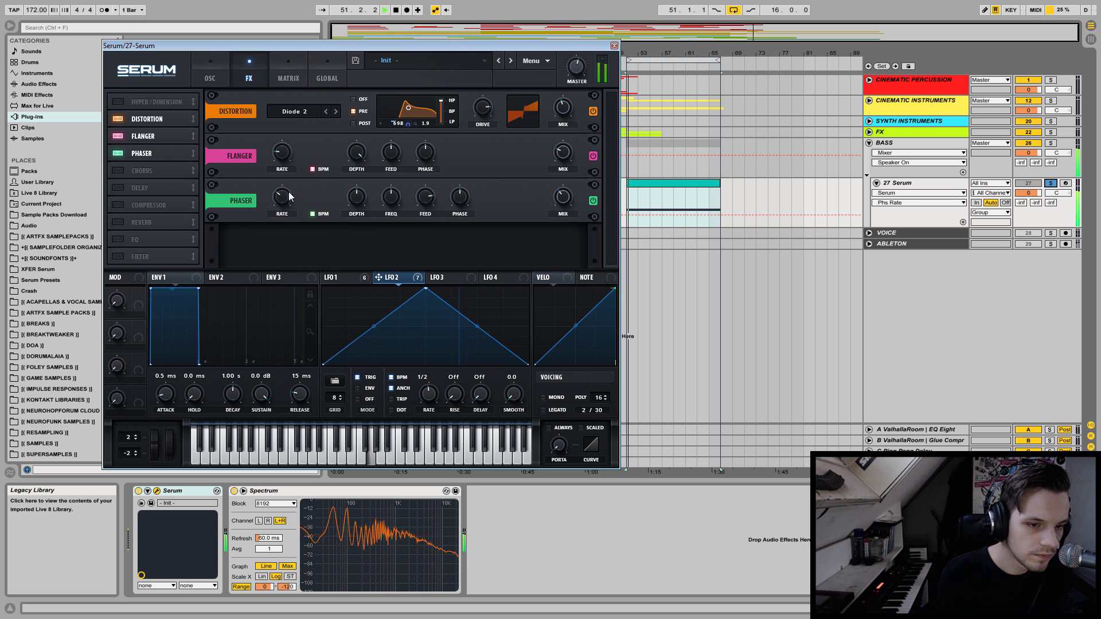
click(563, 197)
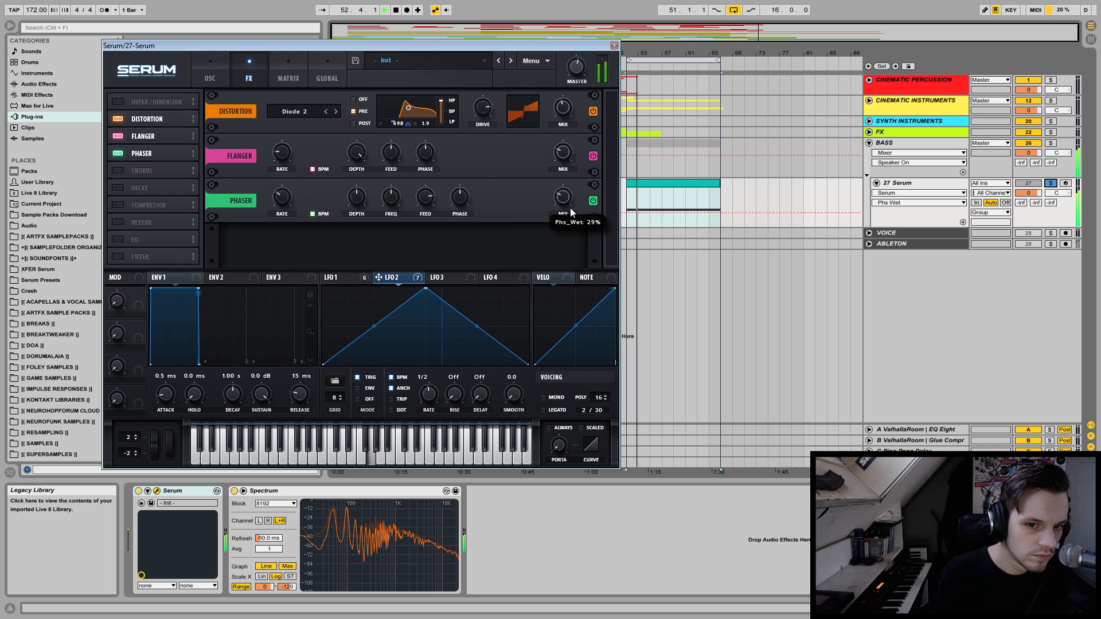
Reorder the effects so the Phaser comes first, followed by the Flanger and the Distortion, and listen to the result.
mouse_move(152, 153)
mouse_down()
mouse_move(154, 104)
mouse_move(152, 136)
mouse_up()
key(space)
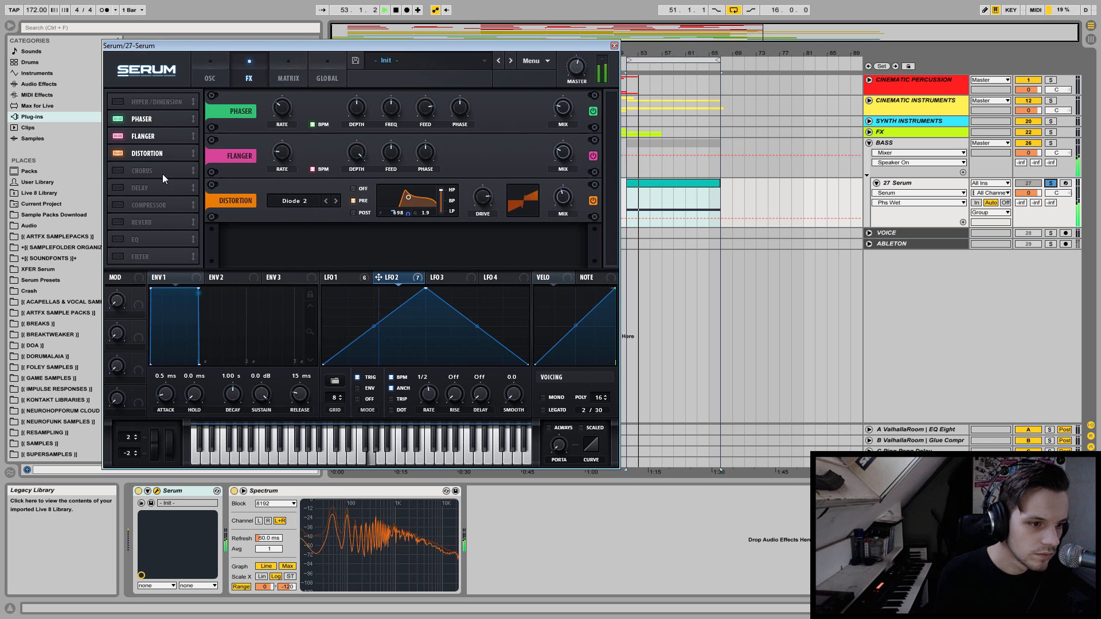
key(space)
Enable the EQ and Filter effects and place the Filter ahead of the EQ.
click(116, 239)
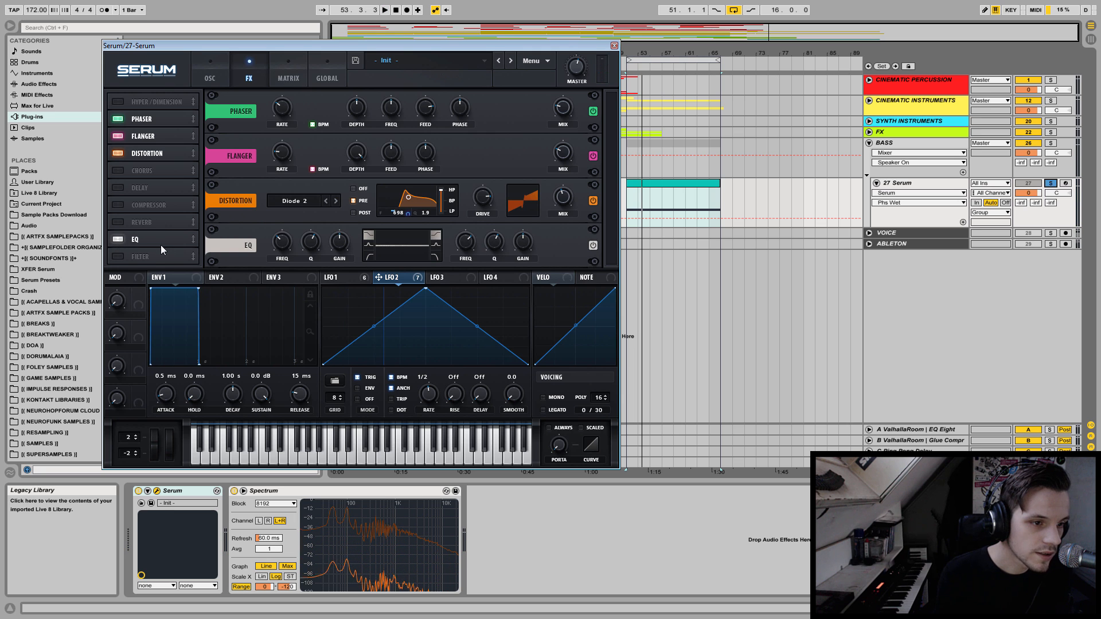
click(119, 256)
drag(144, 258, 151, 233)
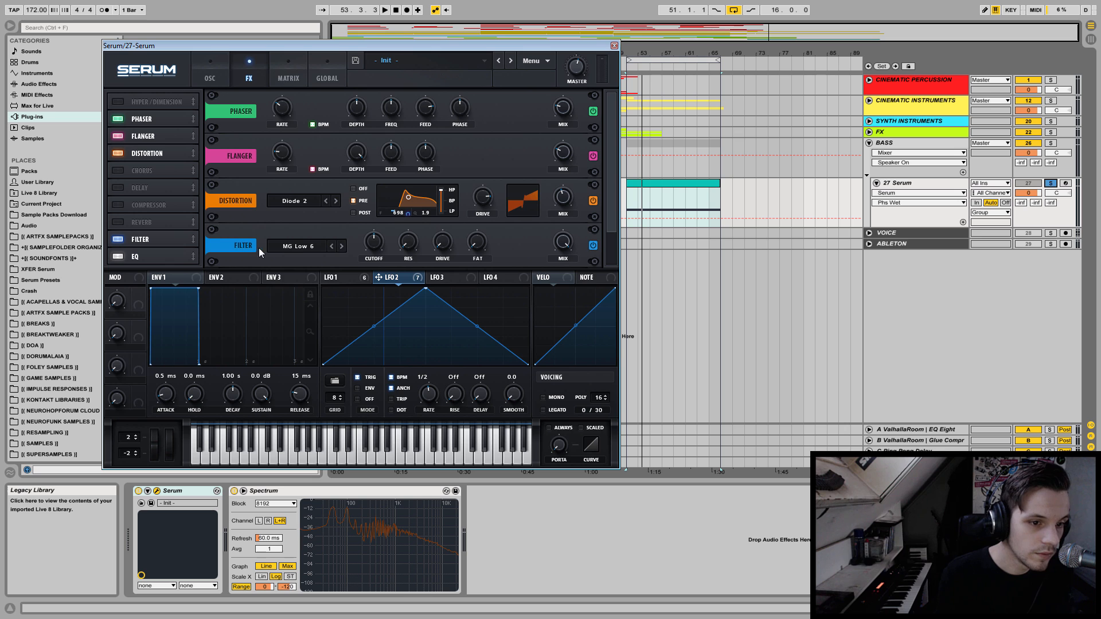
Set the effects filter to Notch 24, raise its resonance and move its cutoff to about 5424 Hz.
click(281, 247)
mouse_move(325, 265)
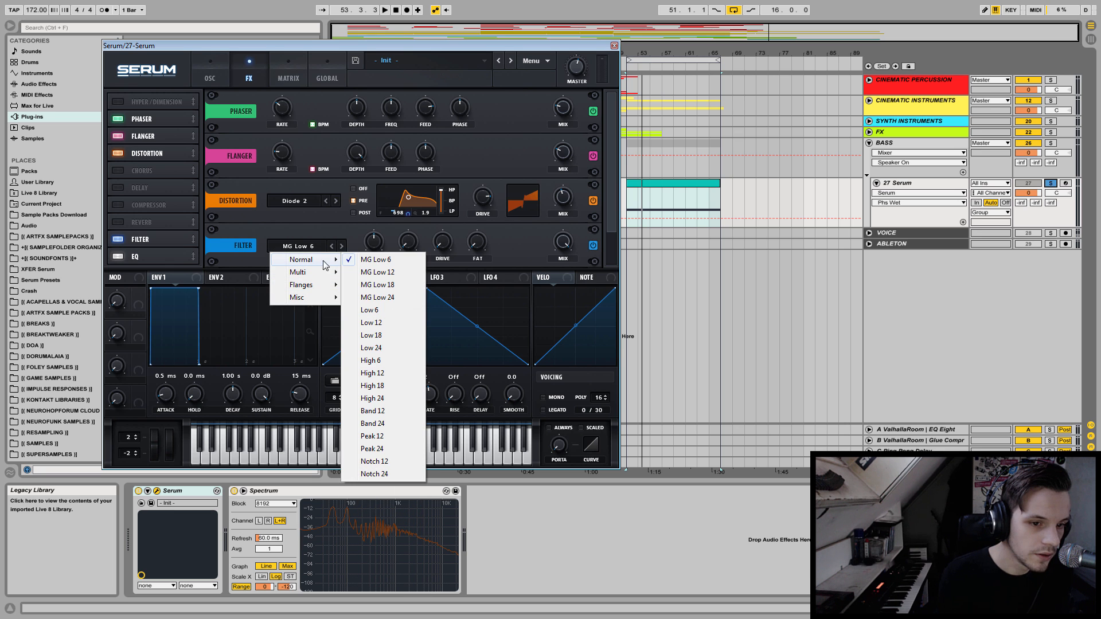
click(374, 474)
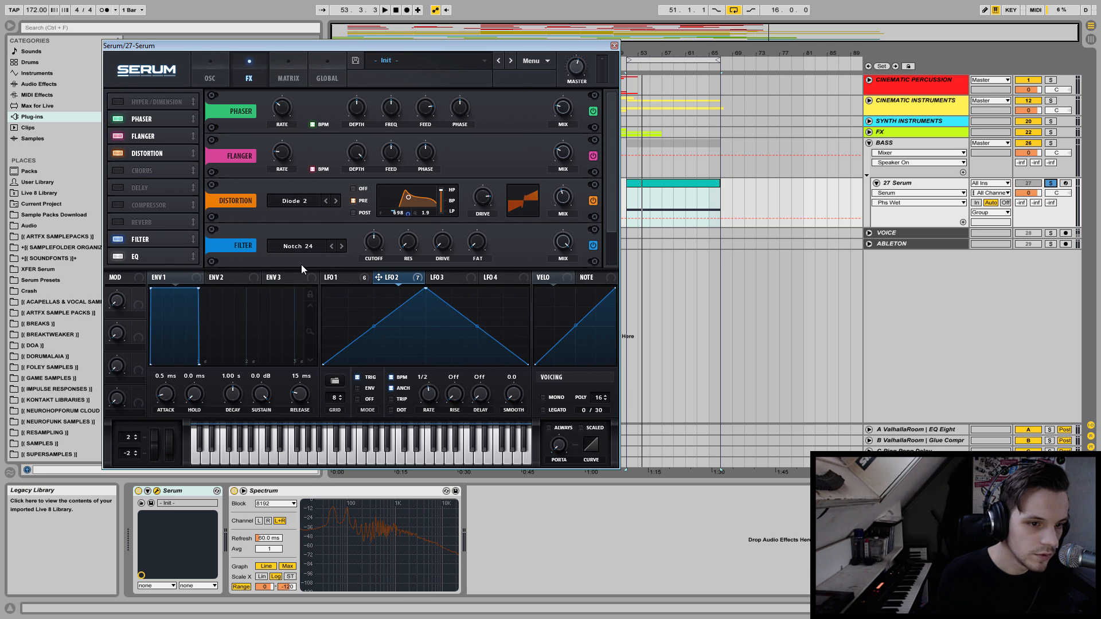
drag(401, 253, 408, 195)
drag(373, 238, 369, 174)
key(space)
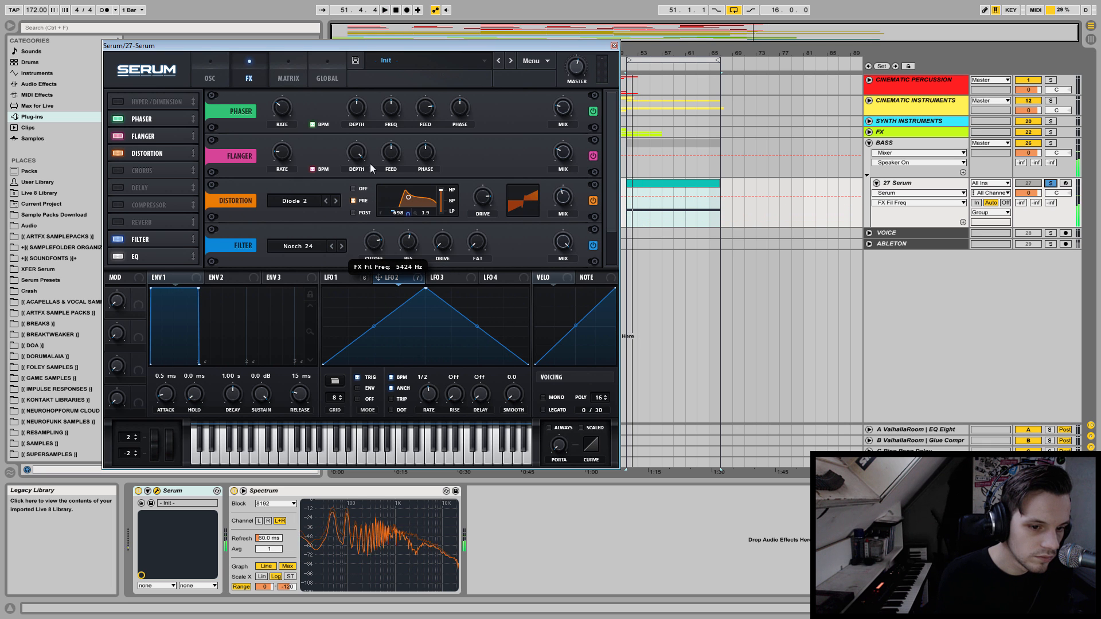
key(space)
Modulate the effects filter's cutoff with LFO 1 by about -27 and listen to the result.
click(338, 279)
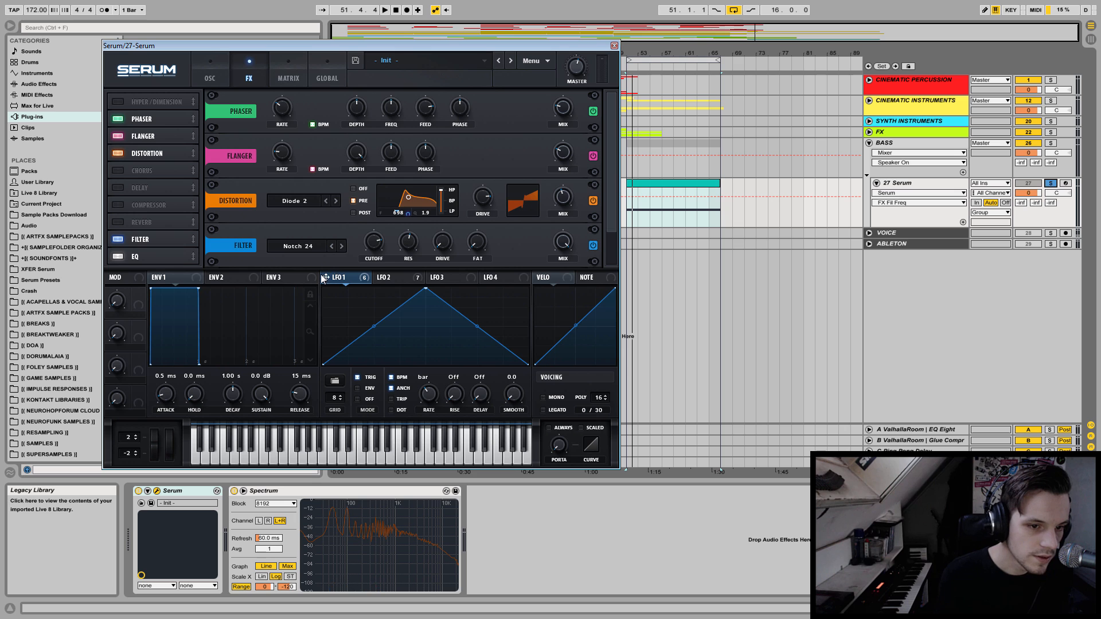
drag(363, 236, 376, 220)
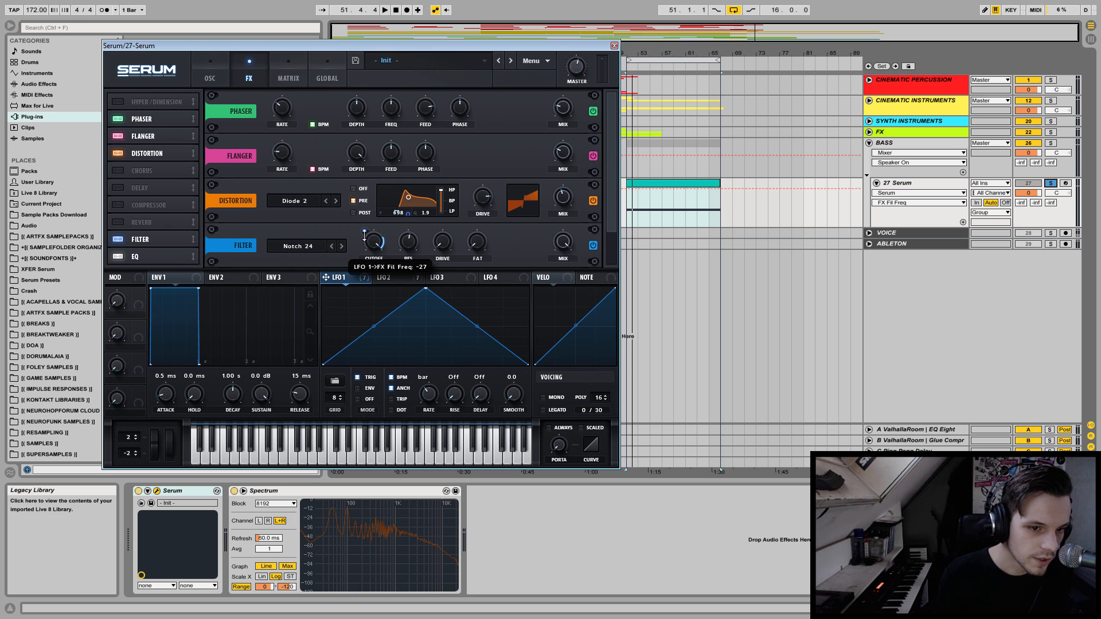
key(space)
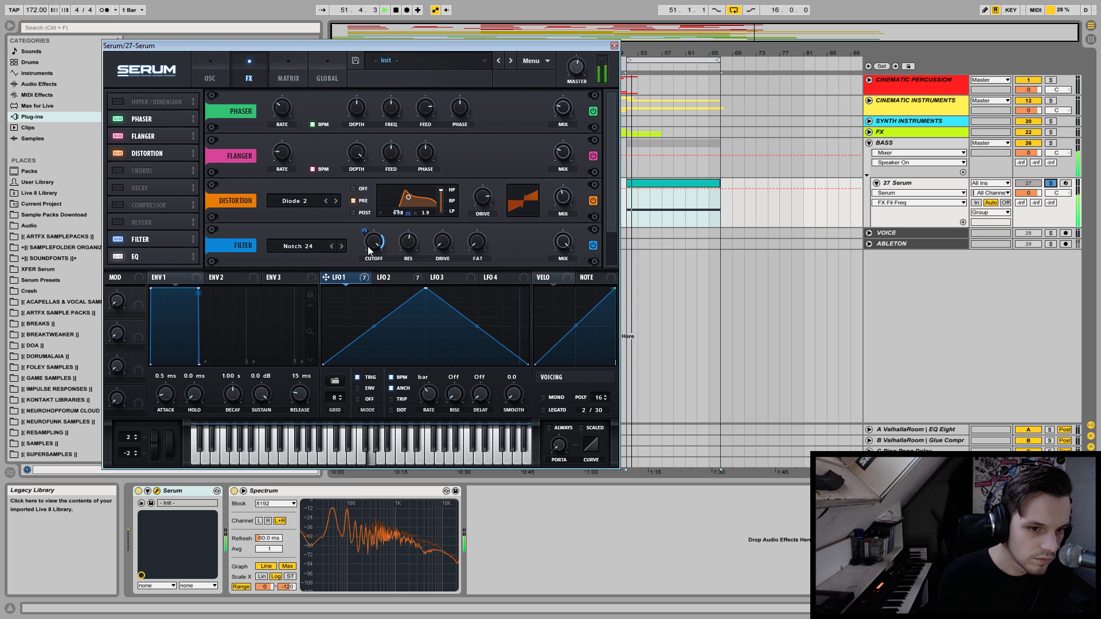
key(space)
Add LFO 2 modulation of about -23 to the effects filter's cutoff.
click(385, 277)
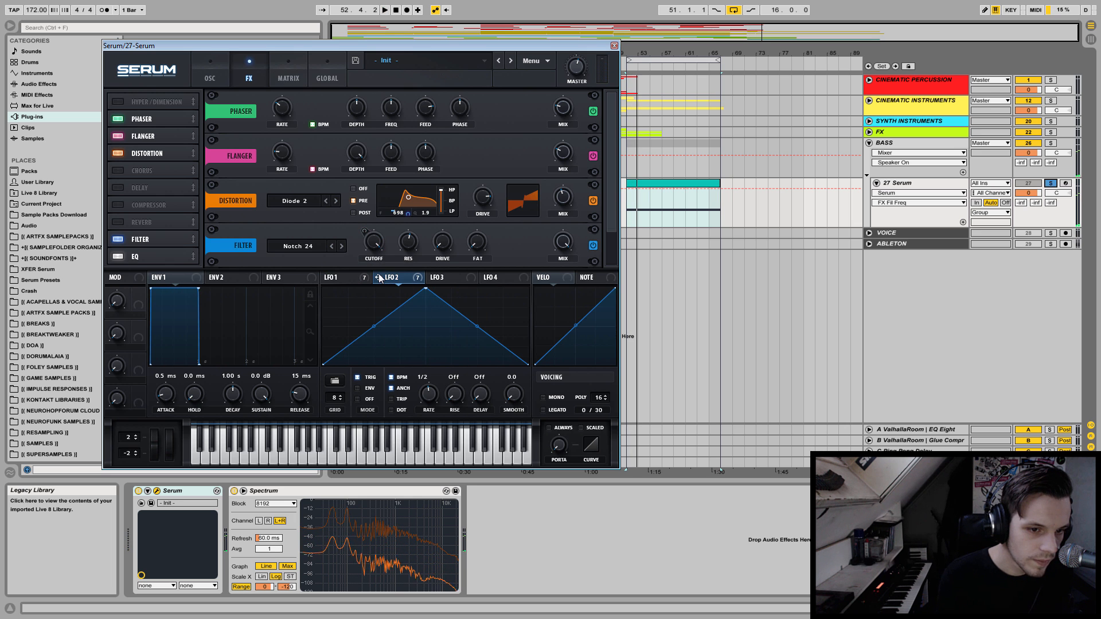
drag(363, 230, 352, 257)
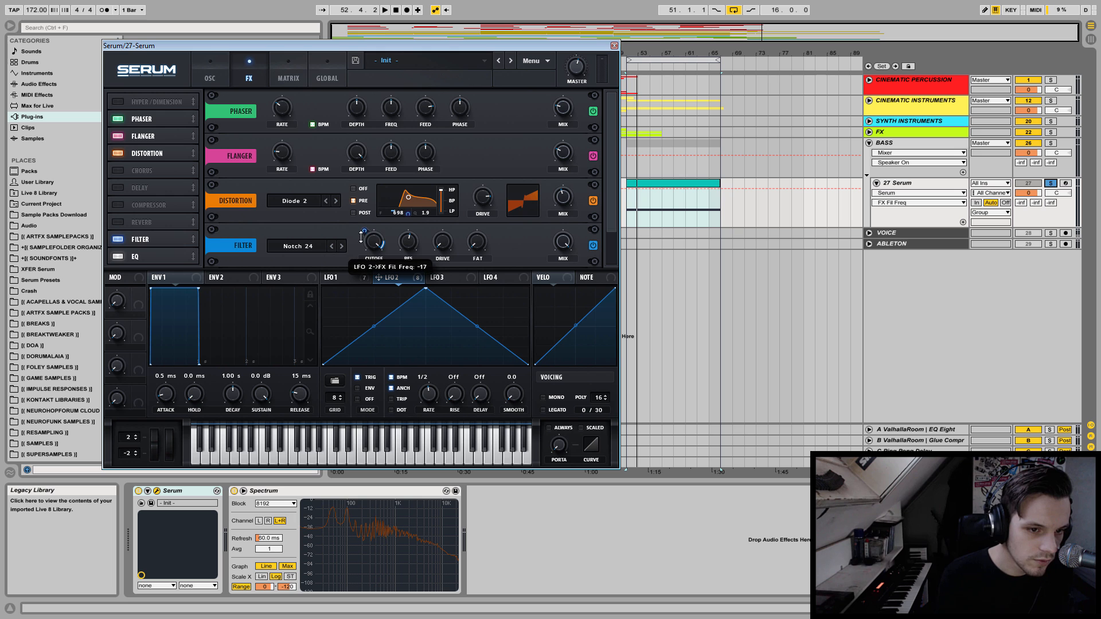
key(space)
mouse_move(364, 230)
mouse_down()
mouse_move(365, 221)
mouse_move(366, 234)
mouse_up()
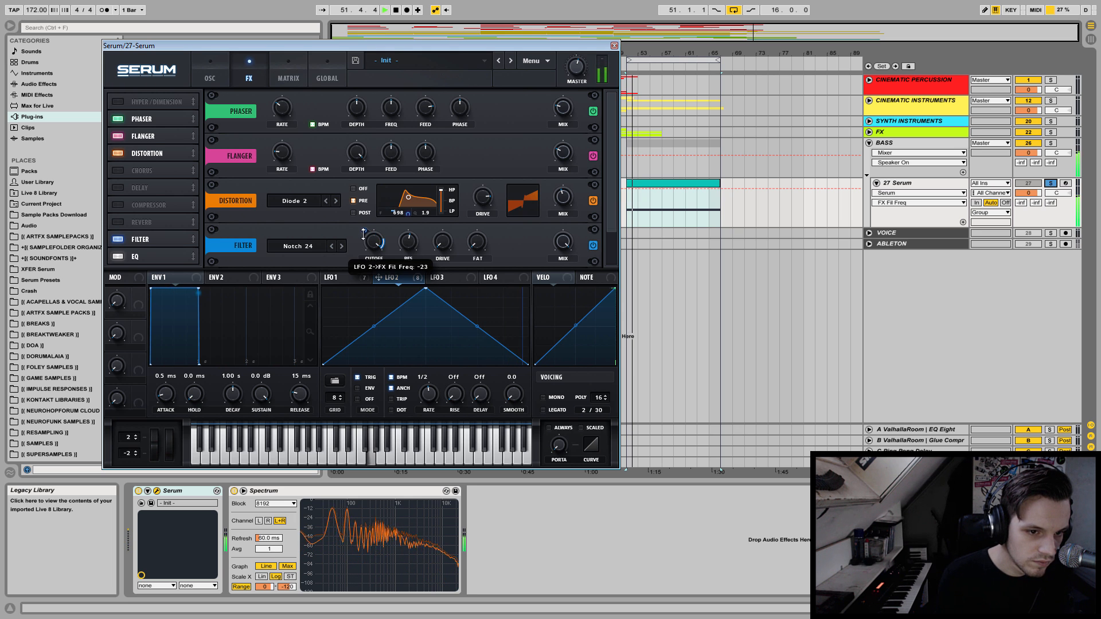
Adjust the effects filter's drive and cutoff by ear and set its mix to 100%.
drag(443, 242, 482, 222)
drag(563, 244, 555, 319)
mouse_move(371, 243)
mouse_down()
mouse_move(366, 259)
mouse_move(374, 242)
mouse_up()
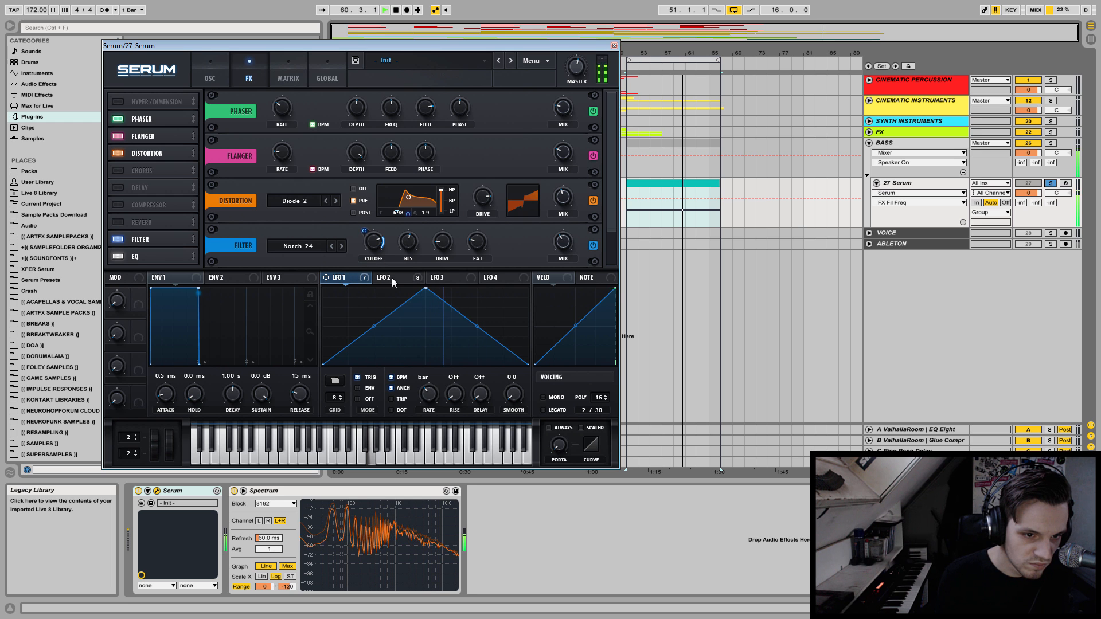
drag(552, 238, 545, 88)
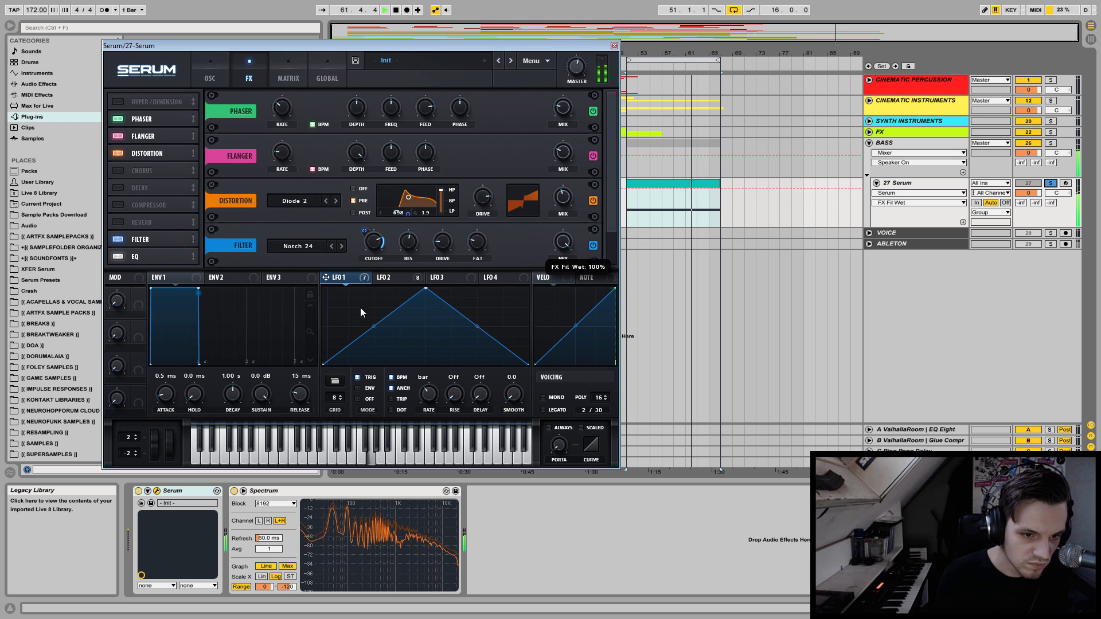
Adjust the effects filter's resonance by ear and bring its cutoff to about 2118 Hz.
drag(406, 243, 412, 328)
drag(401, 283, 411, 152)
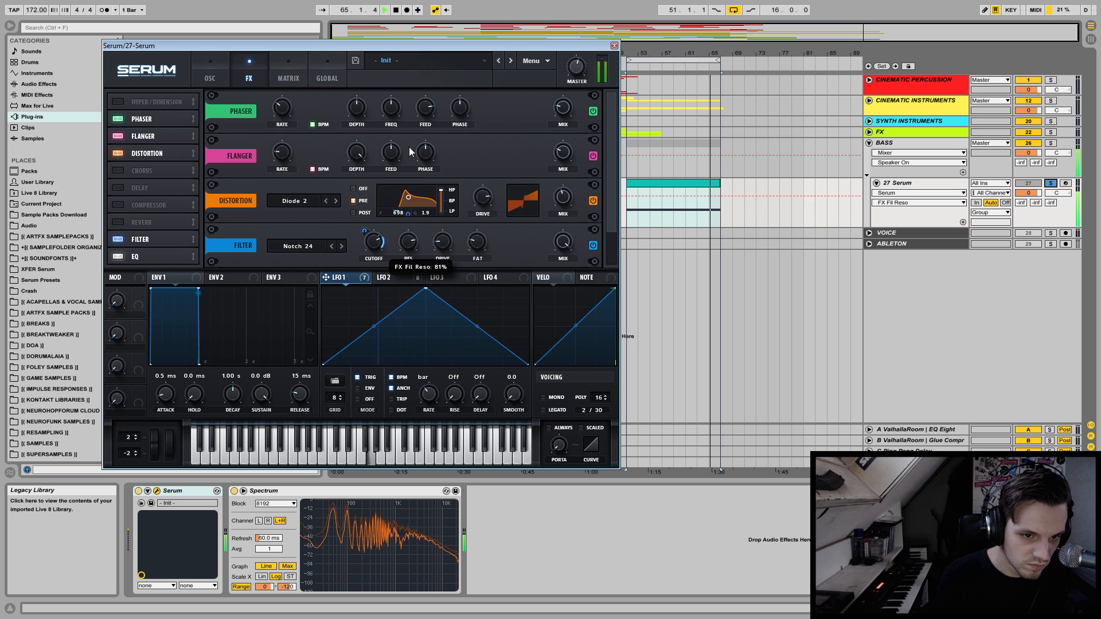
click(389, 280)
drag(374, 244, 383, 201)
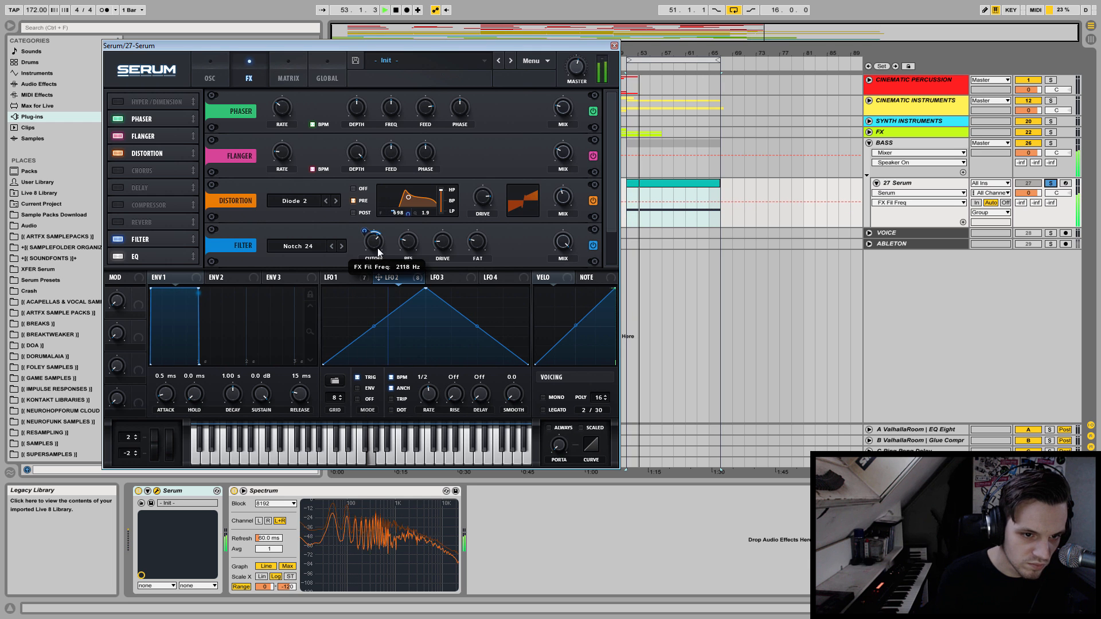
Try the effects filter ahead of the distortion and return it to its place after the distortion.
drag(153, 241, 159, 149)
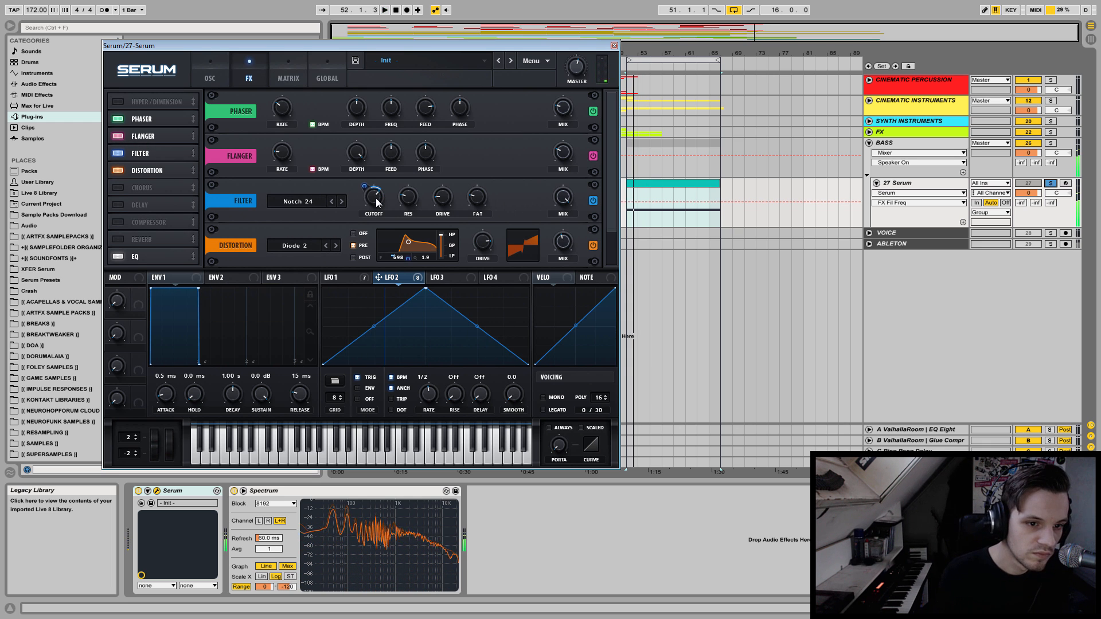
mouse_move(153, 156)
mouse_down()
mouse_move(155, 194)
mouse_move(157, 164)
mouse_move(161, 177)
mouse_up()
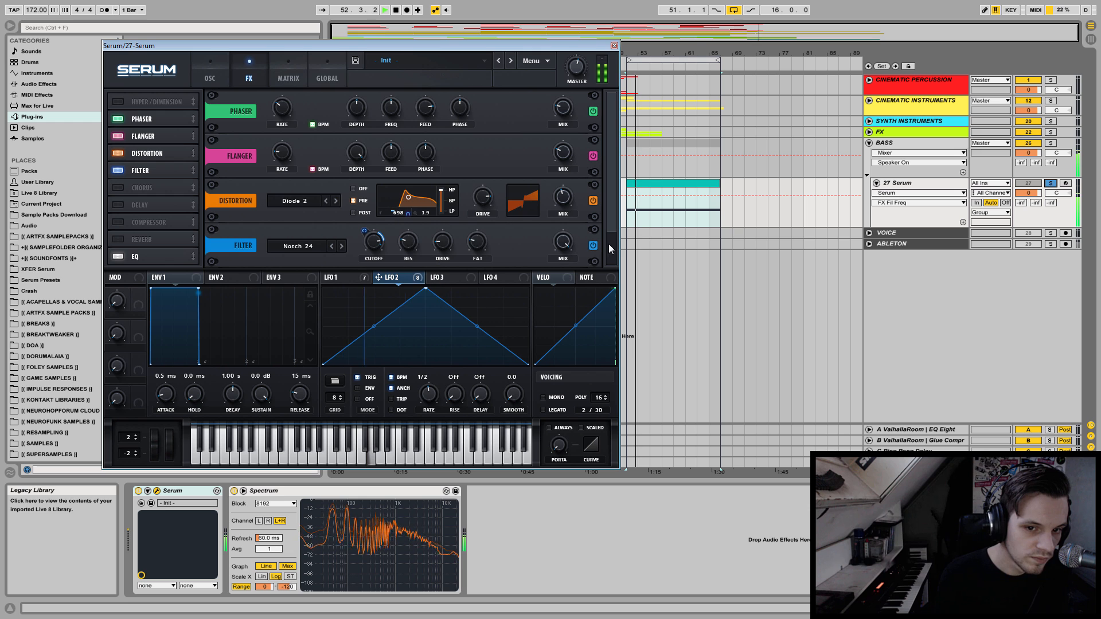
Raise the EQ's high-band gain to about 2.5 dB, adjust its low-band gain and listen to the result.
drag(613, 218, 570, 290)
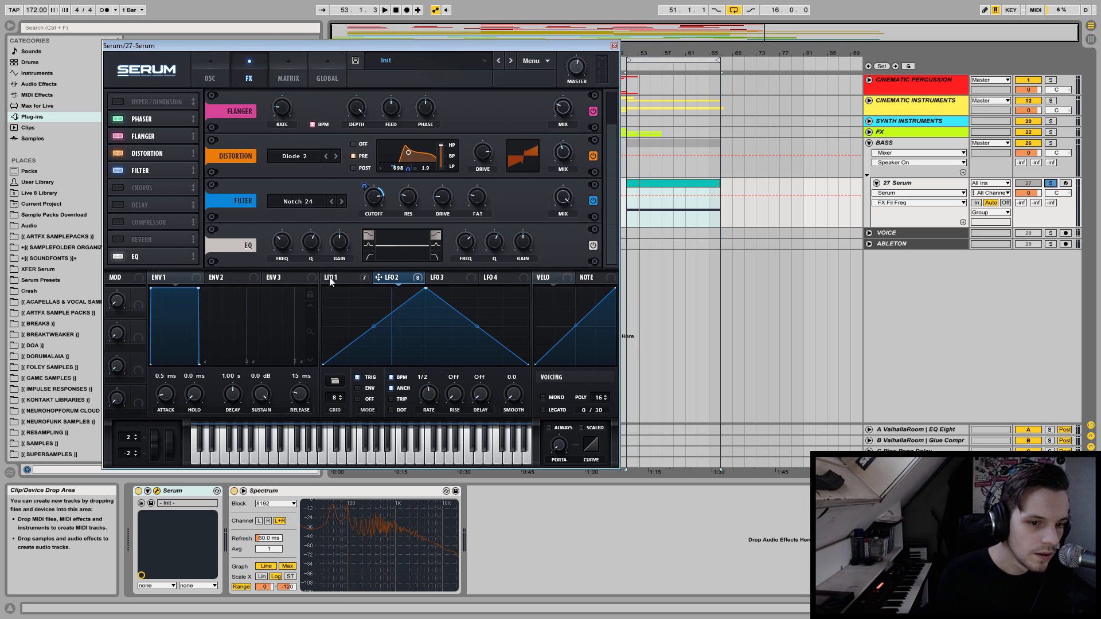
drag(522, 242, 525, 228)
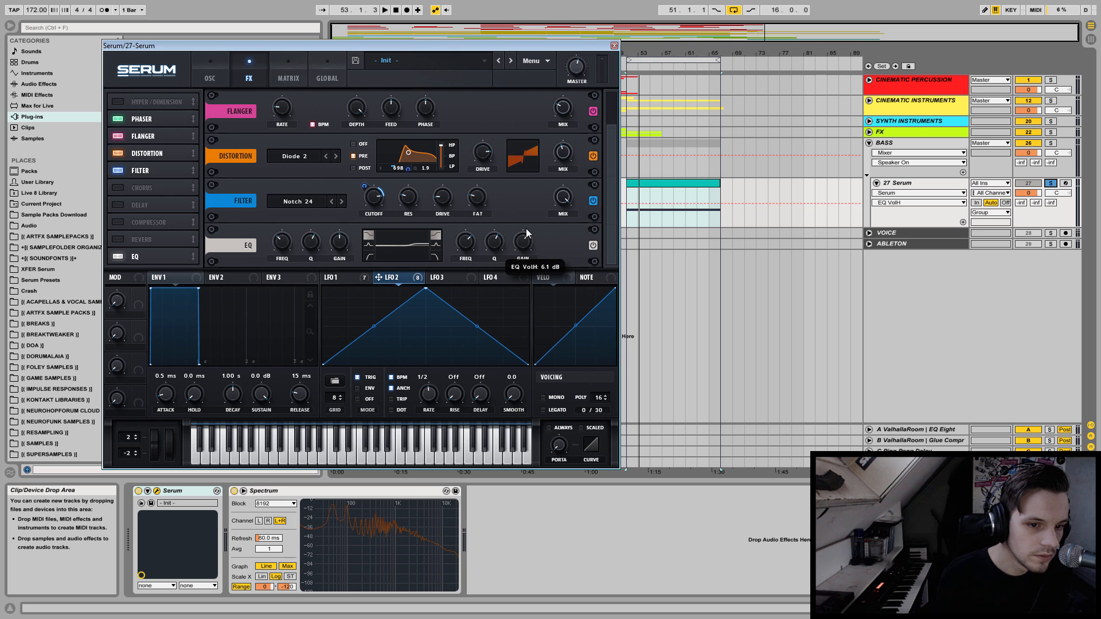
key(space)
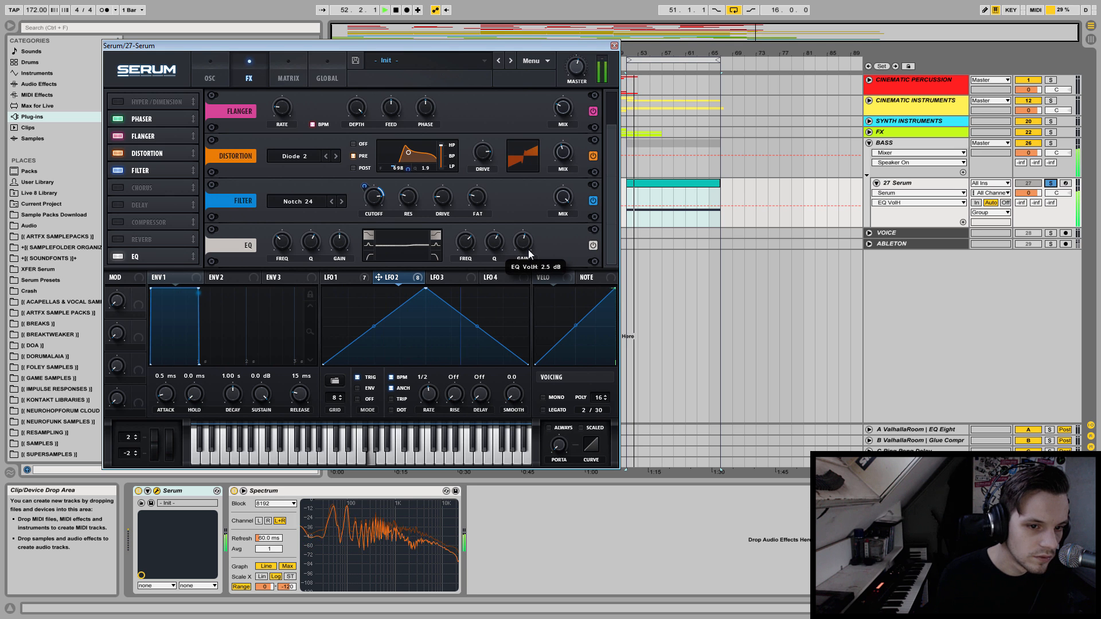
mouse_move(331, 247)
mouse_down()
mouse_move(331, 260)
mouse_move(341, 246)
mouse_up()
key(space)
Enable the sub oscillator at -3 octaves and route it directly to the output, bypassing the filter and effects.
key(space)
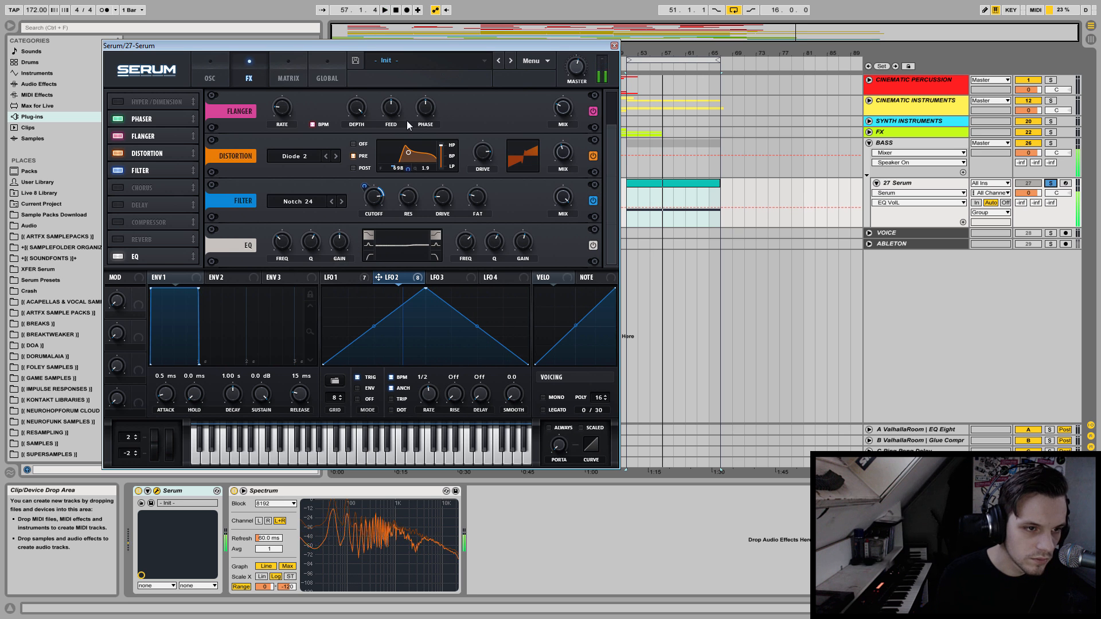
click(194, 70)
key(space)
click(115, 100)
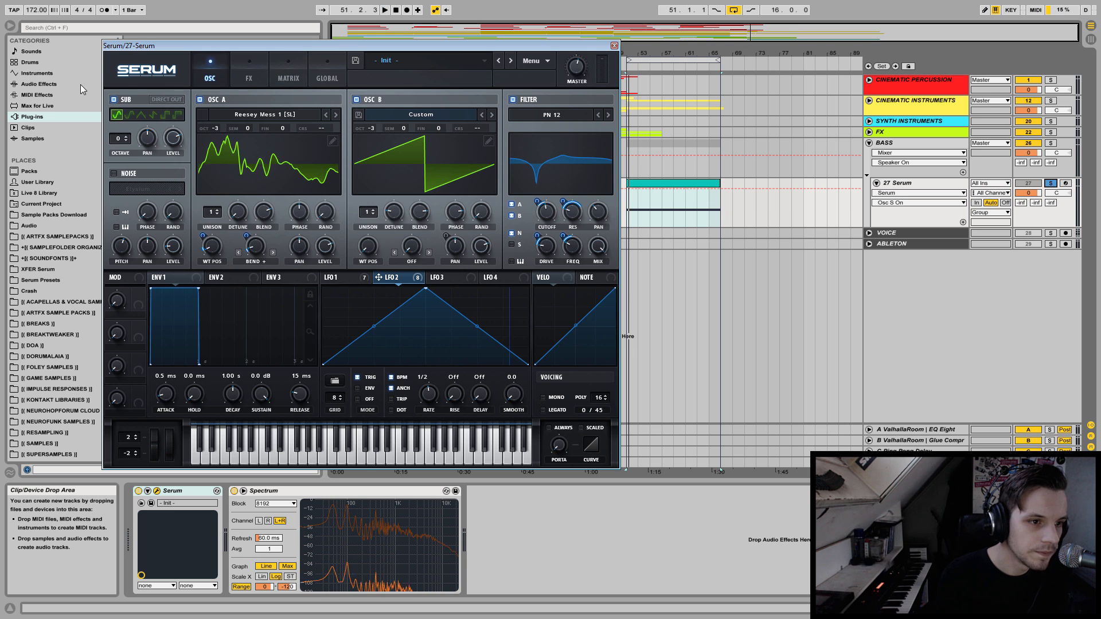
drag(120, 134, 115, 151)
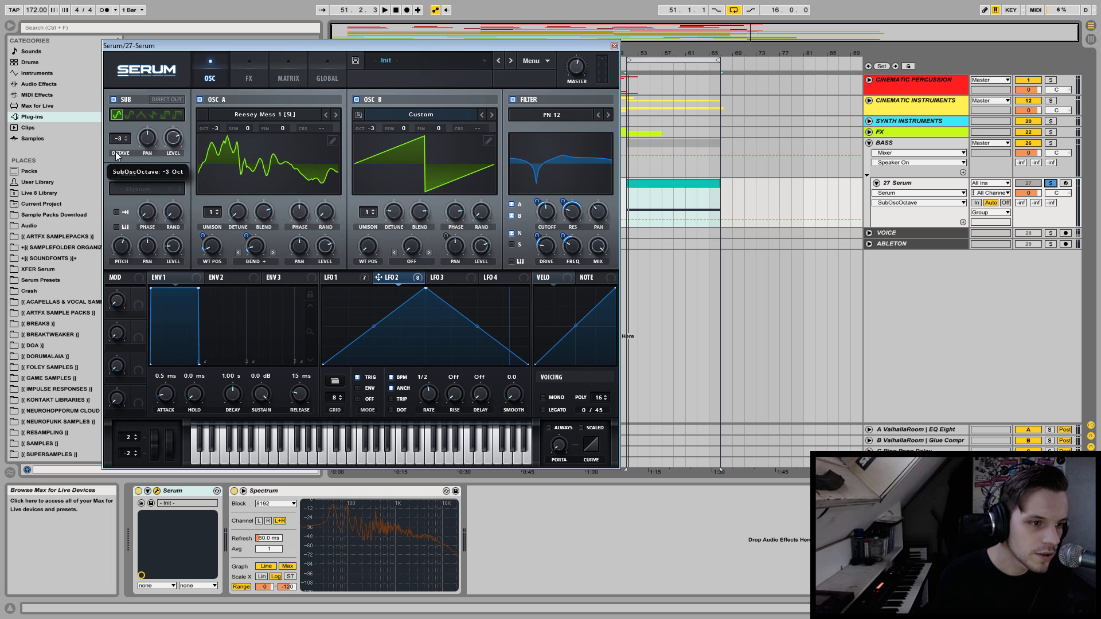
click(163, 100)
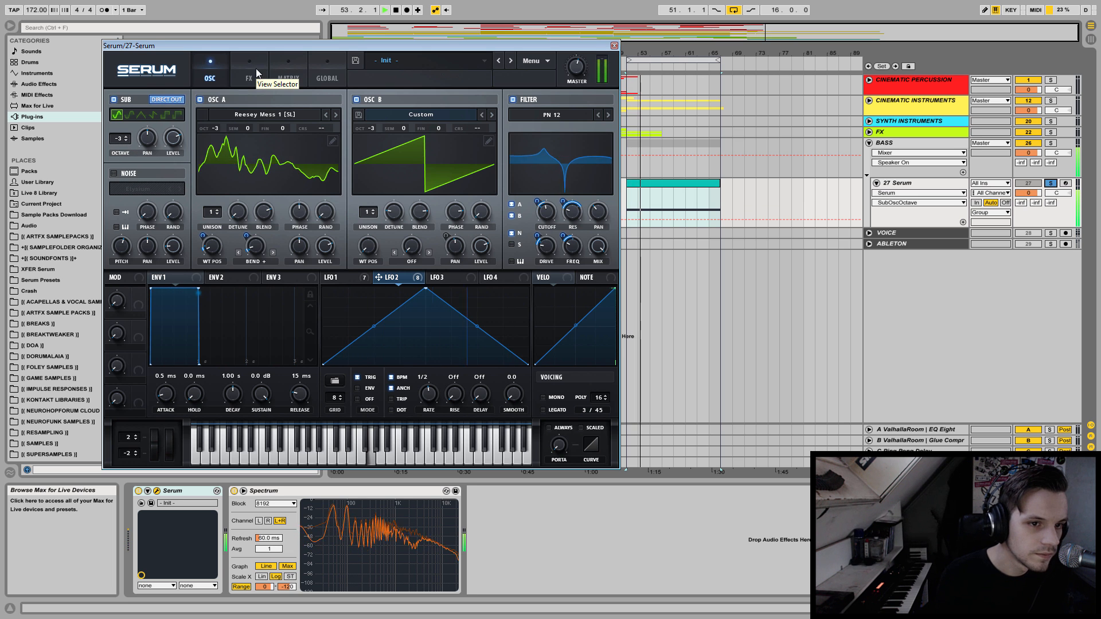
Audition alternative sub waveforms, including the triangle, with oscillators A and B switched off, and switch both oscillators back on.
click(200, 99)
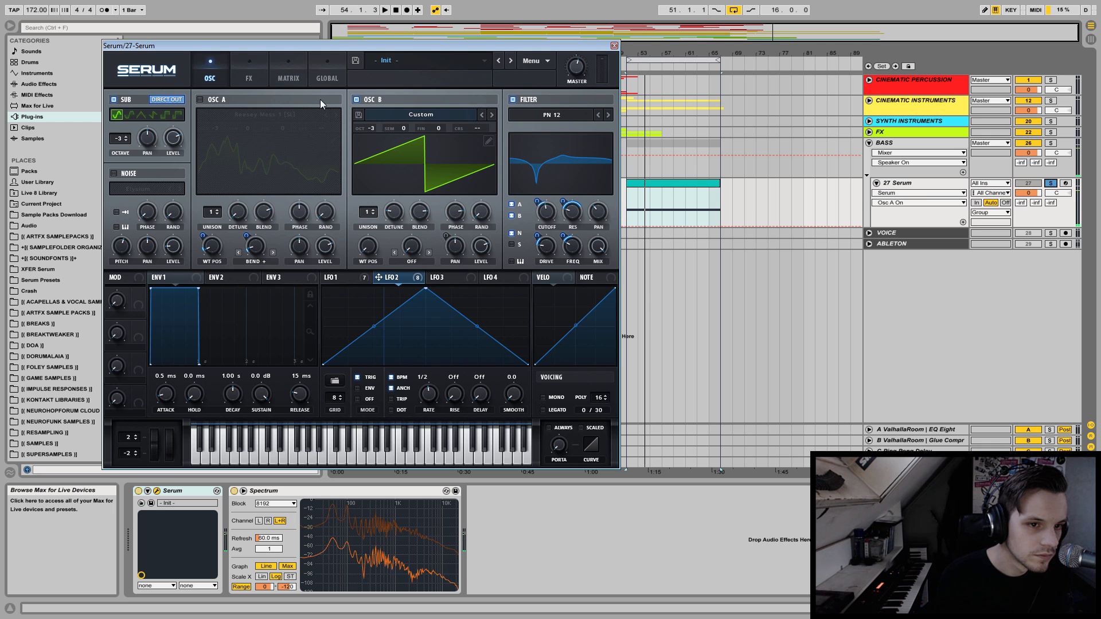
click(357, 99)
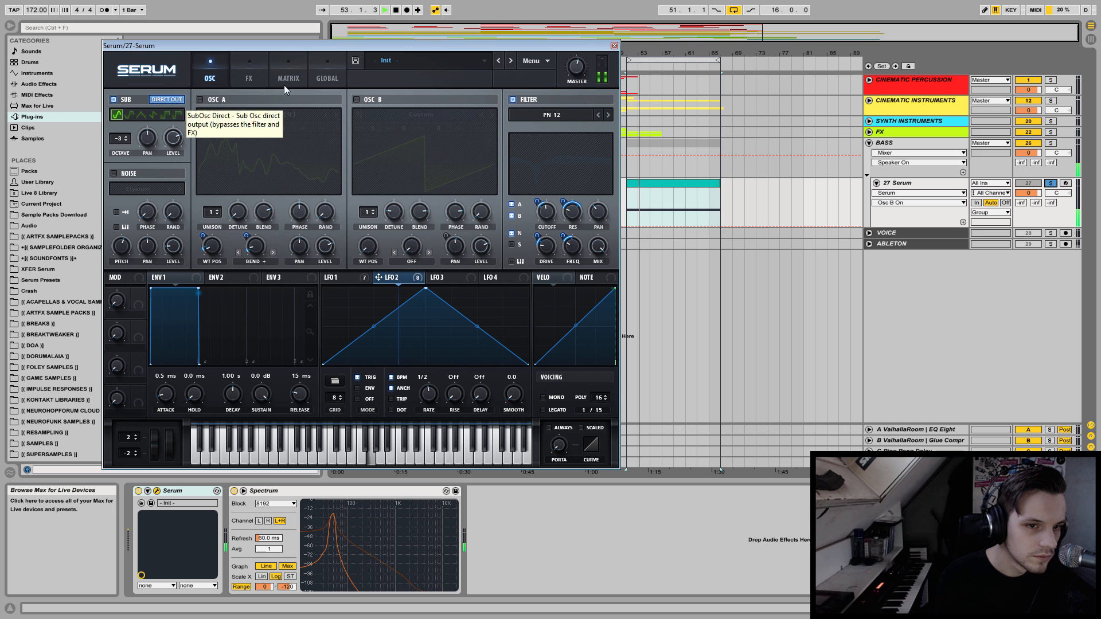
click(170, 137)
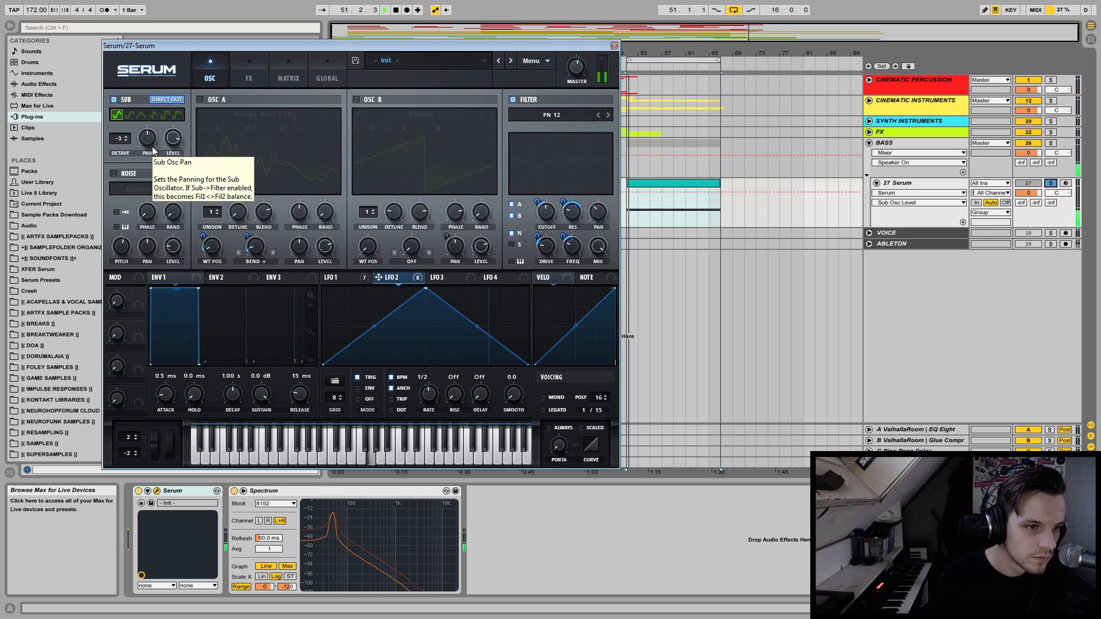
click(130, 115)
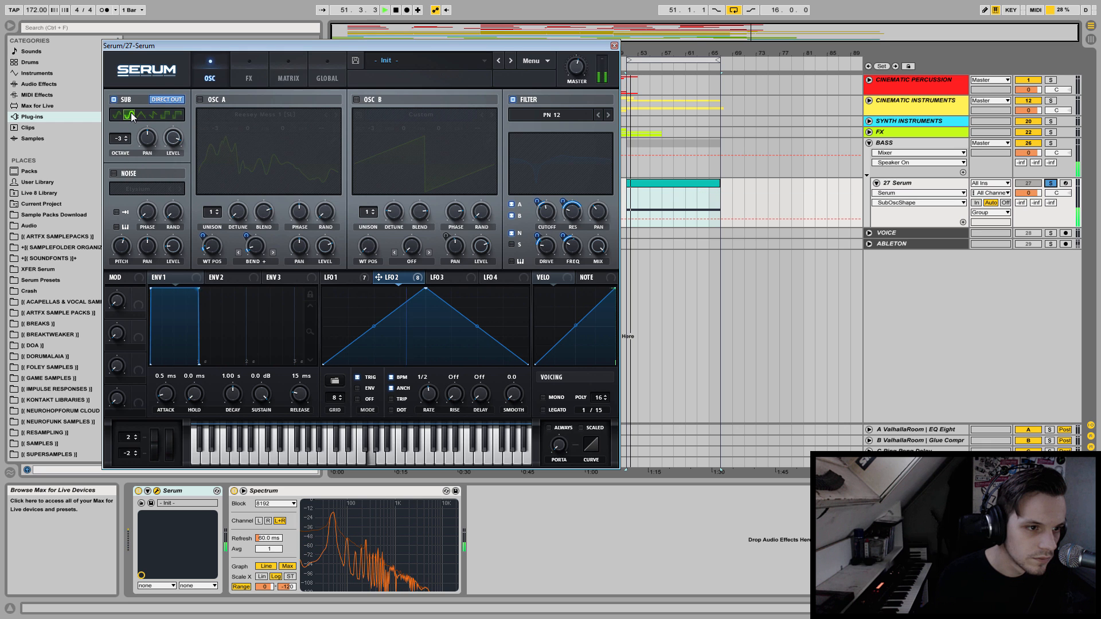
click(143, 116)
key(space)
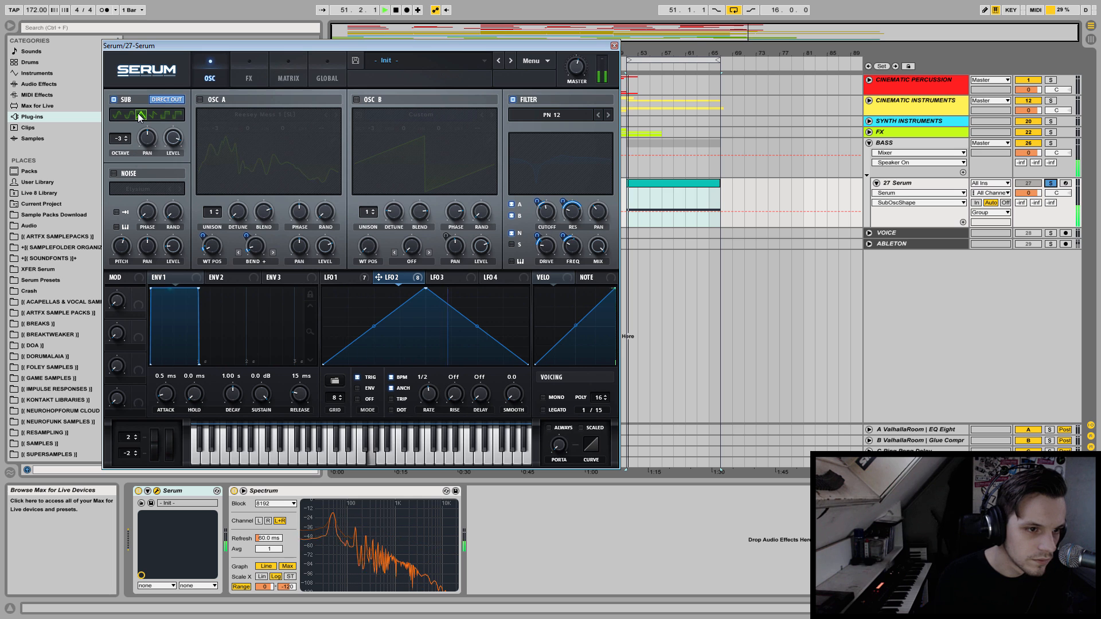
key(space)
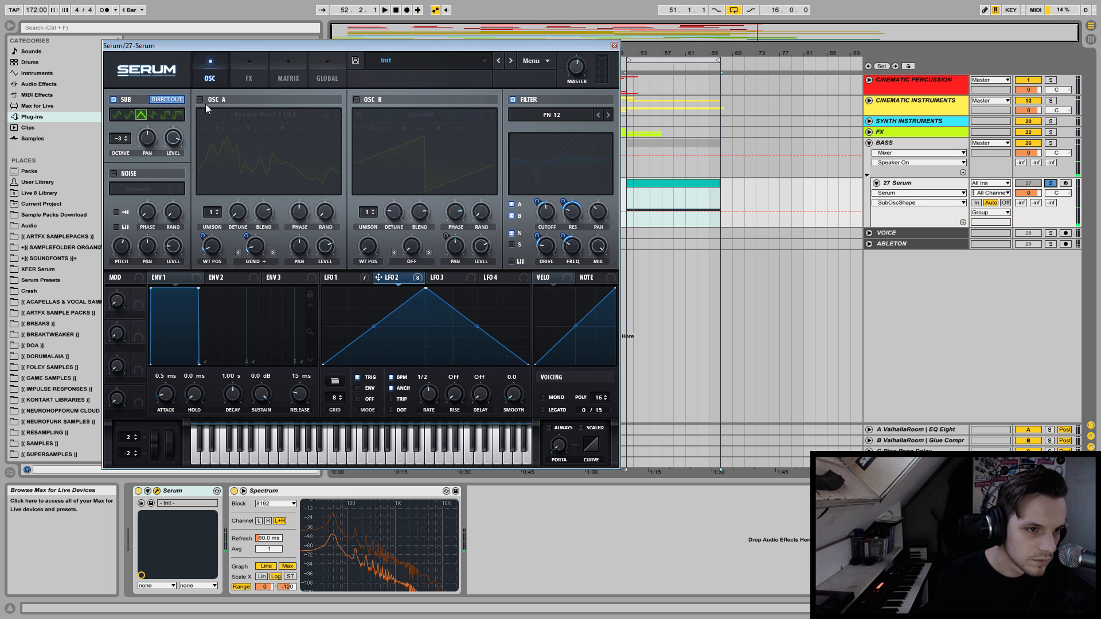
click(201, 101)
click(356, 100)
key(space)
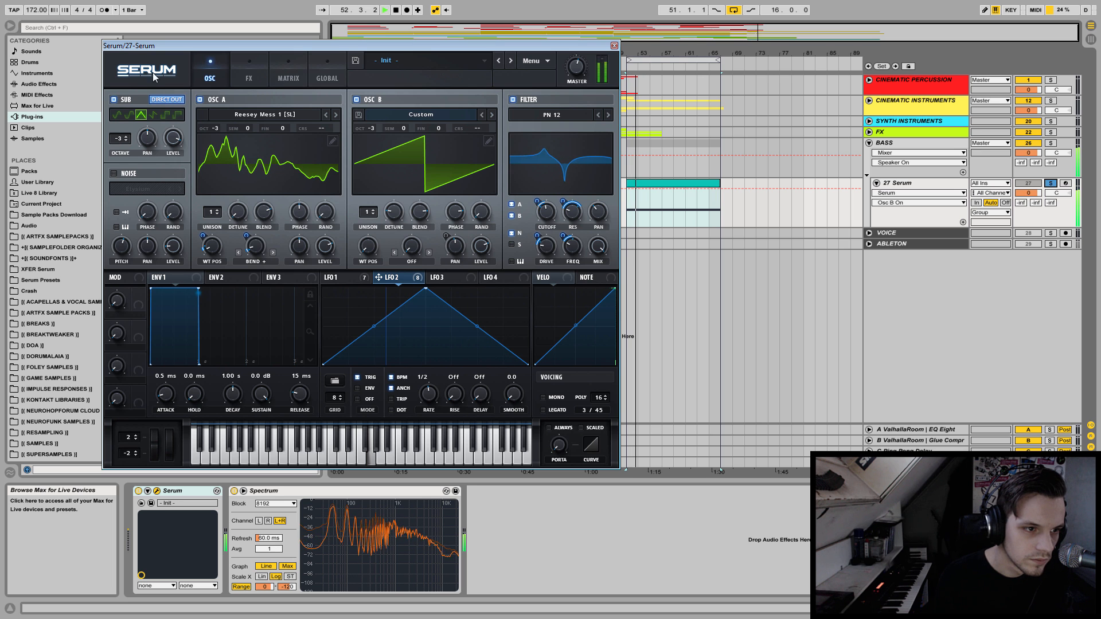
Compare sub waveforms against the full patch, choosing the sine shape and lowering the sub level to about 73%.
click(117, 115)
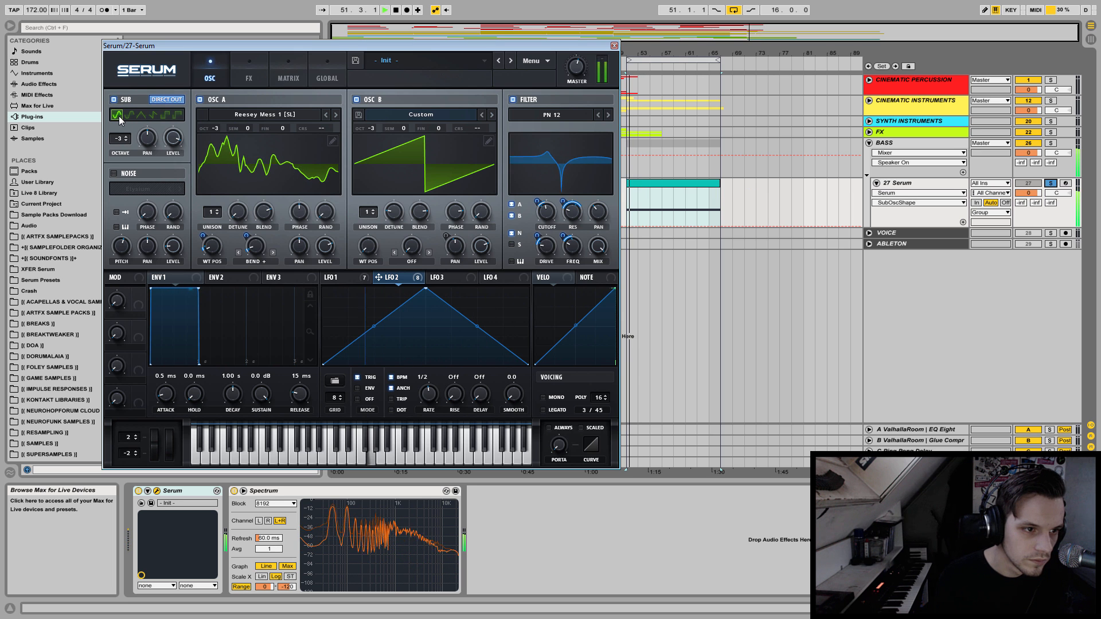
click(128, 116)
drag(173, 139, 170, 159)
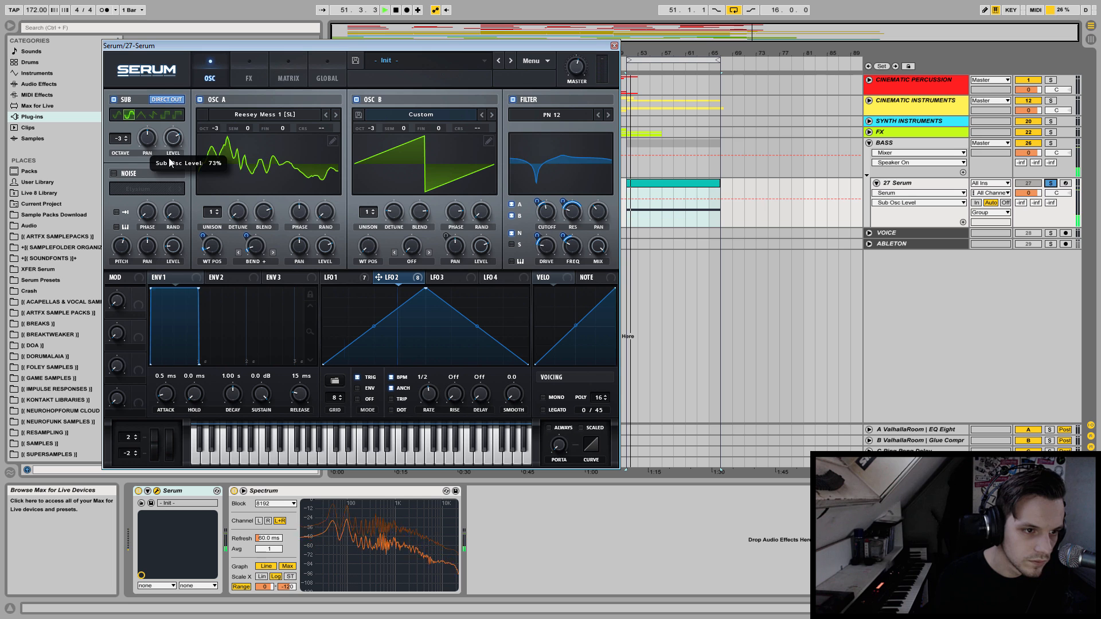
click(117, 116)
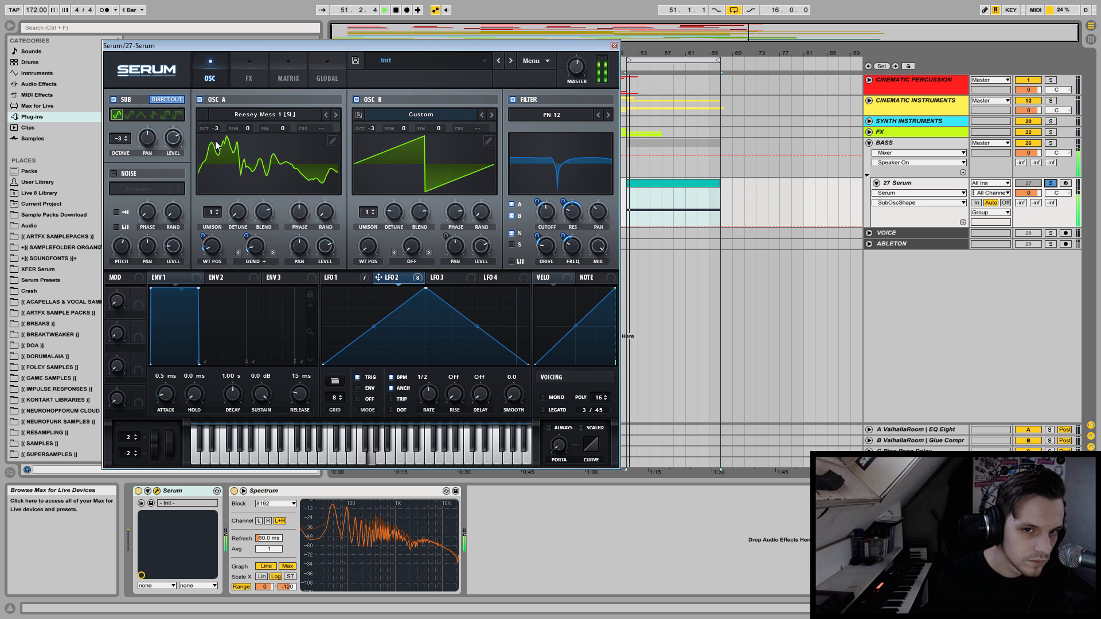
key(space)
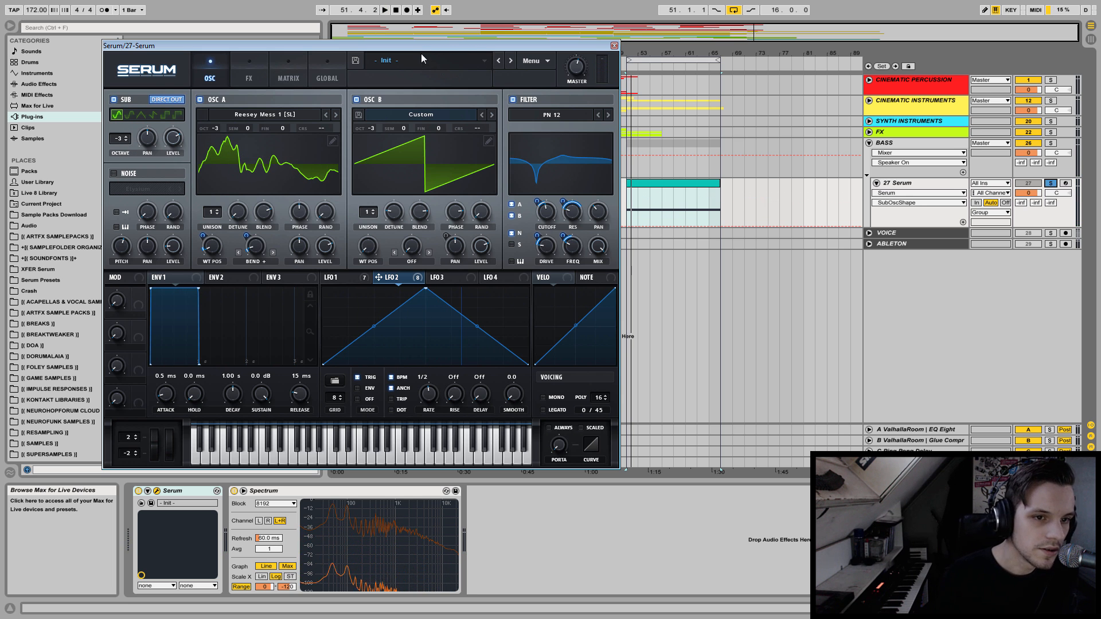
Close the Serum window, delete the Spectrum device from the track, listen to the bass and reopen Serum.
click(614, 46)
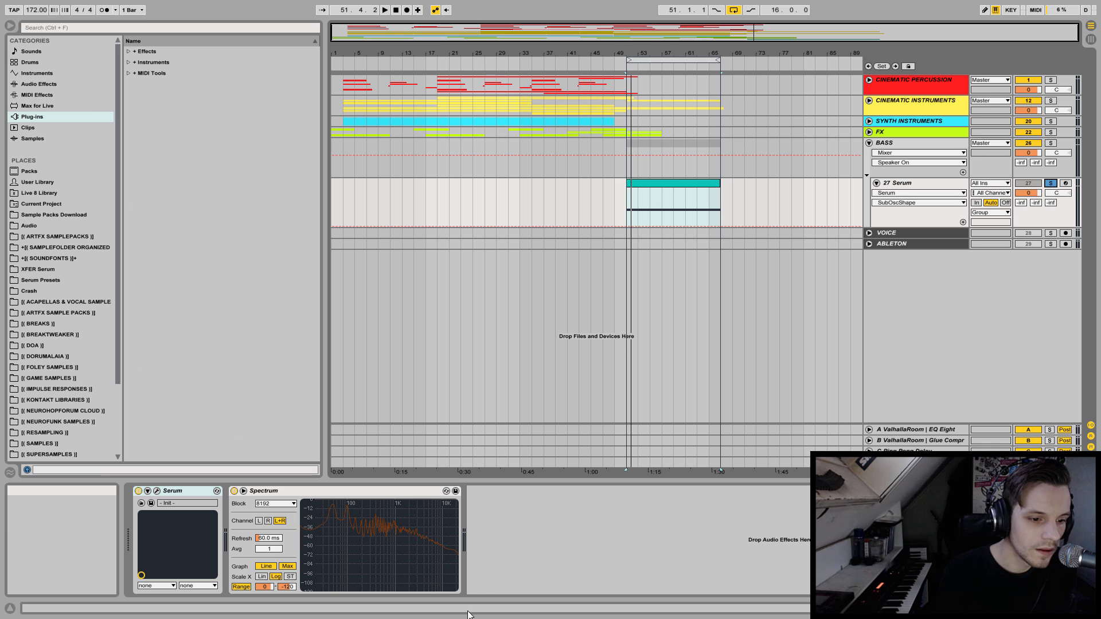
click(394, 490)
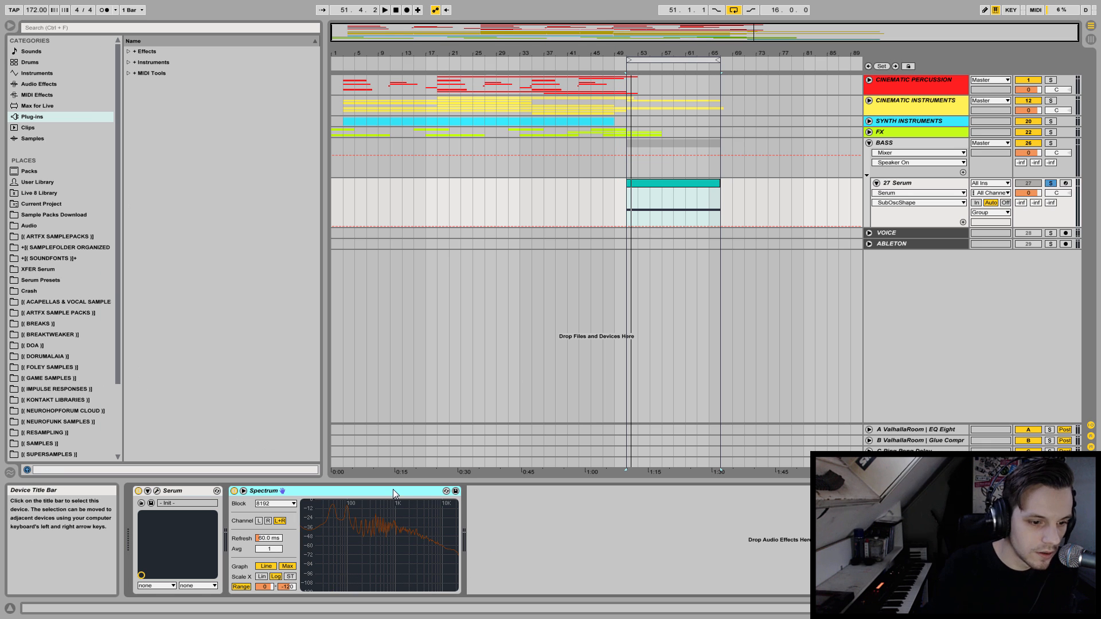
key(Delete)
key(space)
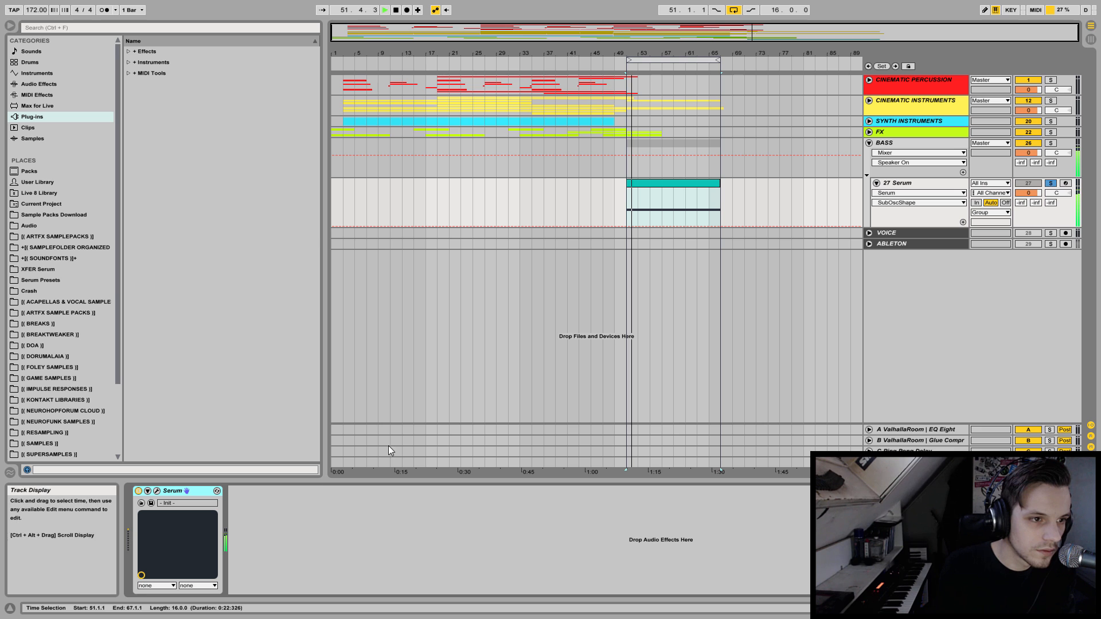
key(space)
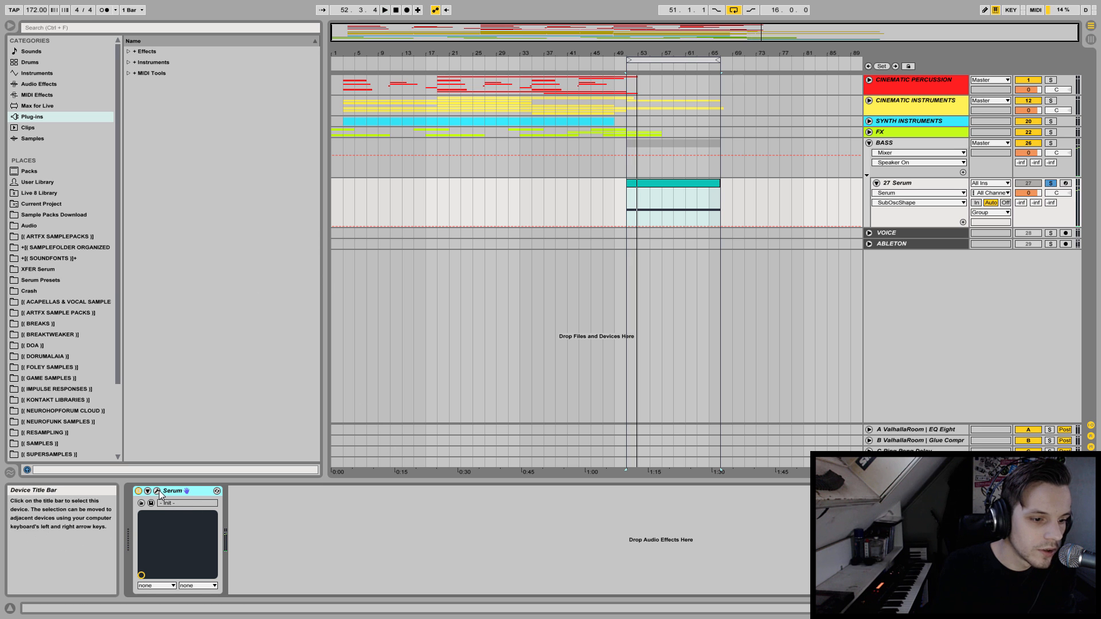
click(157, 491)
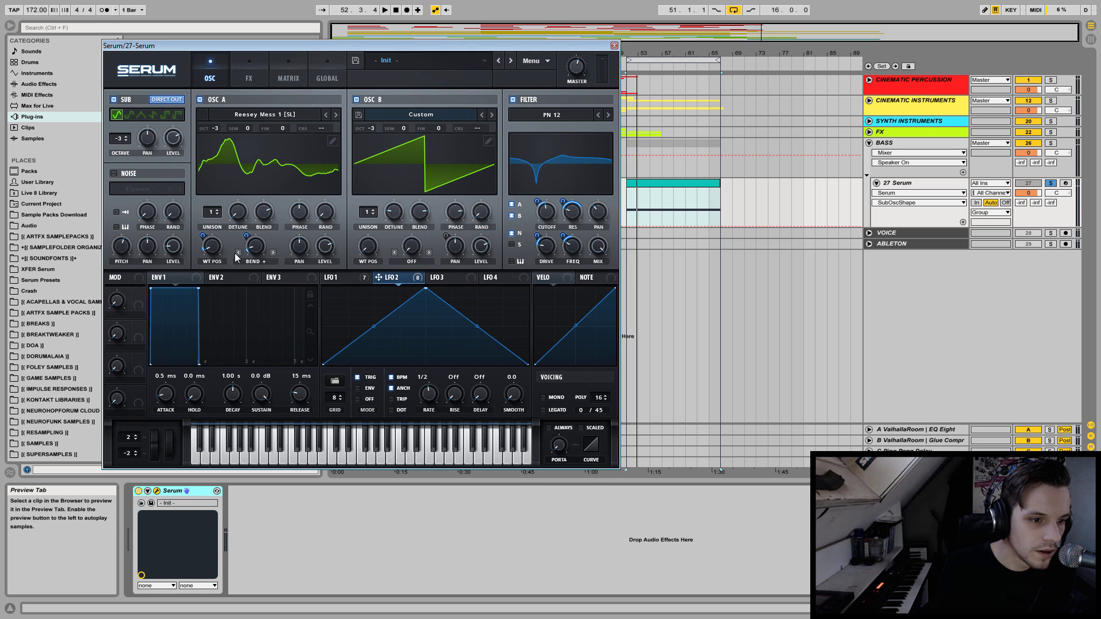
Try slower LFO 2 rates of 2 bars and 1 bar while the bass plays.
click(335, 278)
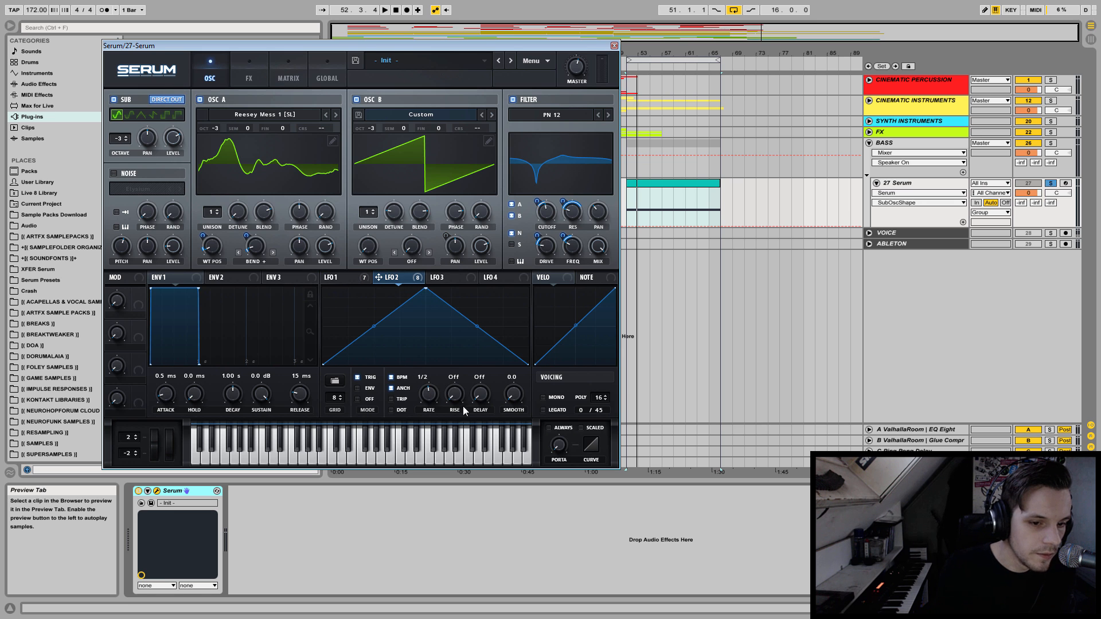
key(space)
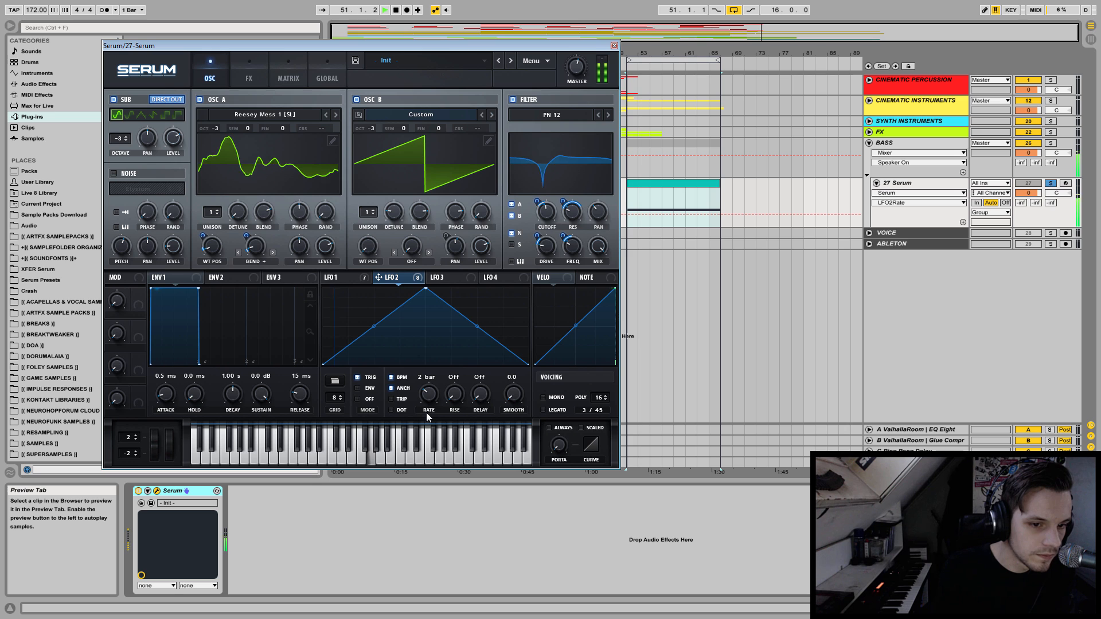
key(space)
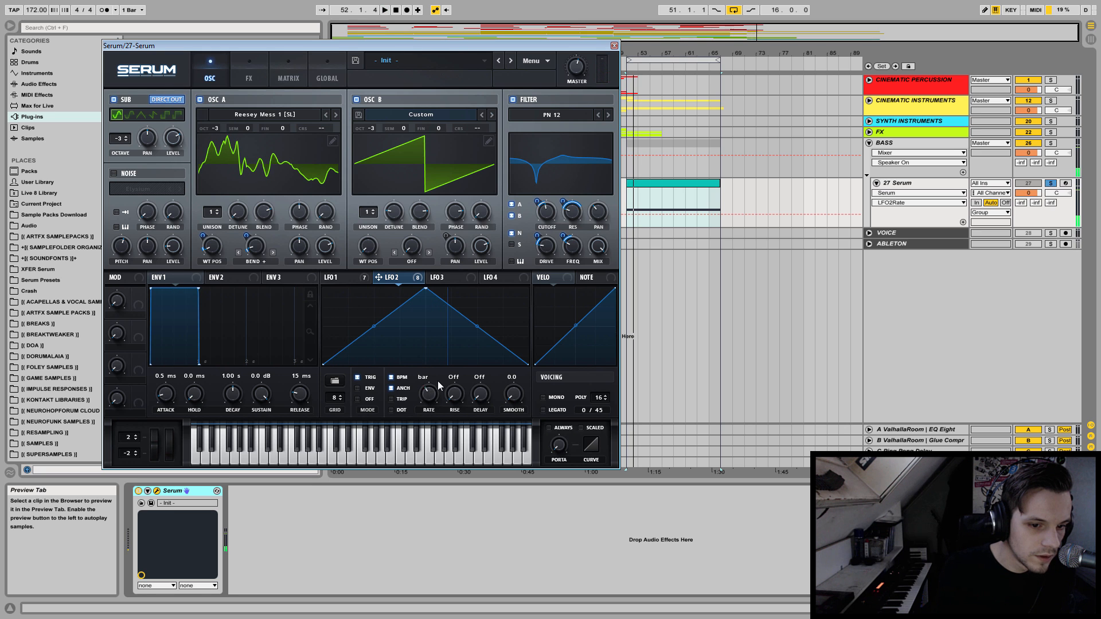
Reshape LFO 2 by moving its peak close to the start of the cycle, with the rate at 1/2, and listen.
drag(427, 293, 352, 266)
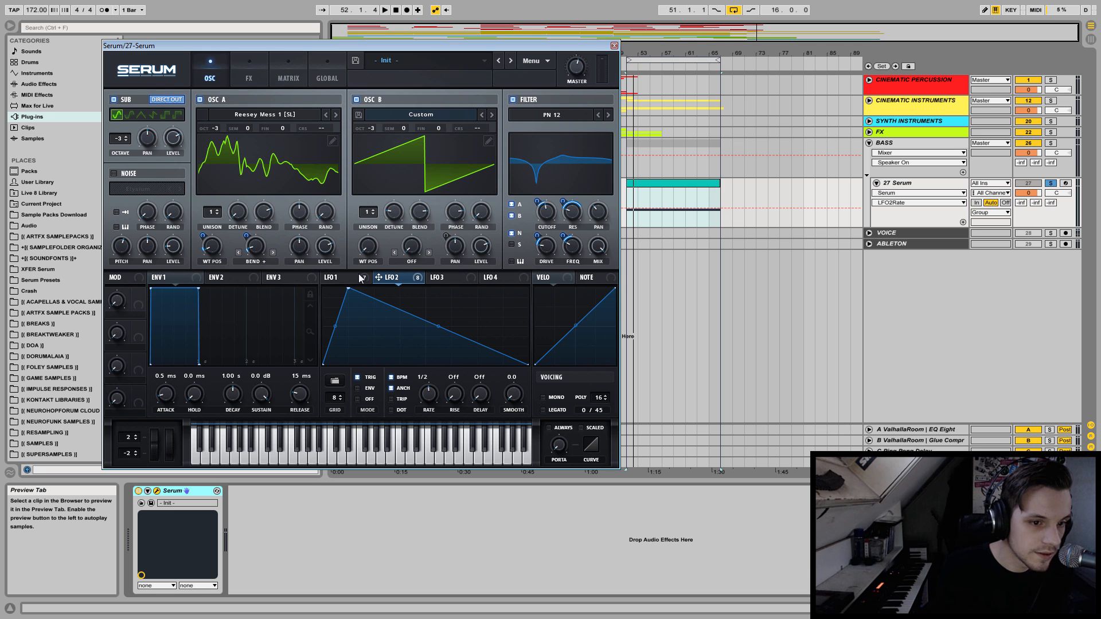
key(space)
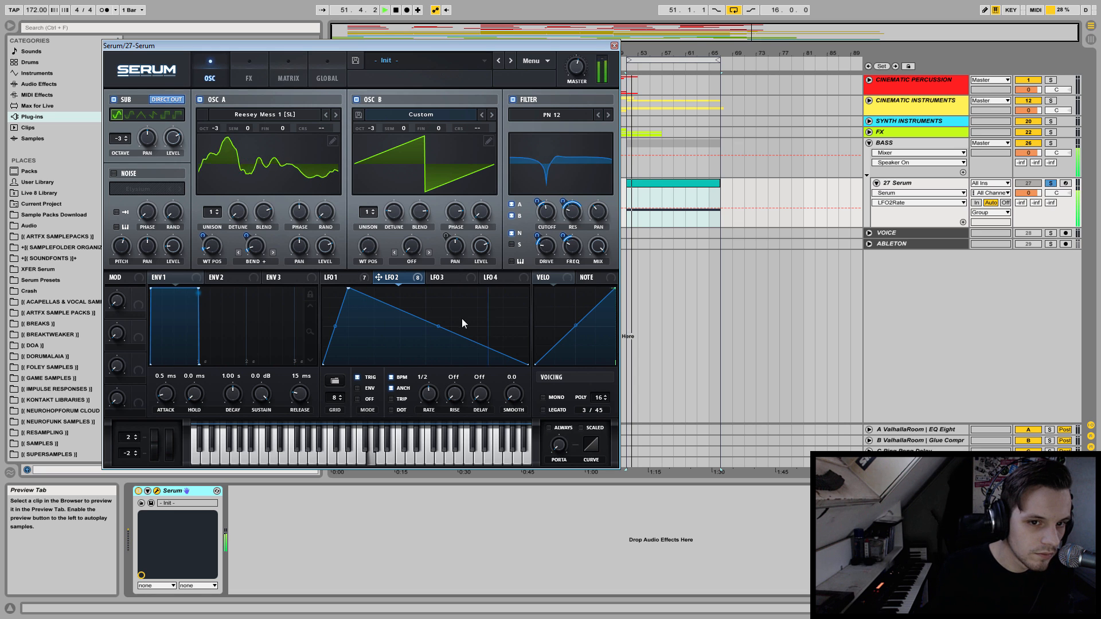
key(space)
Set LFO 3 to a rate of 4 bars and switch its mode to Trig.
click(344, 281)
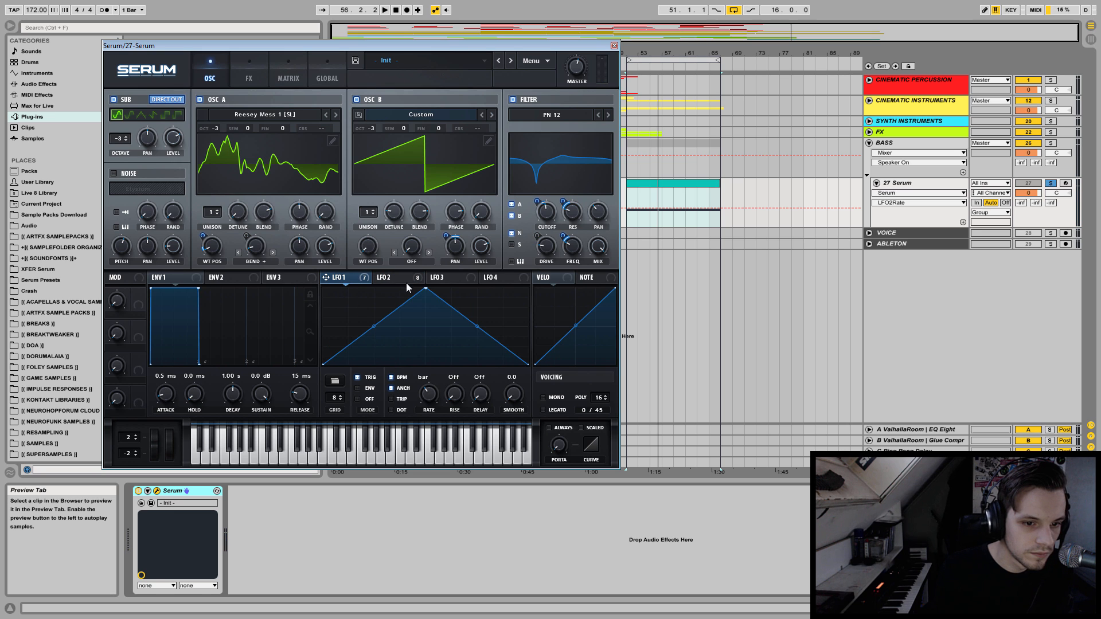
click(434, 280)
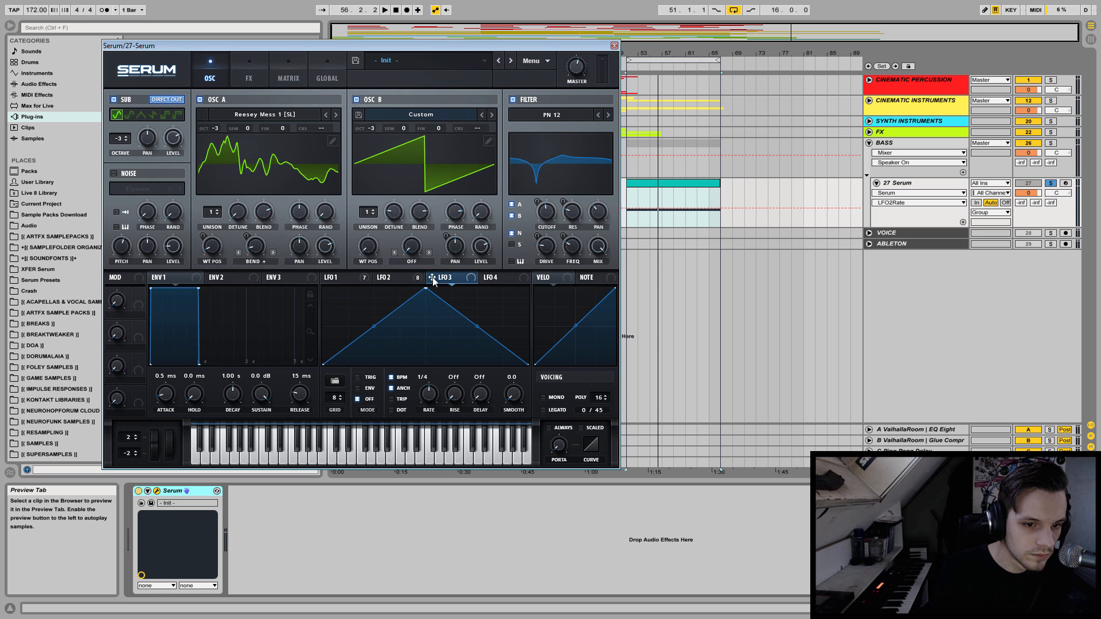
drag(428, 393, 428, 415)
click(359, 376)
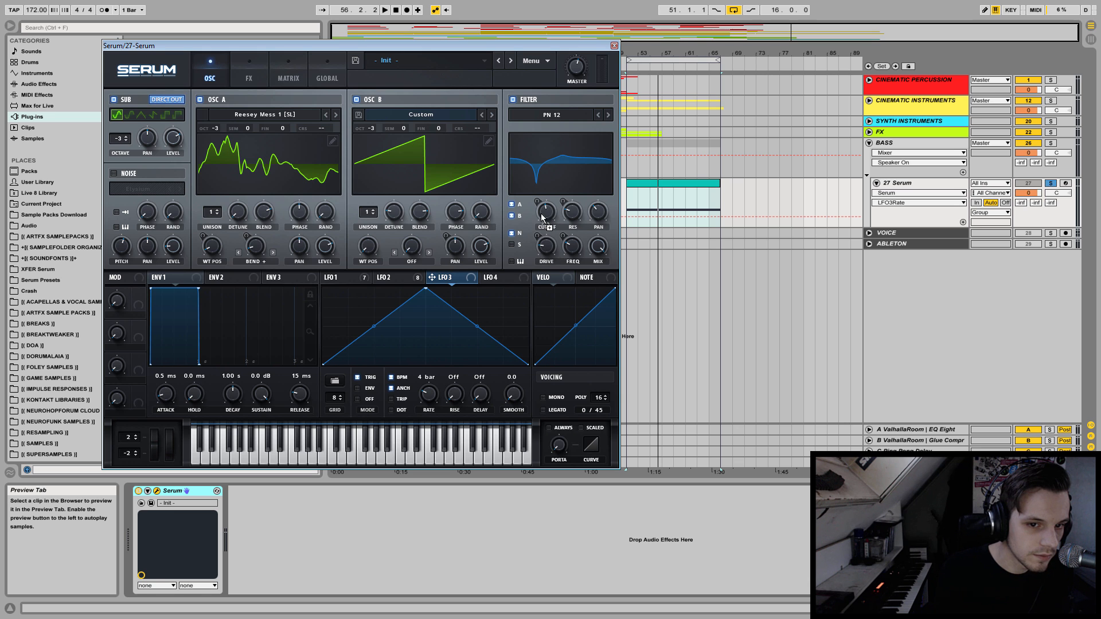
Assign LFO 3 to the filter cutoff and reshape its curve into five peaks, with shorter ones near the end of the cycle.
drag(538, 200, 538, 201)
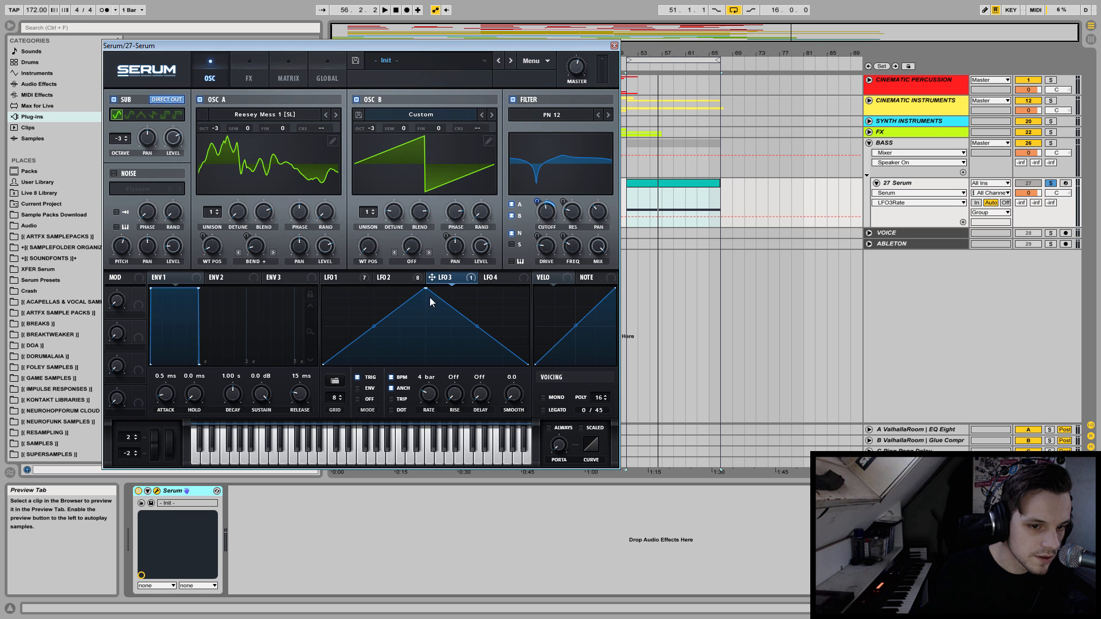
drag(428, 293, 380, 281)
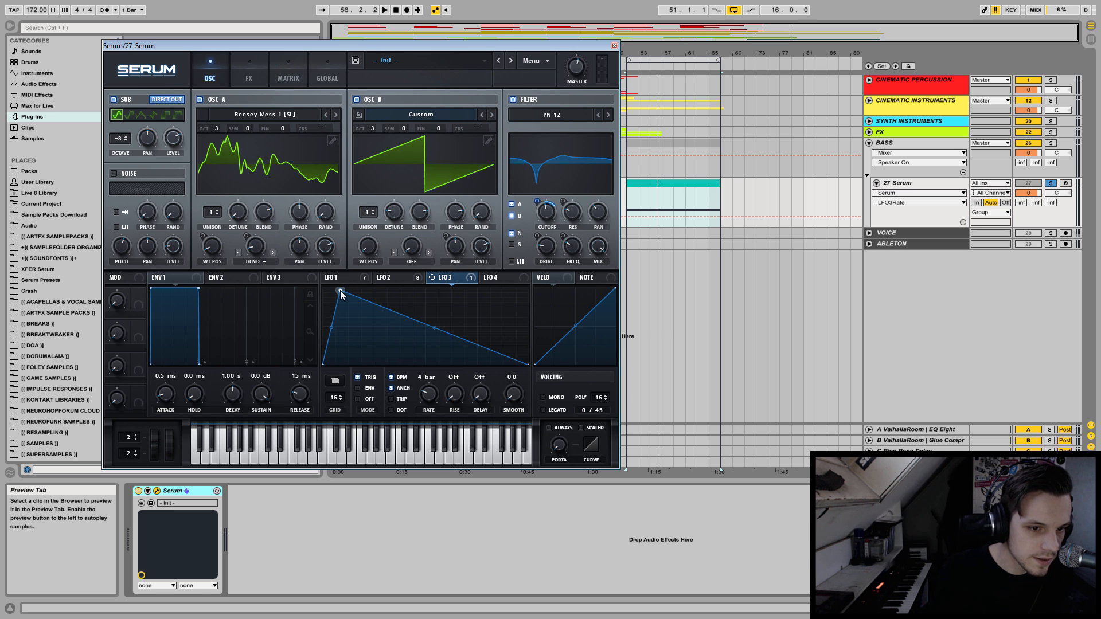
drag(365, 312, 396, 265)
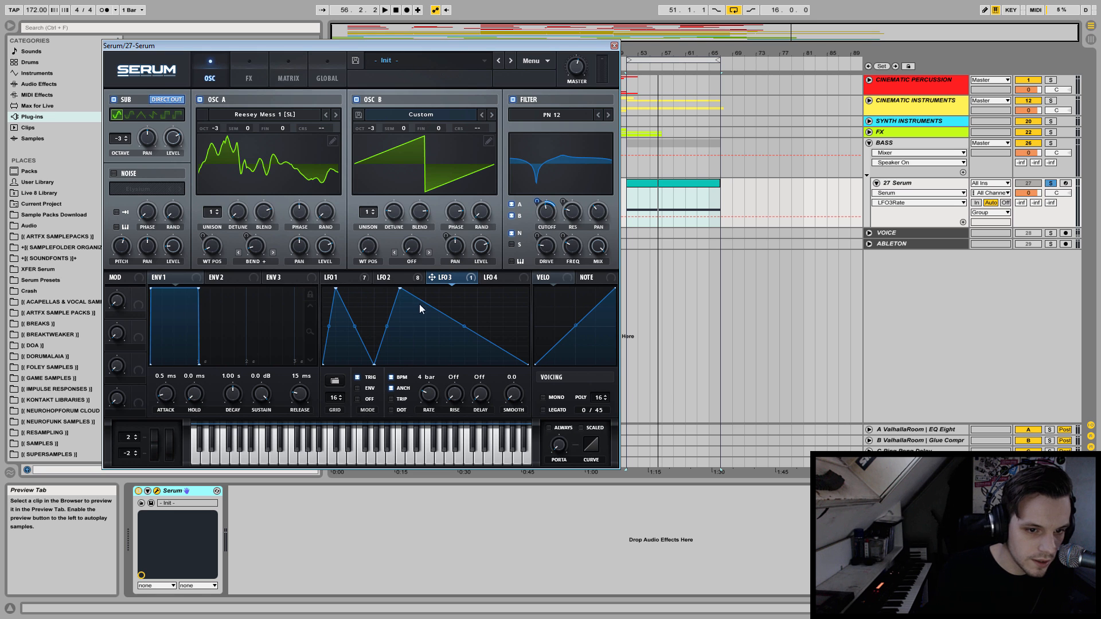
drag(425, 304, 439, 266)
drag(478, 320, 485, 268)
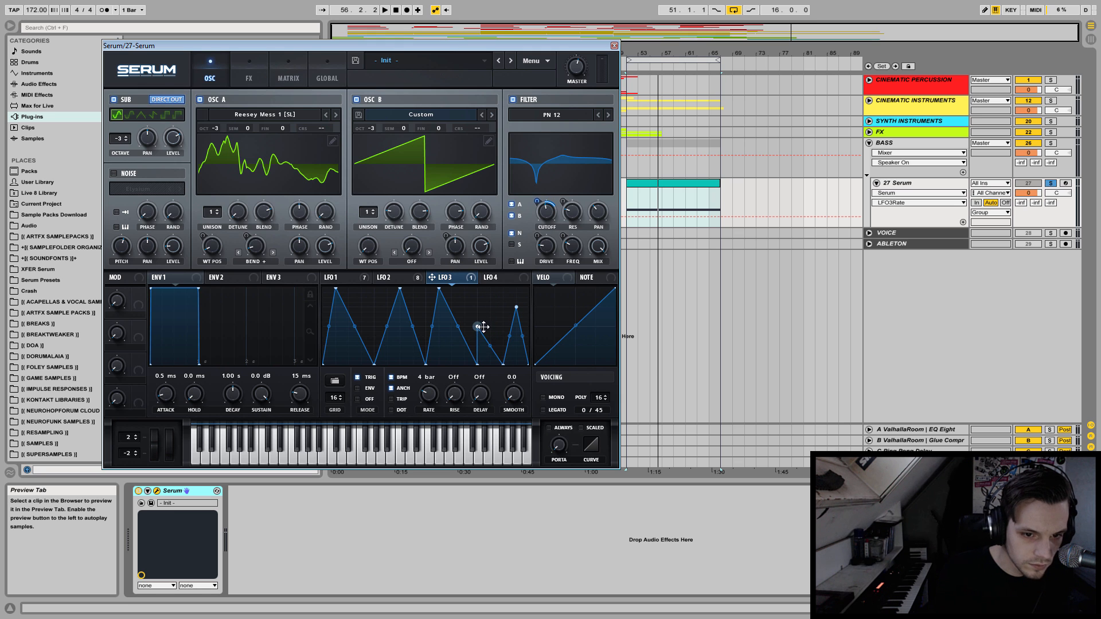
key(space)
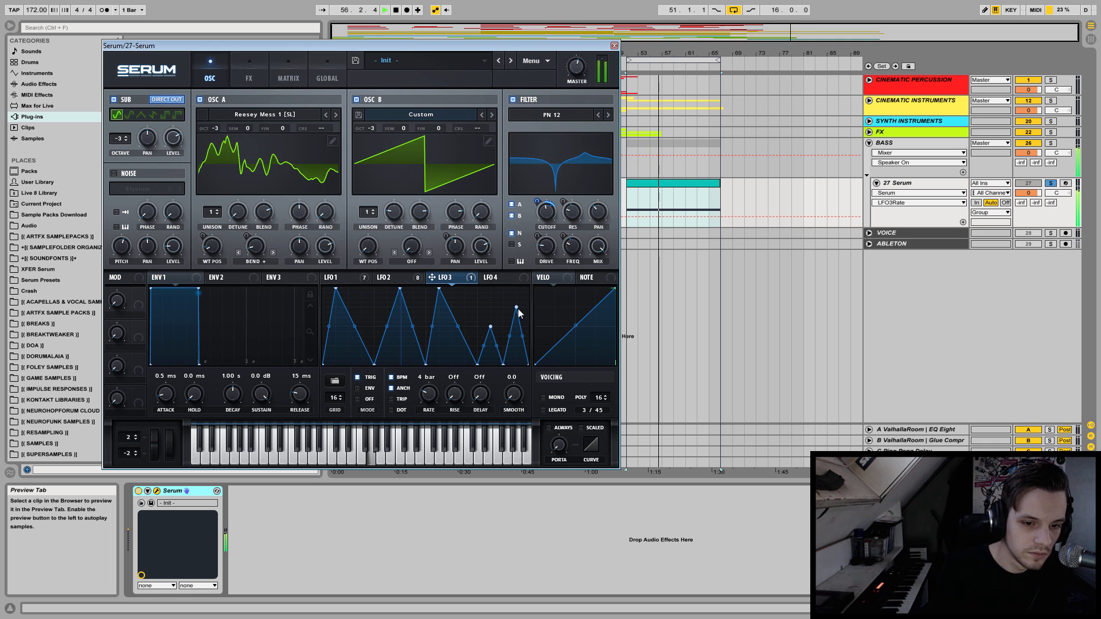
Assign LFO 3 to the filter's resonance and FREQ controls, adjusting the modulation amounts while listening to the bass.
drag(576, 215, 573, 213)
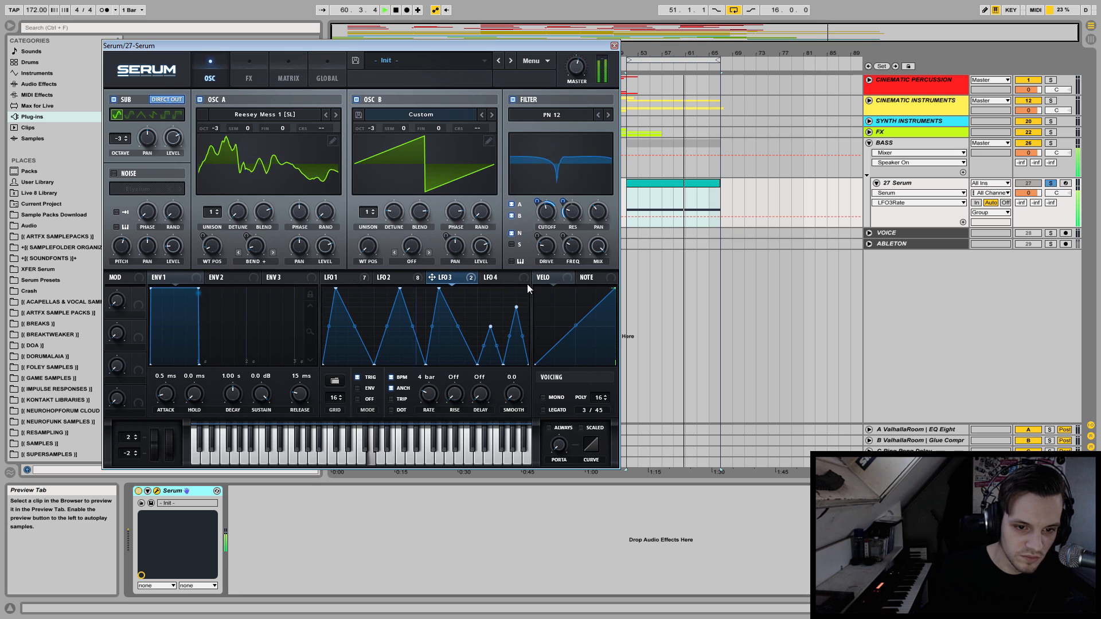
drag(564, 202, 574, 180)
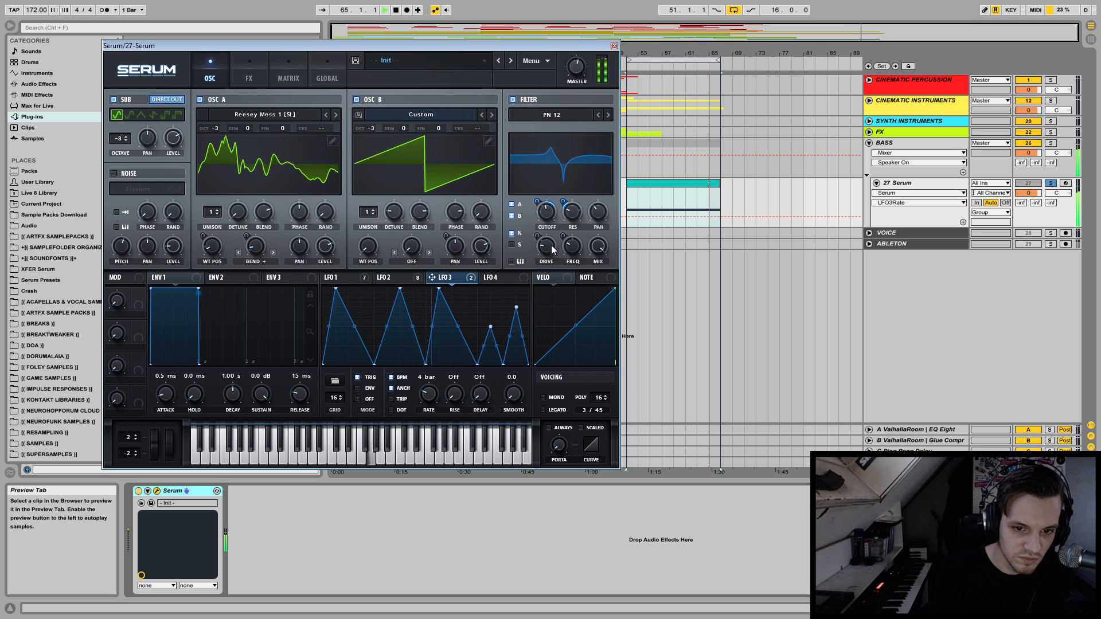
drag(432, 277, 567, 246)
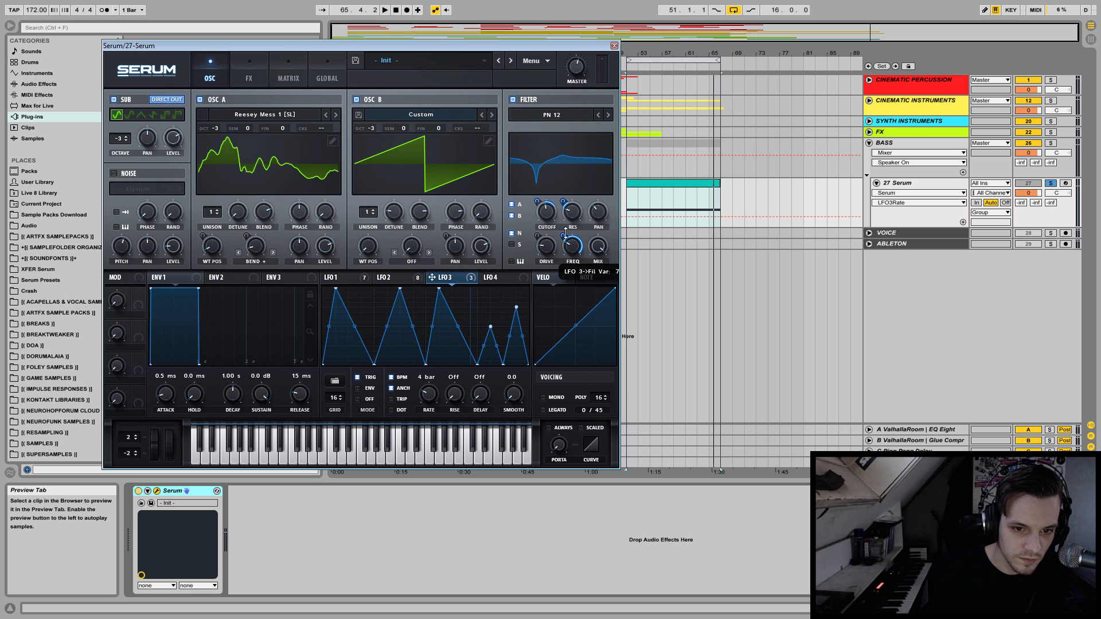
key(space)
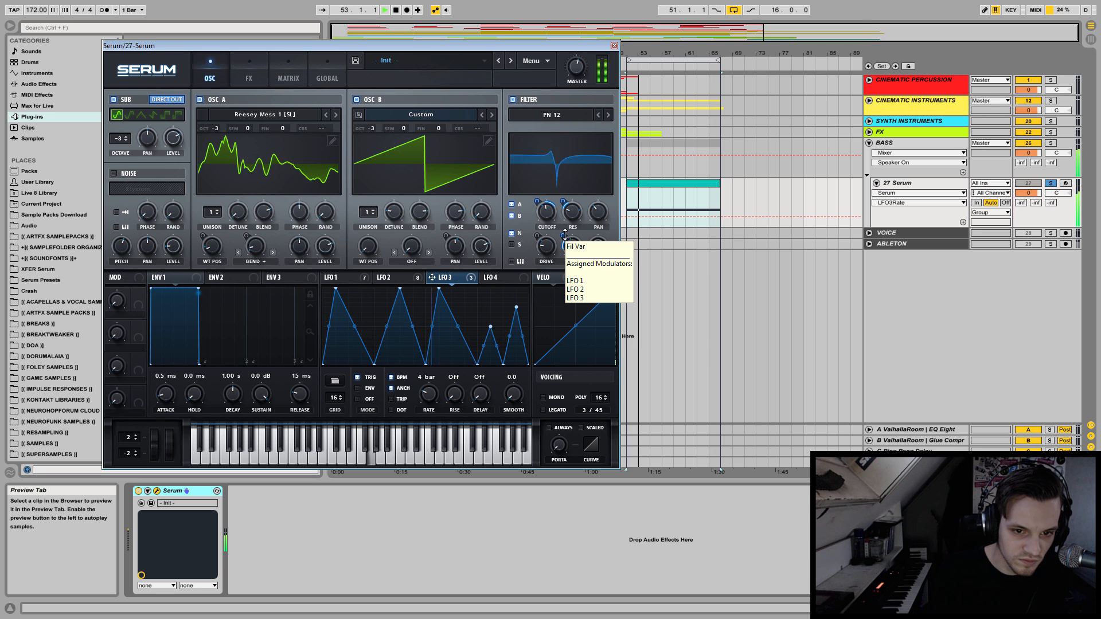
drag(565, 235, 572, 216)
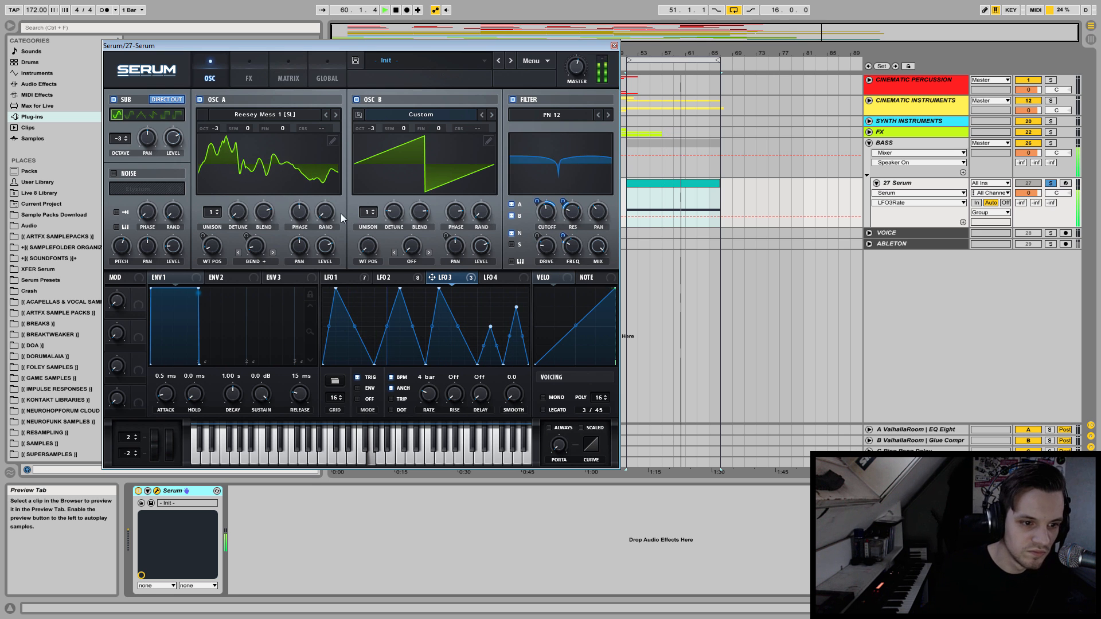
Try modulating OSC A's wavetable position and Bend + warp with LFO 3, and listen.
drag(433, 278, 207, 236)
mouse_move(436, 279)
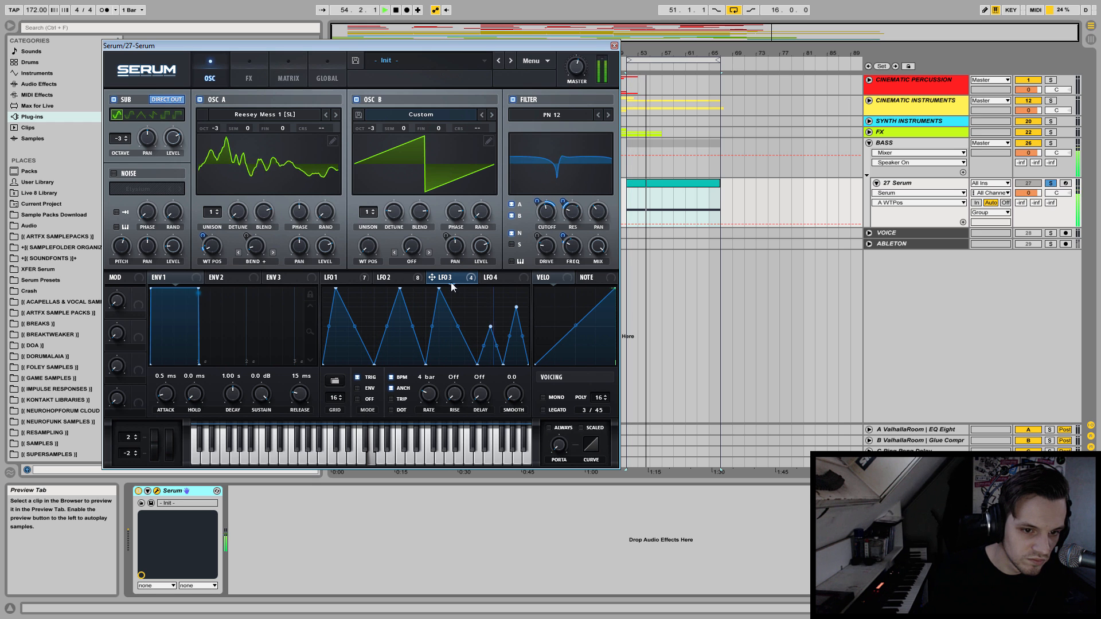
key(space)
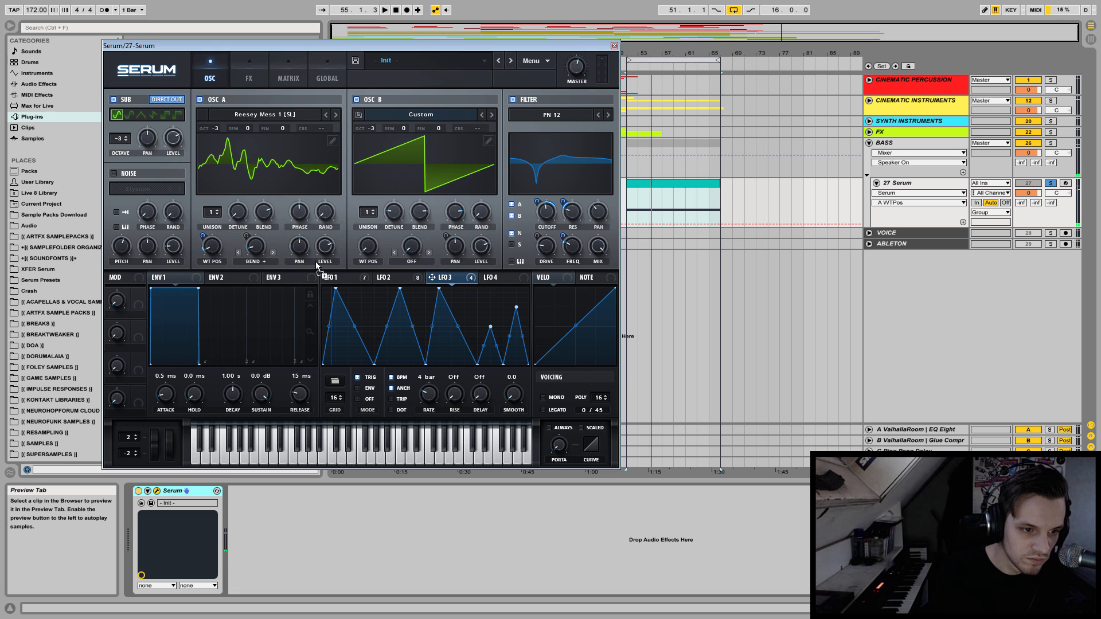
mouse_move(243, 239)
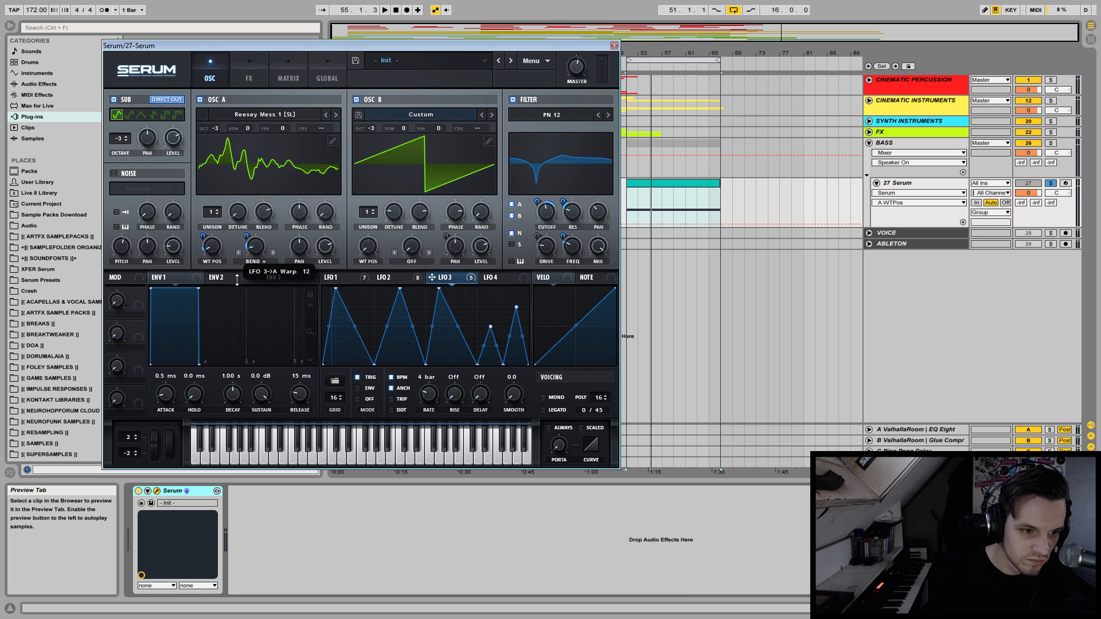
drag(237, 280, 237, 280)
key(space)
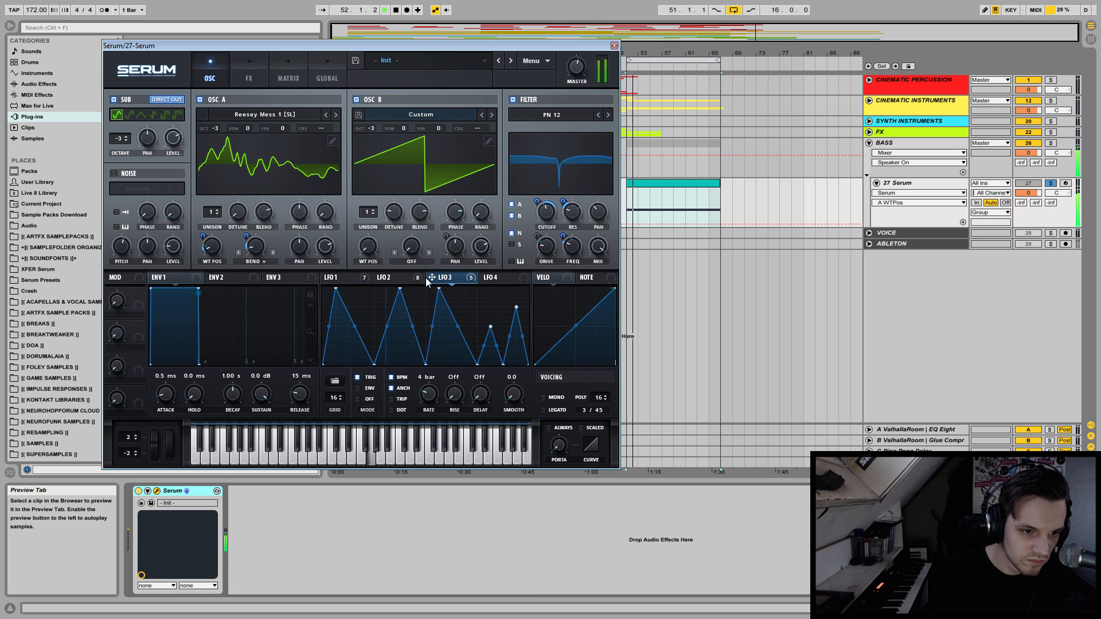
Remove the LFO 3 modulation from OSC A's warp and wavetable position, and replay the bass.
key(space)
right_click(247, 236)
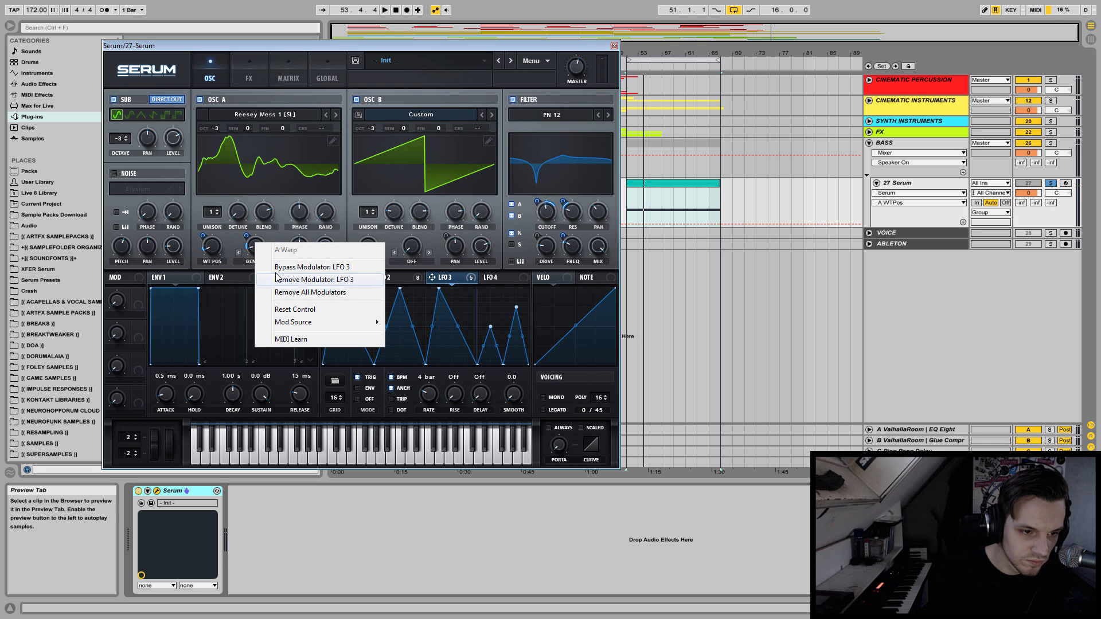
click(276, 279)
right_click(212, 243)
click(267, 280)
key(space)
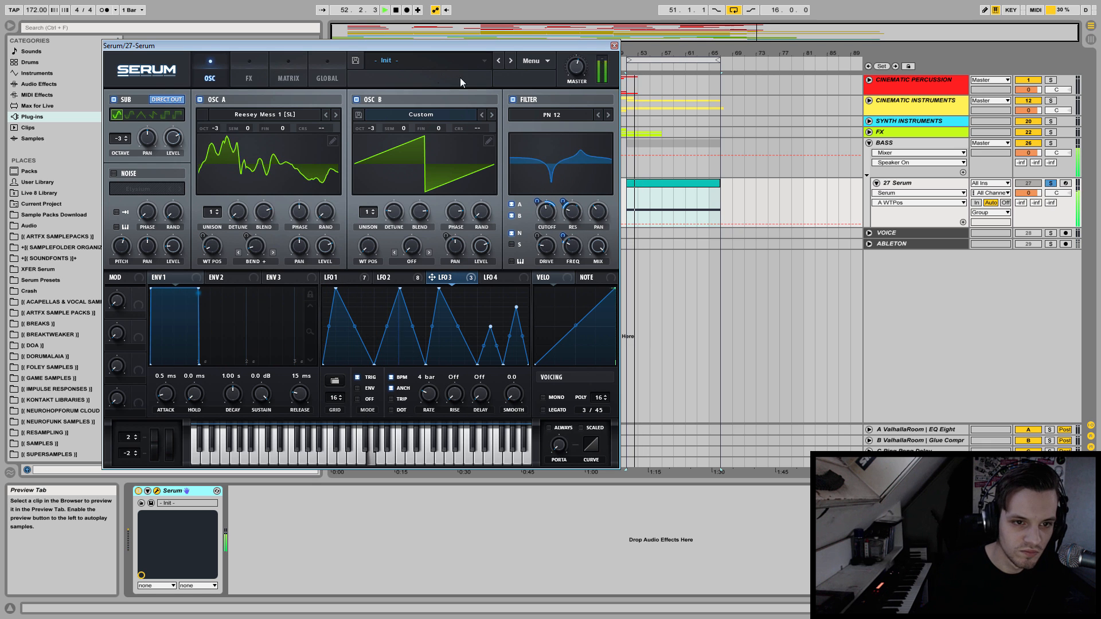
Assign LFO 3 to the cutoff of the Notch 24 effects filter and listen.
click(262, 67)
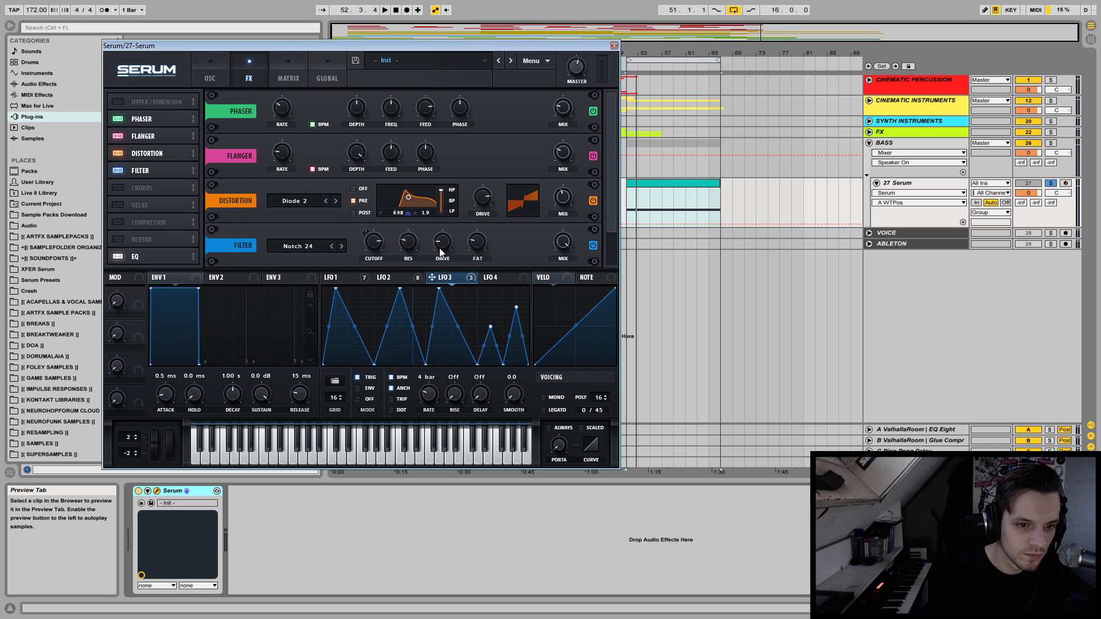
mouse_move(363, 232)
mouse_down()
mouse_move(357, 250)
mouse_move(366, 223)
mouse_up()
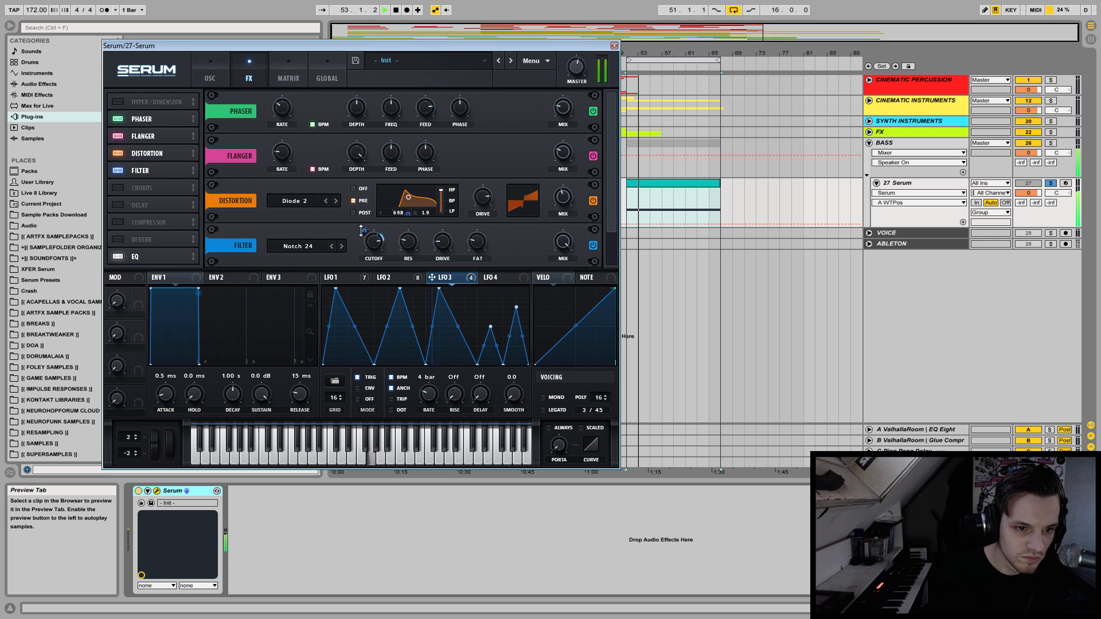
mouse_move(363, 231)
Try modulating the distortion's filter frequency with LFO 3 during playback, and remove the modulation.
drag(430, 277, 398, 250)
key(space)
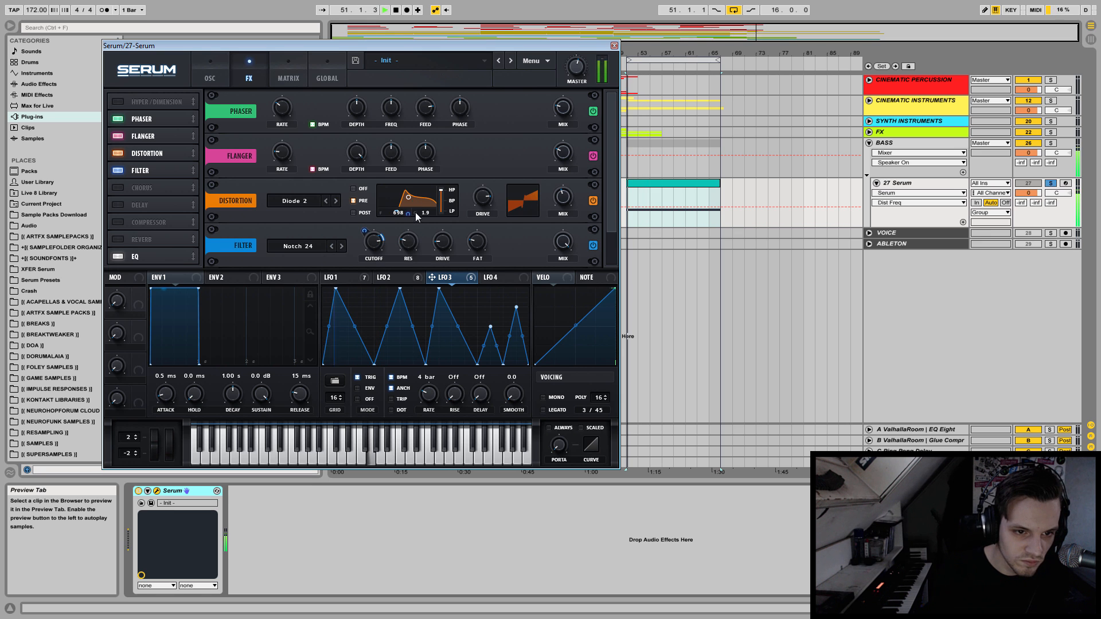
mouse_move(414, 215)
mouse_down()
mouse_move(397, 237)
mouse_move(417, 199)
mouse_move(409, 220)
mouse_up()
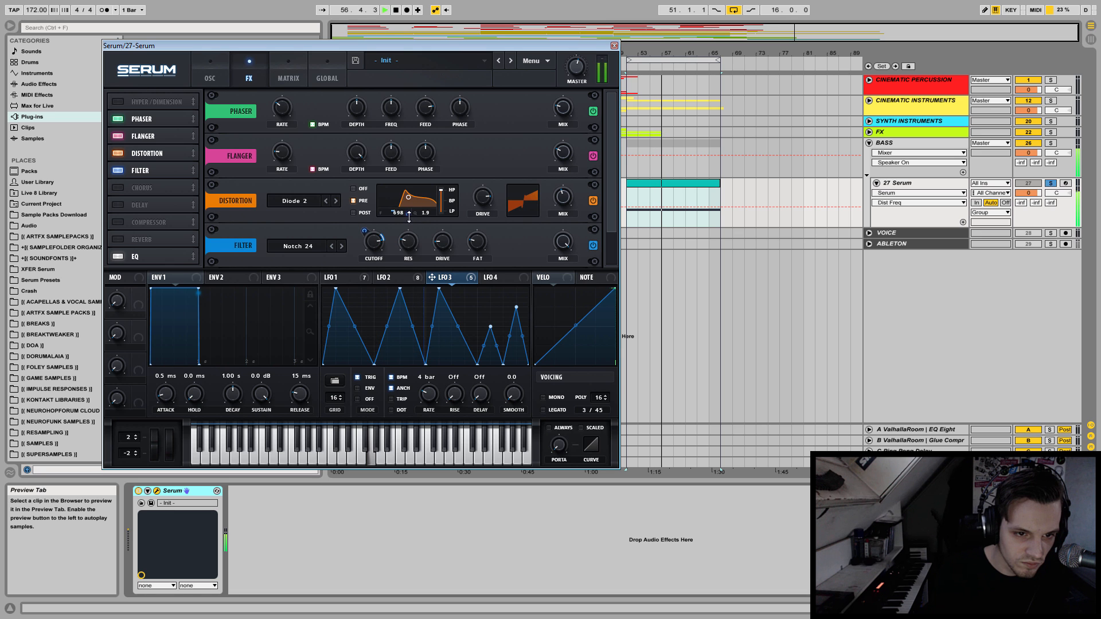
right_click(409, 214)
click(450, 245)
Try modulating the distortion drive with LFO 3 and remove that modulator.
drag(439, 277, 472, 172)
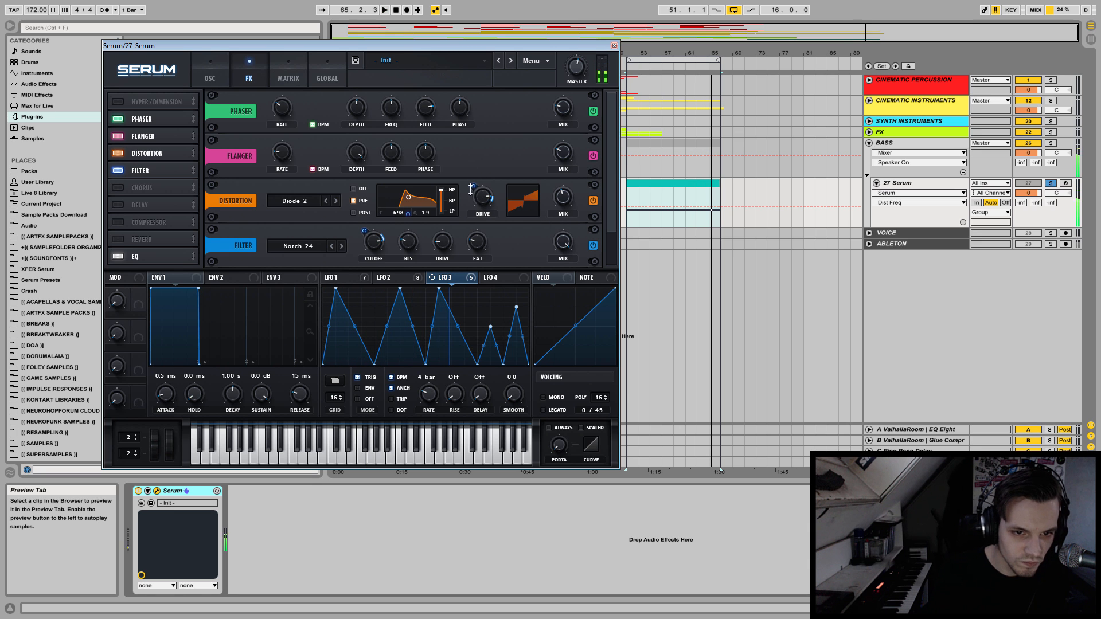
right_click(471, 192)
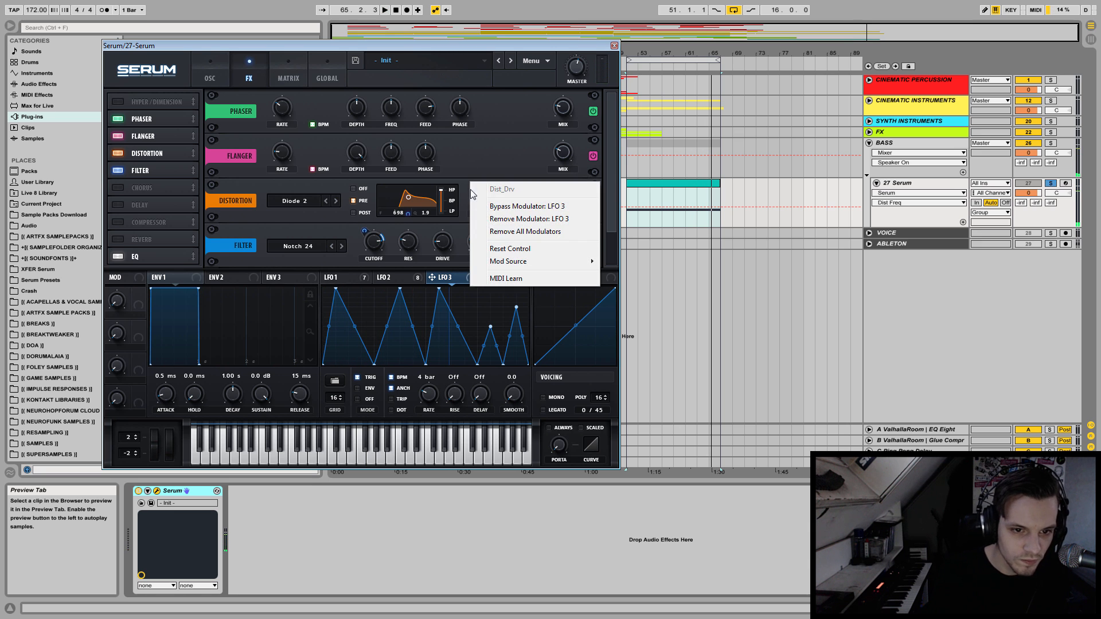
click(521, 223)
key(space)
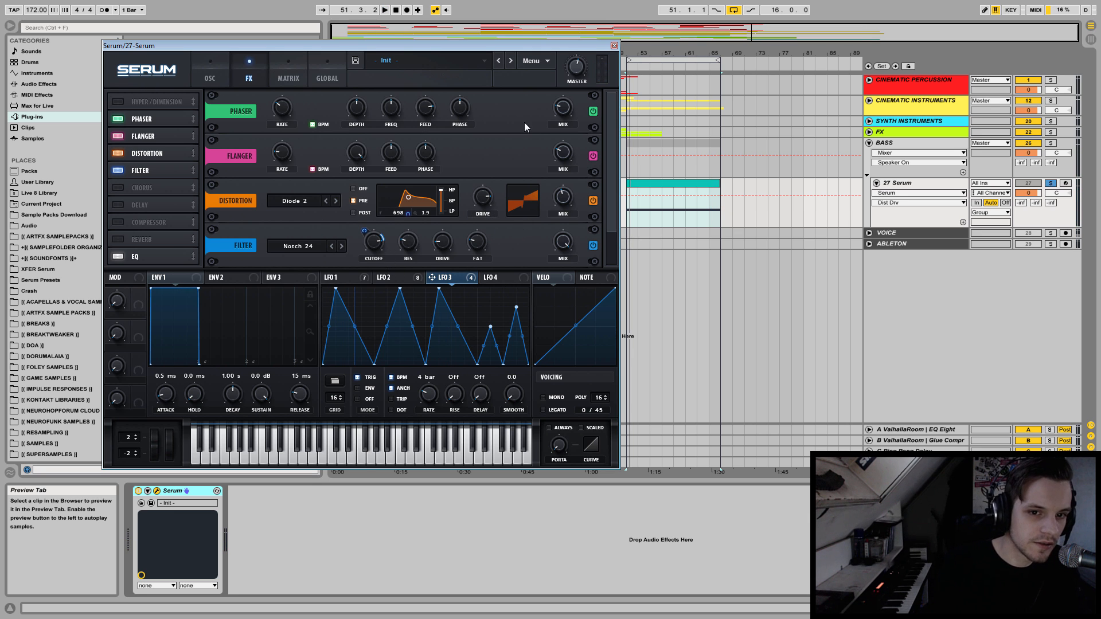
Return to the oscillator view and tweak the PN 12 filter's cutoff while repeatedly restarting the bass.
click(206, 64)
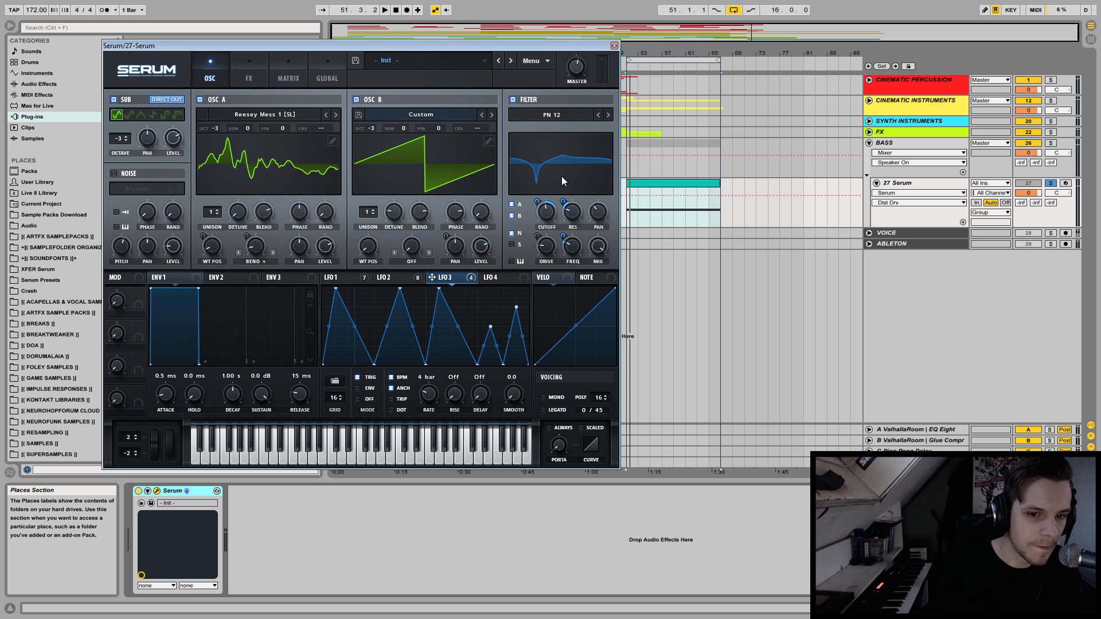
key(space)
click(550, 215)
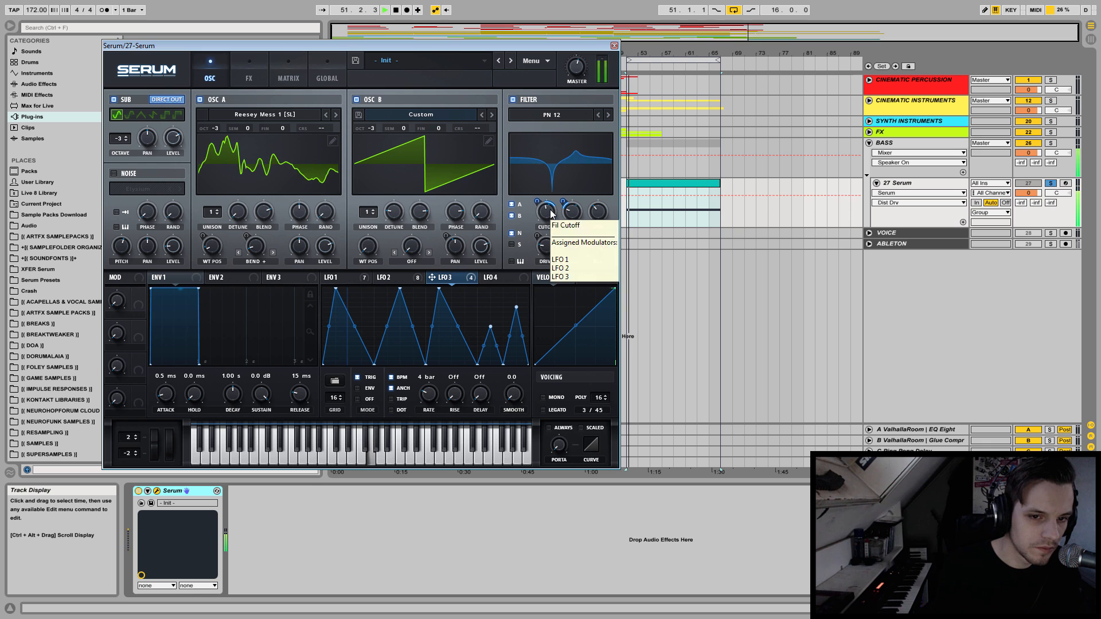
mouse_move(549, 213)
mouse_down()
mouse_move(552, 197)
mouse_move(549, 218)
mouse_up()
key(space)
key(space)
Adjust the PN 12 filter's FREQ and drive settings while repeatedly restarting the bass.
key(space)
key(space)
key(space)
click(572, 251)
key(space)
key(space)
drag(571, 253, 570, 299)
key(space)
key(space)
key(space)
key(space)
key(space)
mouse_move(573, 248)
mouse_down()
mouse_move(574, 273)
mouse_move(576, 234)
mouse_move(545, 216)
mouse_move(546, 264)
mouse_move(553, 251)
mouse_up()
key(space)
key(space)
key(space)
key(space)
key(space)
key(space)
key(space)
key(space)
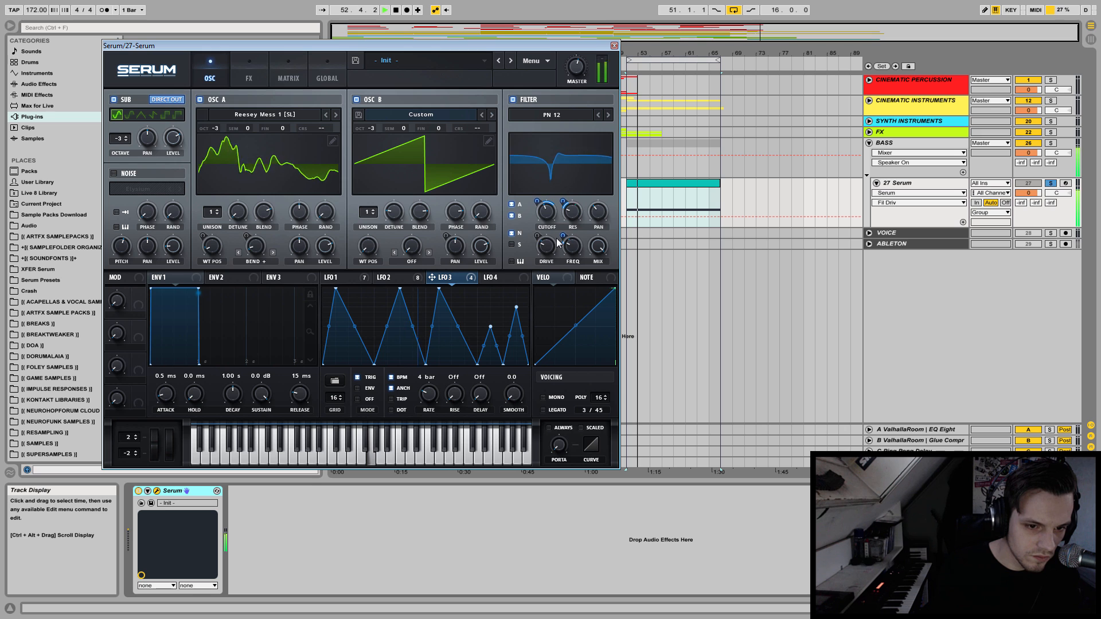
Lower the second peak of the LFO 3 curve and replay the bass.
key(space)
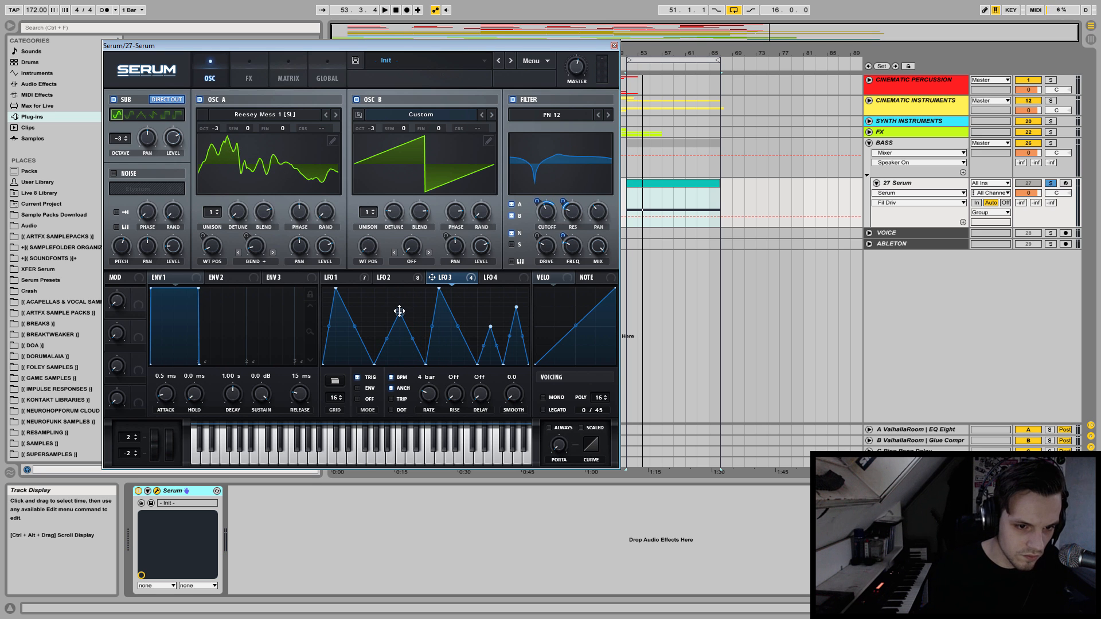
key(space)
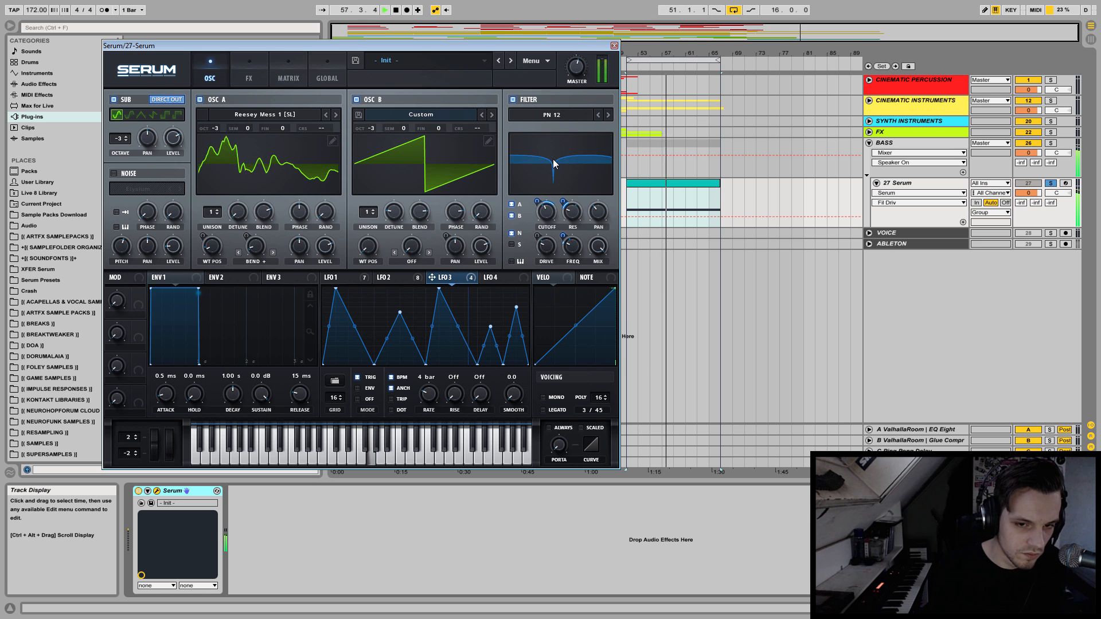
Switch the effects filter type to Notch 12, comparing it with Notch 24 during playback.
click(256, 62)
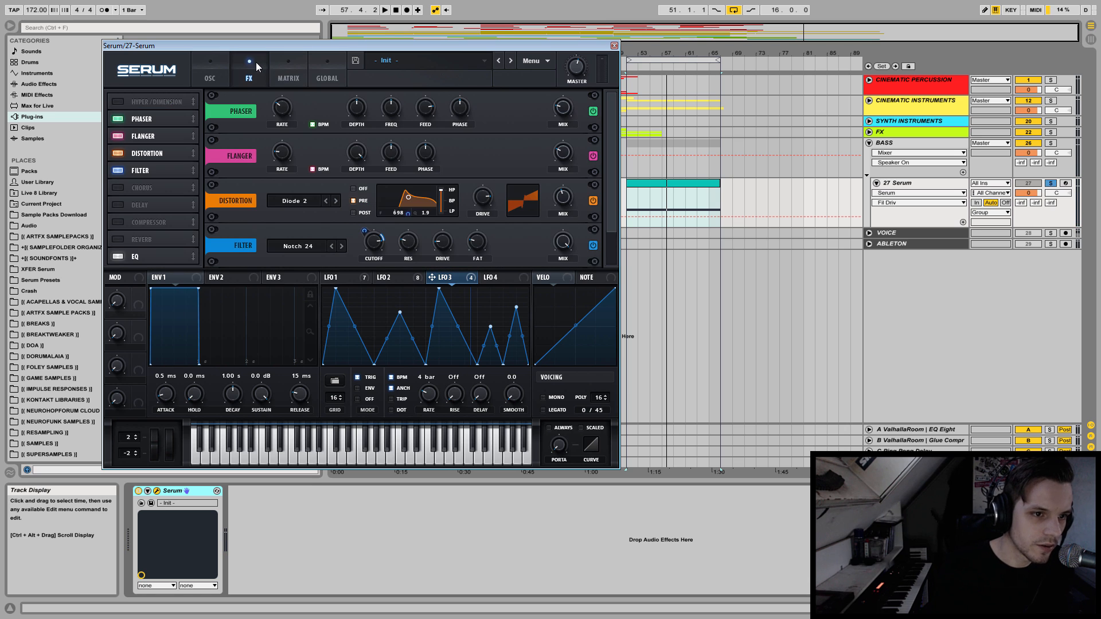
click(332, 246)
key(space)
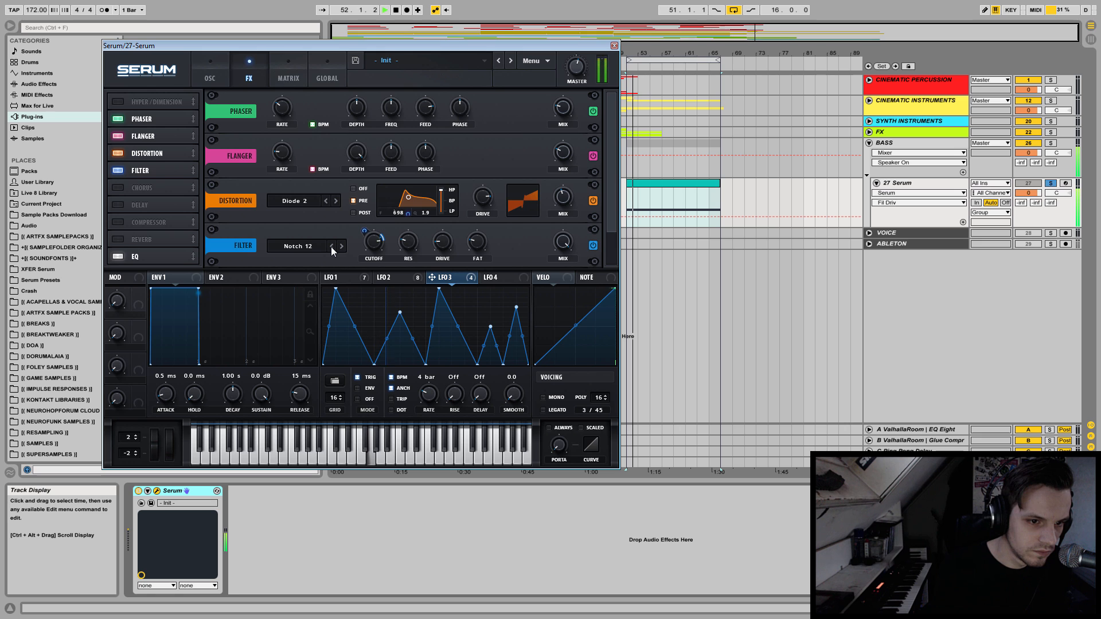
key(space)
click(341, 247)
key(space)
key(space)
click(331, 246)
Fine-tune the Notch 12 effects filter's cutoff and set its resonance to about 15% while listening.
key(space)
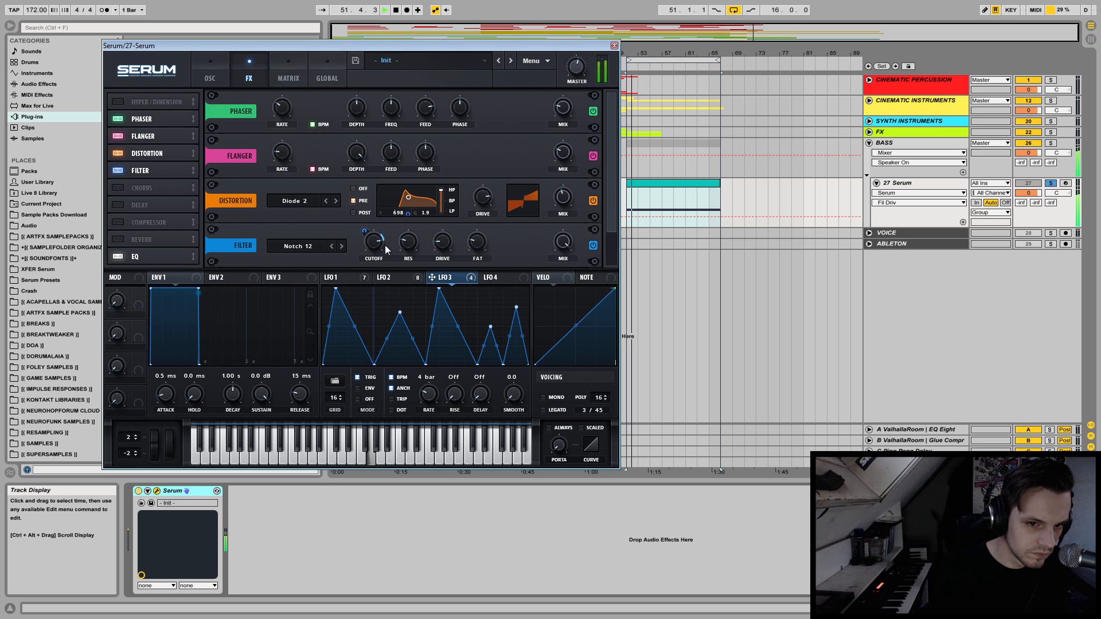
key(space)
drag(374, 247, 381, 207)
key(space)
mouse_move(408, 242)
mouse_down()
mouse_move(393, 339)
mouse_move(410, 232)
mouse_up()
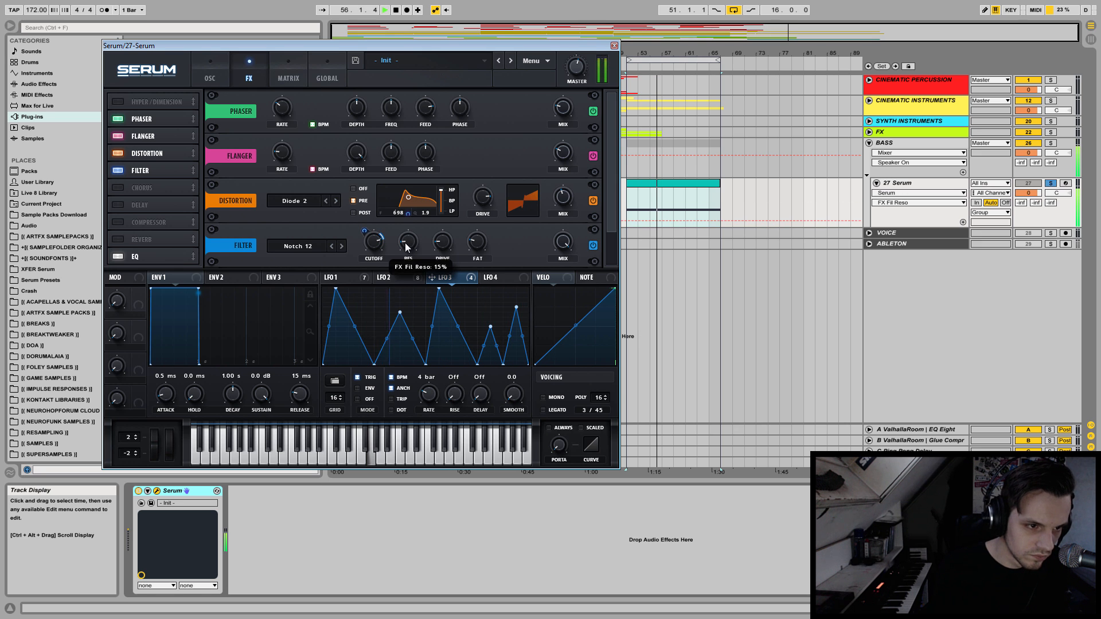
scroll(609, 214, down, 1)
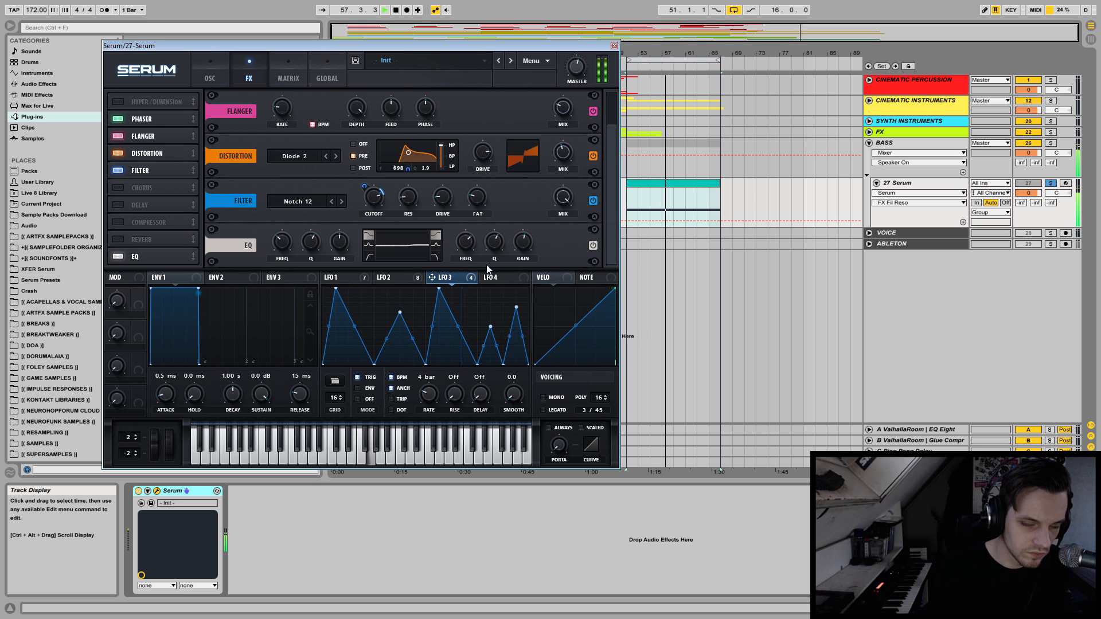
Close the Serum window, select the 27 Serum track and play the bass from bar 51.
click(613, 46)
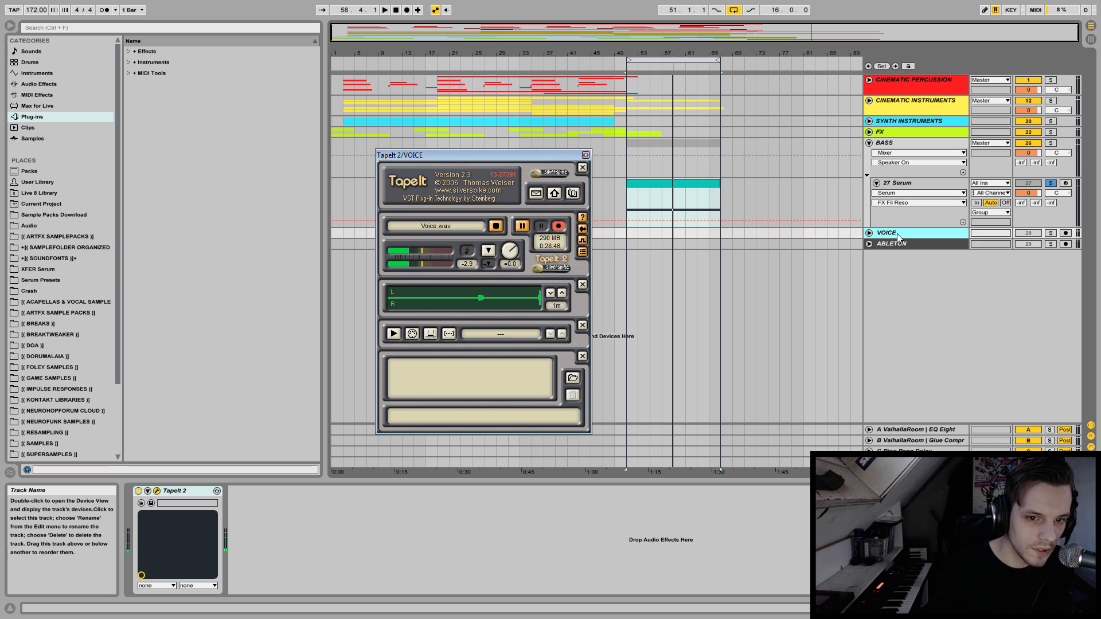
click(900, 186)
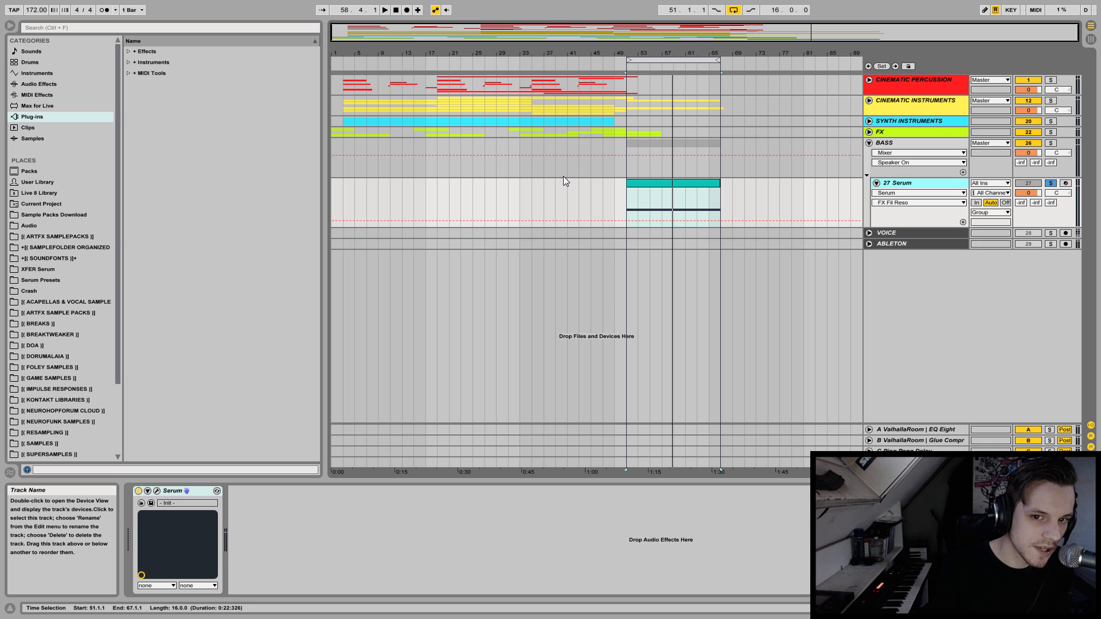
click(635, 195)
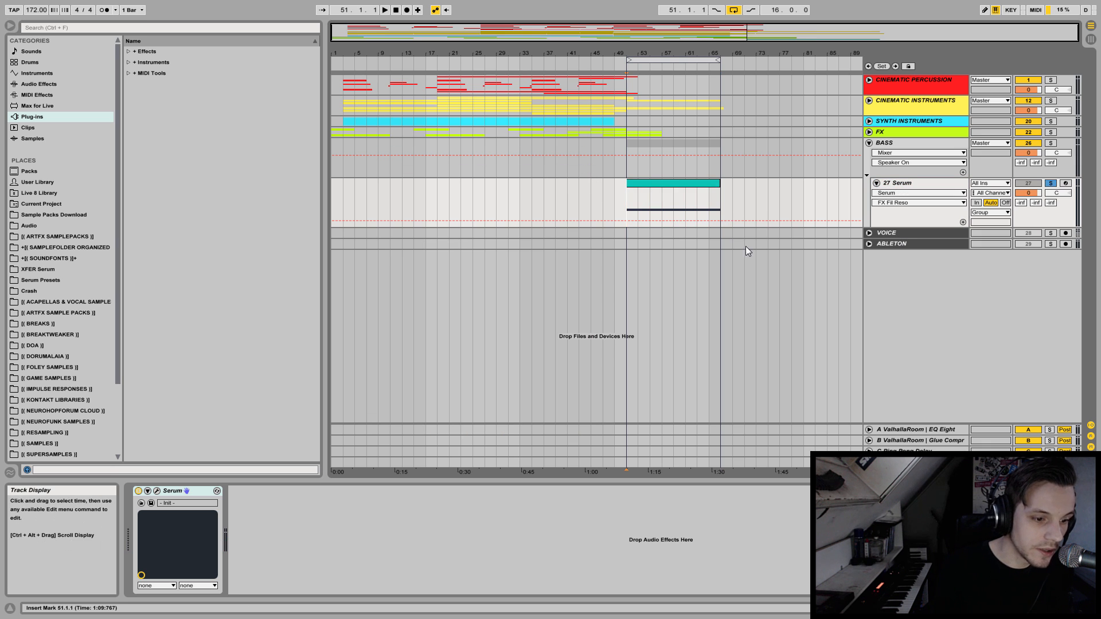
key(space)
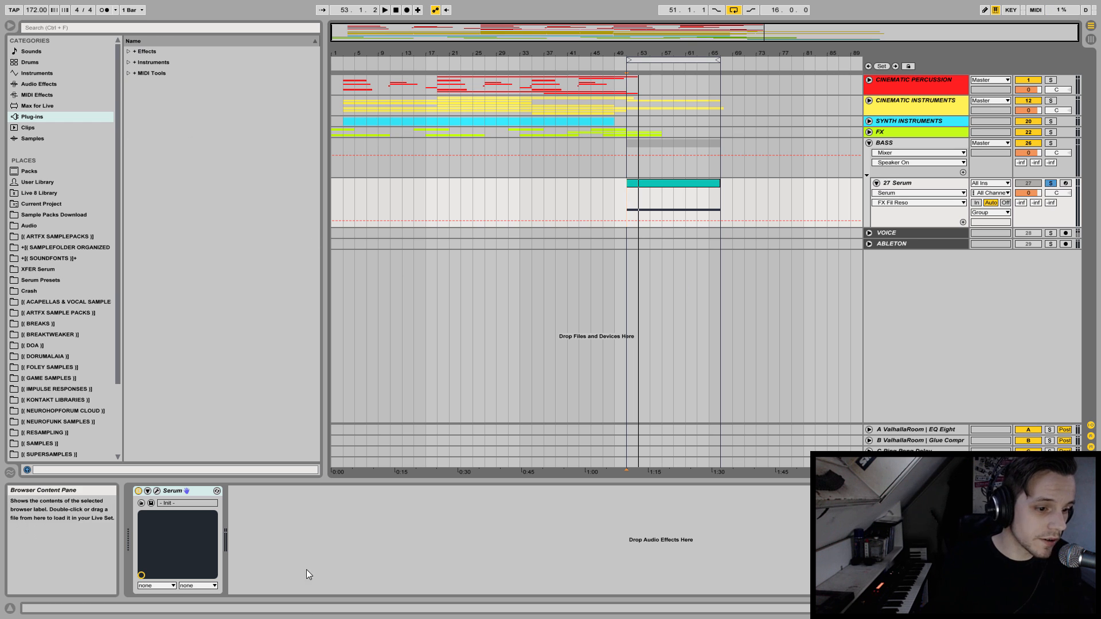
Add an Audio Effect Rack after Serum and load Multiband Dynamics into the rack.
click(100, 86)
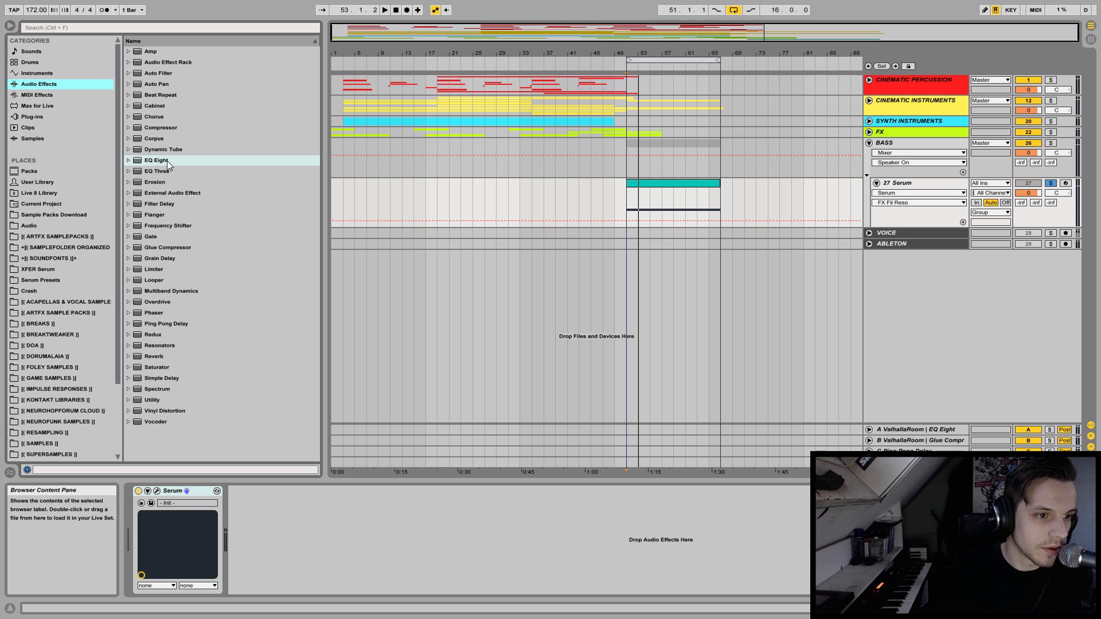
double_click(159, 60)
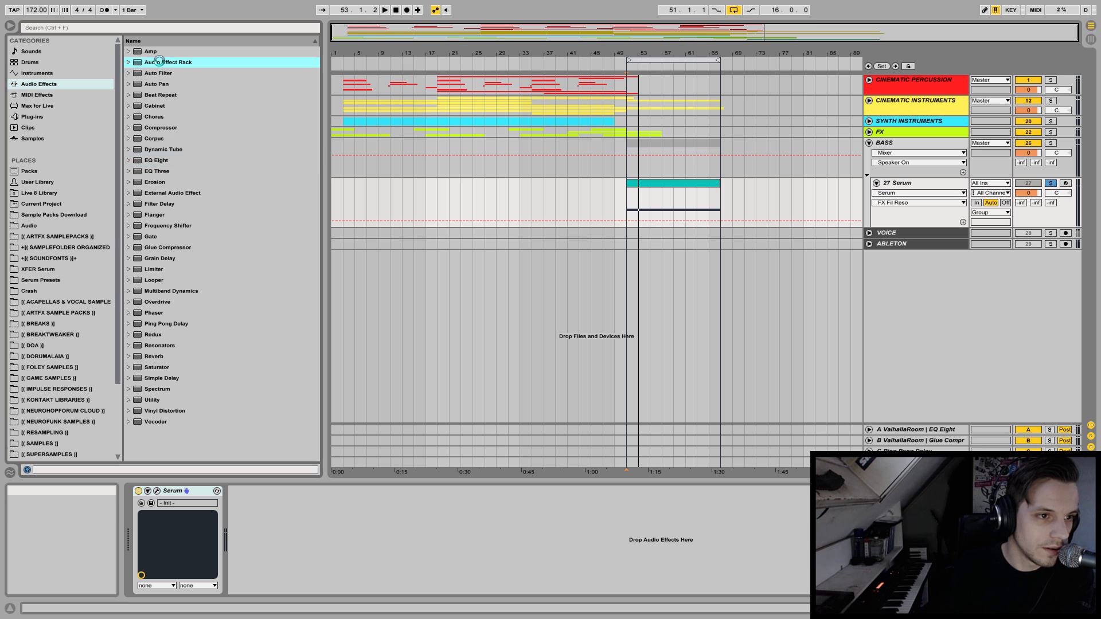
double_click(235, 550)
drag(168, 294, 342, 550)
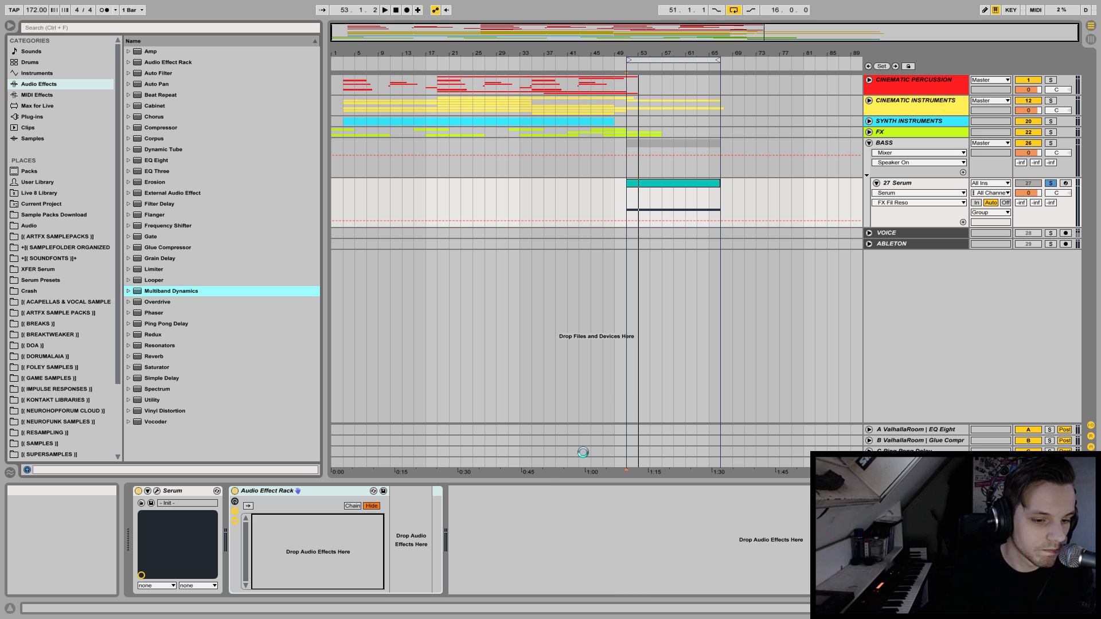
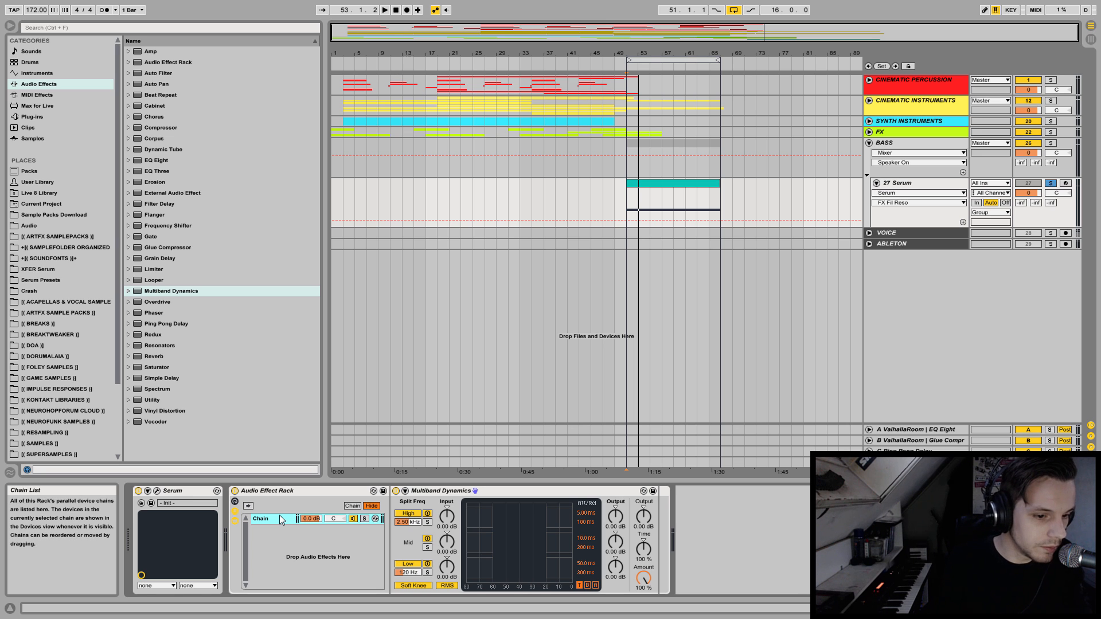
key(ctrl+d)
key(ctrl+d)
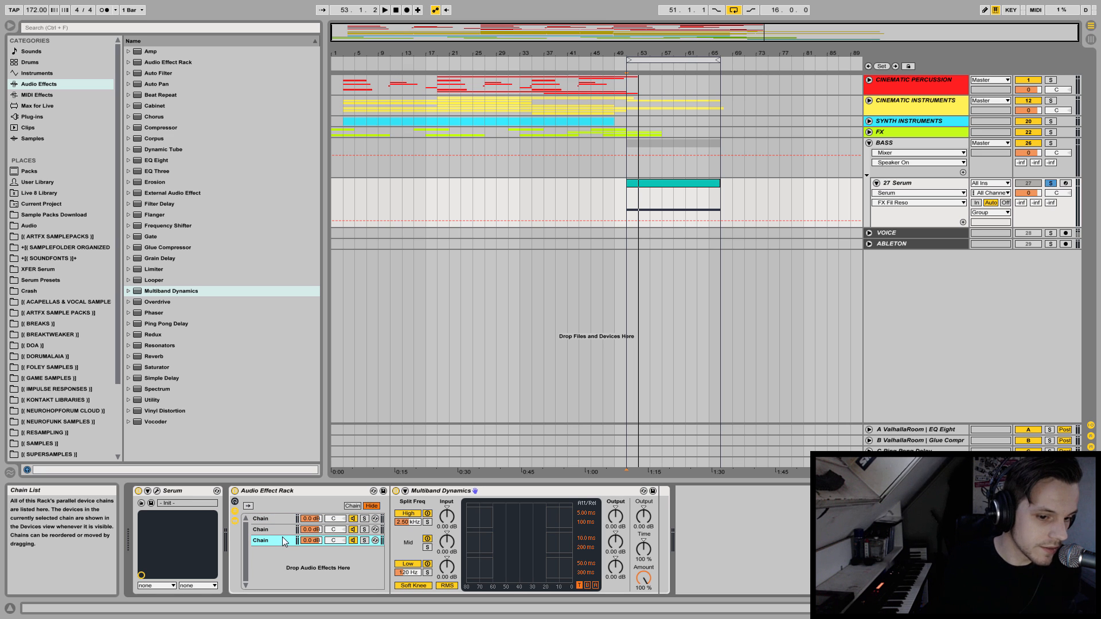
click(260, 530)
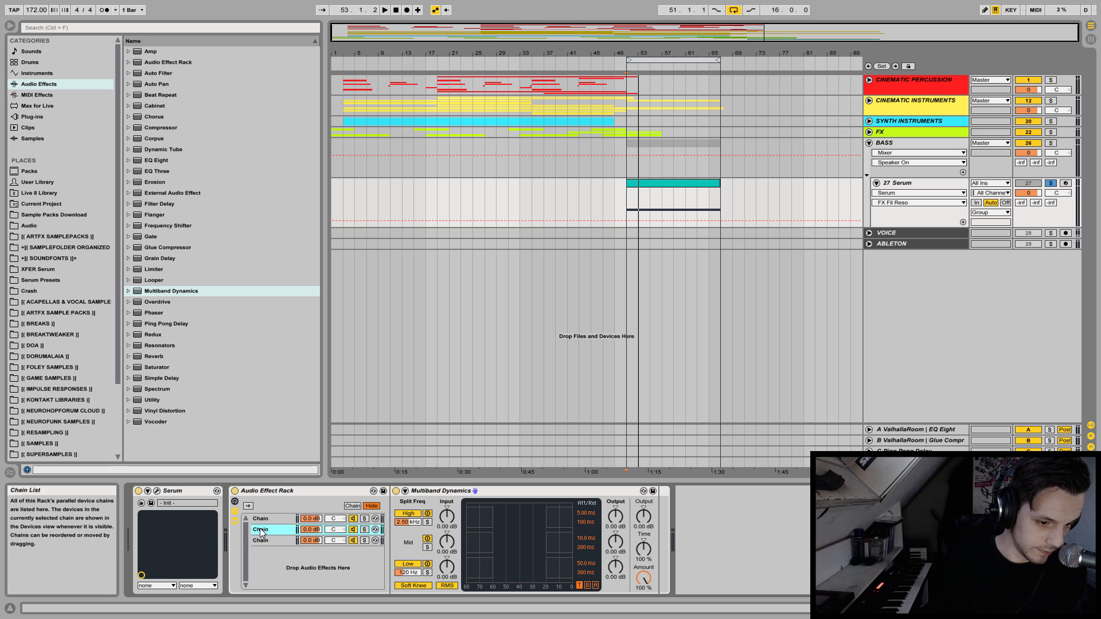
shift+click(263, 542)
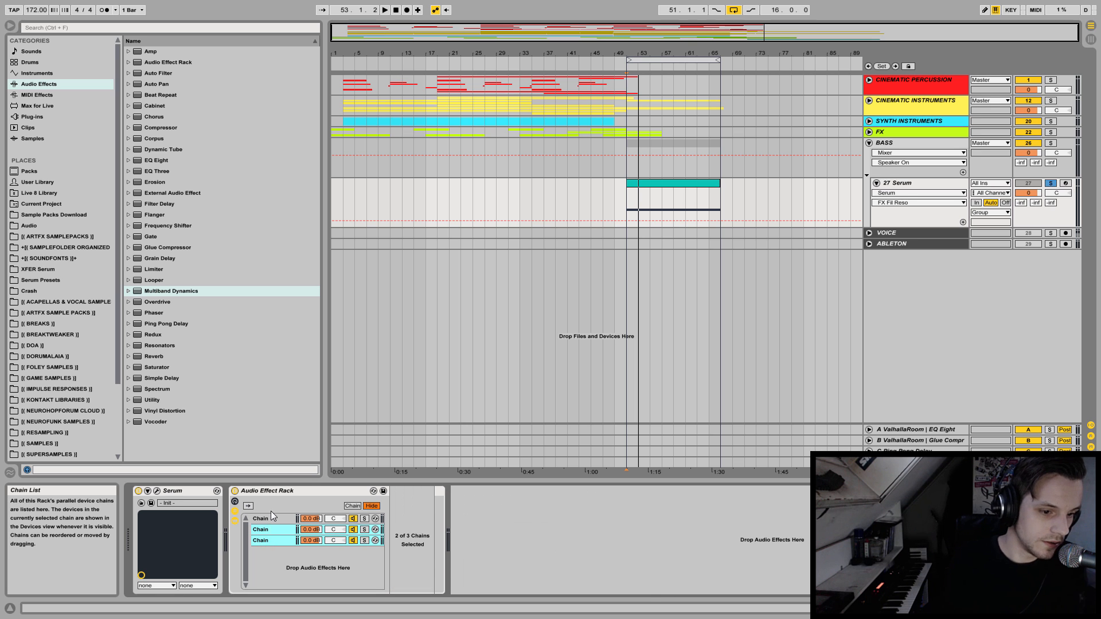
key(Delete)
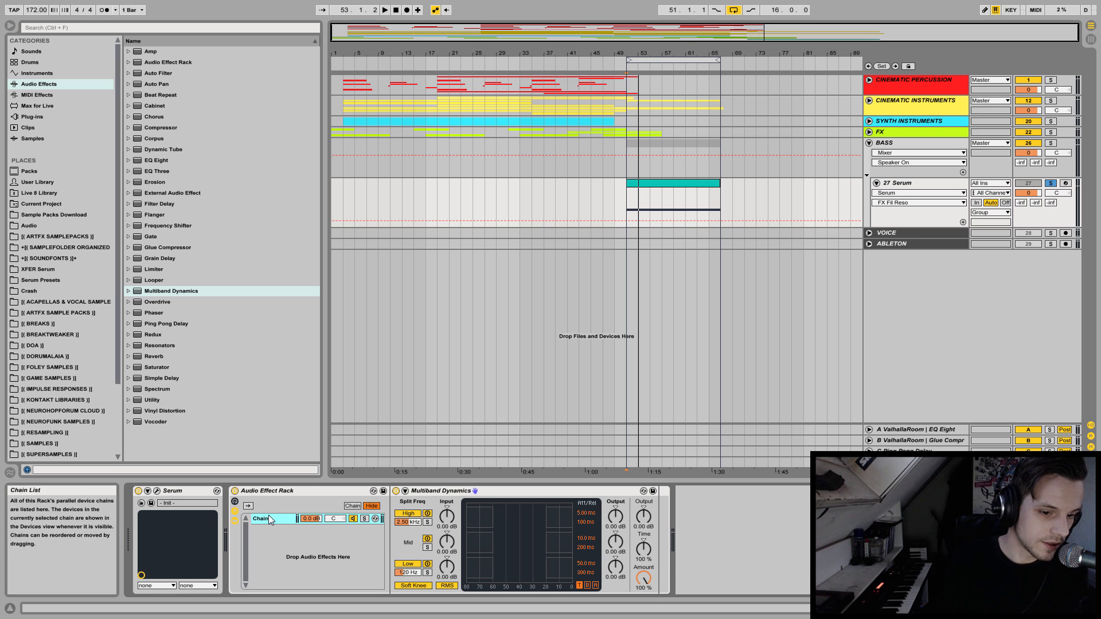
Solo the low, mid and high bands of Multiband Dynamics in turn to hear each one during playback.
click(427, 572)
key(space)
key(space)
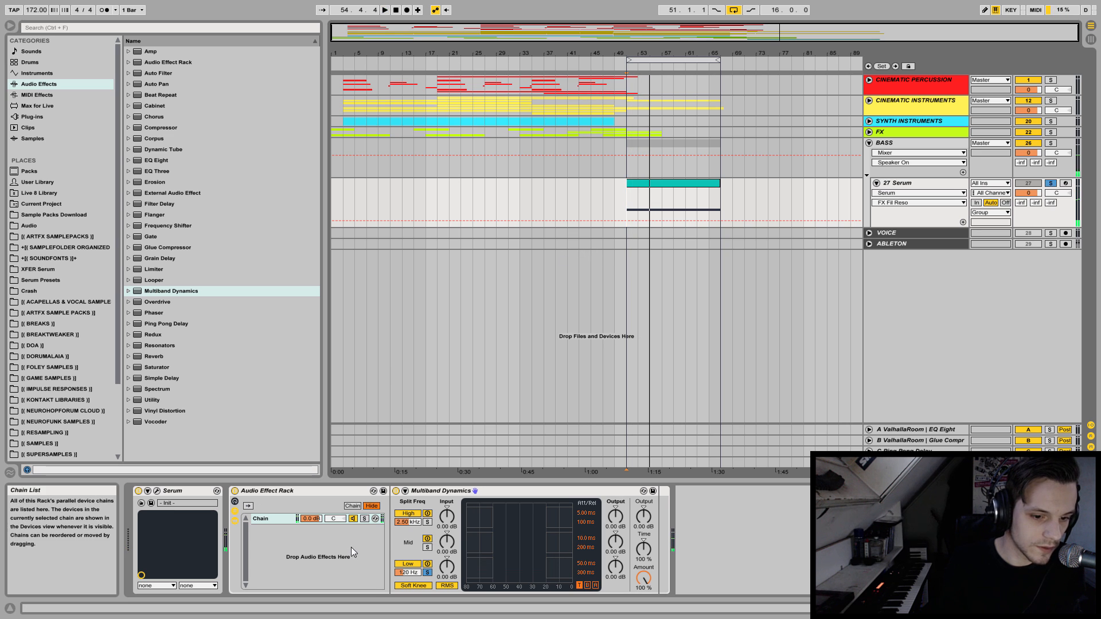
click(427, 547)
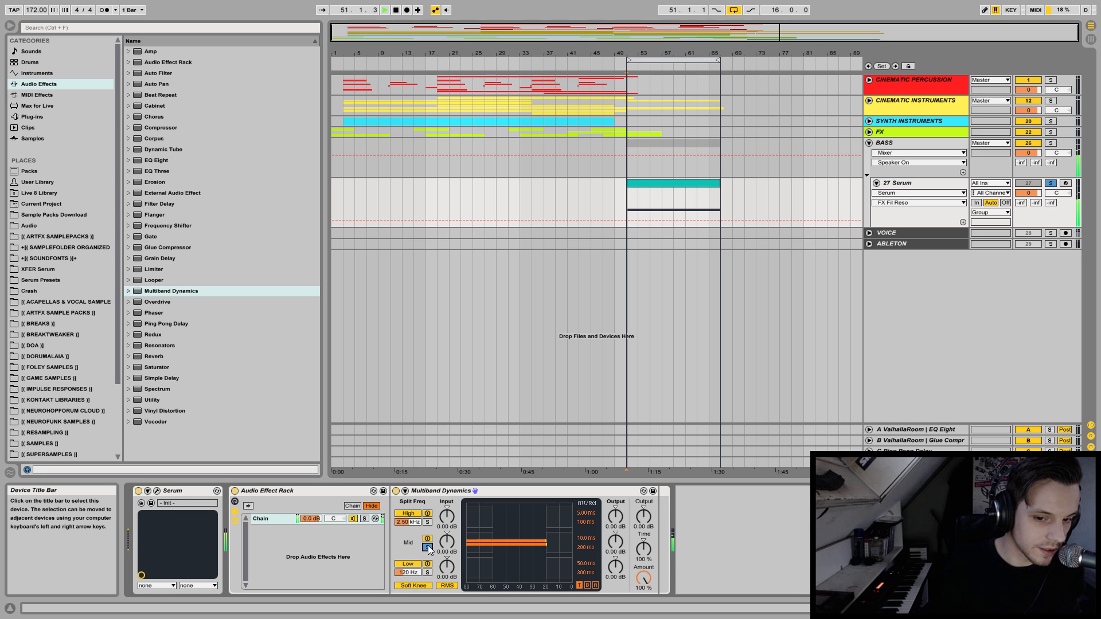
click(428, 522)
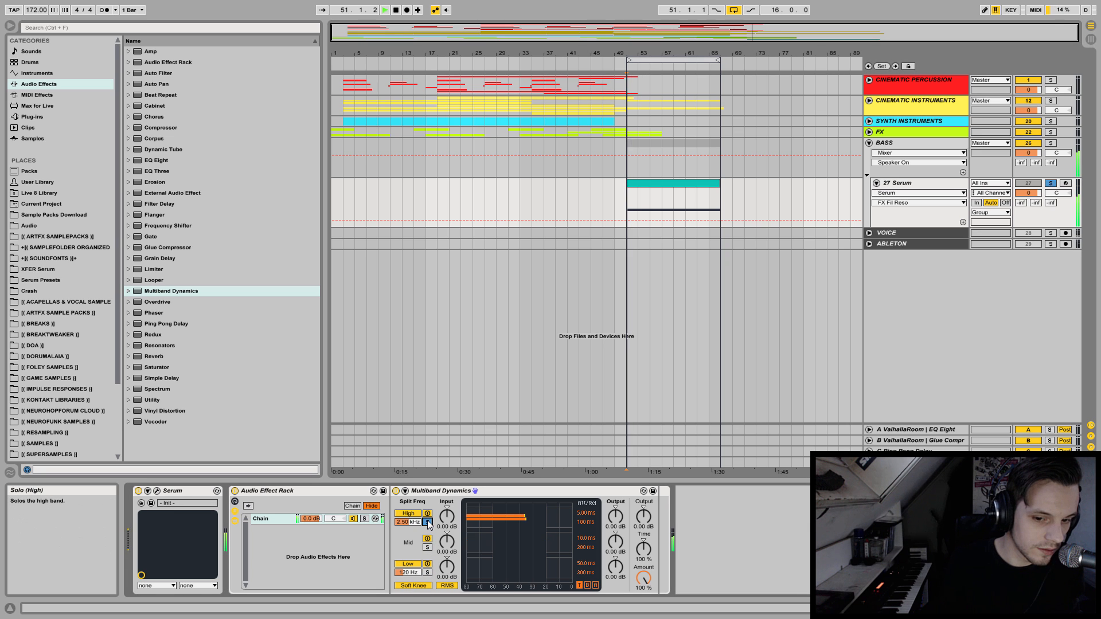
key(space)
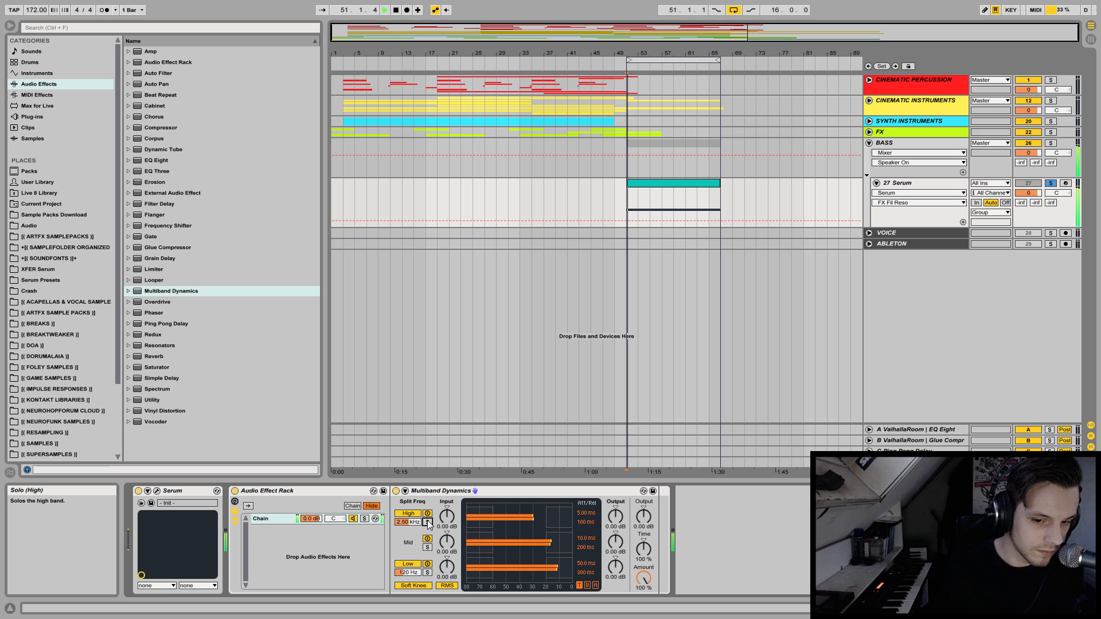
Bypass and re-enable Multiband Dynamics during playback to compare the processed and dry bass.
click(396, 491)
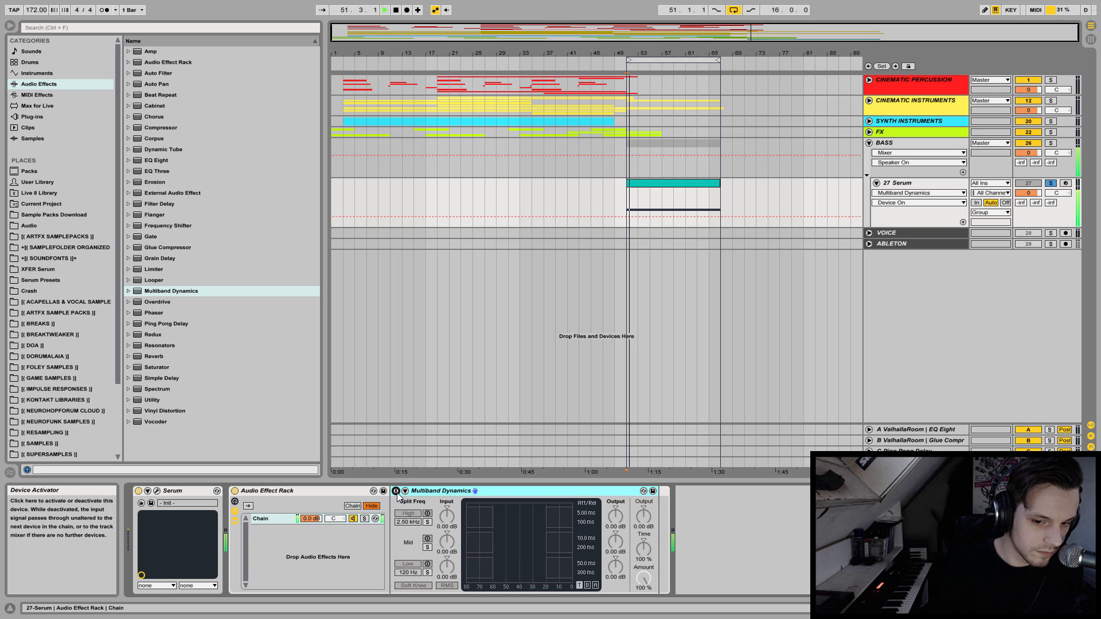
click(396, 491)
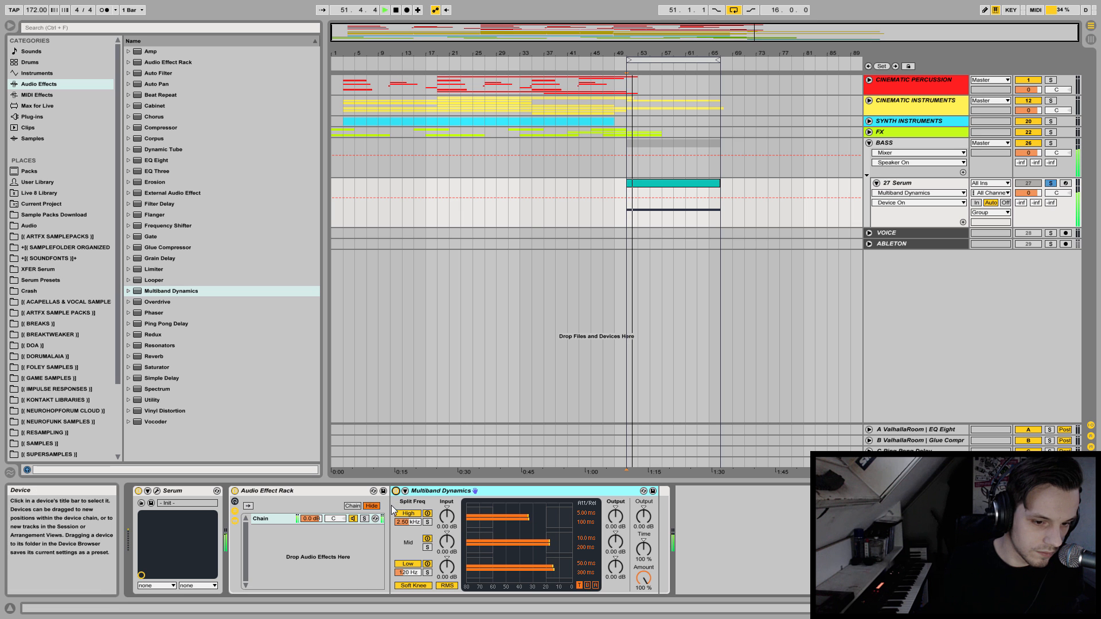
key(space)
Lower Serum's master volume slightly and close its window while the bass plays.
click(157, 491)
drag(577, 67, 579, 90)
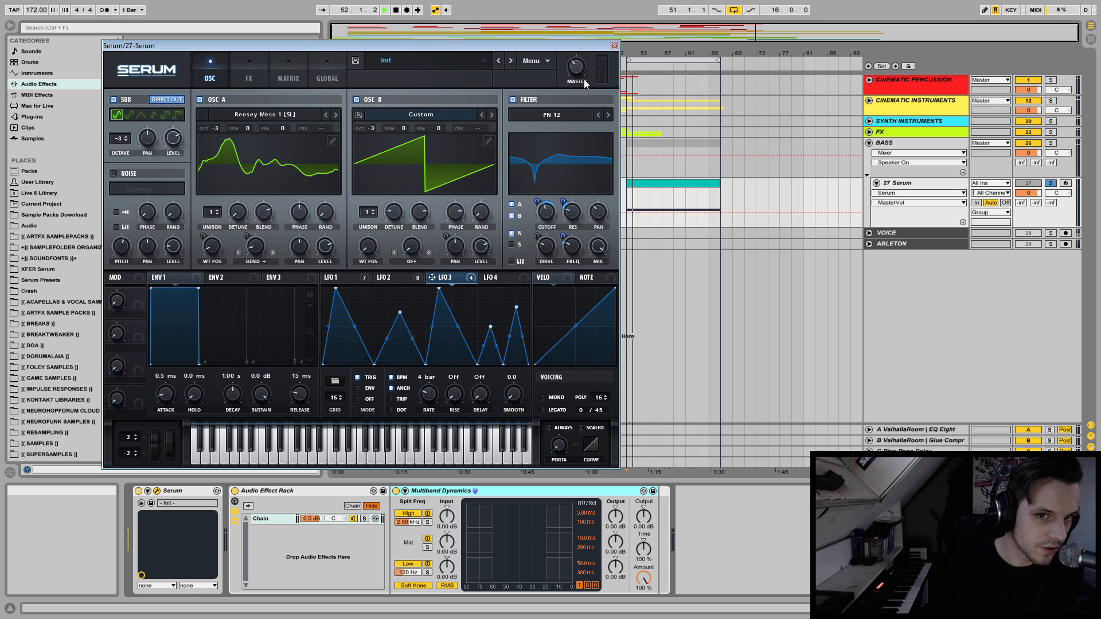
key(space)
click(615, 45)
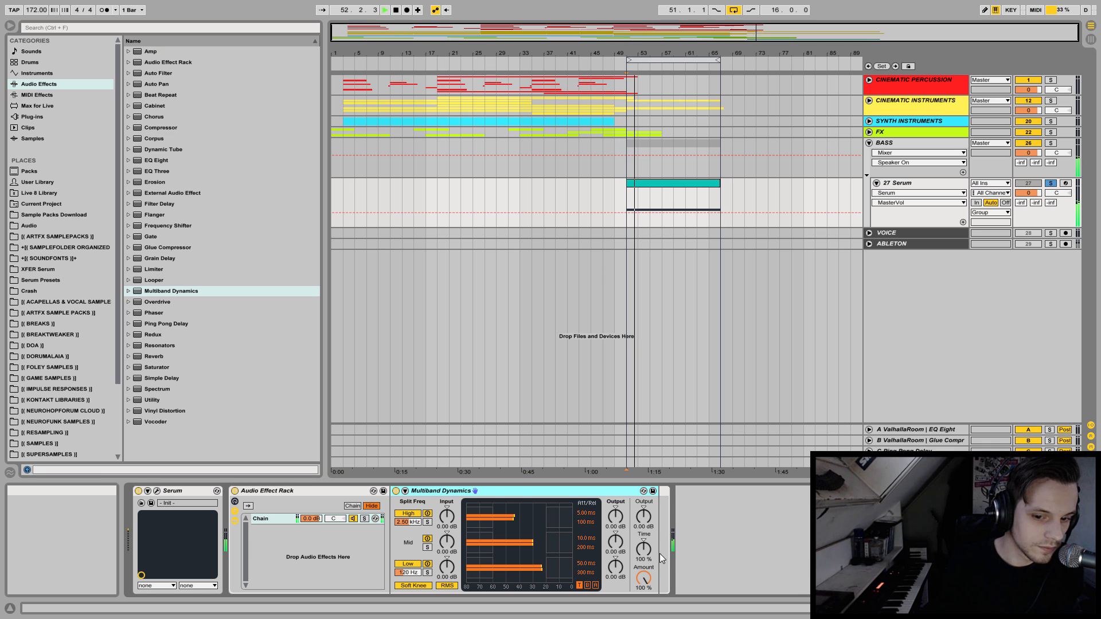
Solo the low band of Multiband Dynamics and play the bass.
key(space)
click(427, 573)
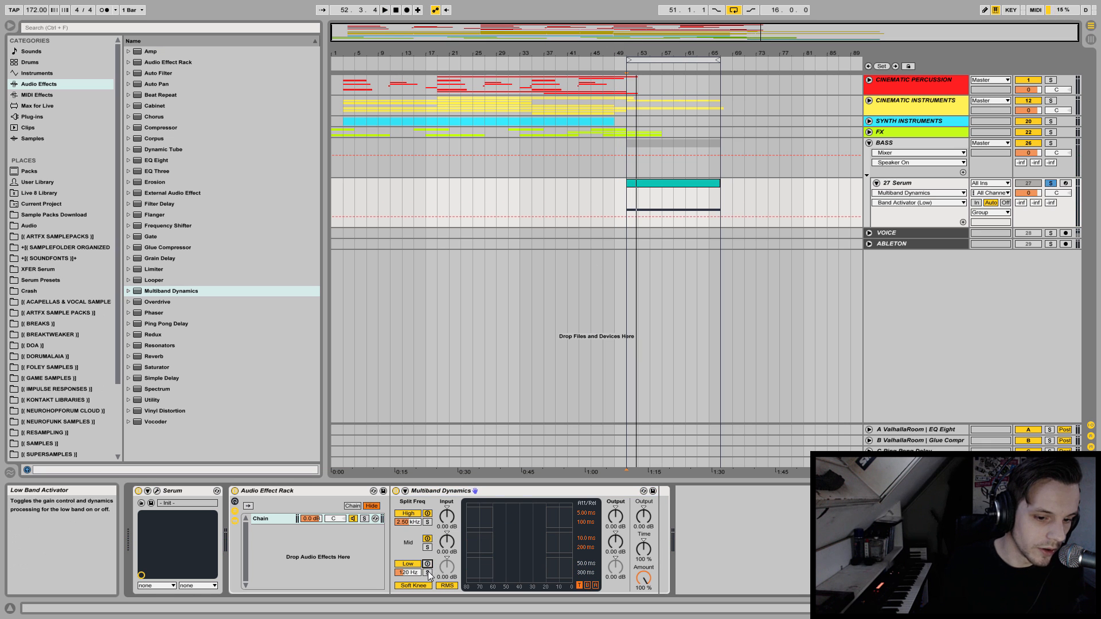
key(space)
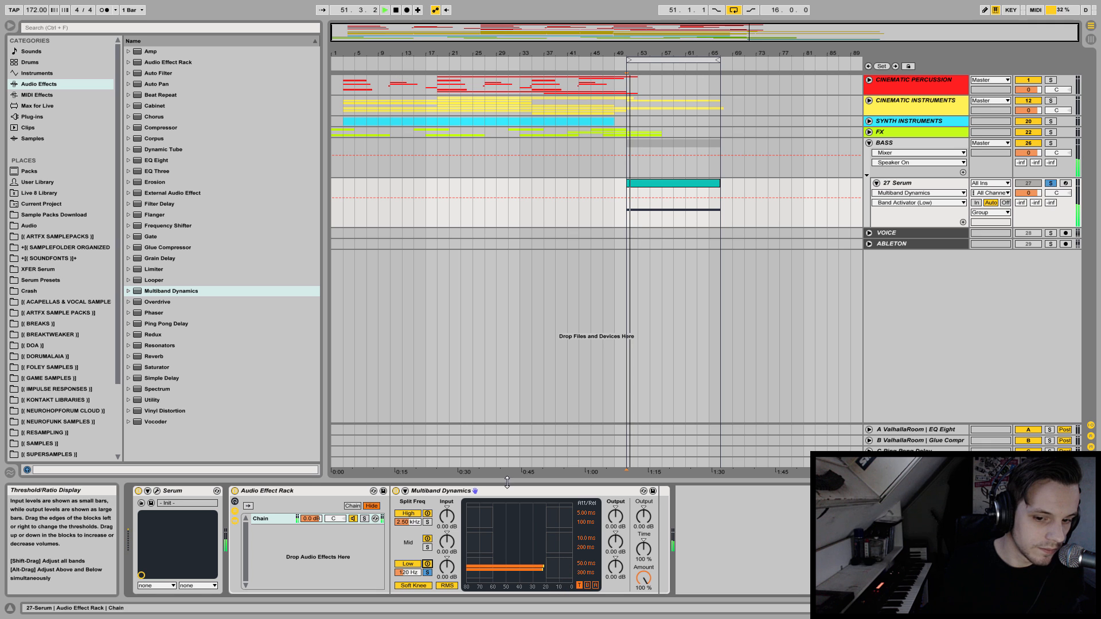
Insert a Utility before Multiband Dynamics in the rack and set its width to 0%.
click(147, 400)
mouse_move(148, 400)
mouse_down()
mouse_move(315, 551)
mouse_move(488, 509)
mouse_up()
drag(421, 579, 420, 613)
key(space)
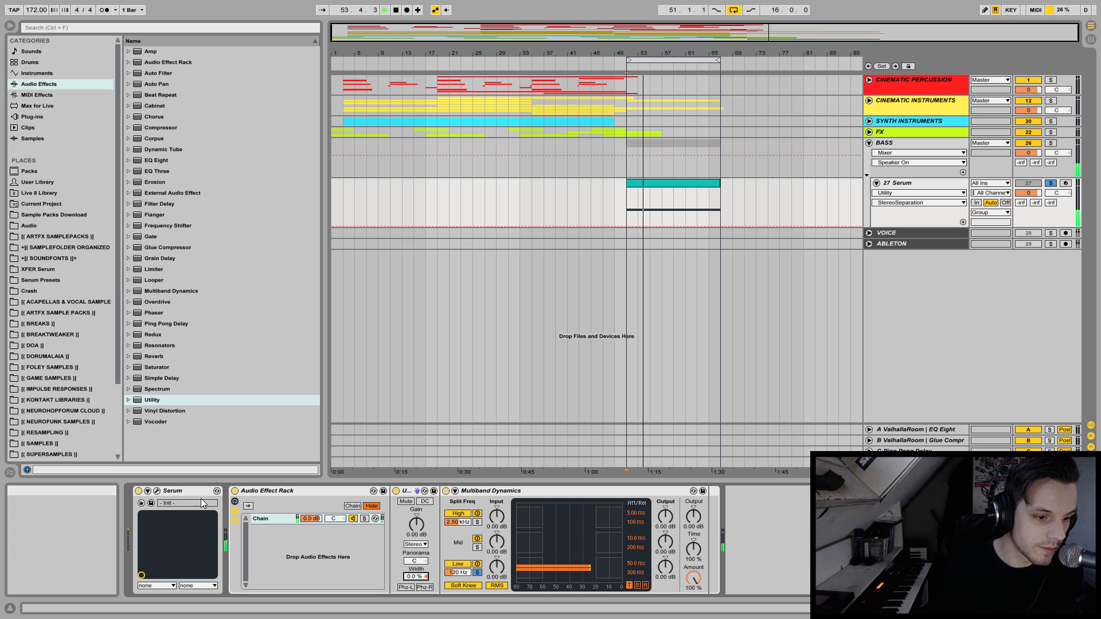
Switch off oscillators A and B in Serum to hear the sub oscillator alone.
click(158, 492)
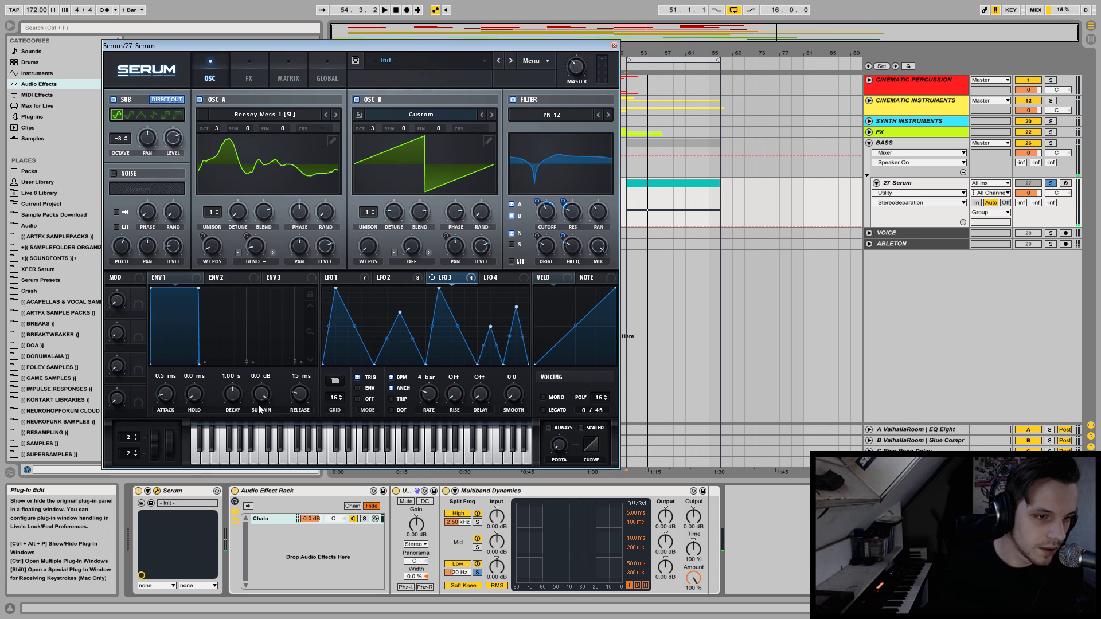
click(200, 100)
click(356, 100)
key(space)
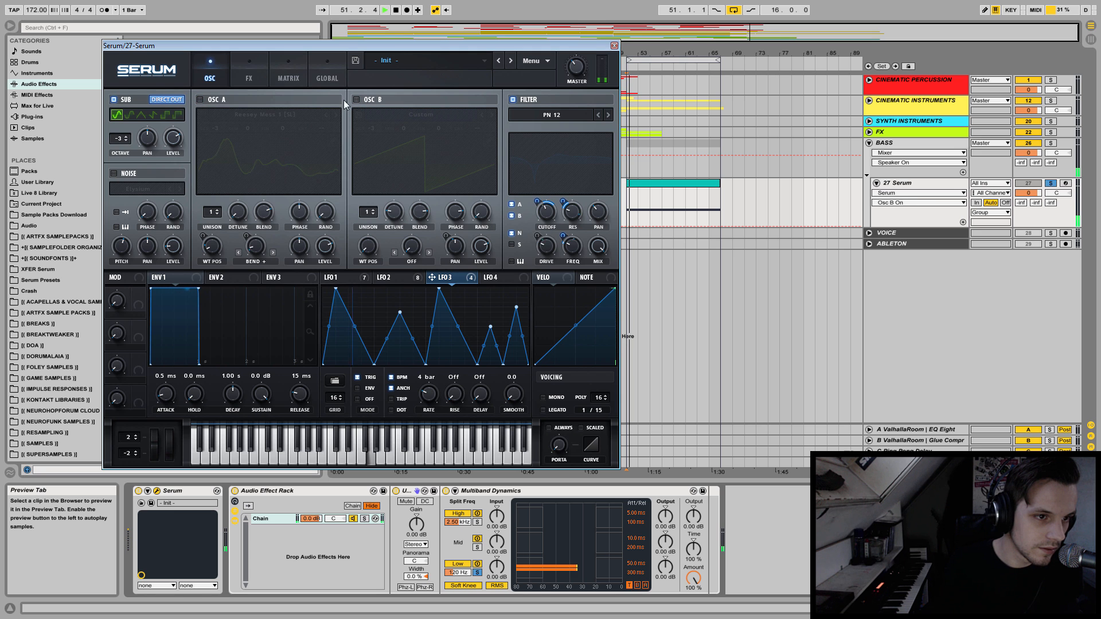
click(172, 138)
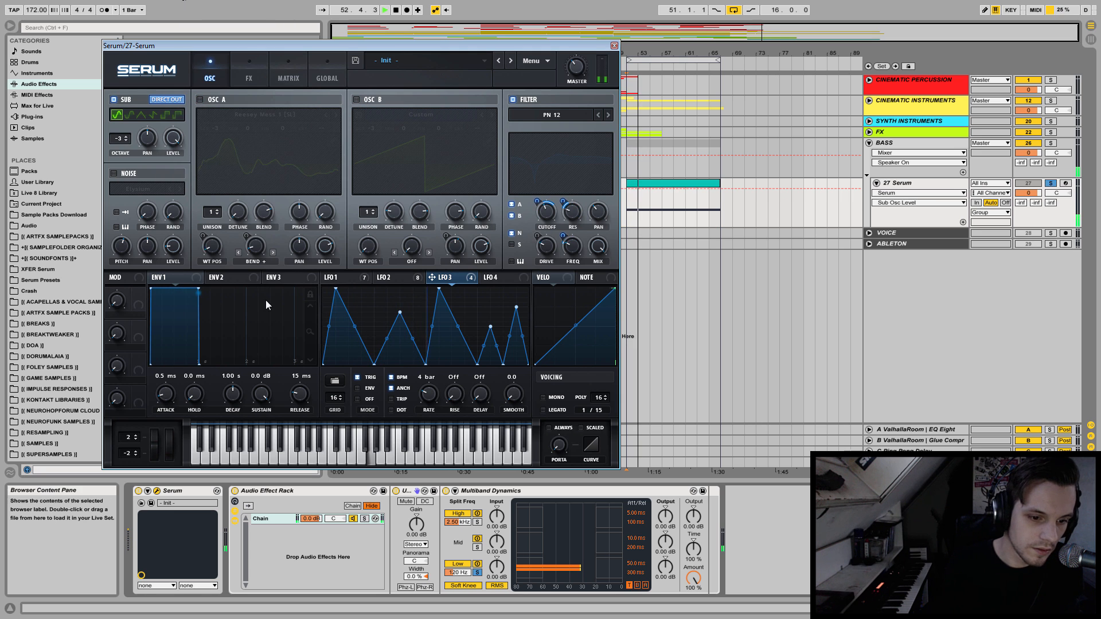
Move the Serum window aside and add a Spectrum after Multiband Dynamics to view the sub's frequencies.
drag(373, 49, 644, 33)
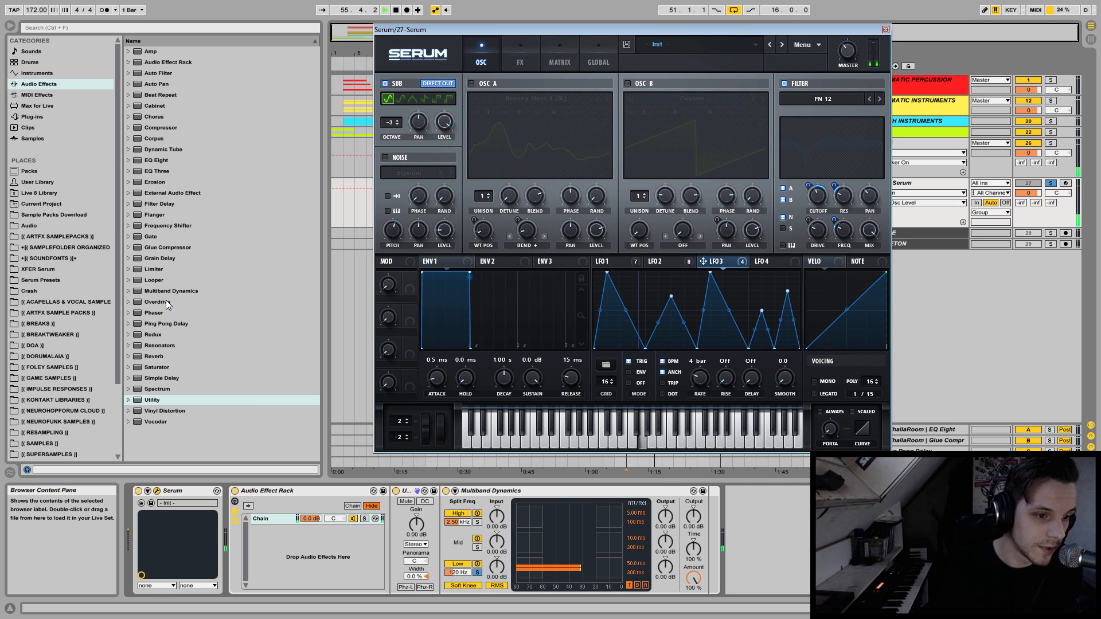
click(158, 389)
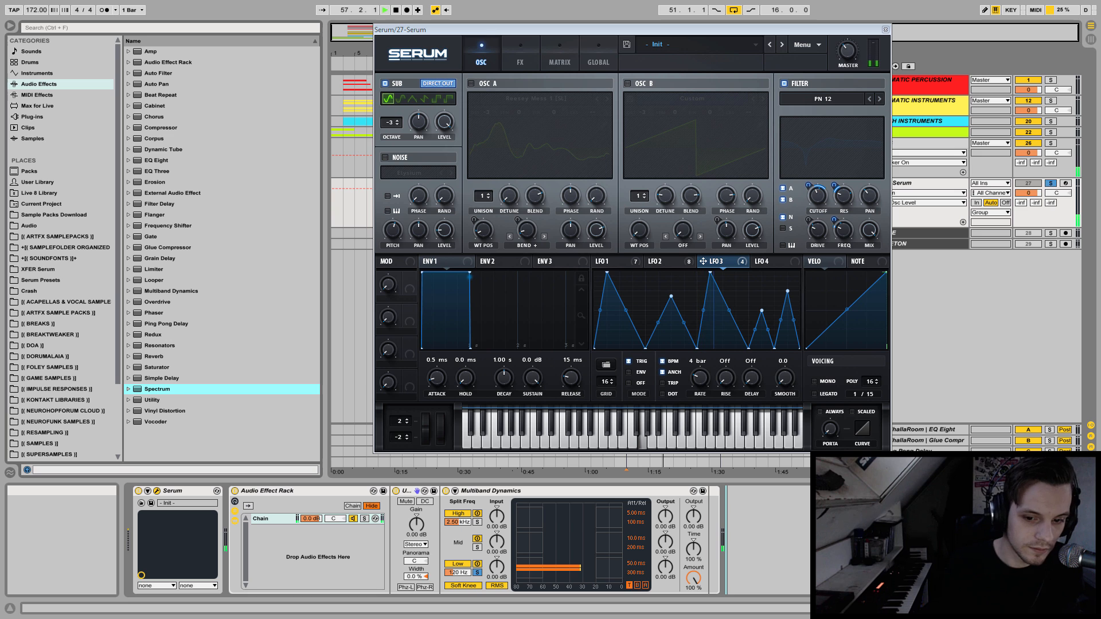
drag(158, 389, 760, 539)
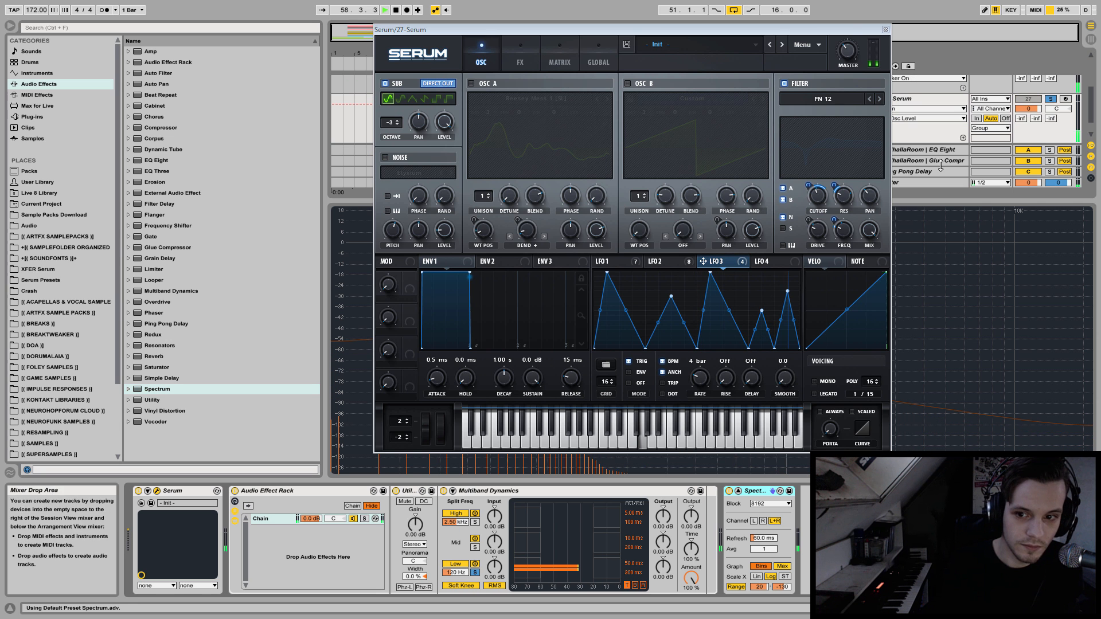
Switch oscillators A and B back on in Serum and play the full bass while watching the spectrum.
drag(846, 37, 728, 99)
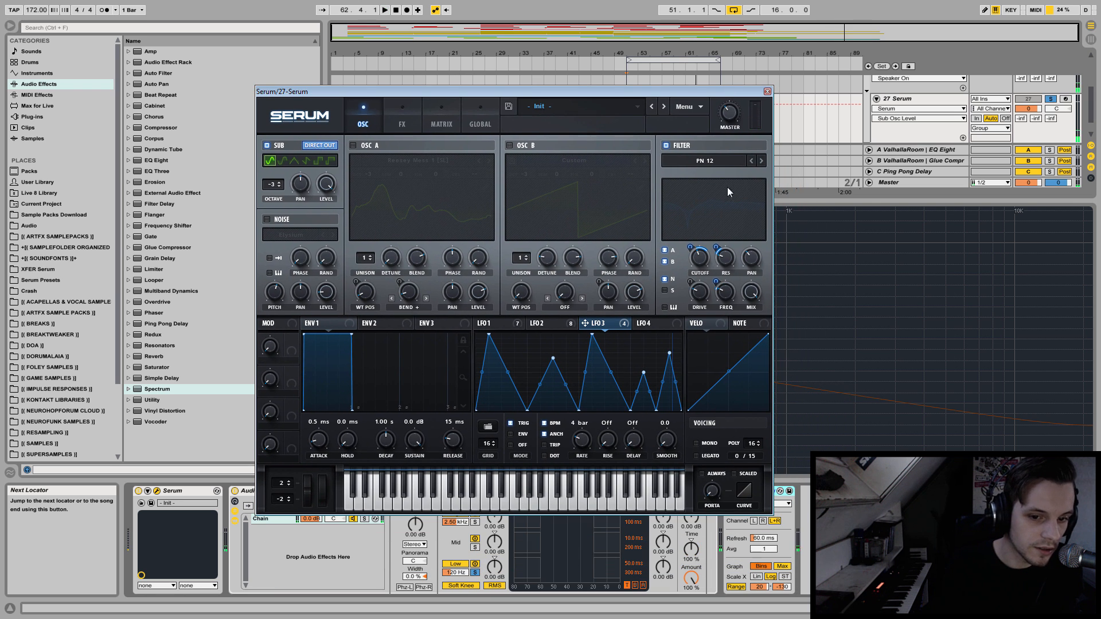
click(353, 145)
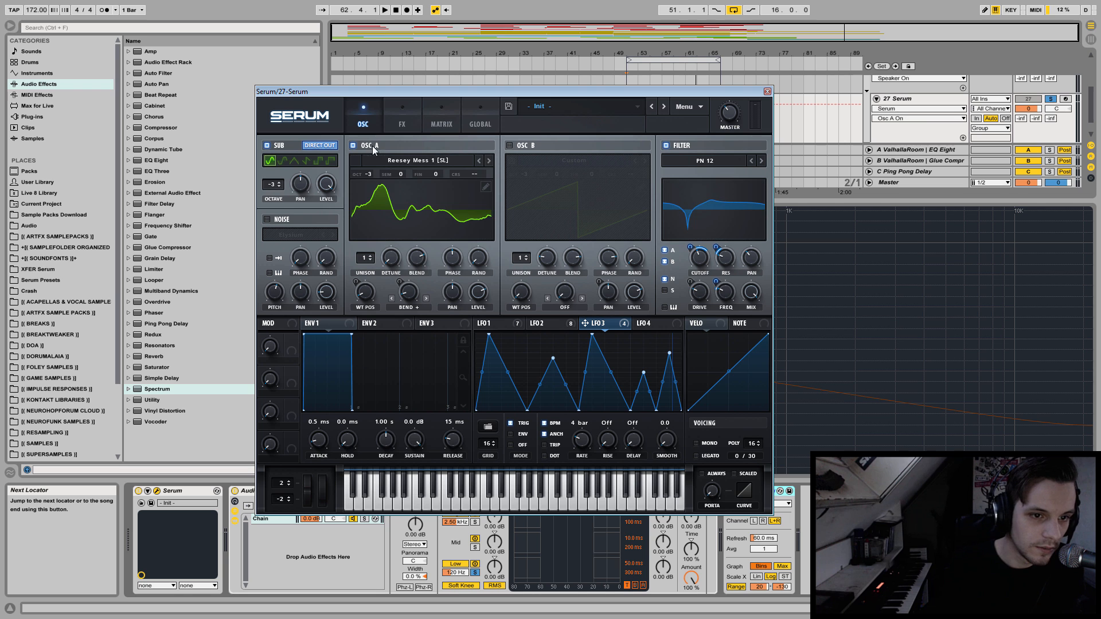
click(510, 145)
key(space)
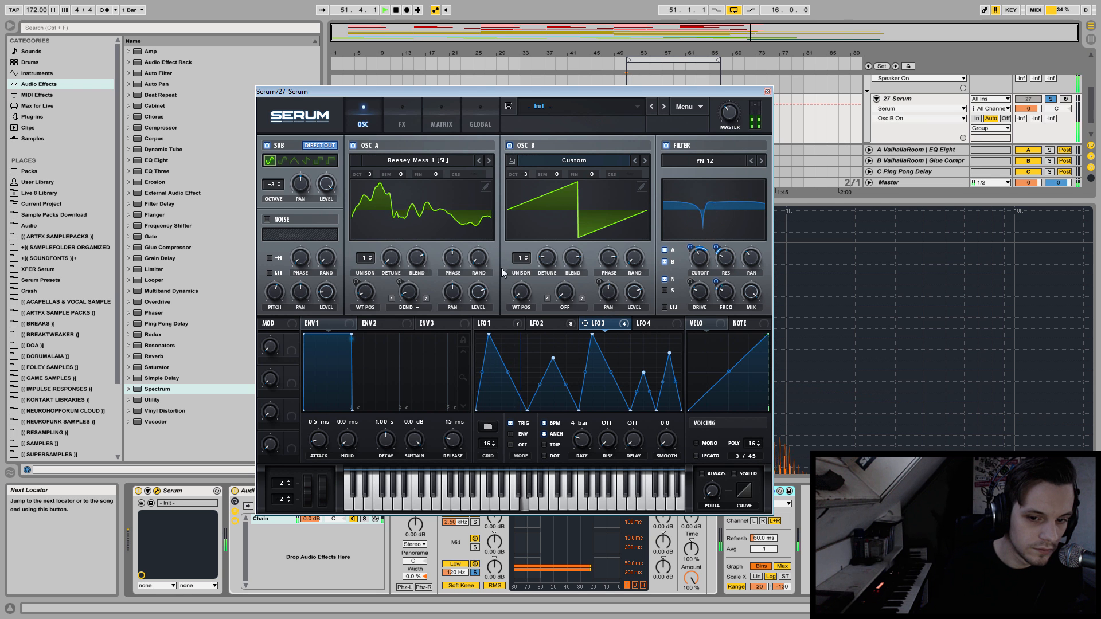
drag(713, 91, 842, 60)
key(space)
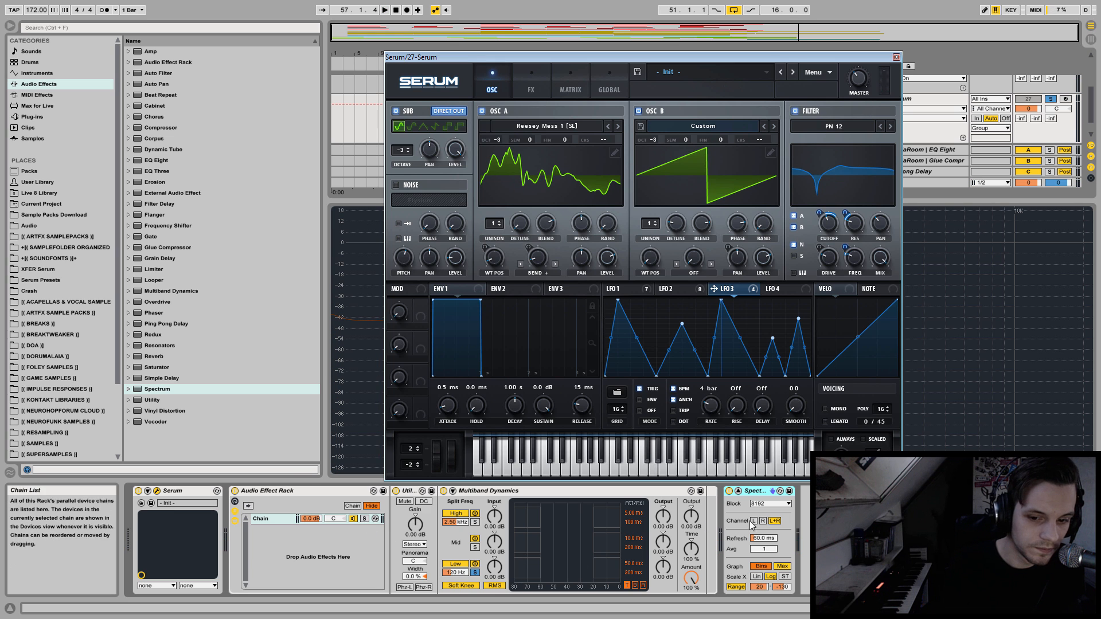
Delete the Spectrum from the device chain and close the Serum window.
click(753, 488)
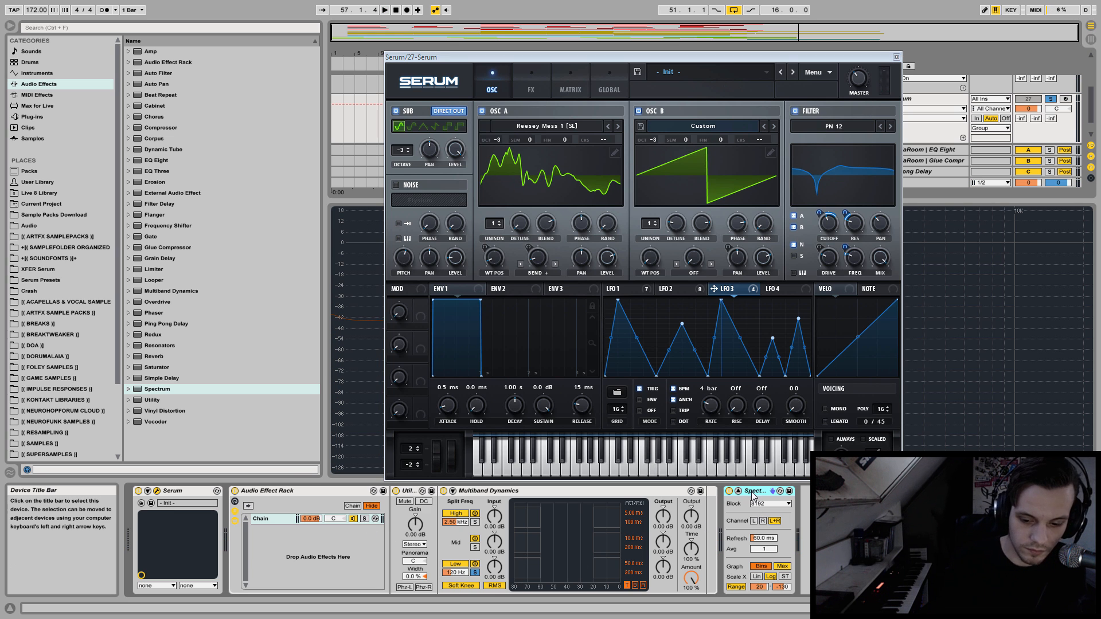
key(Delete)
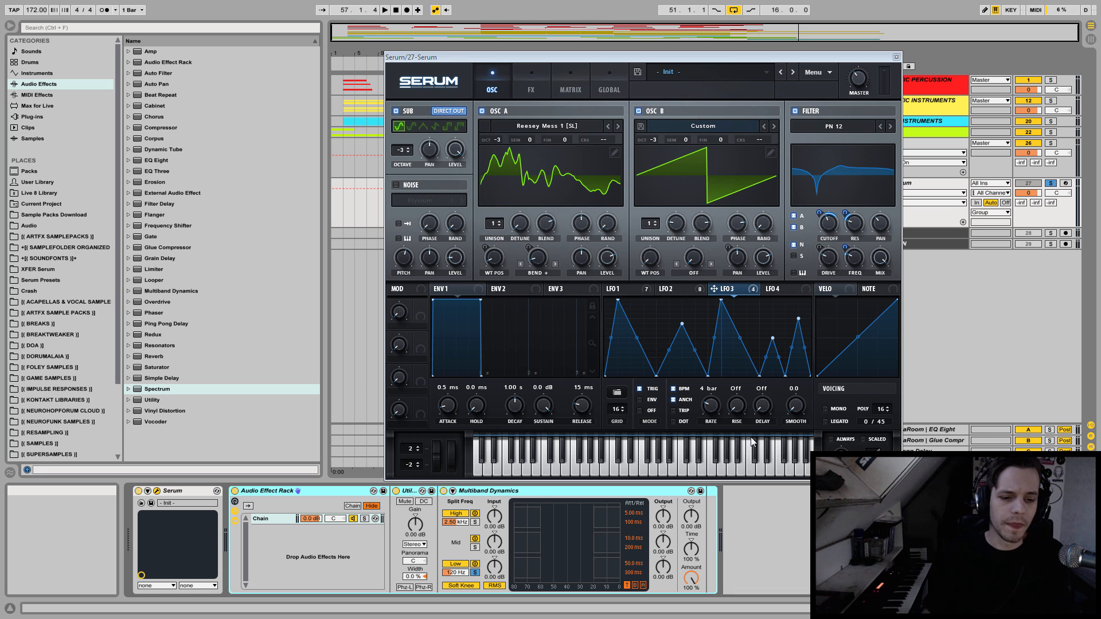
click(896, 58)
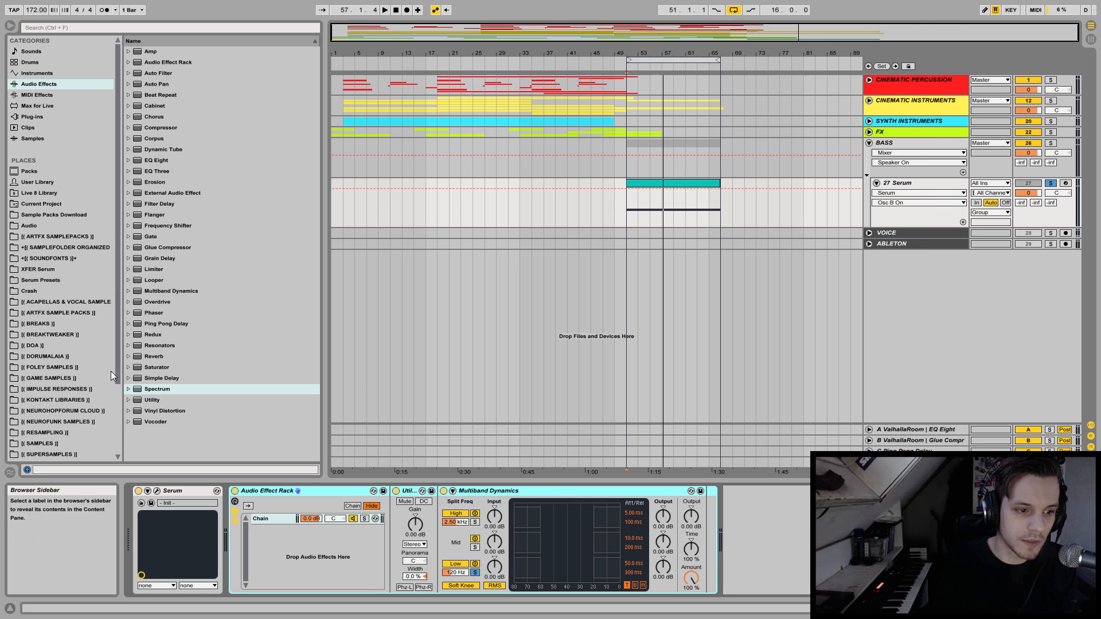
Add a Saturator after Multiband Dynamics with a drive of 2.86 dB and the Analog Clip curve.
click(148, 367)
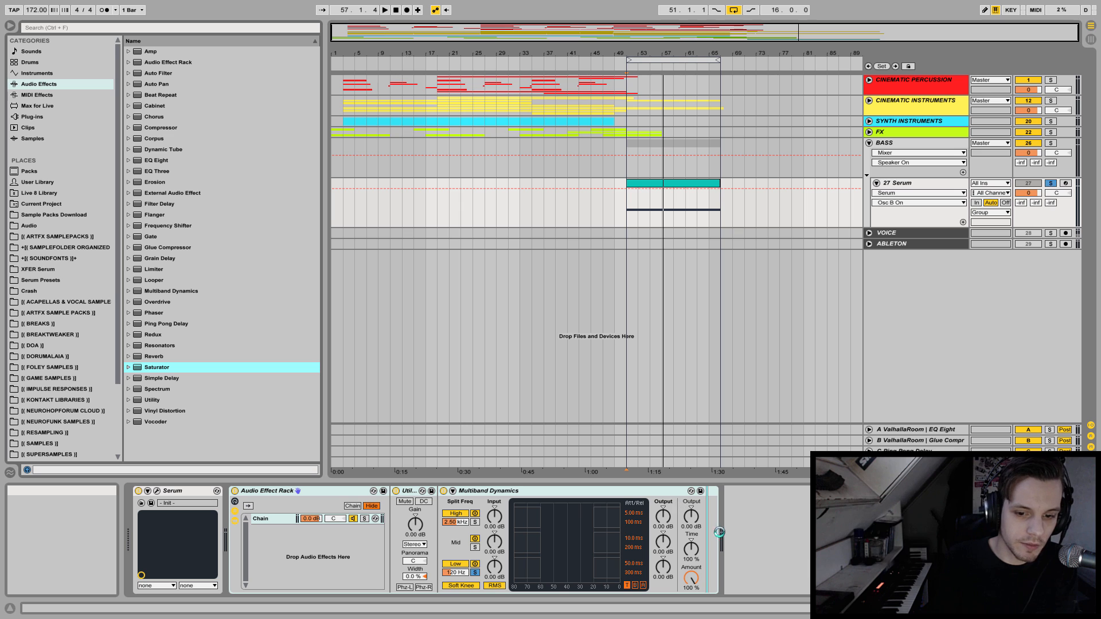
key(Return)
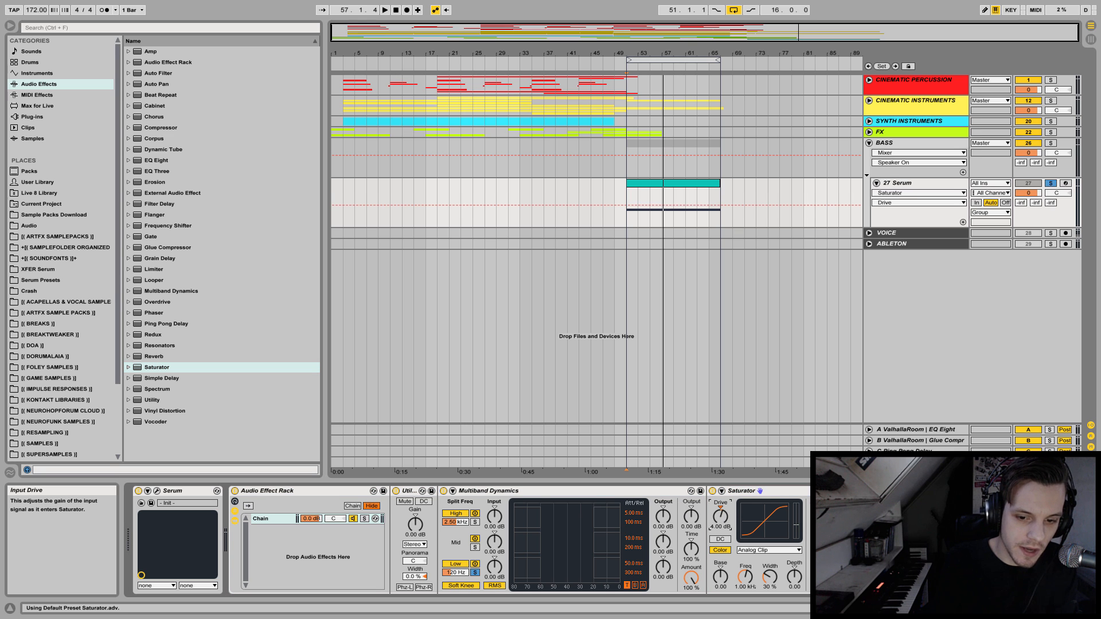
click(769, 550)
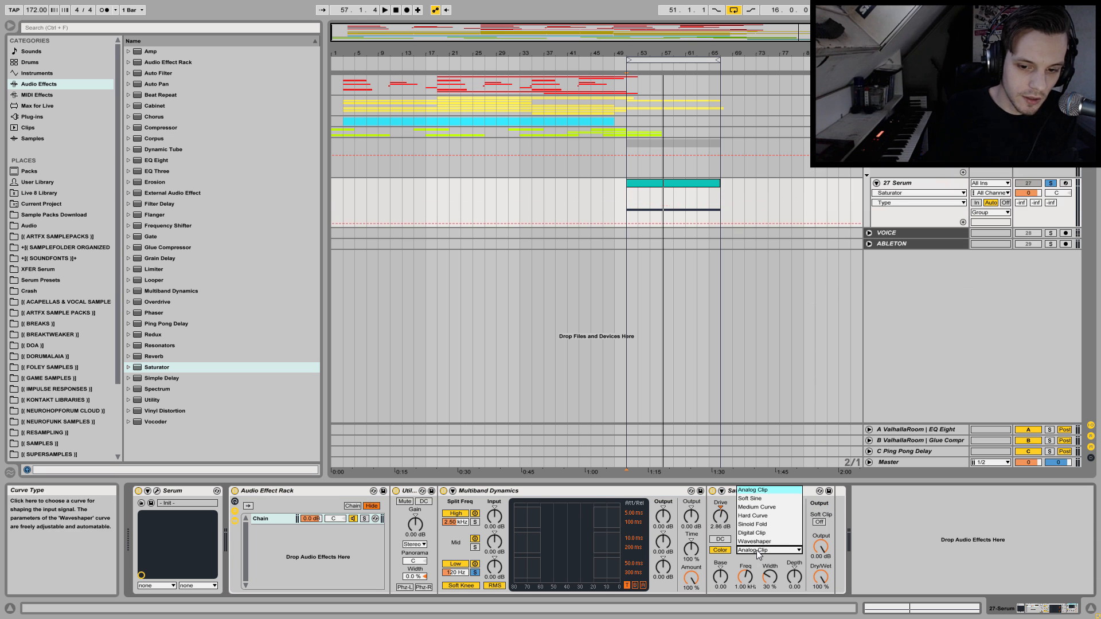
click(778, 491)
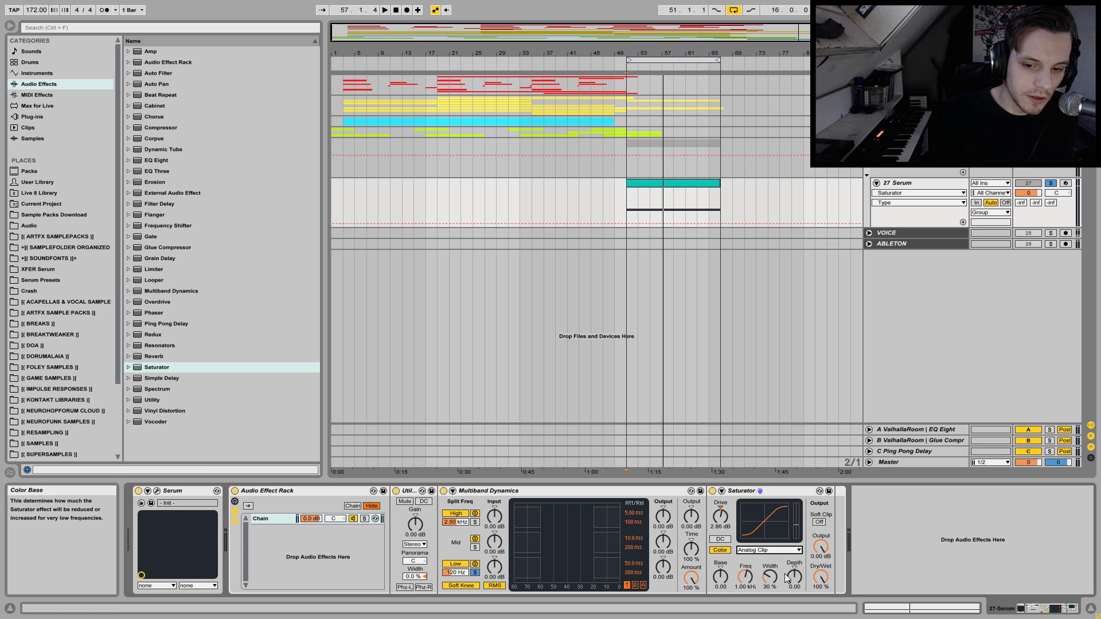
Enable Saturator's Soft Clip and set color depth to -16.8, base to 9.71 and frequency to 153 Hz, comparing against bypass during playback.
key(space)
click(819, 523)
drag(794, 576, 794, 607)
click(729, 576)
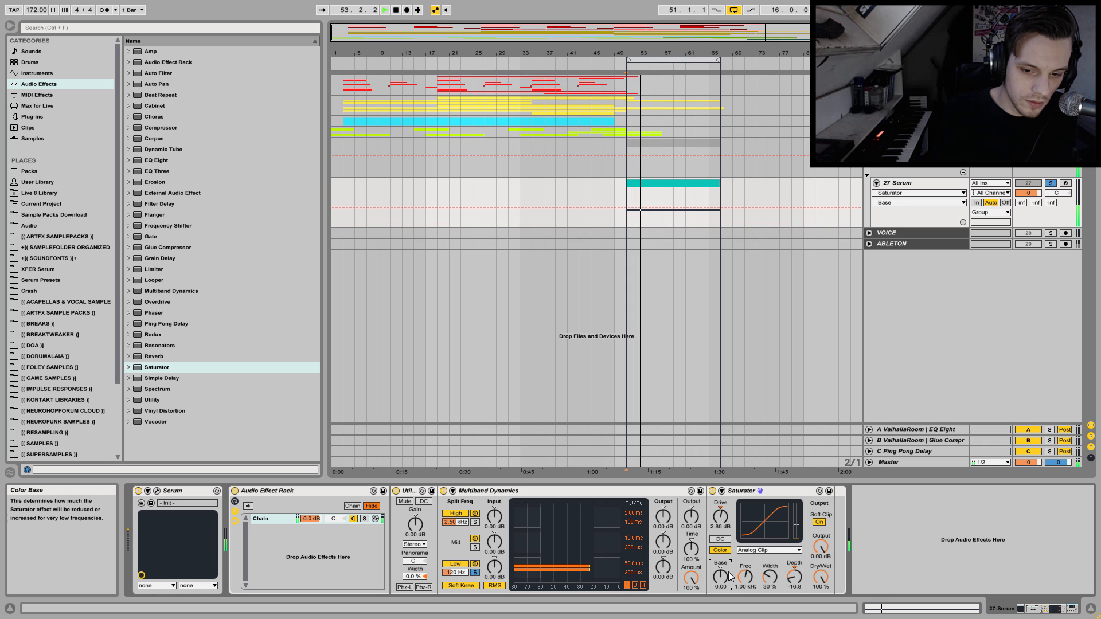
mouse_move(728, 579)
mouse_down()
mouse_move(728, 559)
mouse_move(745, 602)
mouse_move(720, 559)
mouse_move(746, 572)
mouse_move(724, 596)
mouse_up()
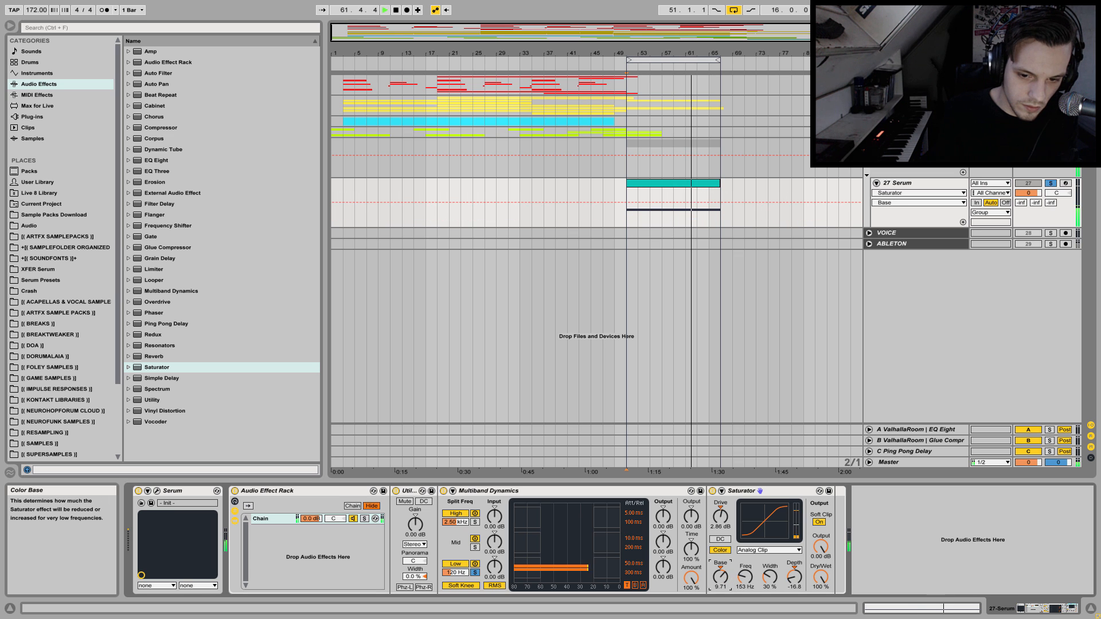
click(712, 490)
click(712, 491)
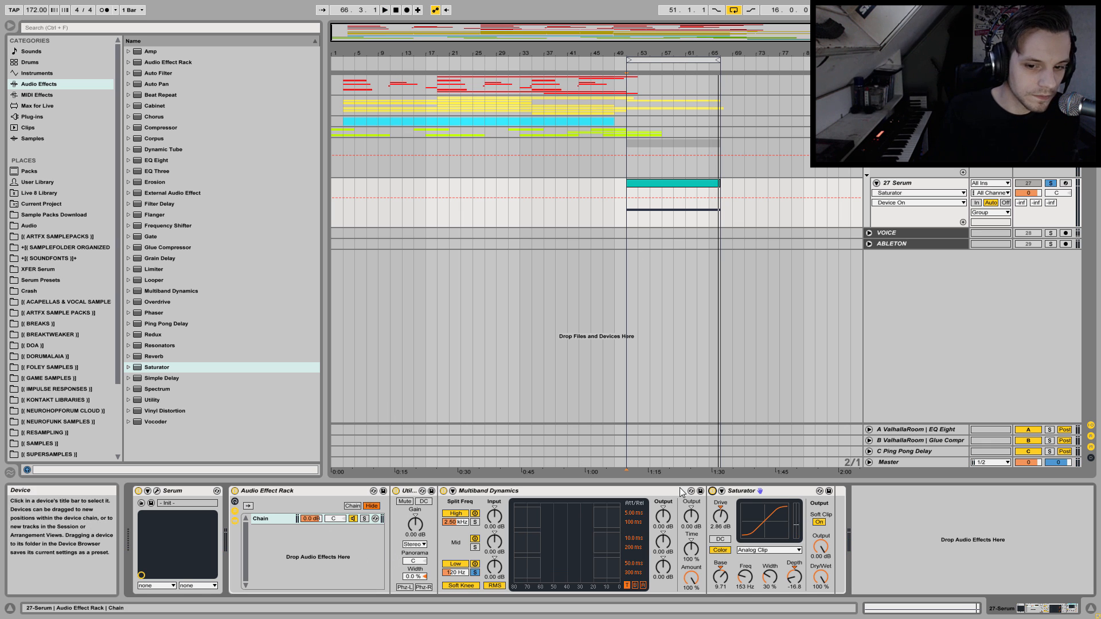
Move the Saturator ahead of Multiband Dynamics in the rack's chain.
click(745, 490)
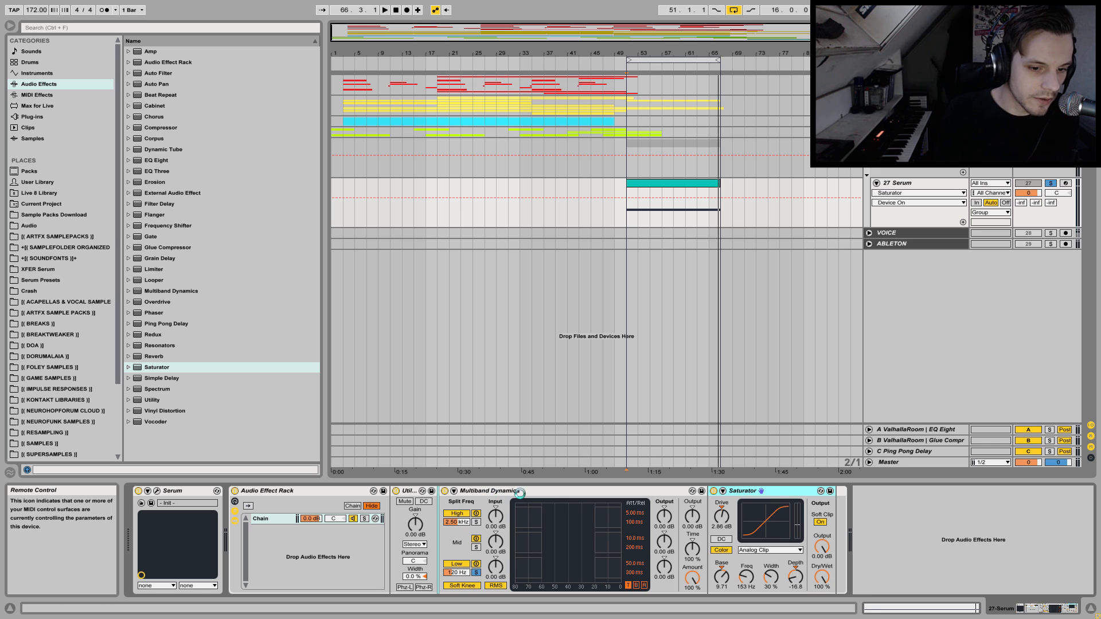
drag(519, 493, 521, 494)
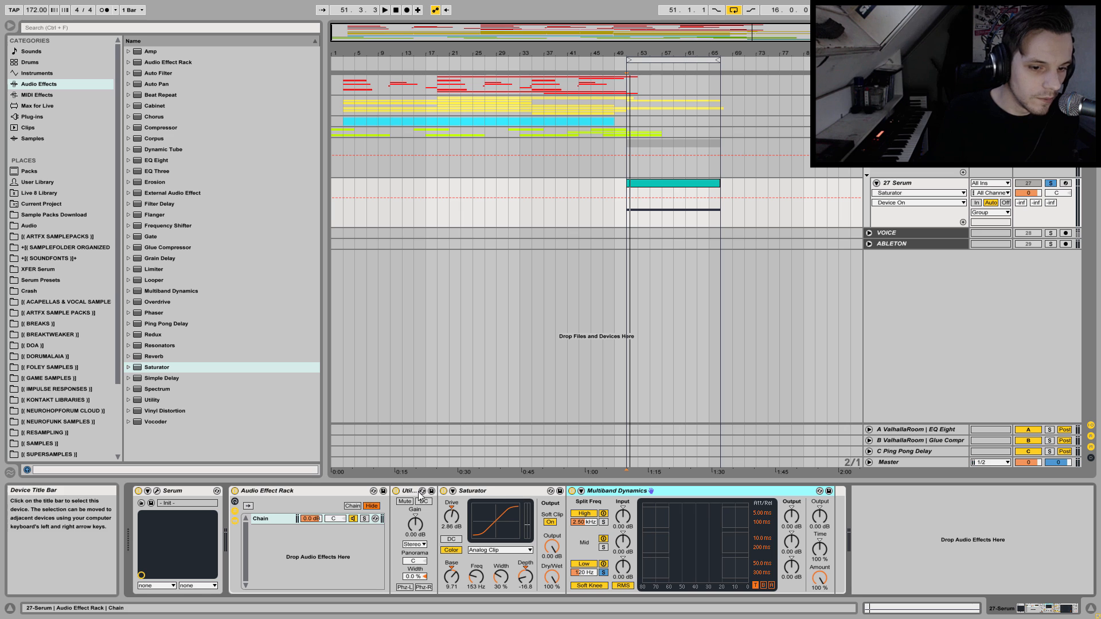
Duplicate the rack's chain and rename the first one SUB.
click(266, 517)
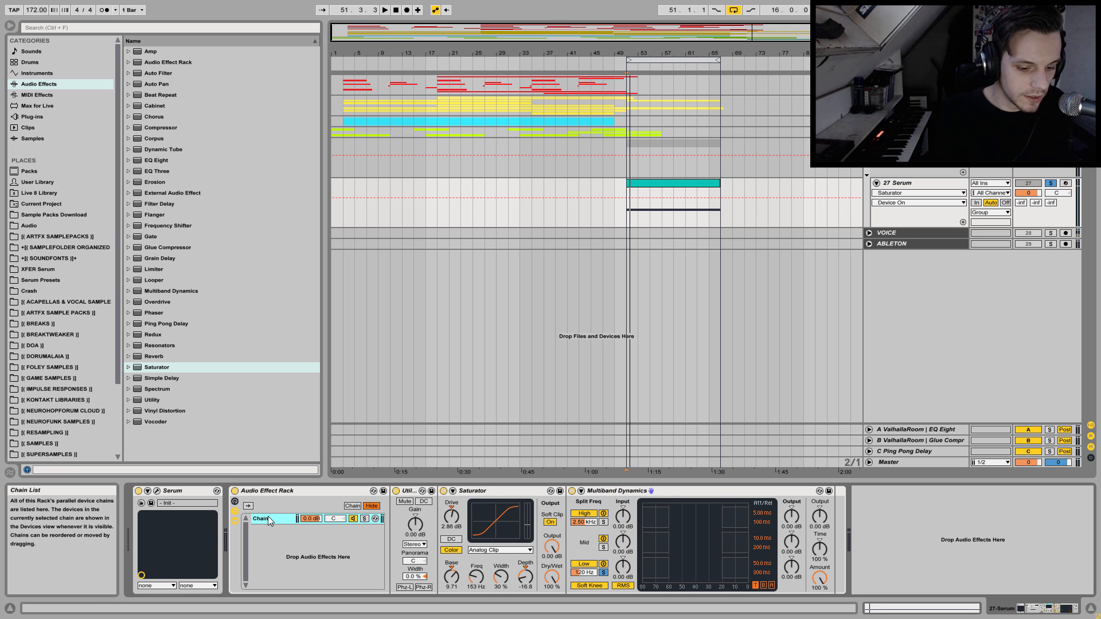
key(ctrl+d)
key(ctrl+r)
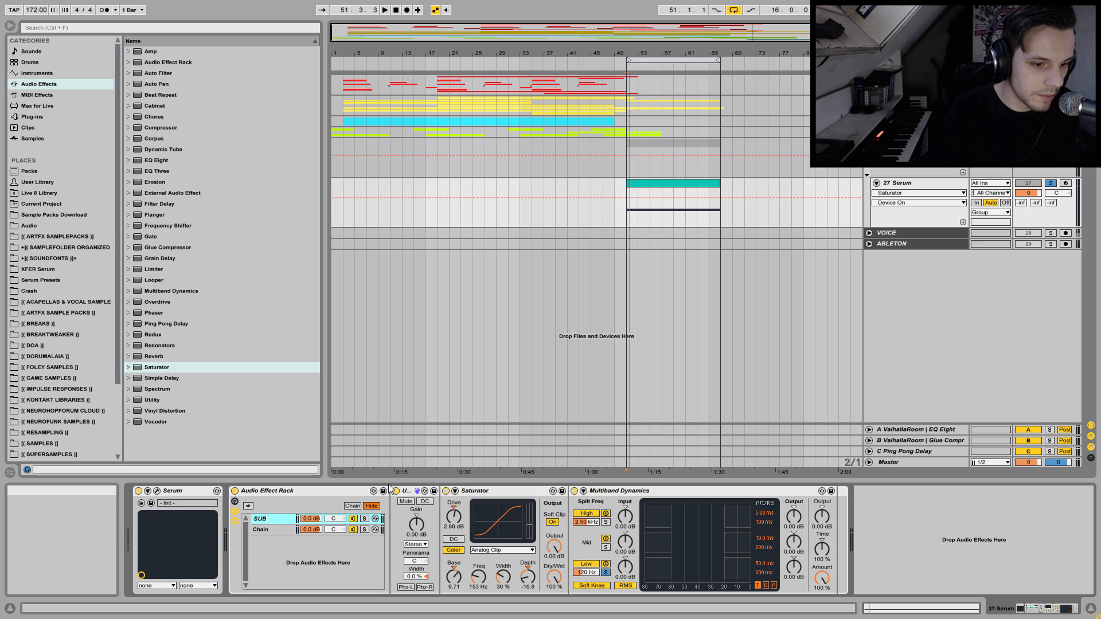
Delete Utility and Saturator from the second chain and solo the mid band in its Multiband Dynamics, checking it in playback.
click(283, 534)
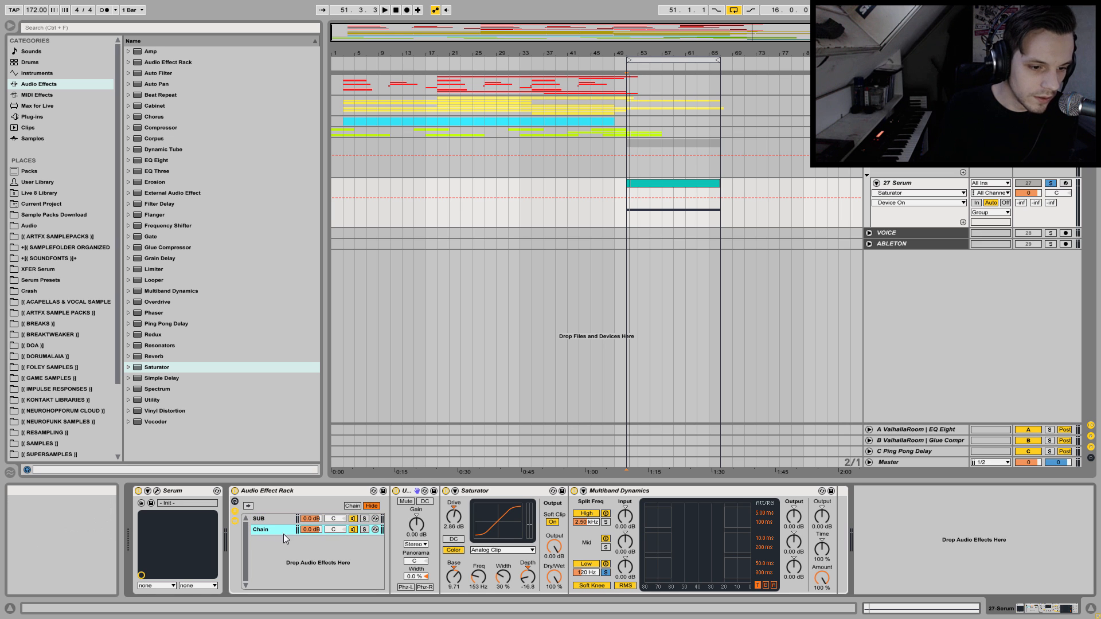
click(518, 491)
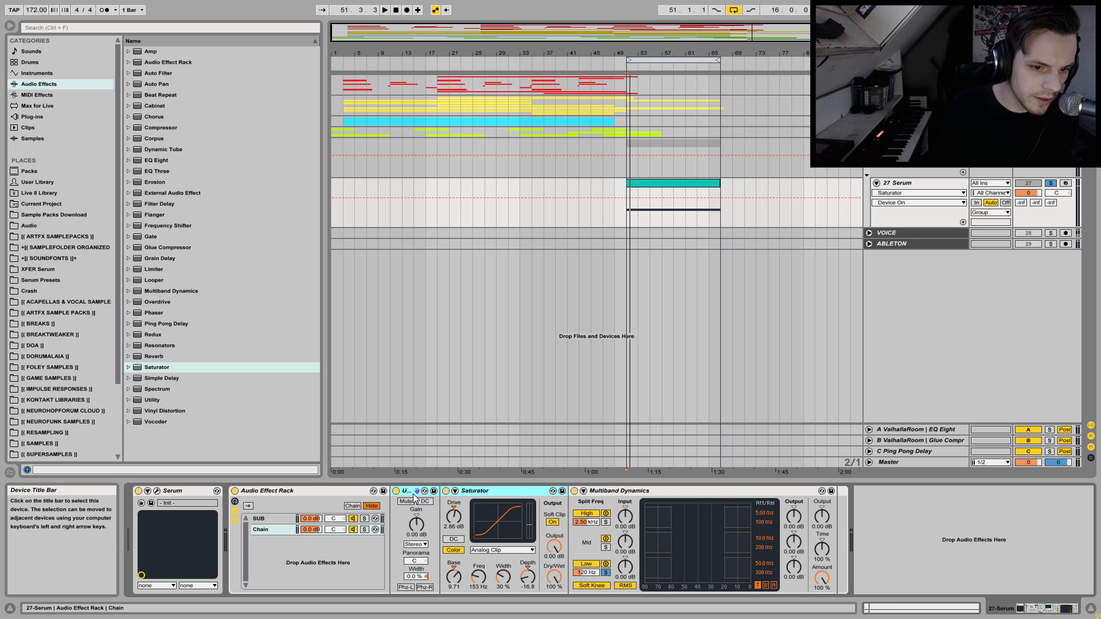
key(Delete)
click(428, 548)
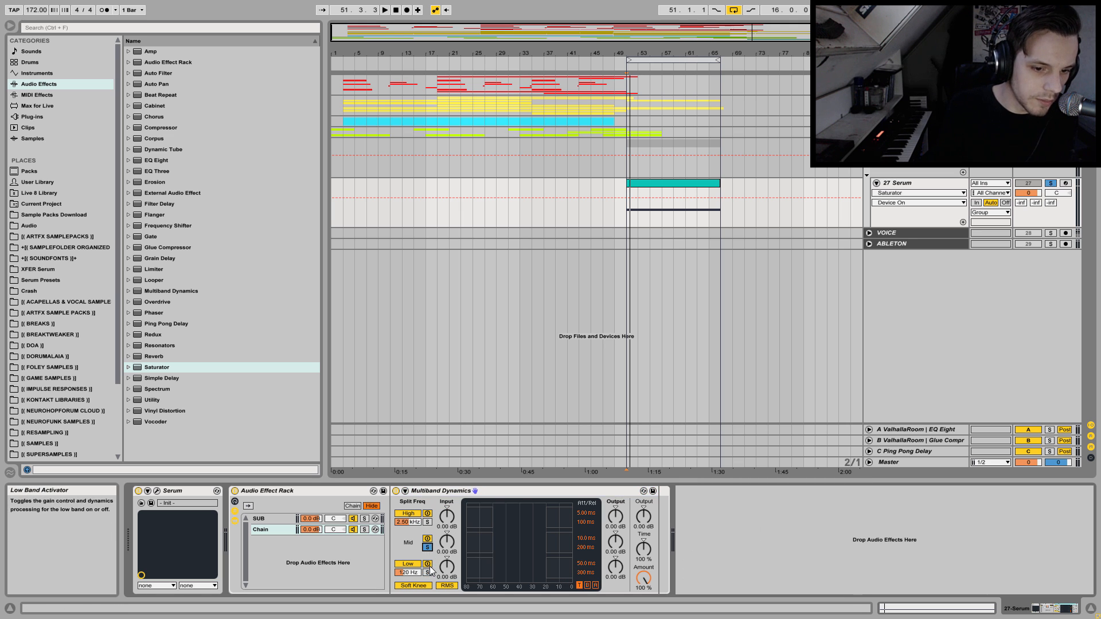
key(space)
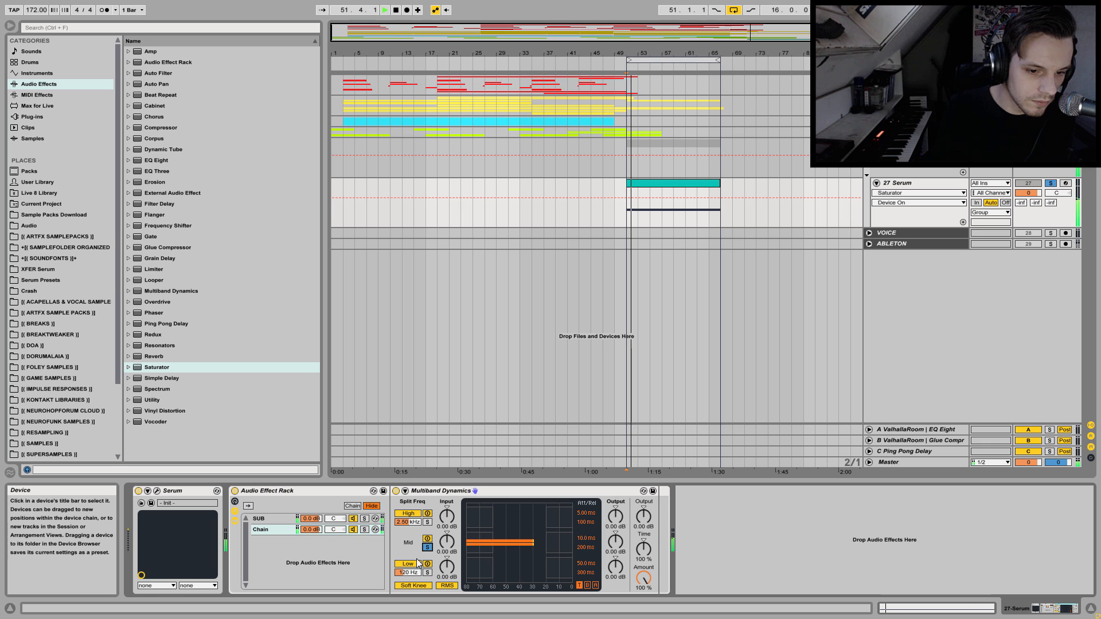
Solo the second chain, listen to it alone and rename it MID.
click(364, 529)
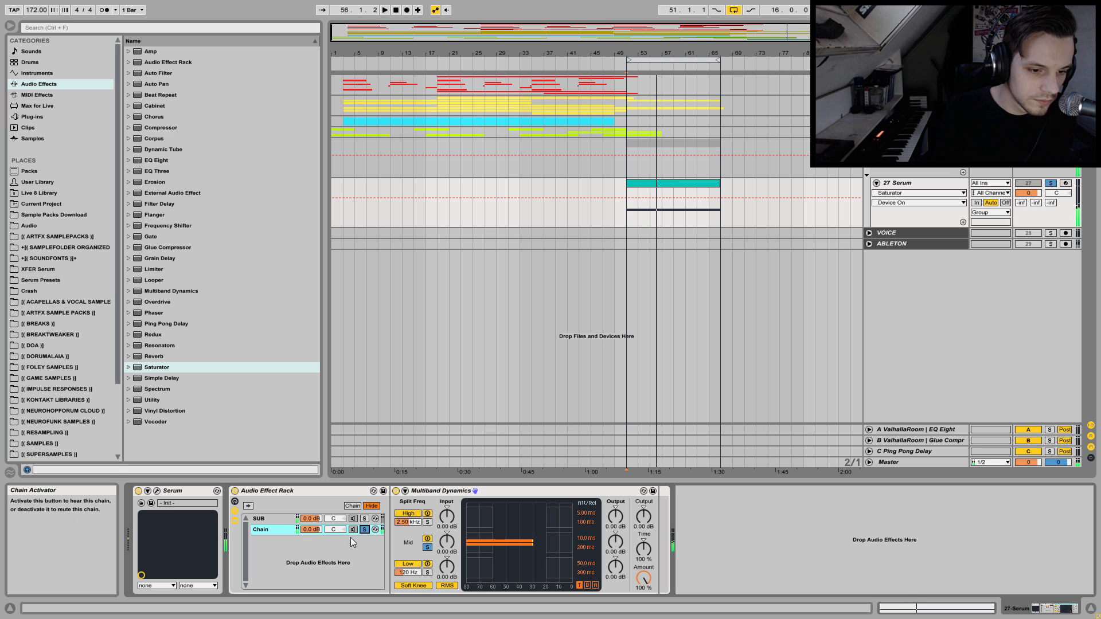
key(space)
key(ctrl+r)
text(M)
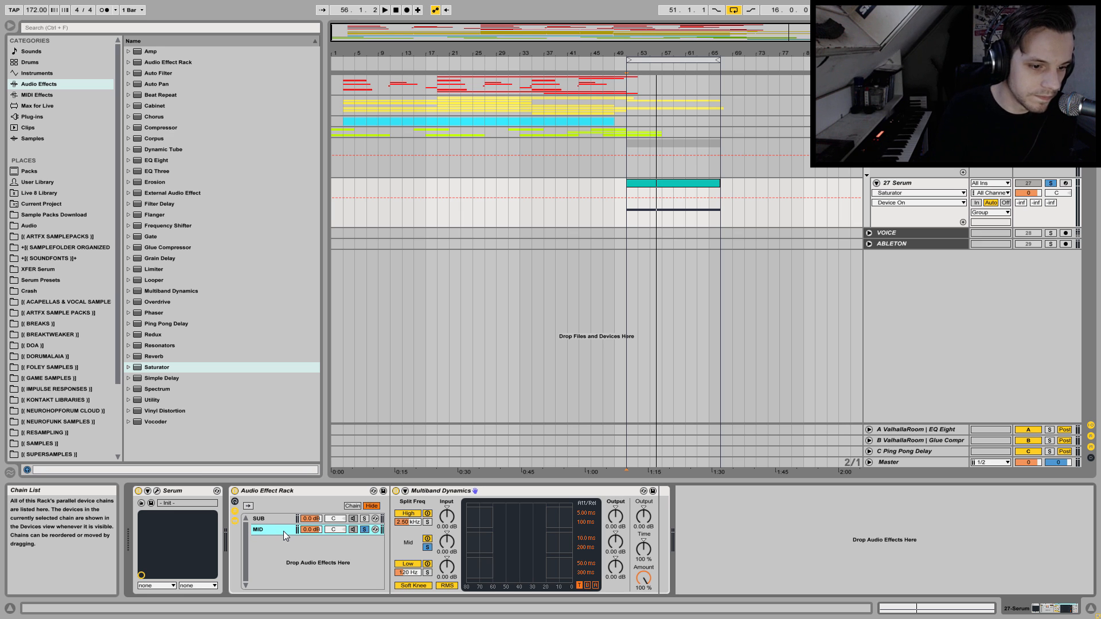
Duplicate the MID chain as HIGH and solo the high band in its Multiband Dynamics, checking it in playback.
key(ctrl+d)
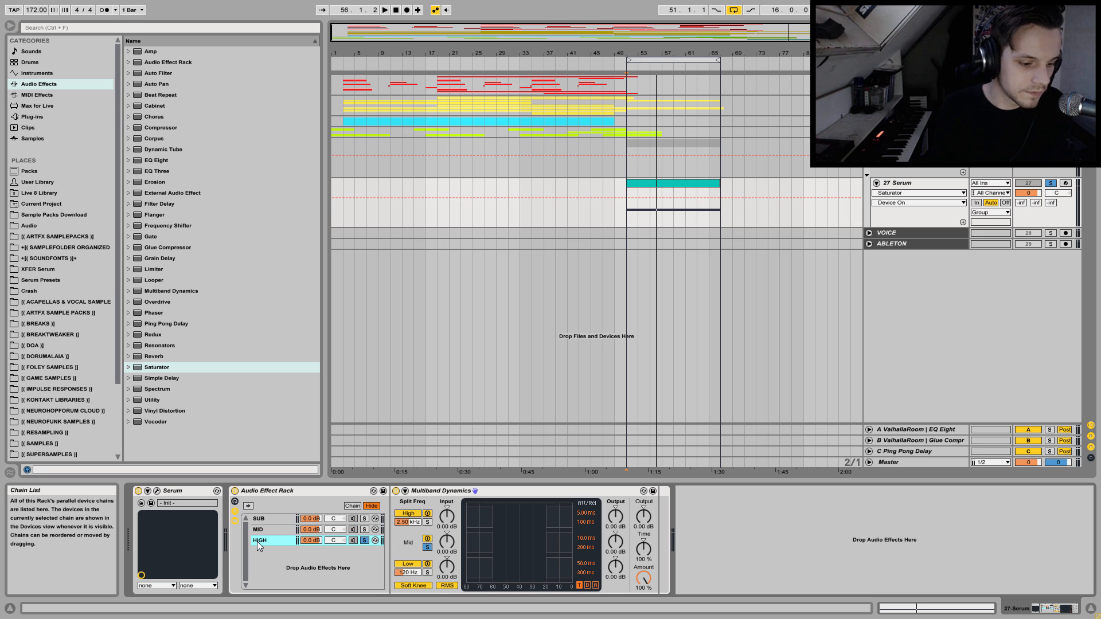
key(Return)
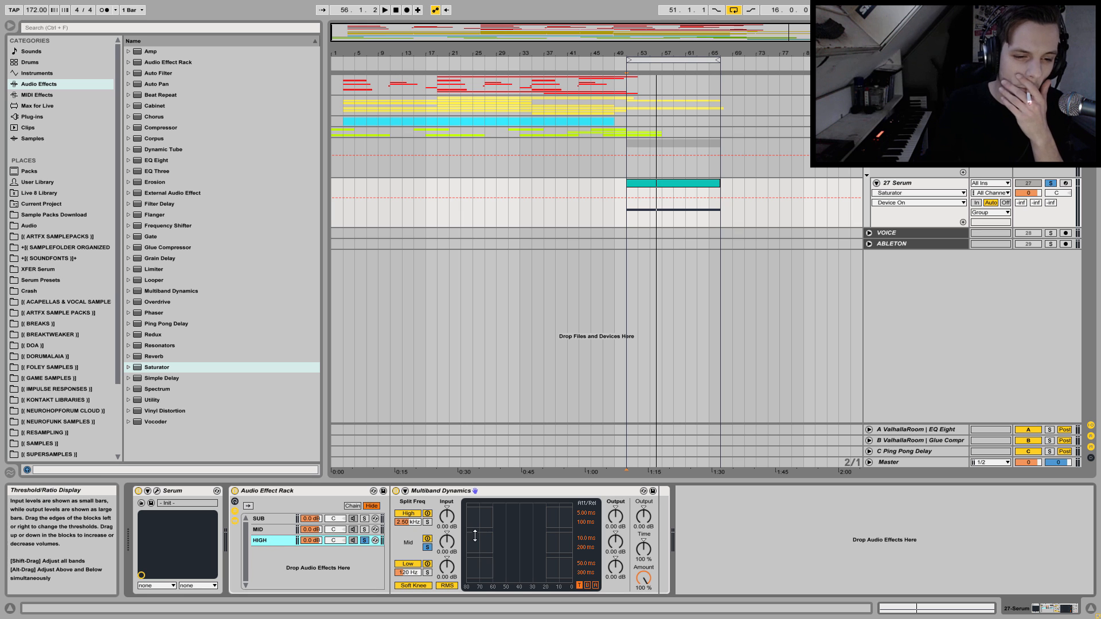
click(427, 521)
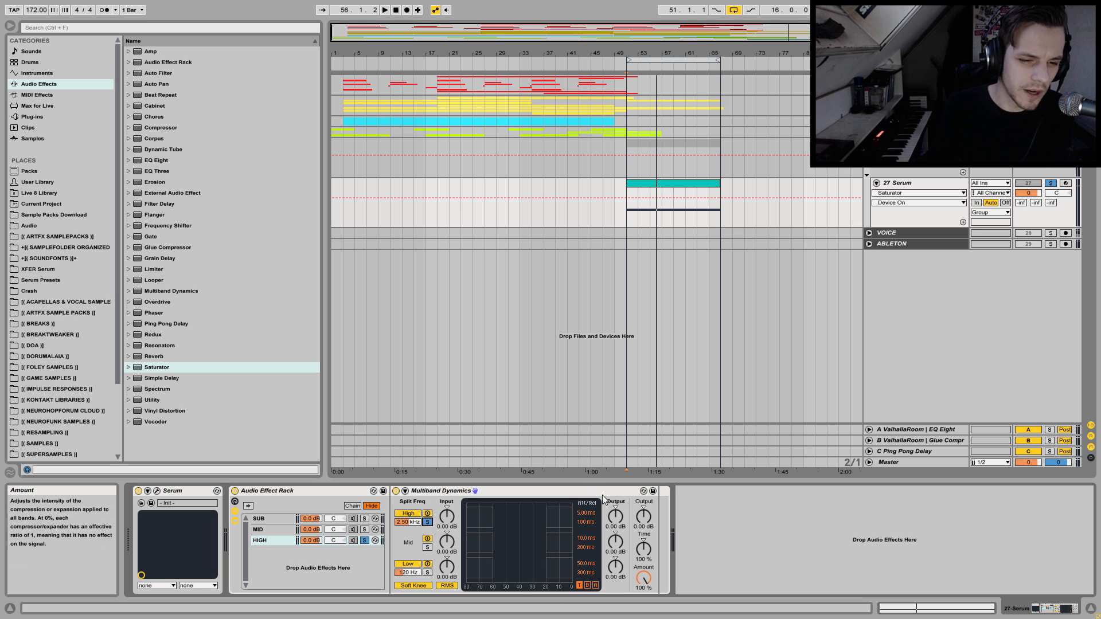
key(space)
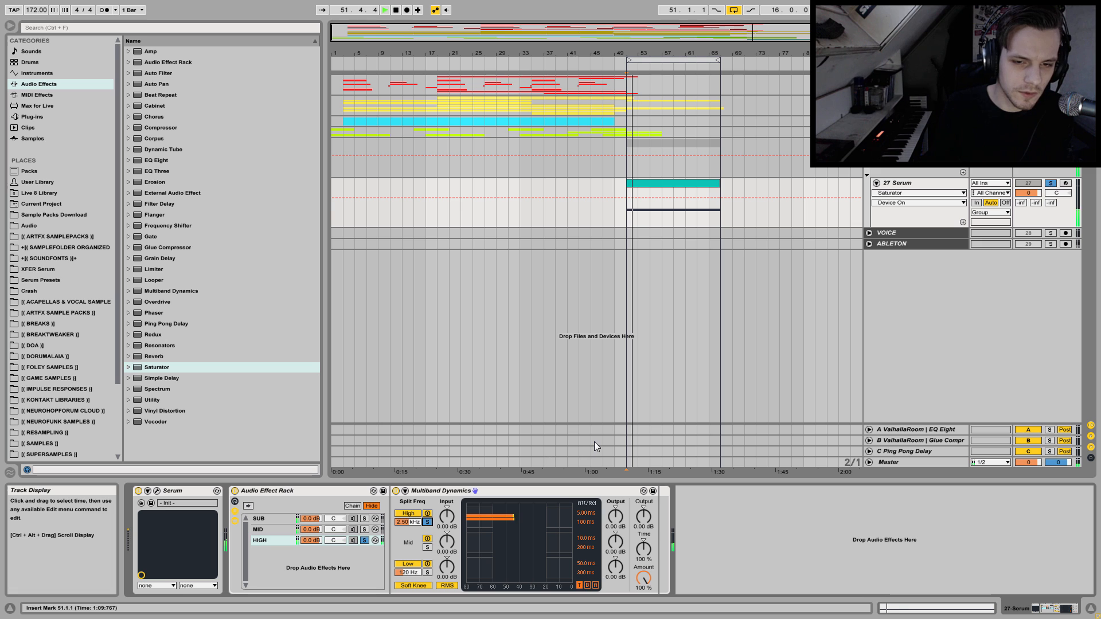
key(space)
Try adding noise in Serum by enabling the noise oscillator with the BrightWhite sample.
click(157, 490)
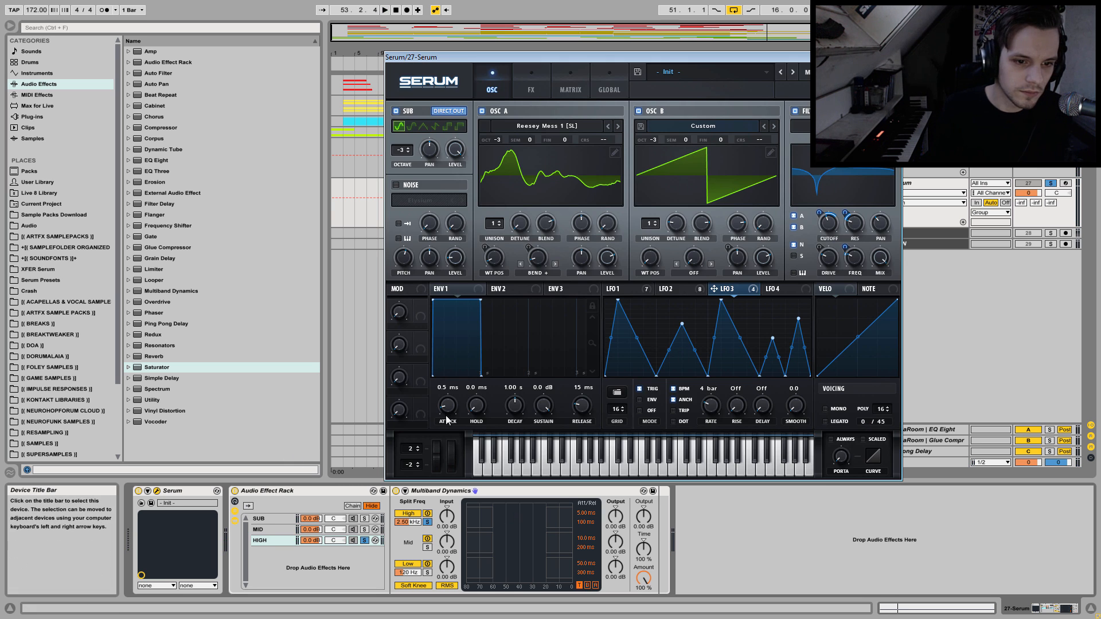
click(418, 200)
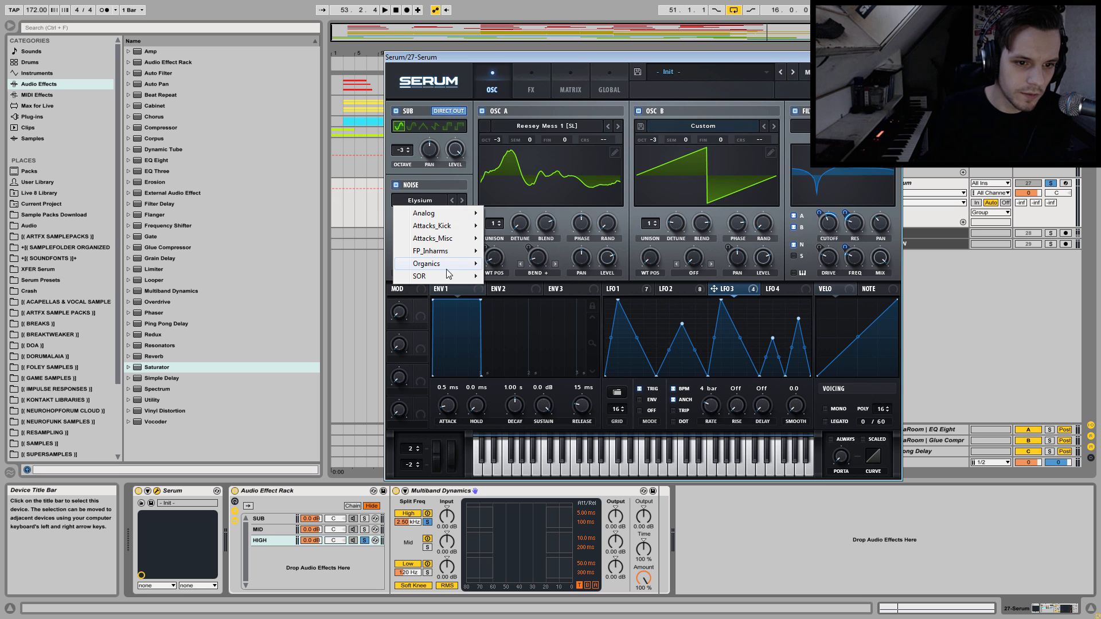
mouse_move(444, 262)
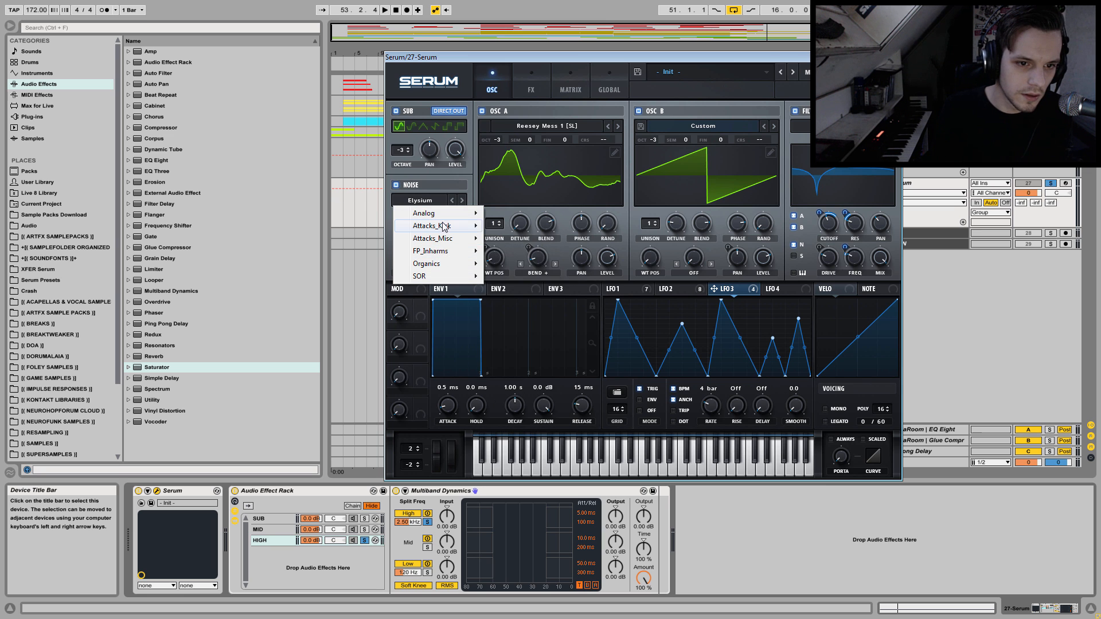
mouse_move(445, 213)
click(519, 264)
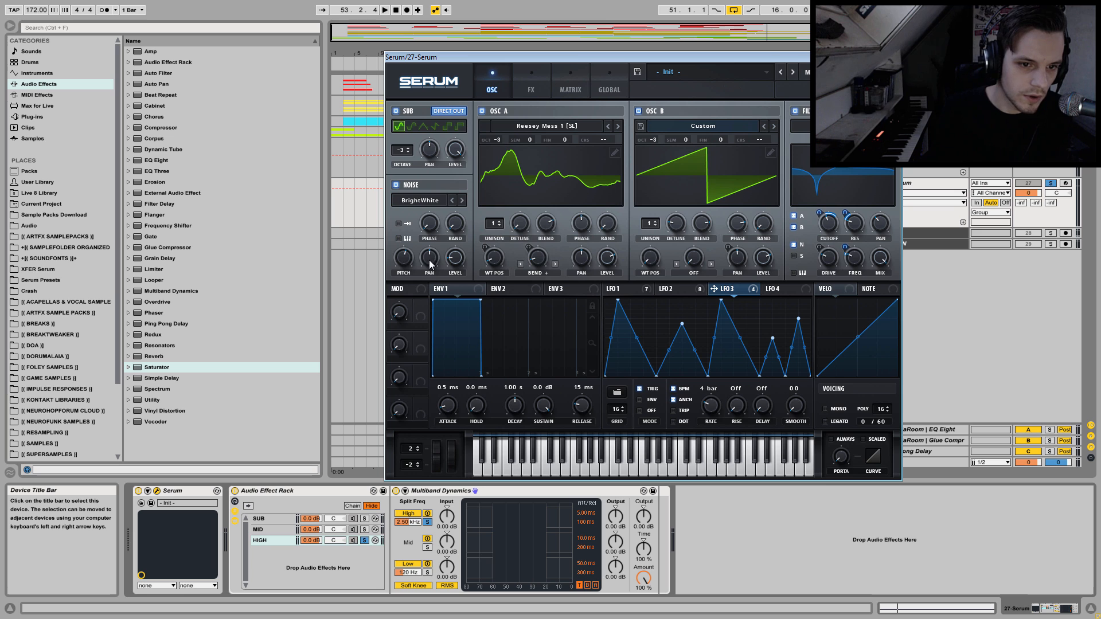
Audition different noise pitch and level settings during playback and switch the noise oscillator back off.
key(space)
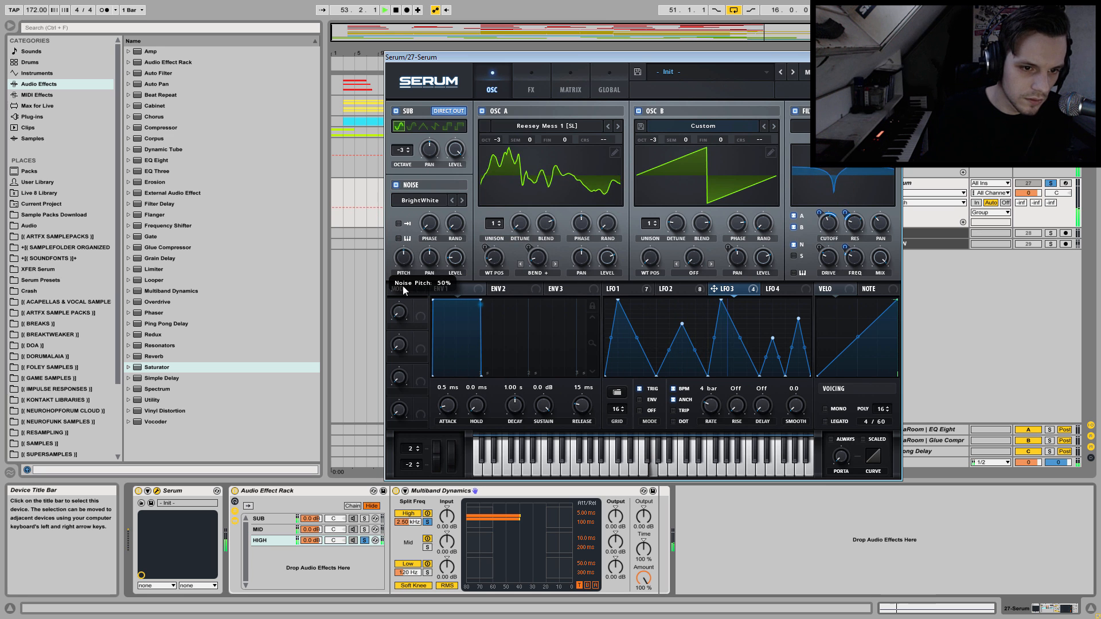
scroll(455, 257, up, 5)
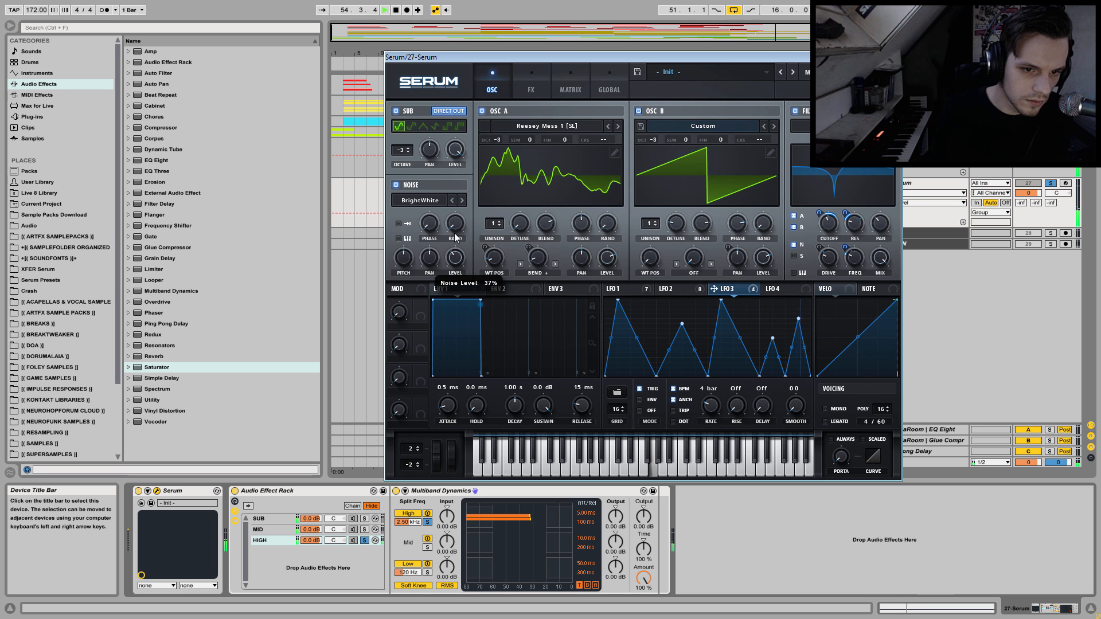
scroll(404, 262, down, 5)
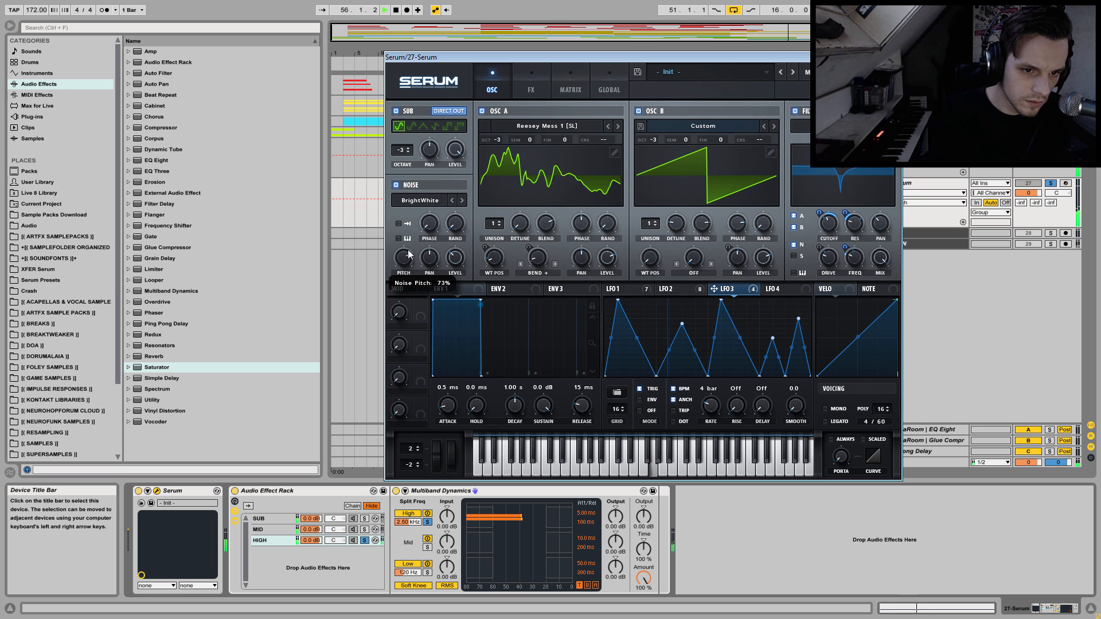
scroll(459, 261, down, 8)
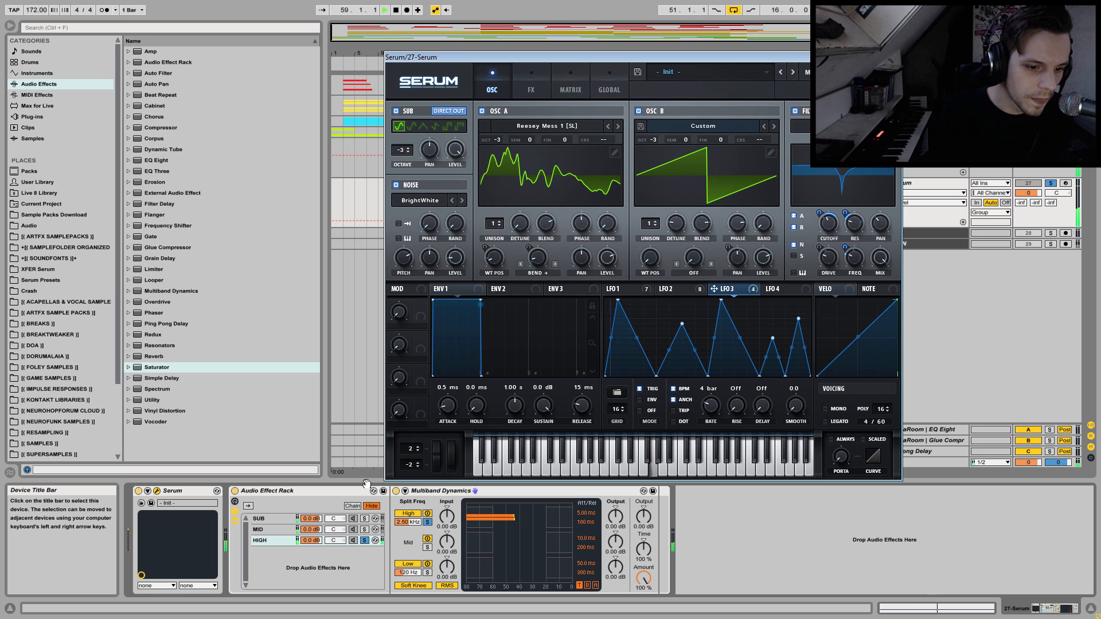
click(396, 186)
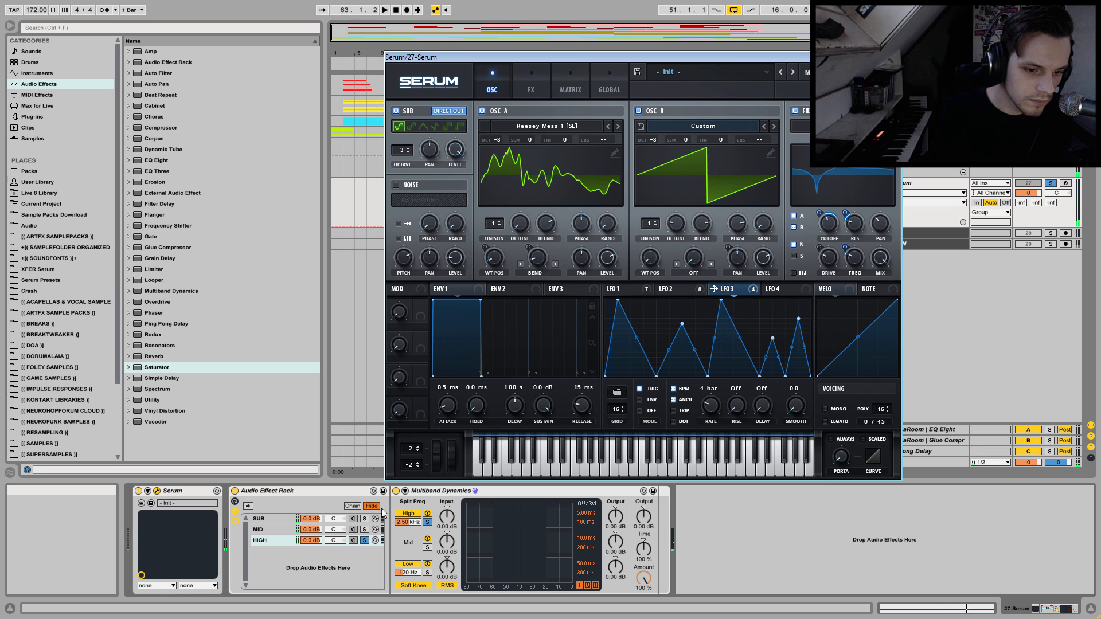
Unsolo the HIGH chain and compare the whole Audio Effect Rack against bypass during playback.
key(space)
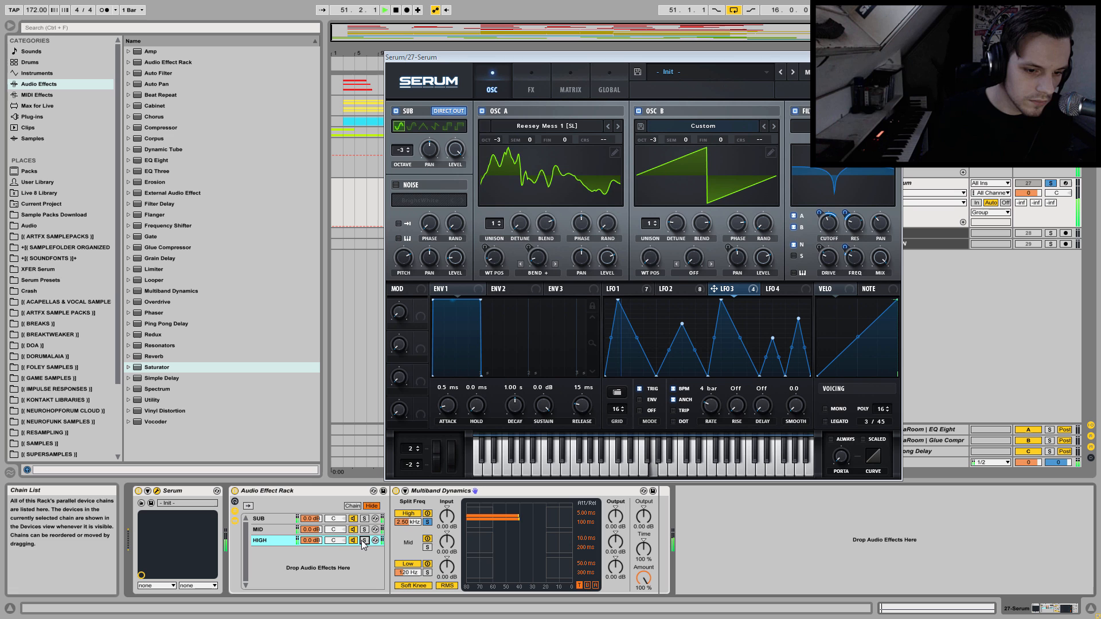
click(235, 492)
click(235, 492)
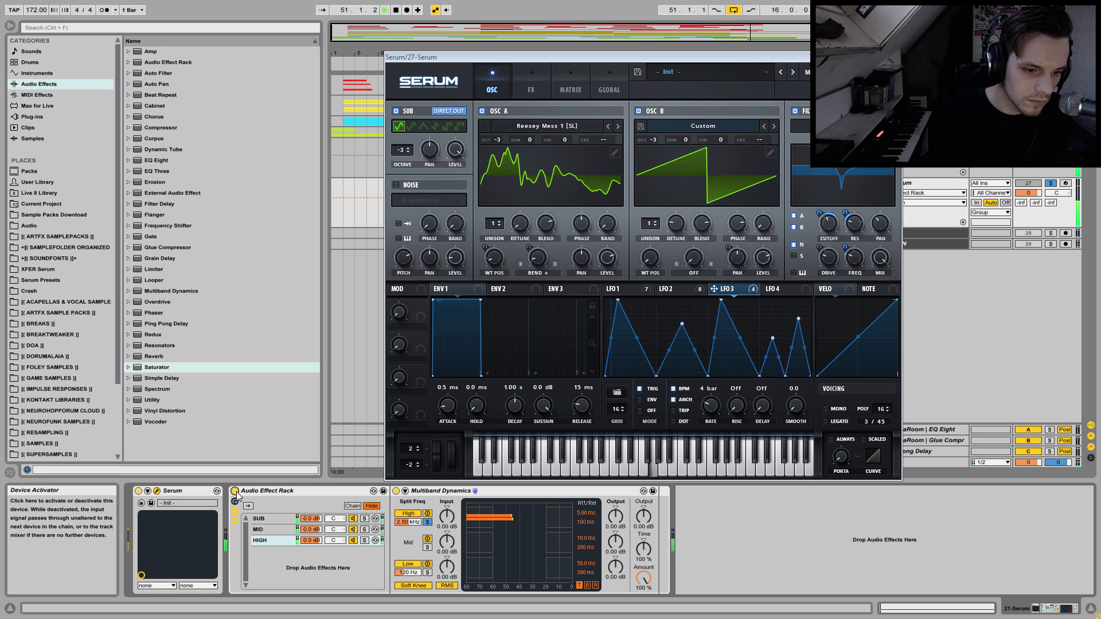
key(space)
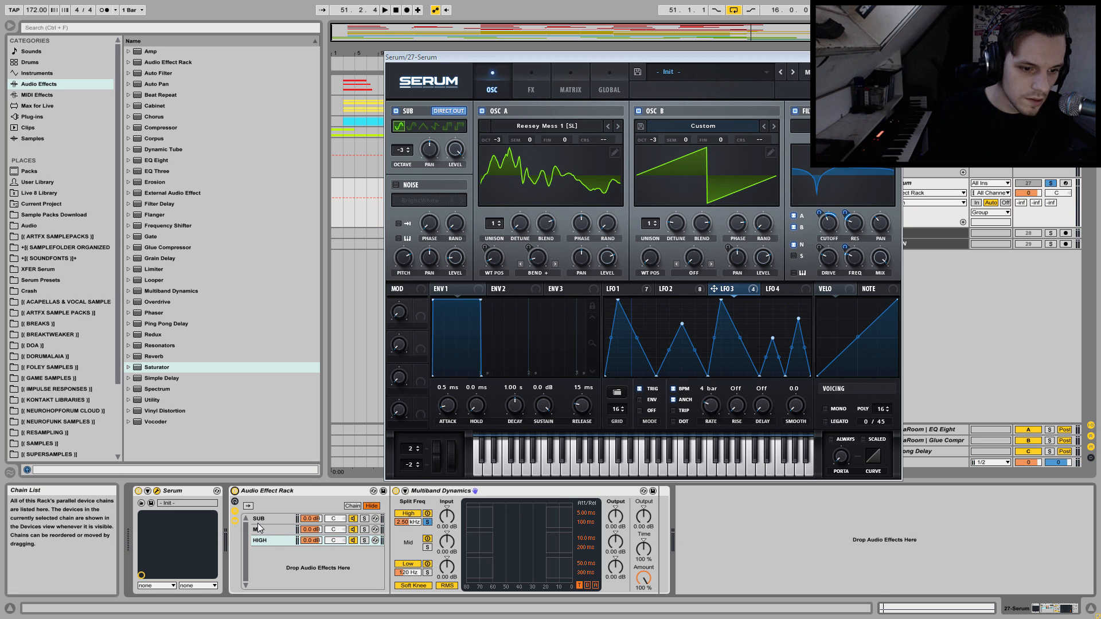
Solo the MID chain and insert a Chorus before its Multiband Dynamics.
click(262, 529)
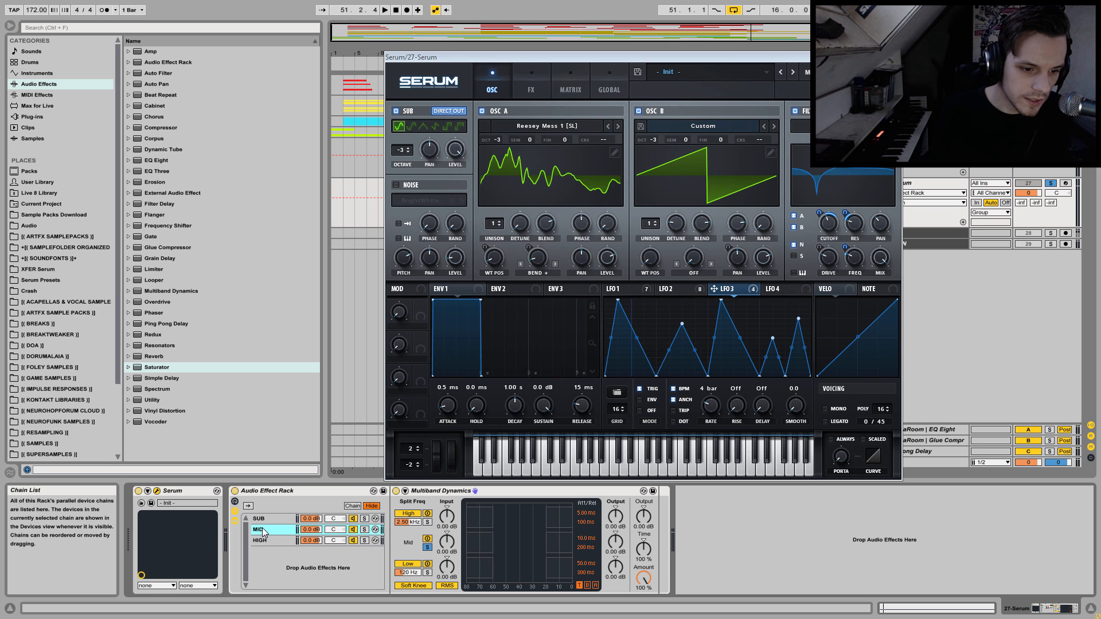
click(365, 530)
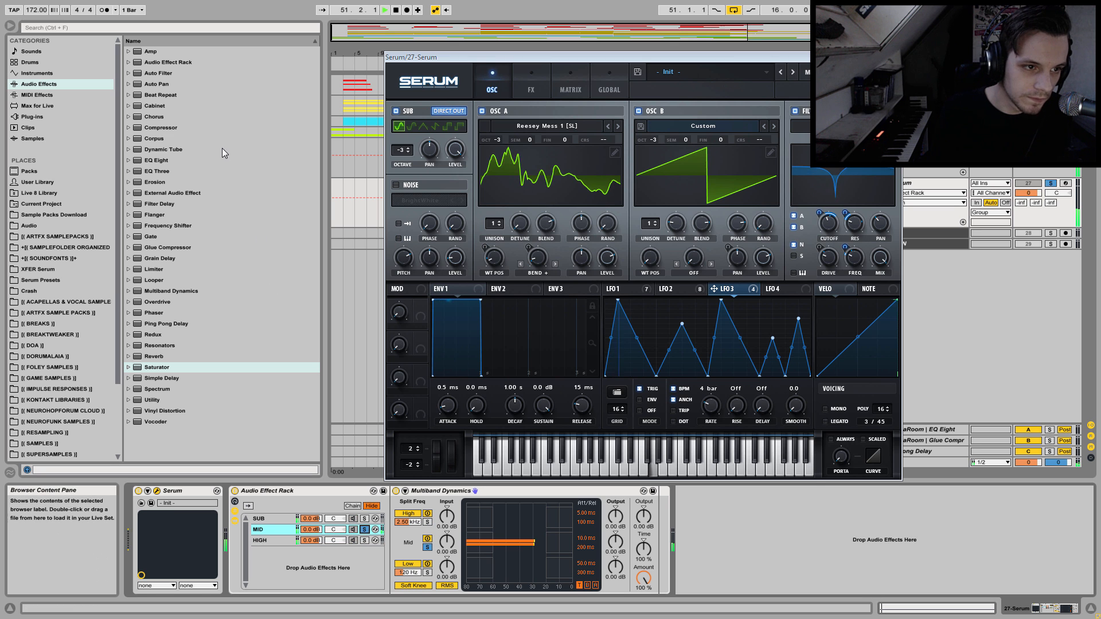
mouse_move(148, 118)
mouse_down()
mouse_move(182, 141)
mouse_move(438, 523)
mouse_move(396, 530)
mouse_up()
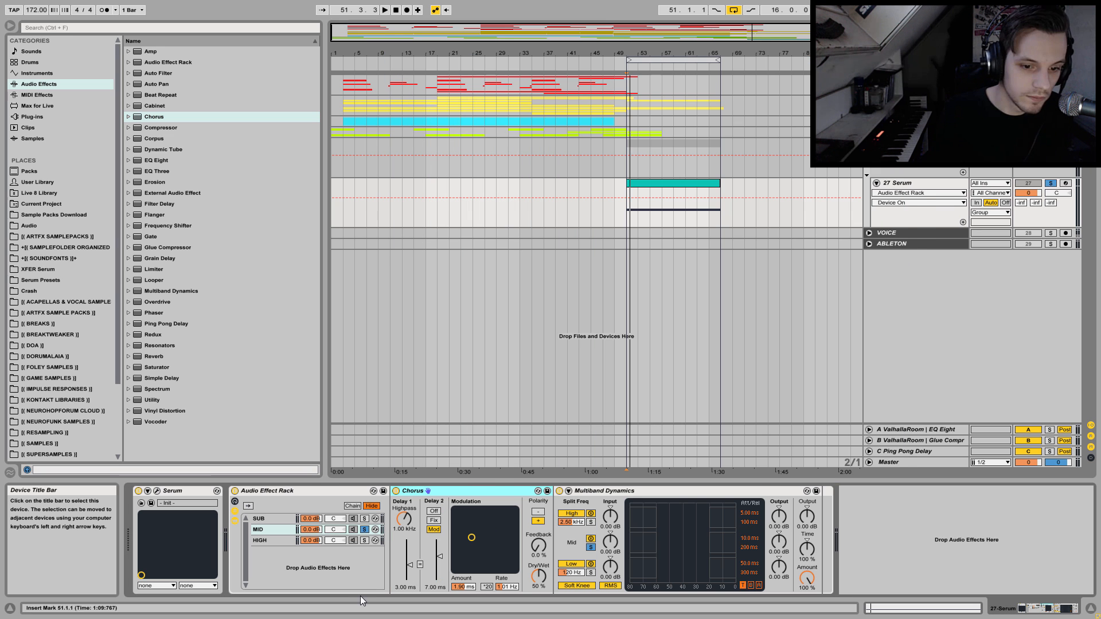
Set the Chorus to 13% dry/wet, negative polarity and a modulation of 0.88 ms at 1.46 Hz while listening.
key(space)
drag(539, 576, 538, 598)
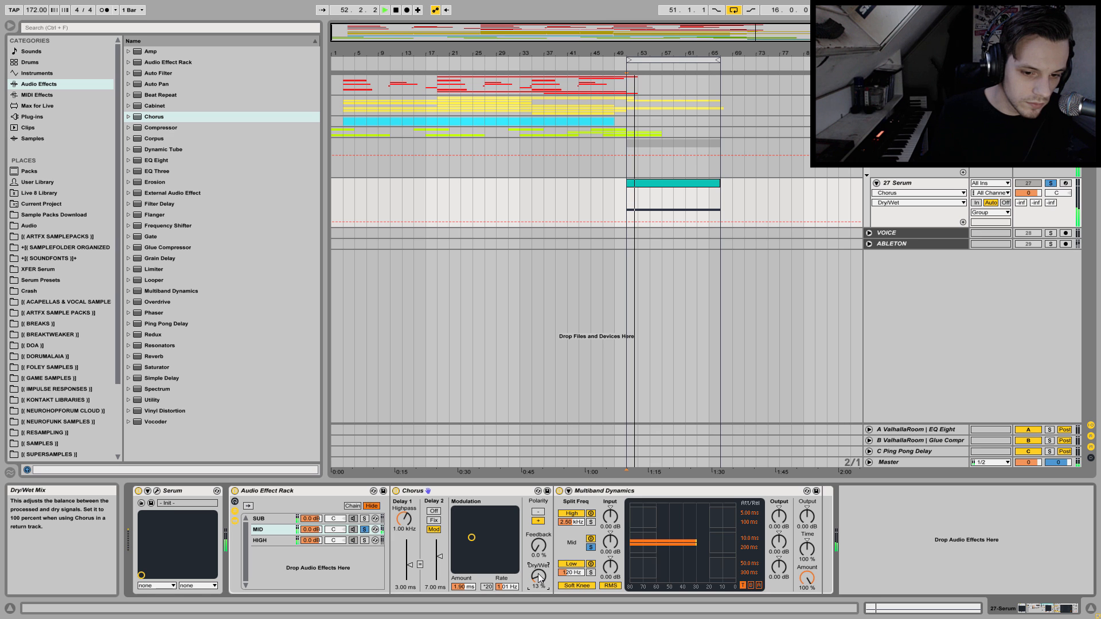
key(space)
click(544, 548)
click(535, 512)
key(space)
mouse_move(471, 537)
mouse_down()
mouse_move(500, 541)
mouse_move(475, 548)
mouse_up()
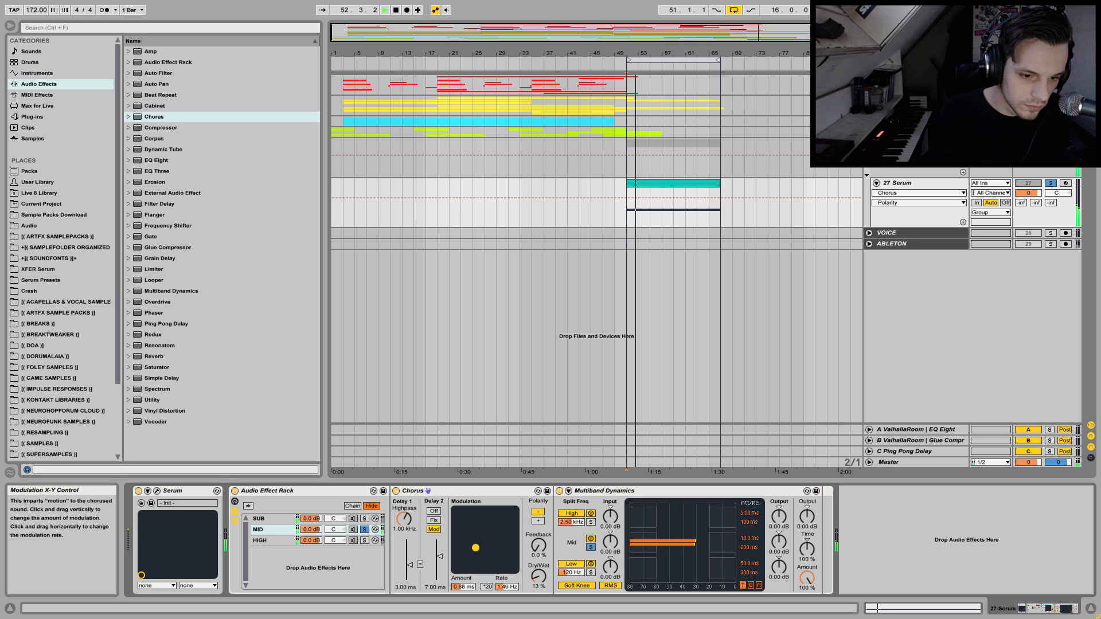
key(space)
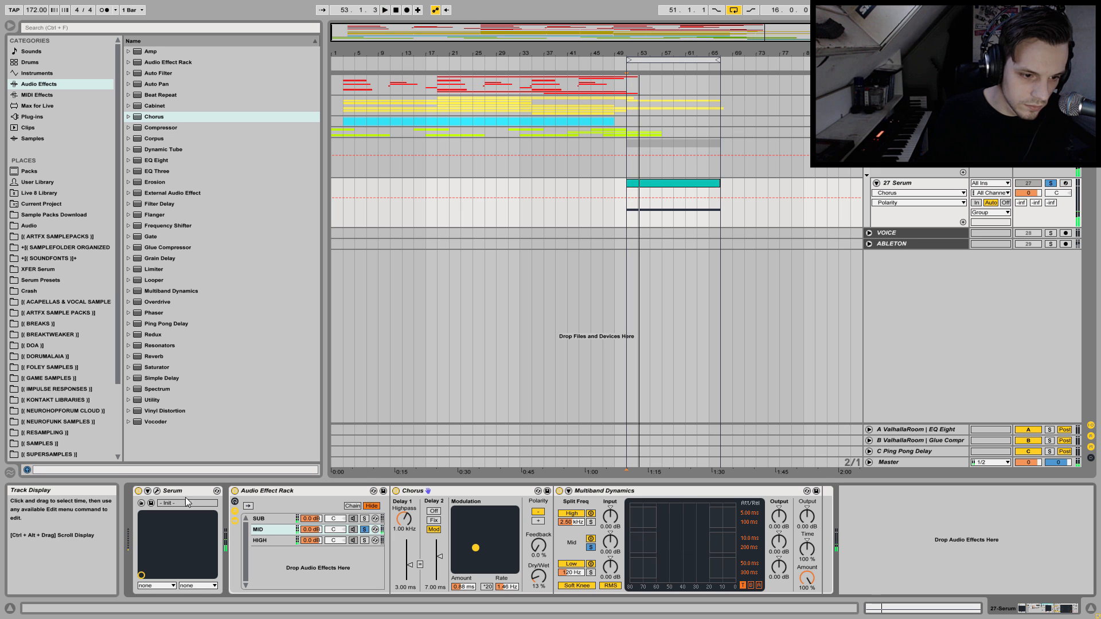
Unsolo the MID chain and play all three chains together.
key(space)
click(365, 530)
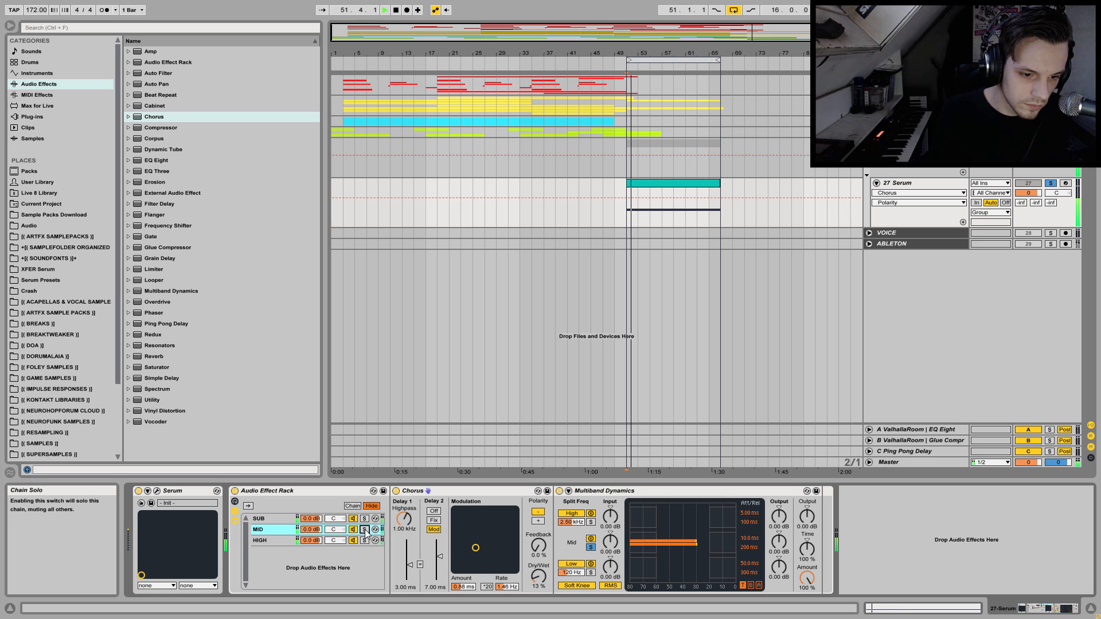
key(space)
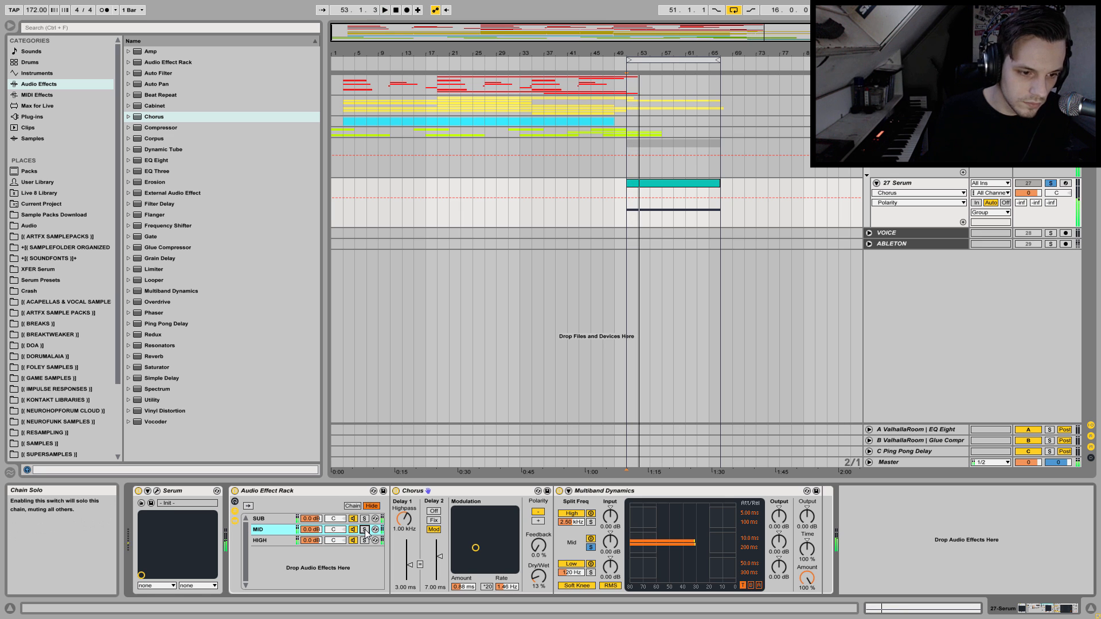
Insert an Auto Filter between the MID chain's Chorus and Multiband Dynamics and set it to bandpass at about 105 Hz.
click(169, 74)
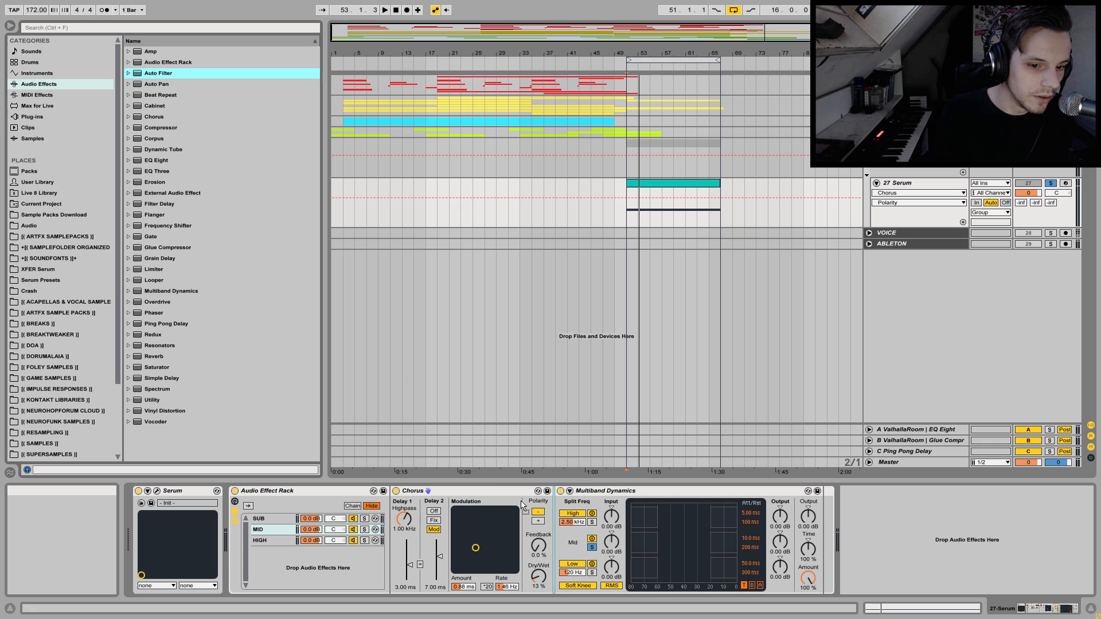
key(Return)
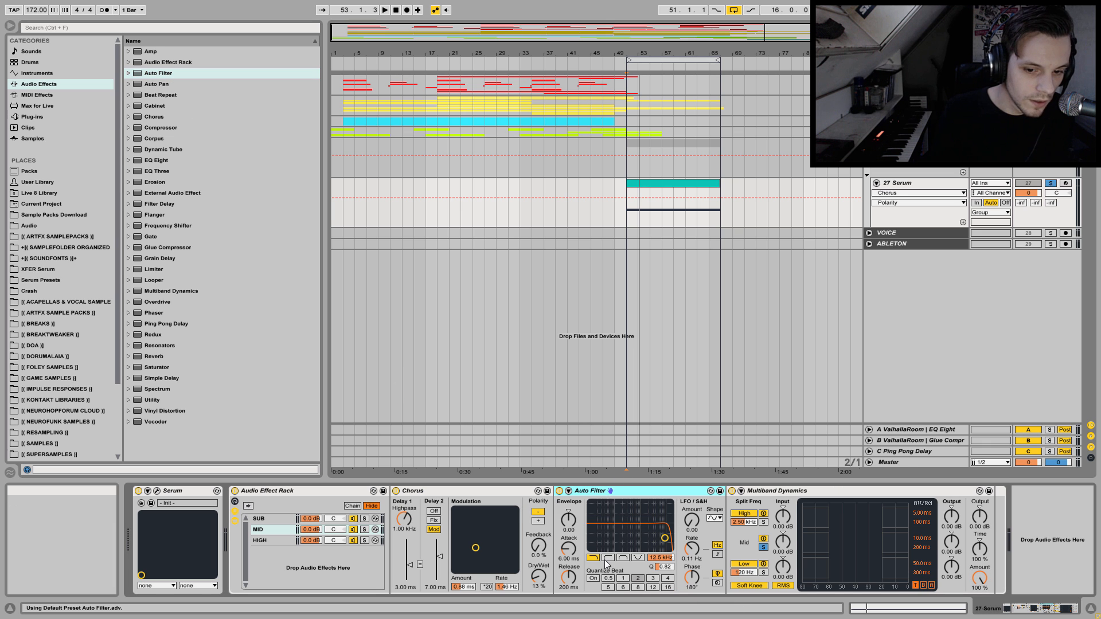
click(637, 557)
drag(664, 538, 632, 537)
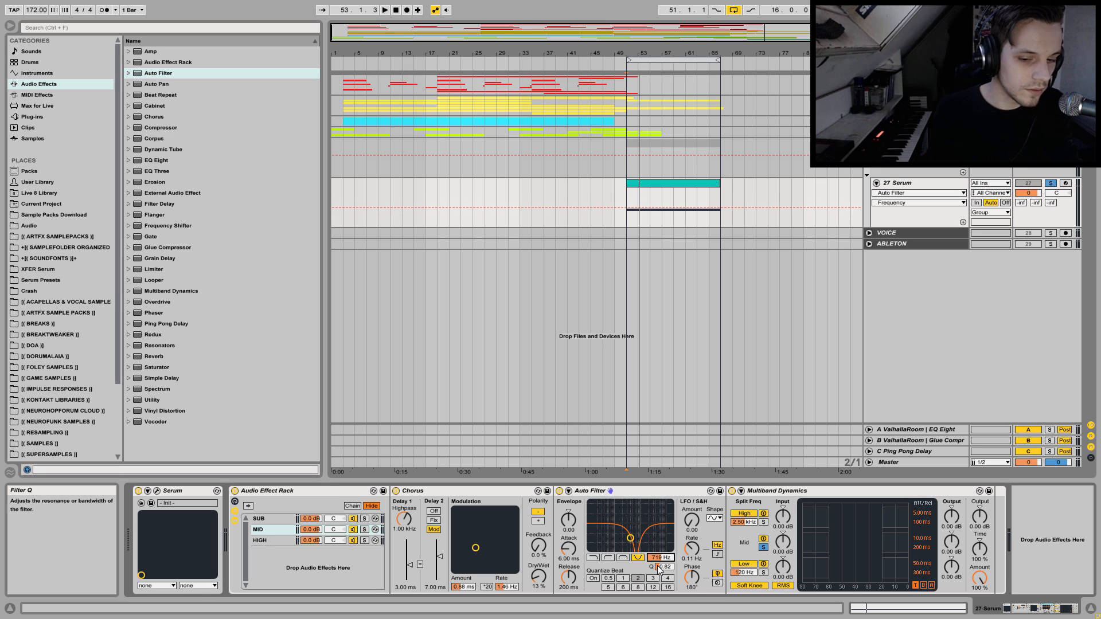
click(623, 558)
drag(653, 557, 690, 613)
key(space)
key(space)
Sync the Auto Filter's LFO to the tempo, set its amount to 18.8 and start playback.
click(718, 553)
click(692, 548)
drag(691, 548, 692, 539)
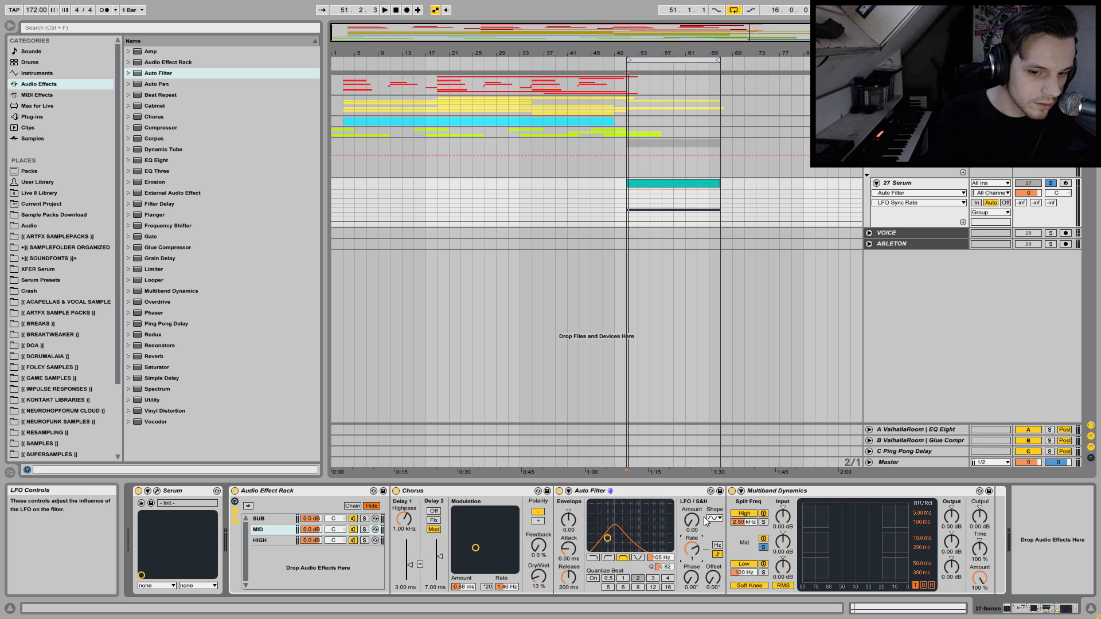
drag(692, 520, 692, 550)
key(space)
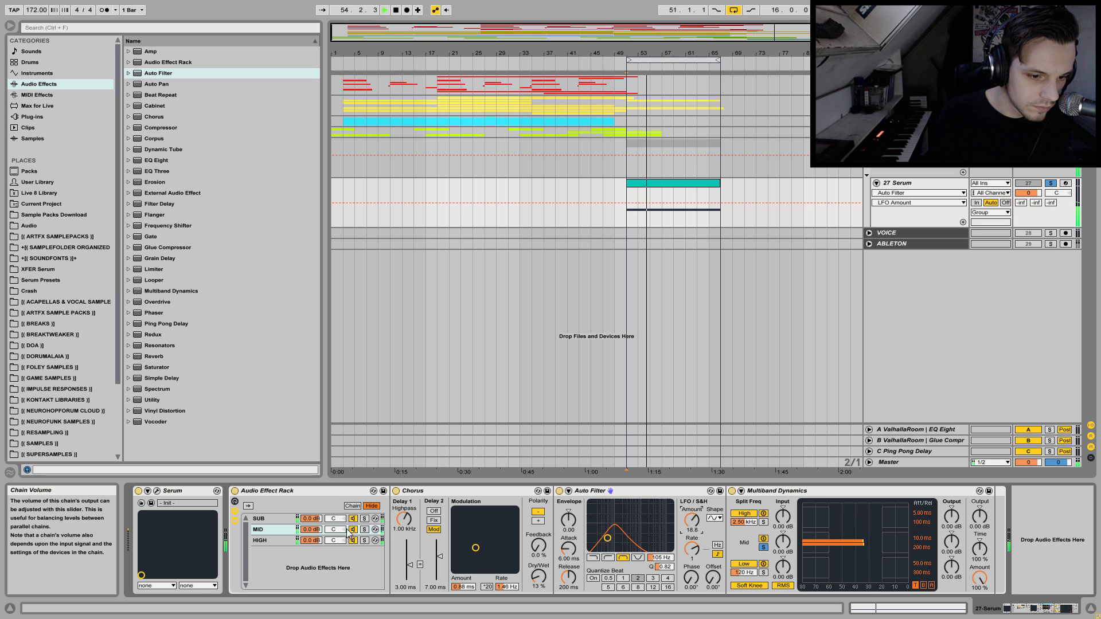
Solo the MID chain and tune the Auto Filter to 242 Hz with an LFO rate of 3/4 while listening.
click(364, 529)
drag(607, 537, 617, 538)
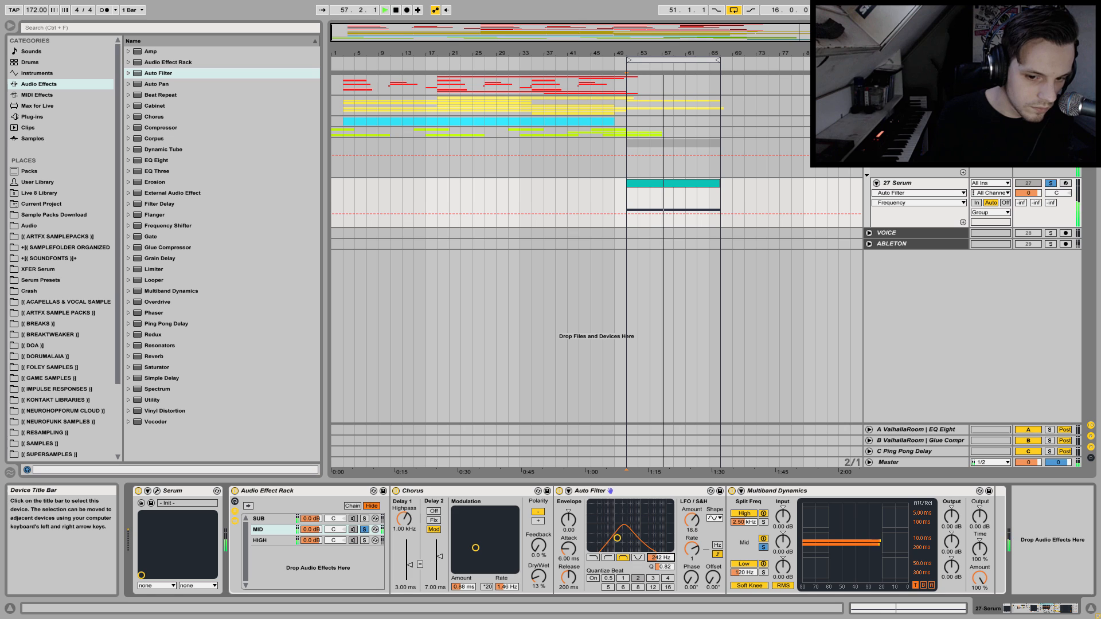
key(space)
drag(692, 549, 692, 559)
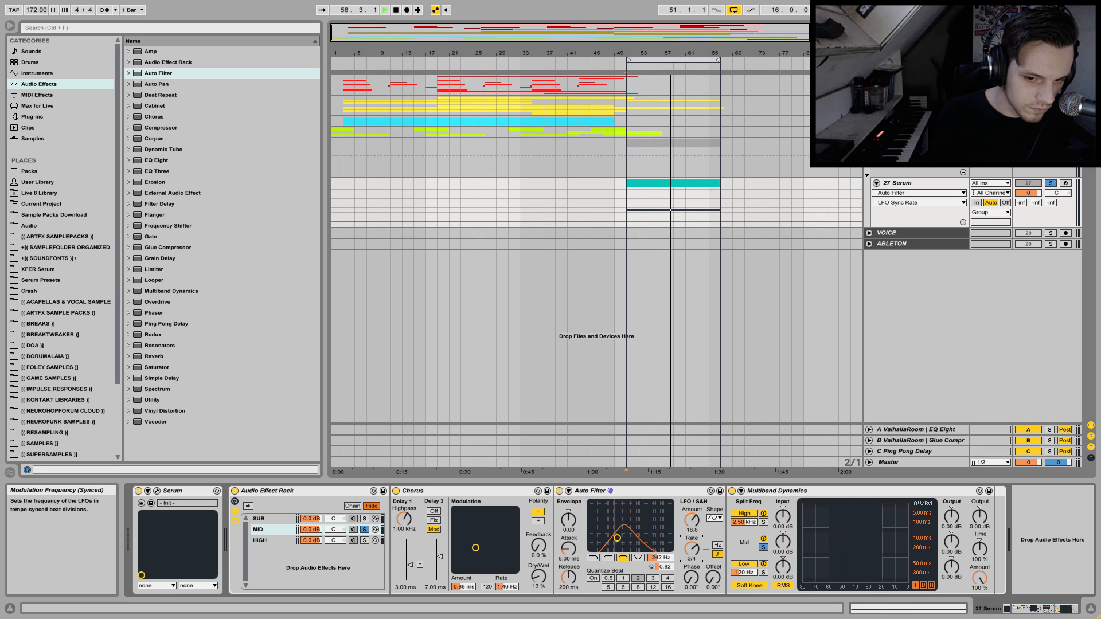
key(space)
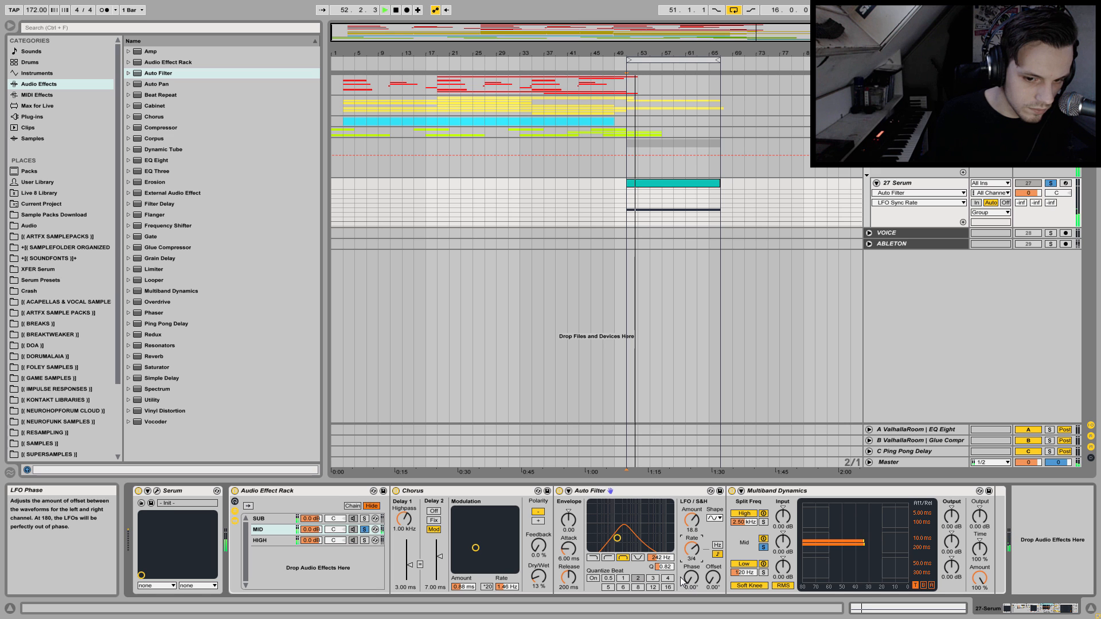
Group the Auto Filter into its own Audio Effect Rack, name the chain BP and duplicate it as BR.
click(605, 493)
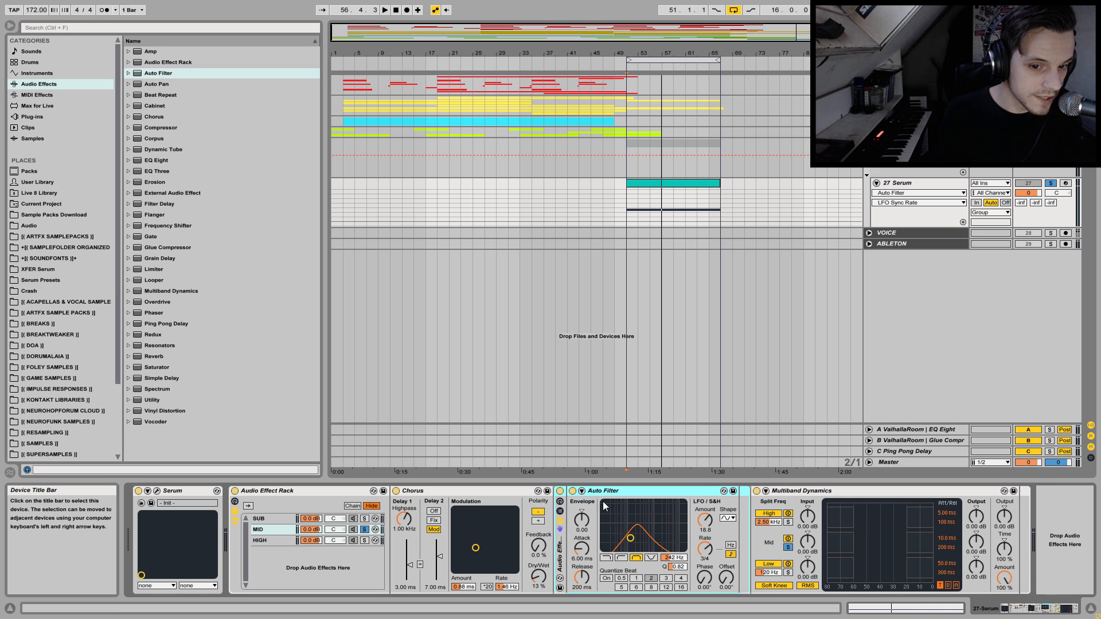
key(ctrl+g)
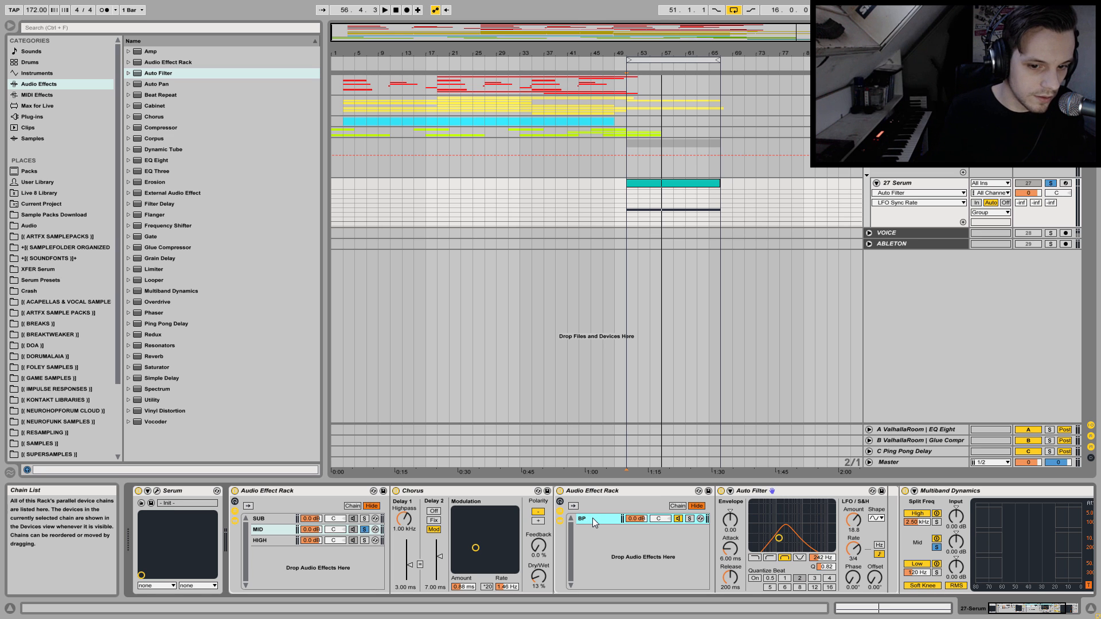
key(ctrl+d)
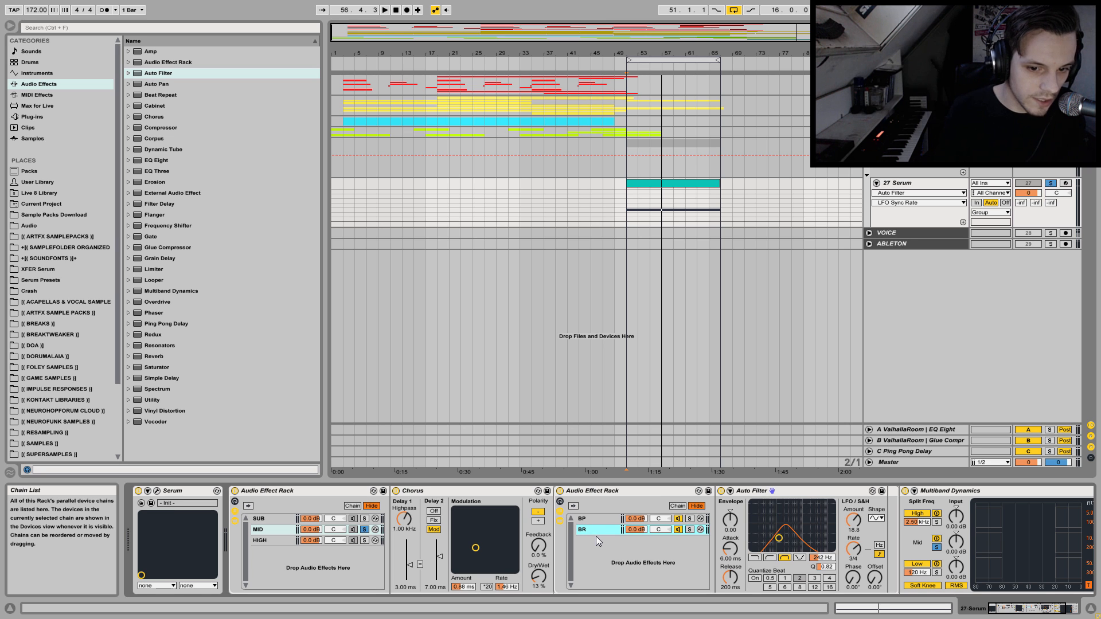
Switch the BR chain's Auto Filter to notch and set it to 282 Hz with a Q of 0.77 while listening.
click(800, 558)
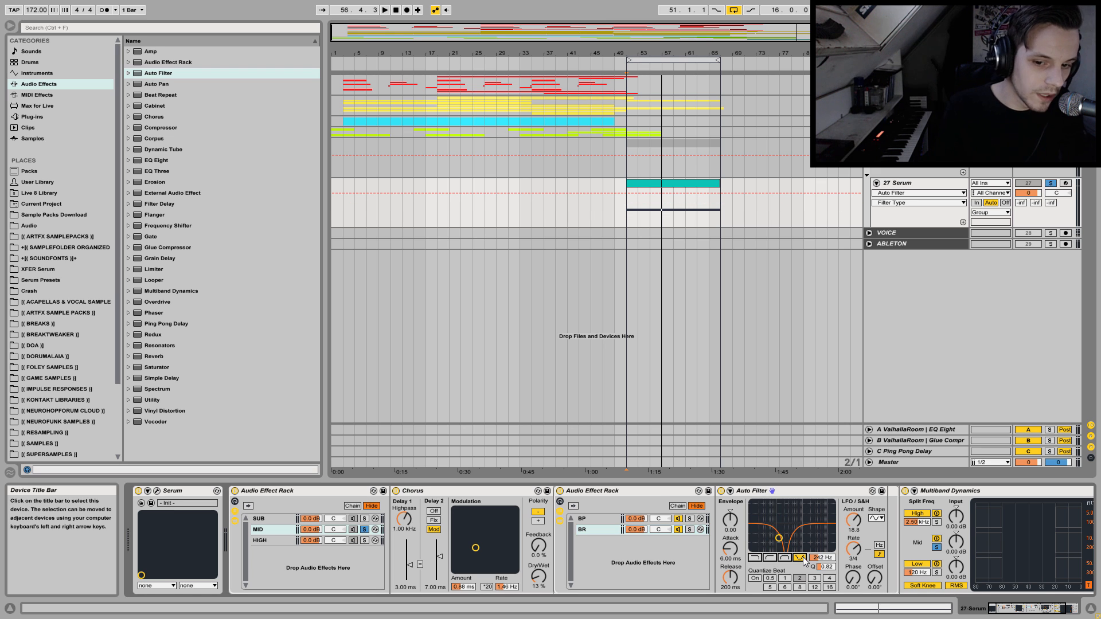
drag(826, 566, 825, 596)
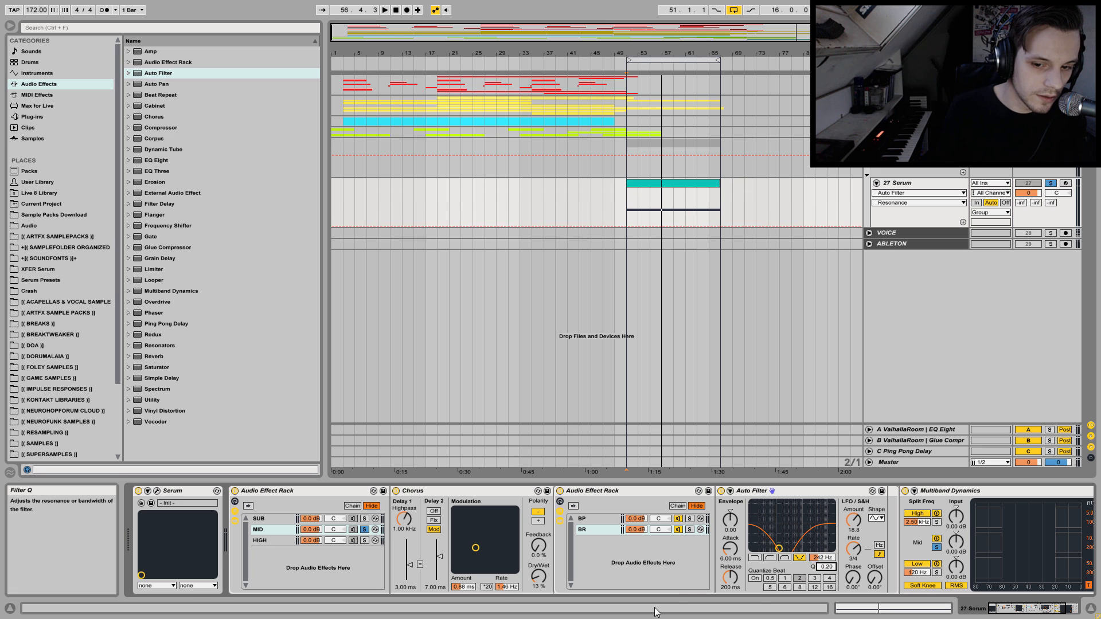
key(space)
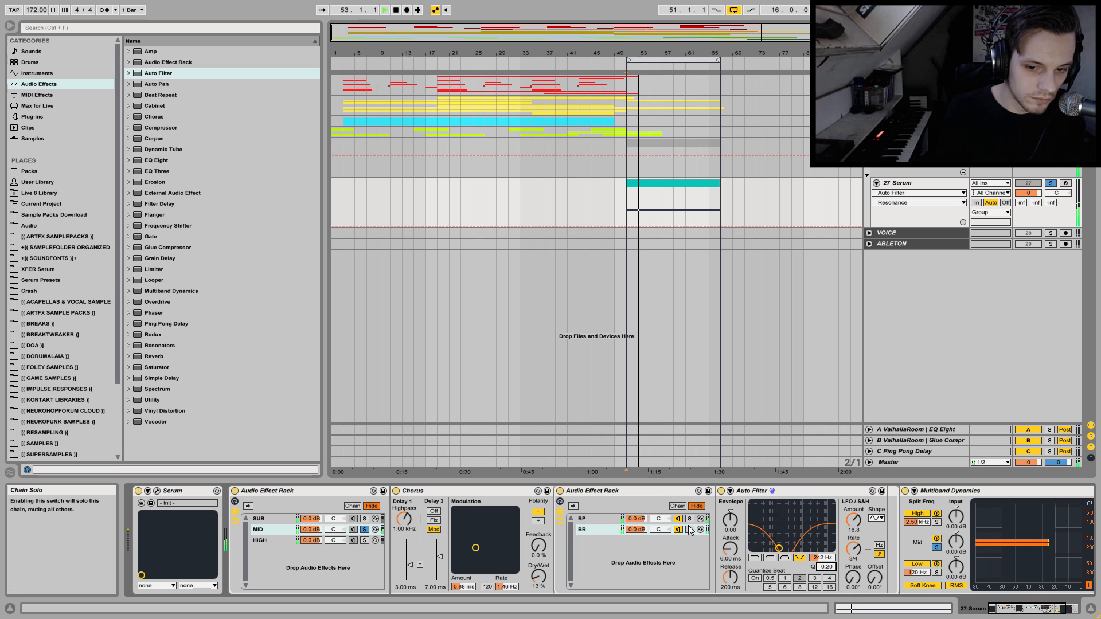
drag(826, 567, 826, 539)
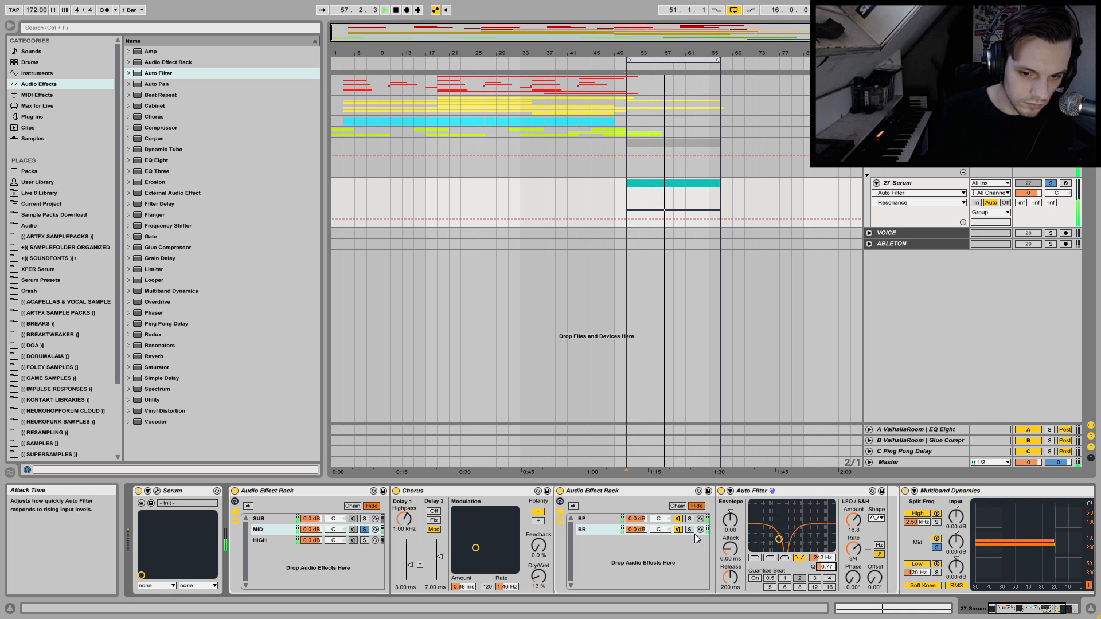
mouse_move(826, 558)
mouse_down()
mouse_move(826, 545)
mouse_move(821, 571)
mouse_up()
key(space)
key(space)
key(space)
key(space)
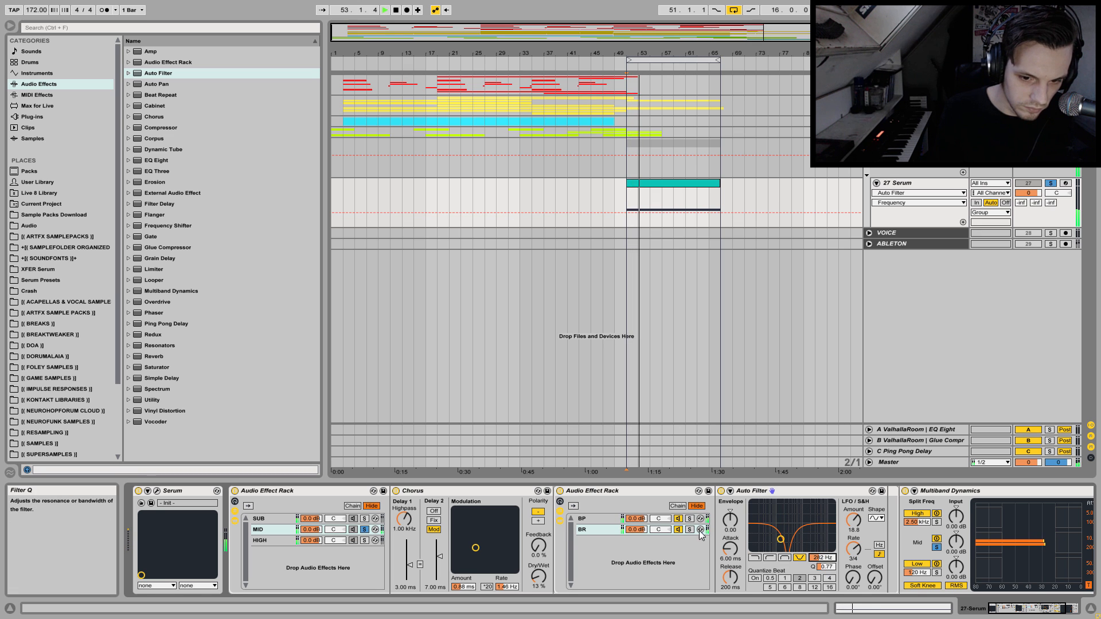
Set the BP chain's Auto Filter to 348 Hz with a Q of 0.42 during playback.
click(602, 519)
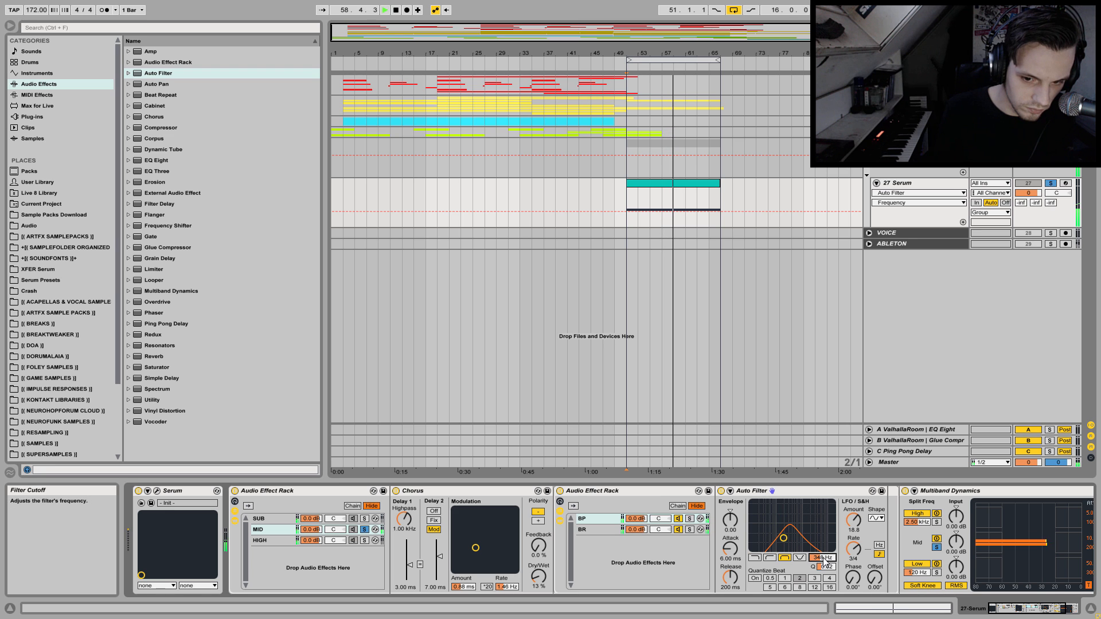
drag(825, 567, 826, 584)
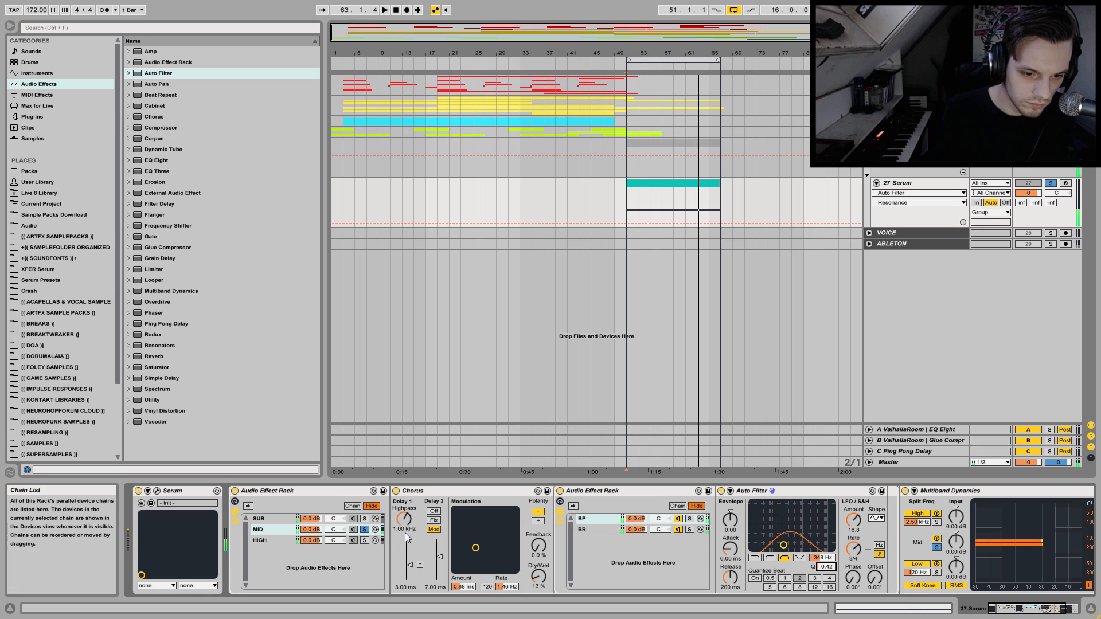
Unsolo the MID chain and compare the nested BP/BR rack against bypass during playback.
click(365, 529)
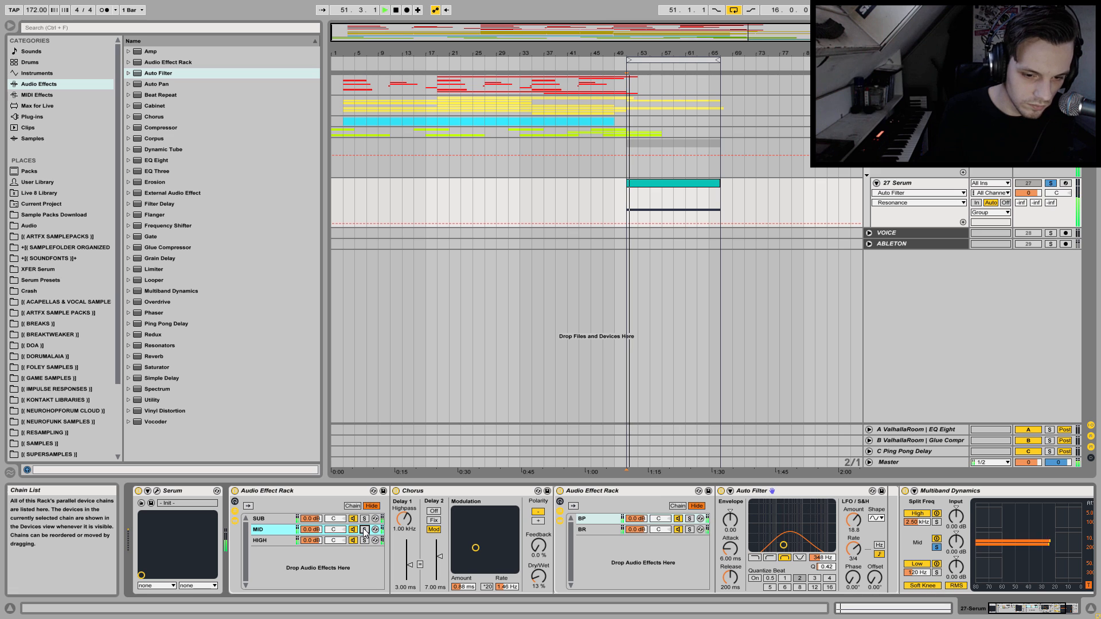
click(560, 491)
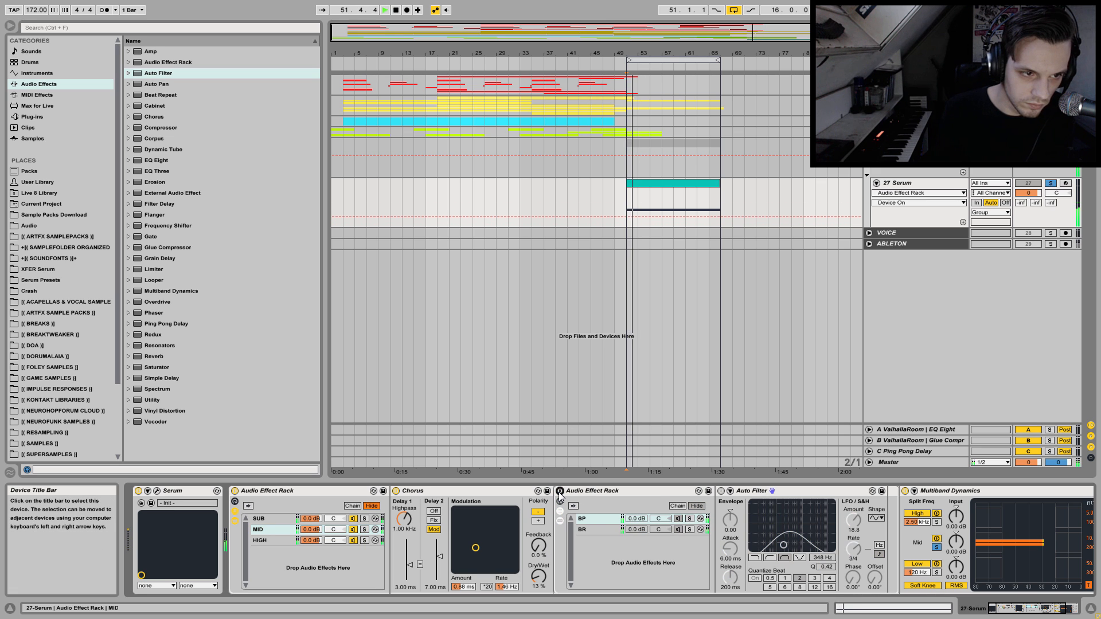
click(560, 492)
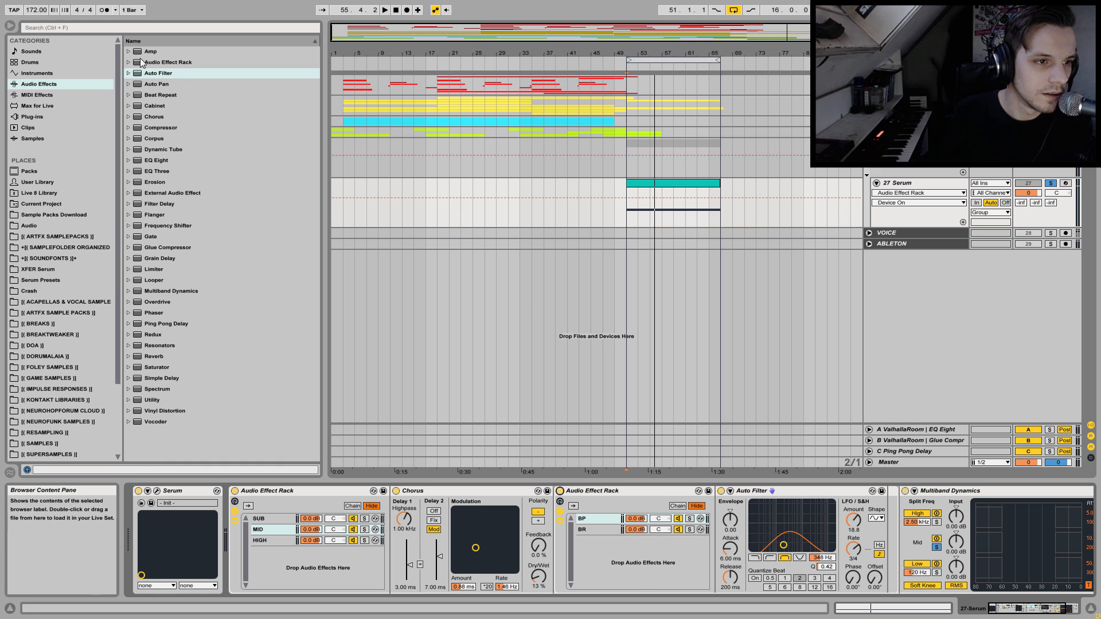
Insert the Heavy Amp preset between the MID chain's Chorus and the nested rack.
click(266, 528)
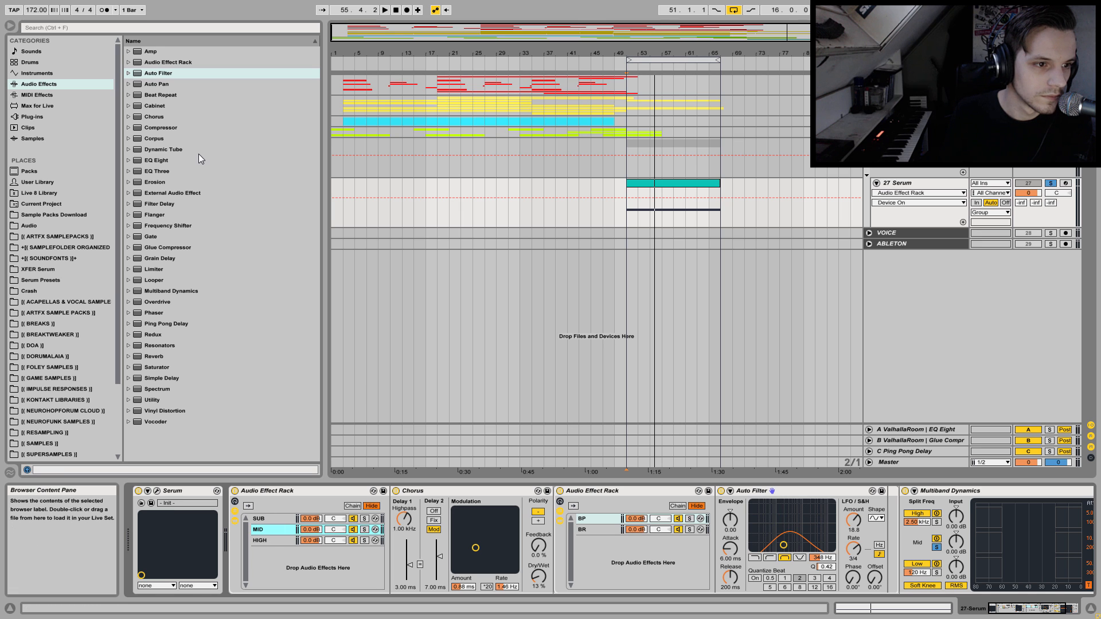
click(147, 52)
click(129, 52)
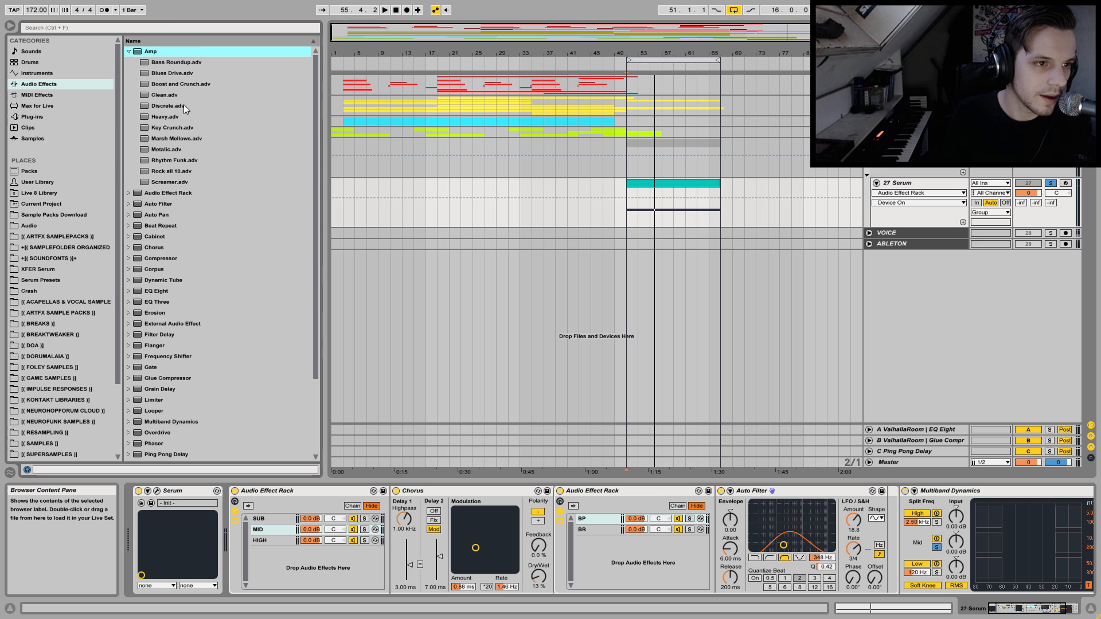
drag(157, 117, 301, 228)
drag(661, 487, 551, 564)
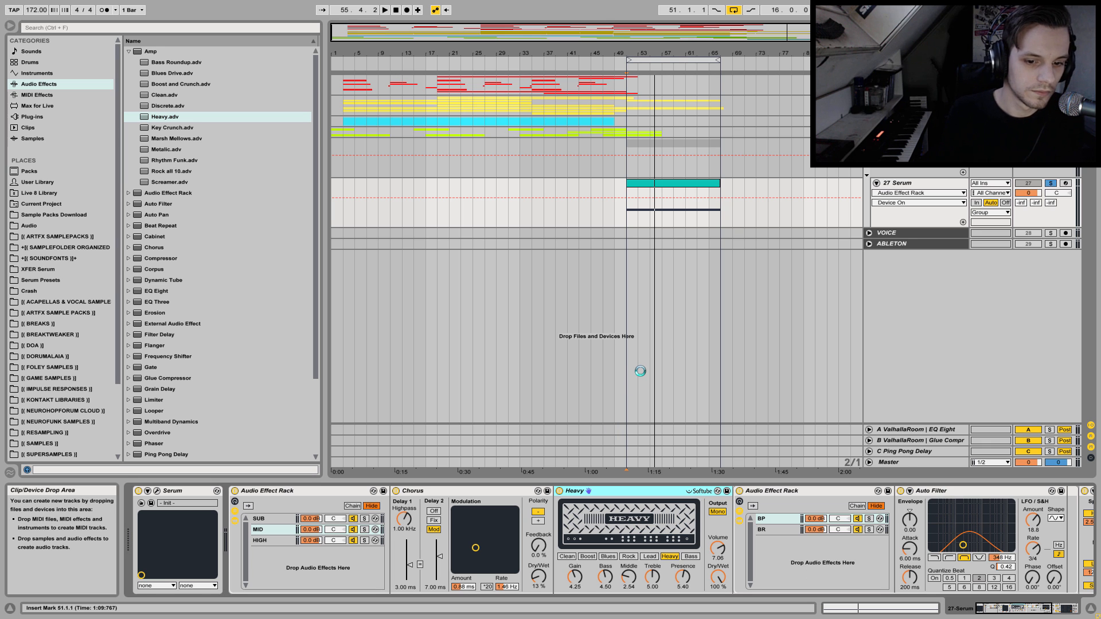
Solo the MID chain and set the Heavy Amp to Dual output and 10.3% dry/wet while listening.
key(space)
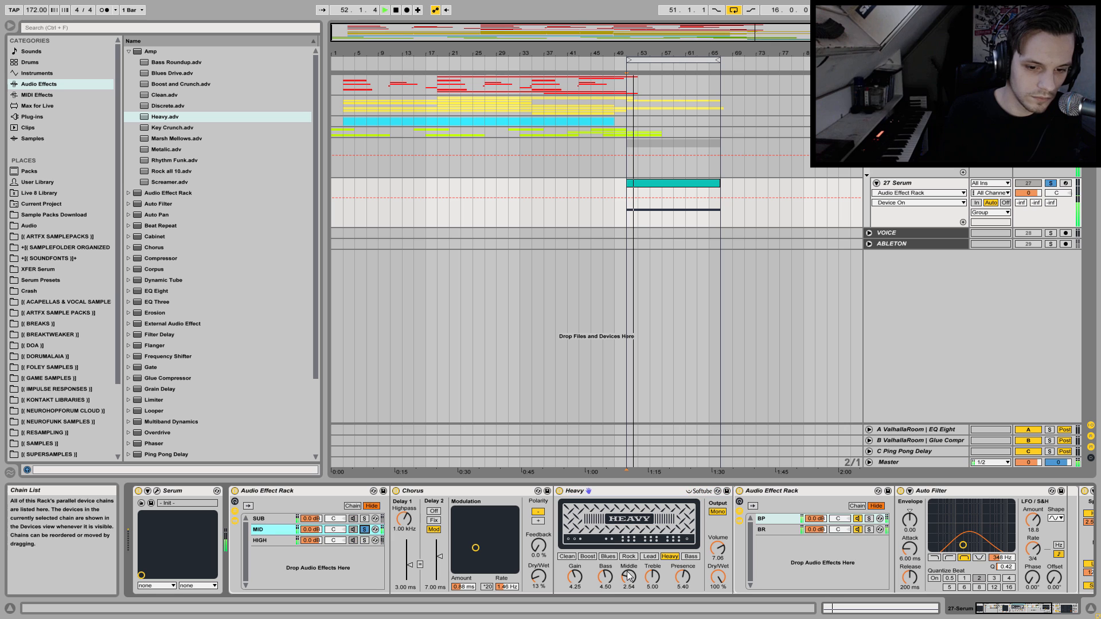
drag(709, 583, 710, 608)
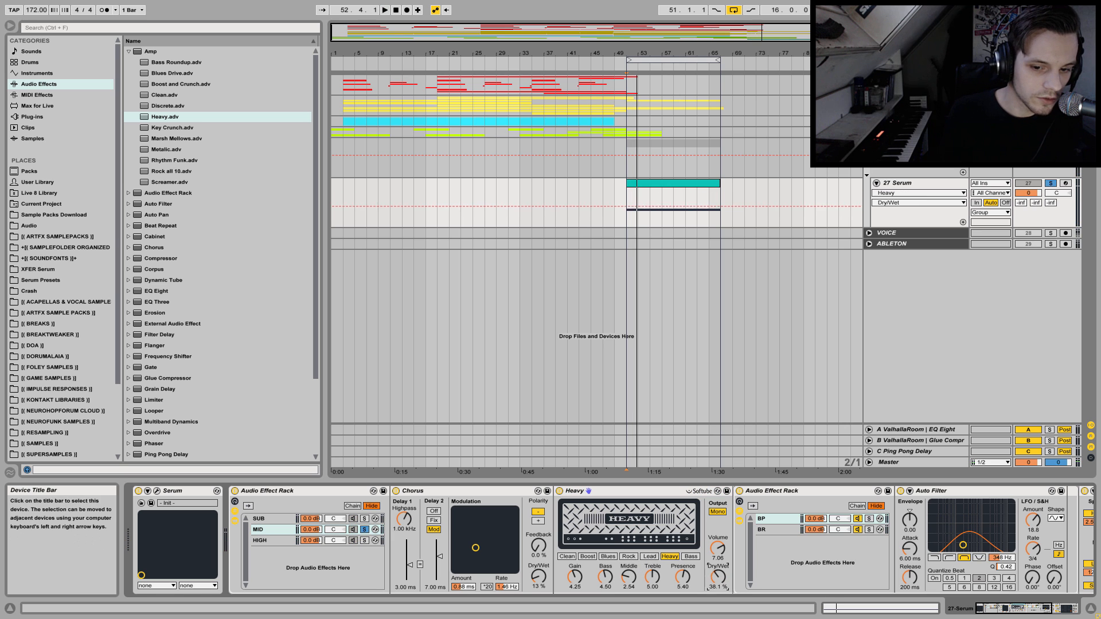
click(718, 512)
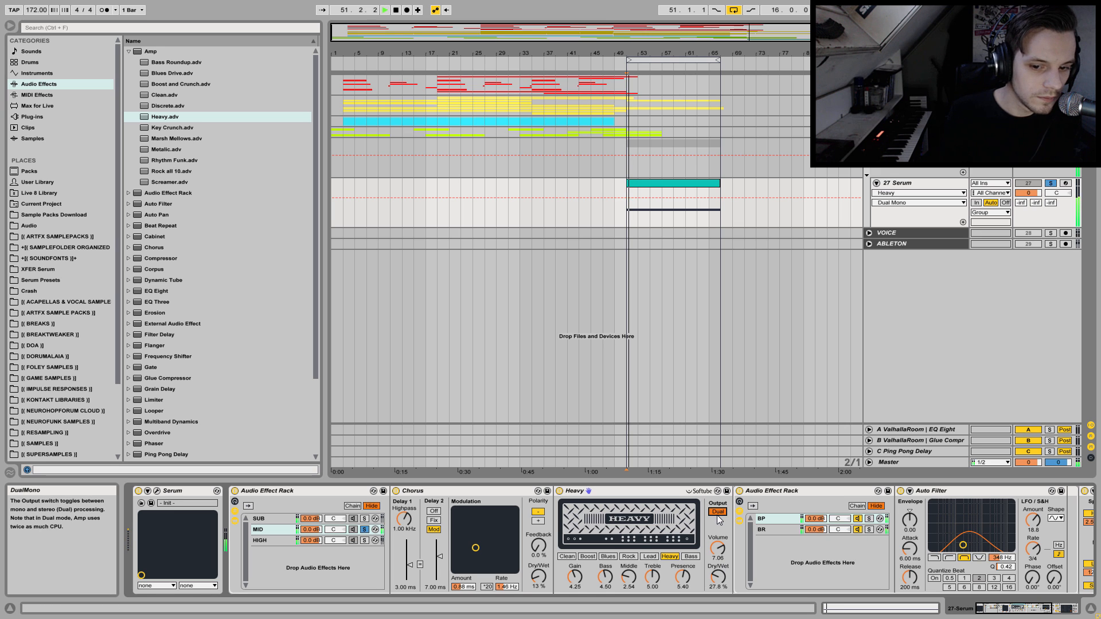
mouse_move(718, 577)
mouse_down()
mouse_move(724, 592)
mouse_move(722, 575)
mouse_up()
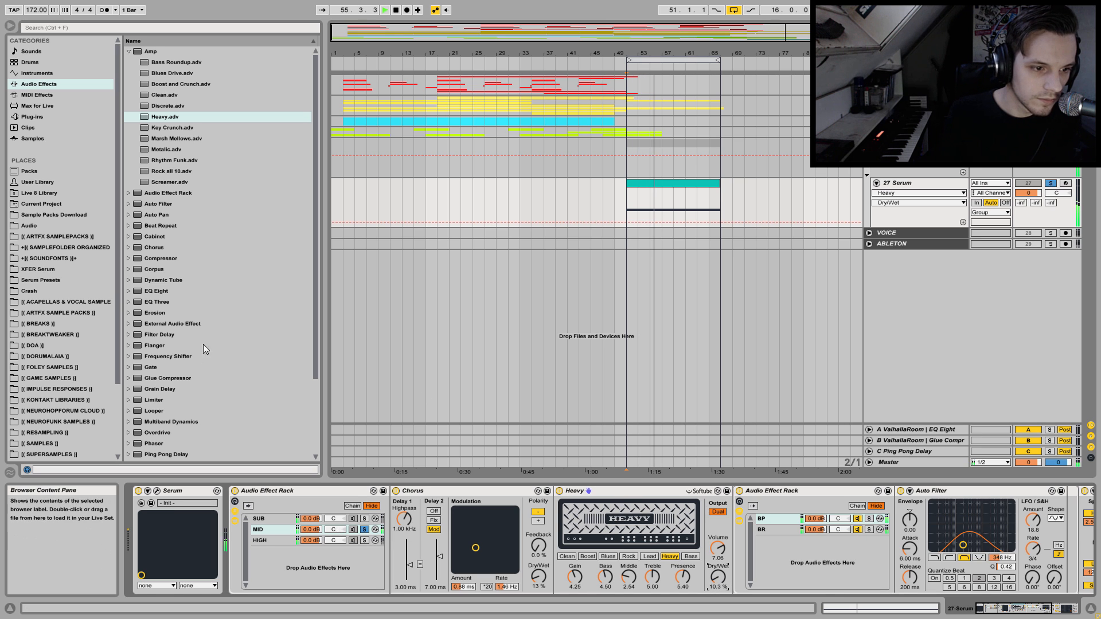
Insert an Overdrive after the Heavy Amp and set it to 0% dynamics and 17% dry/wet.
click(162, 433)
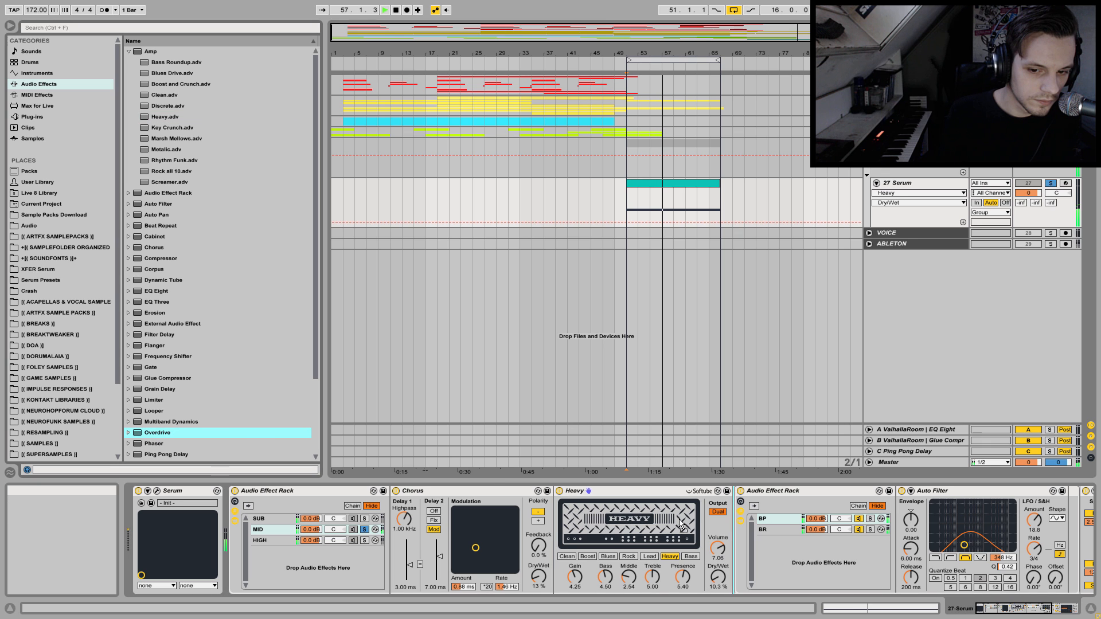
key(Return)
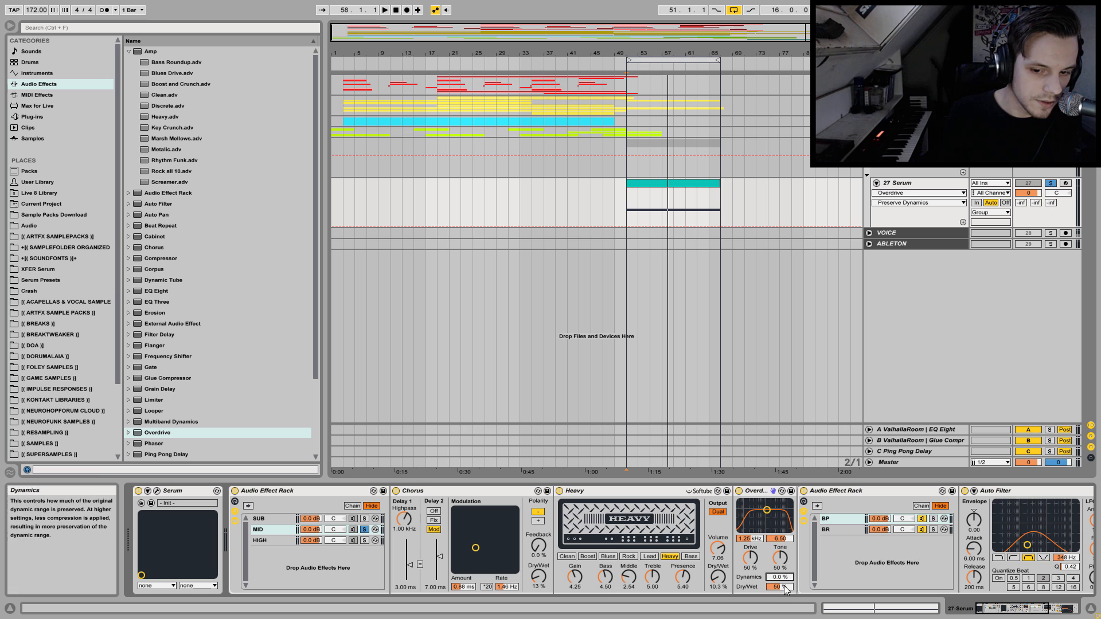
key(space)
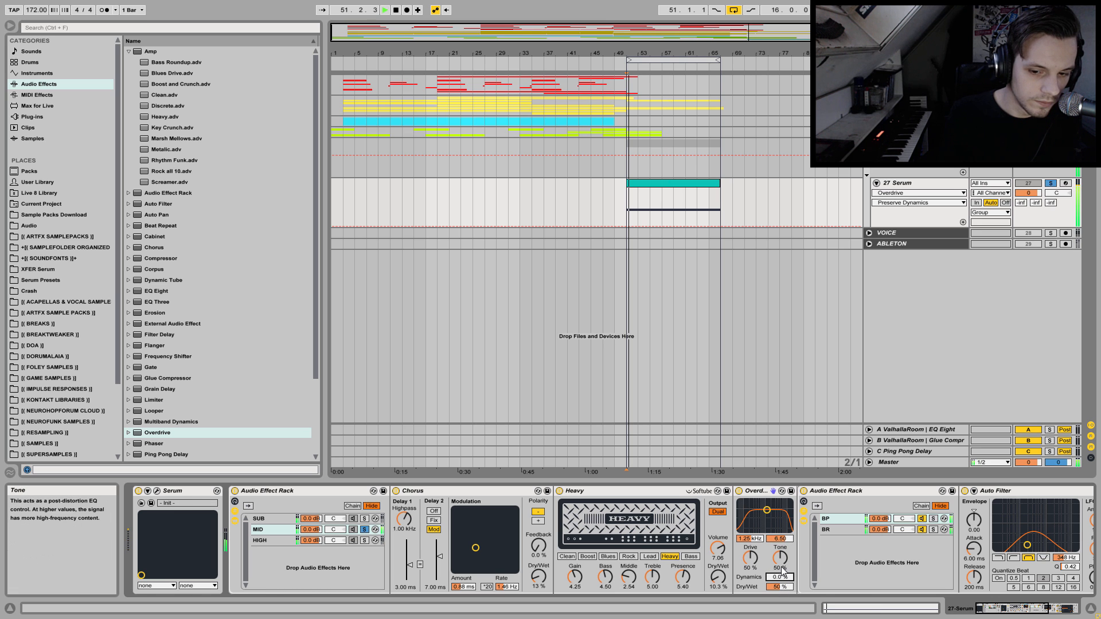
drag(780, 586, 780, 618)
Unsolo the MID chain and listen to all three chains together with the new distortion.
click(365, 530)
key(space)
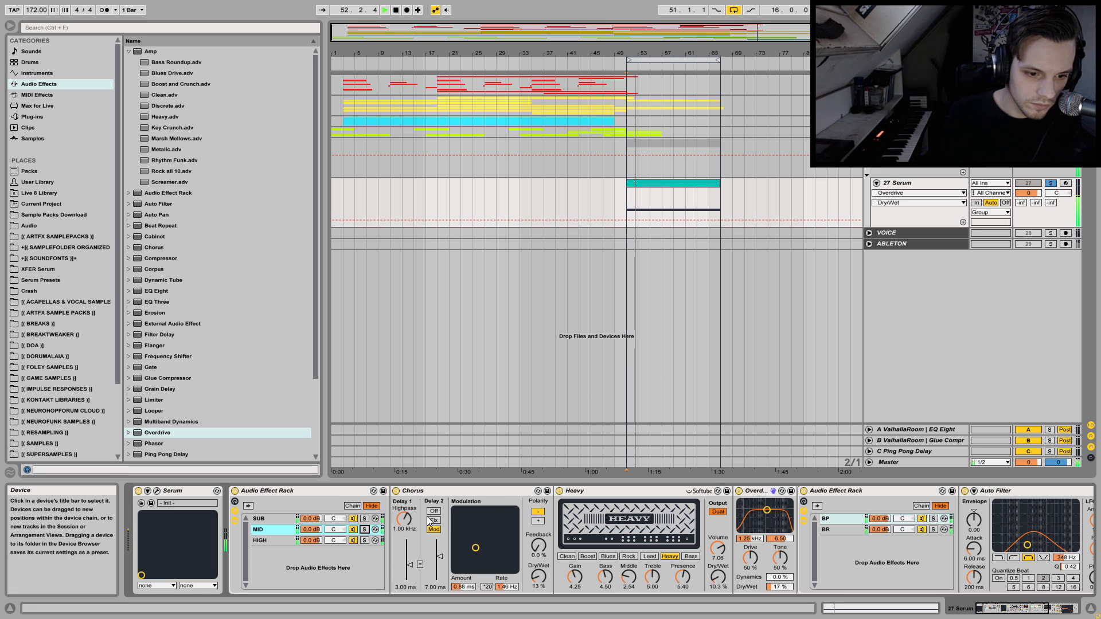
key(space)
Solo the HIGH chain and insert a Chorus before its Multiband Dynamics.
click(270, 540)
click(364, 540)
click(154, 237)
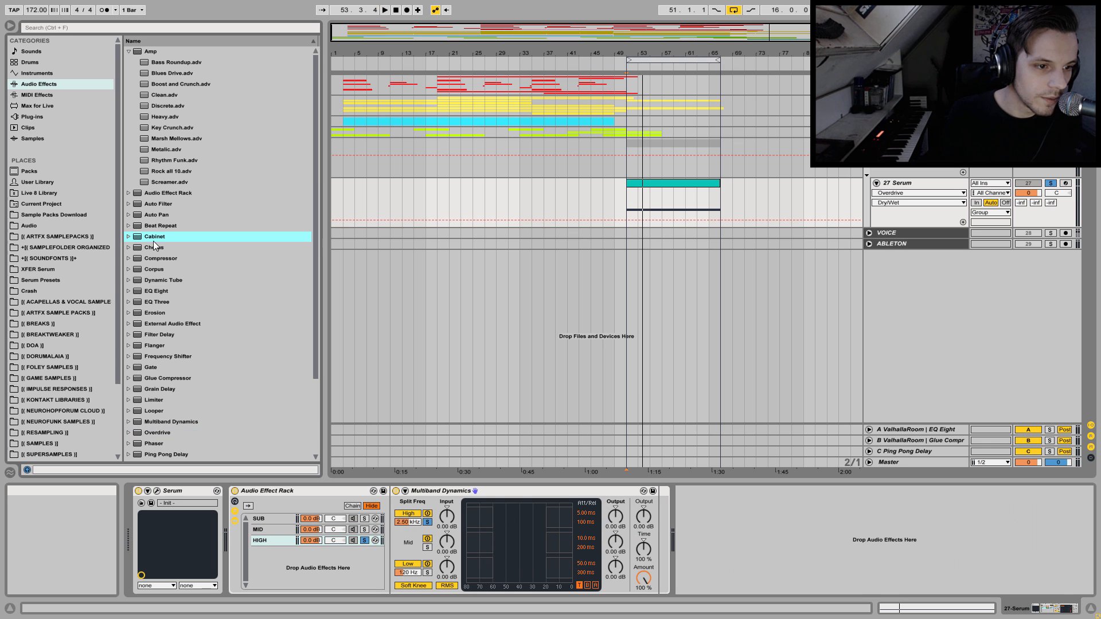
click(153, 248)
key(Return)
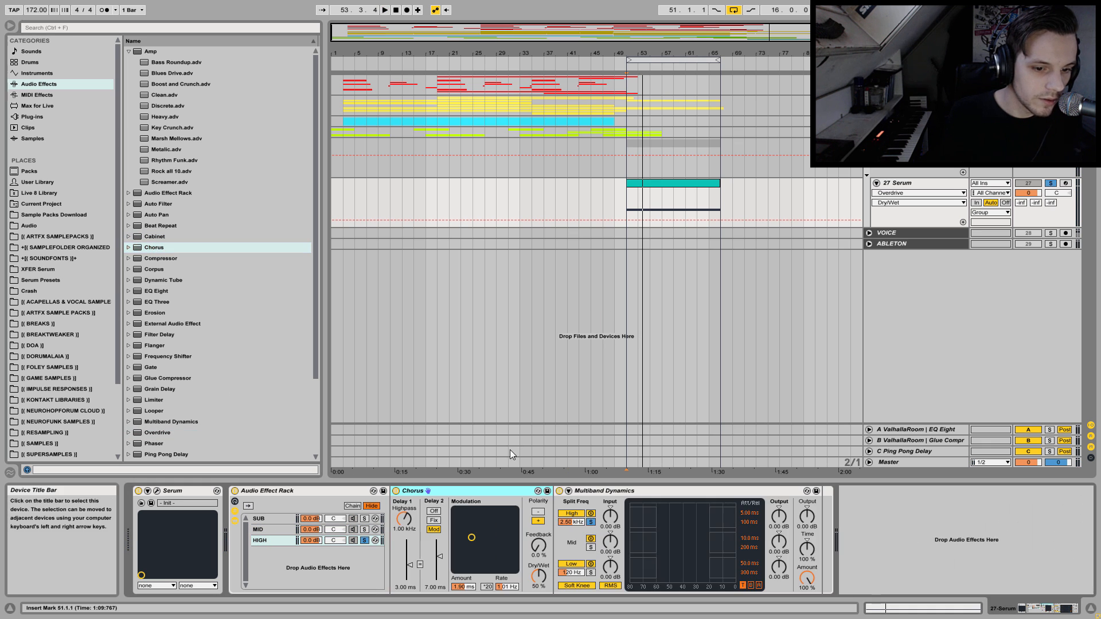
Set the HIGH chain's Chorus dry/wet to 19% while listening.
key(space)
drag(538, 576, 538, 583)
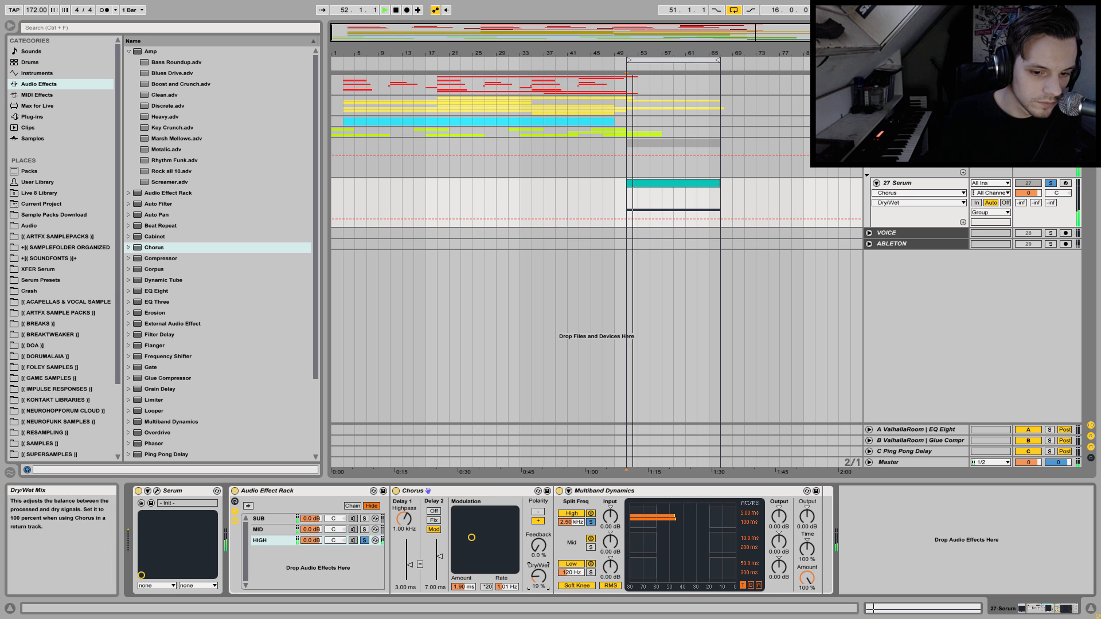
key(space)
Insert a Flanger after the HIGH chain's Chorus and lower its dry/wet to 49.2% during playback.
click(162, 346)
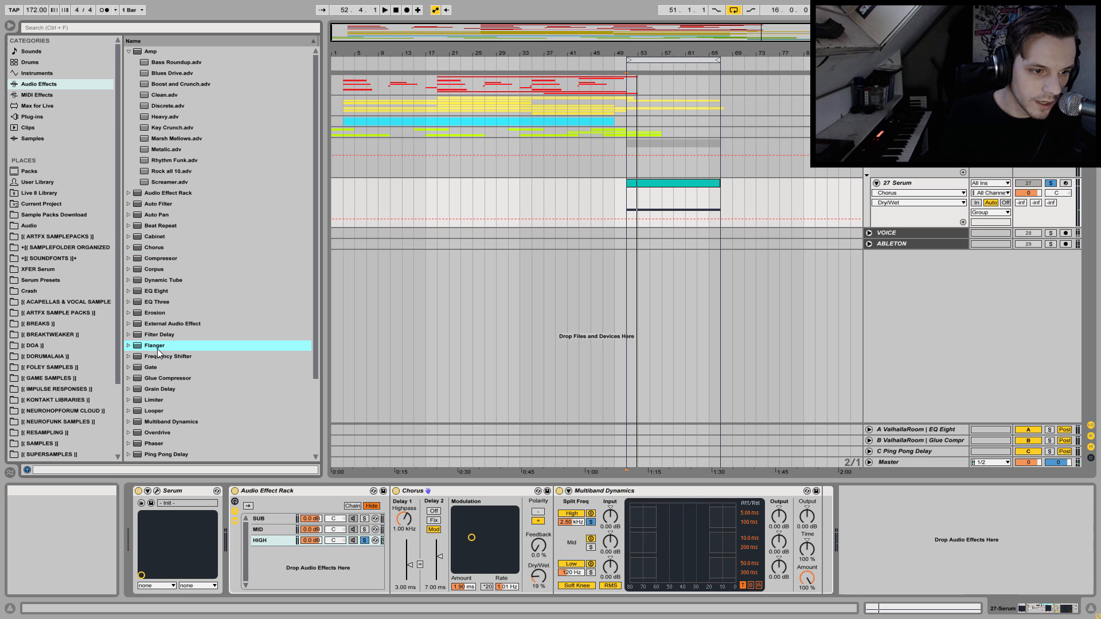
key(Return)
key(space)
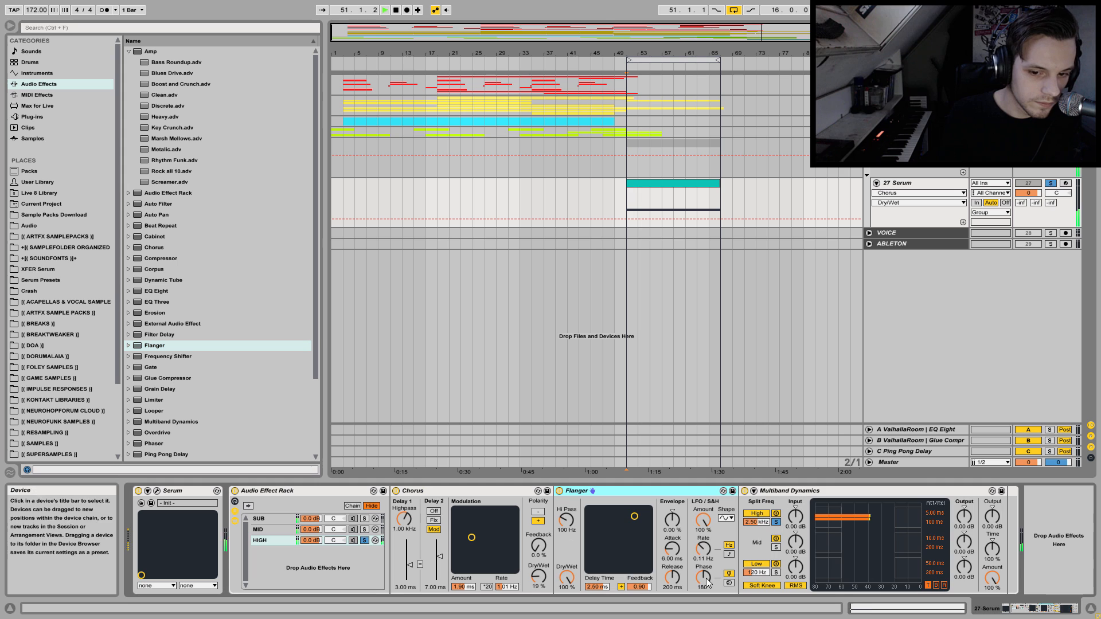
drag(566, 577, 566, 597)
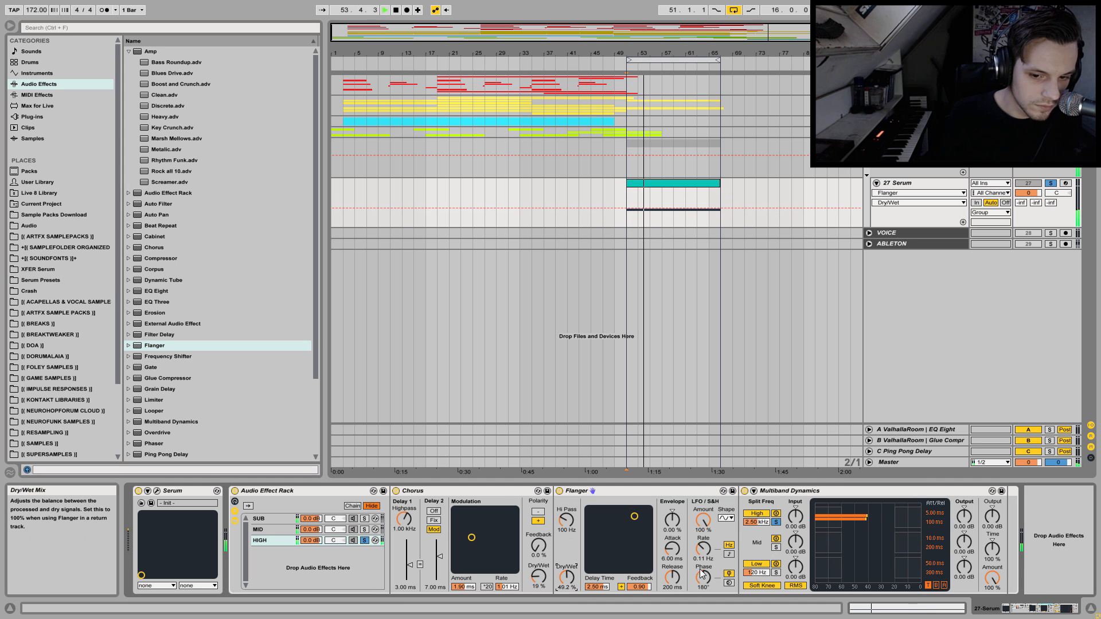
Sync the Flanger's LFO rate to the tempo and set it to 8.
click(729, 554)
click(703, 548)
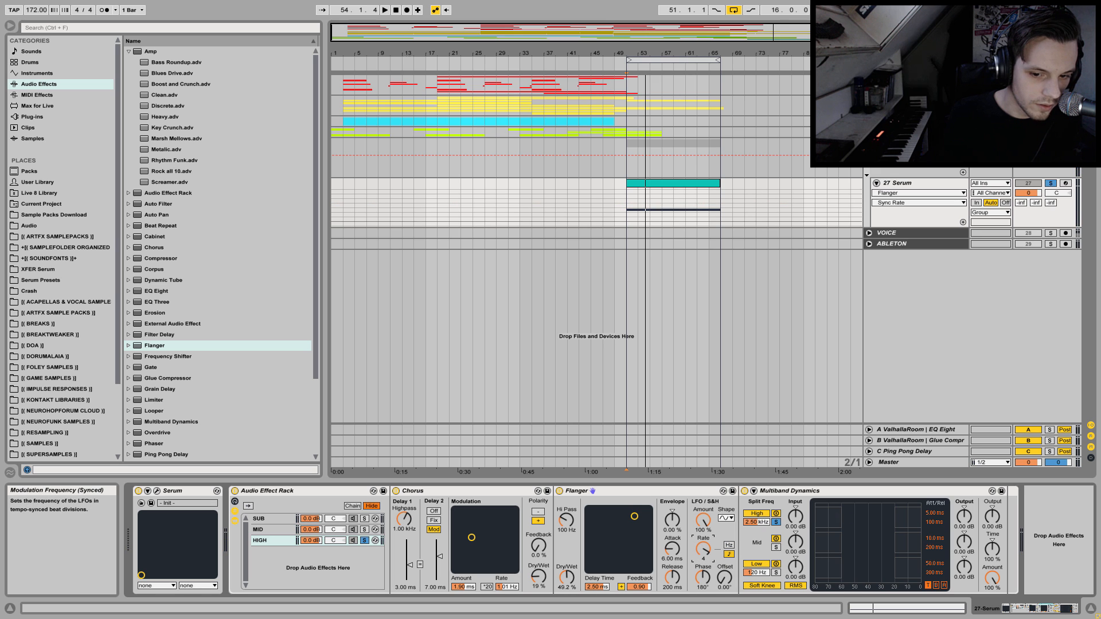
drag(703, 549, 703, 544)
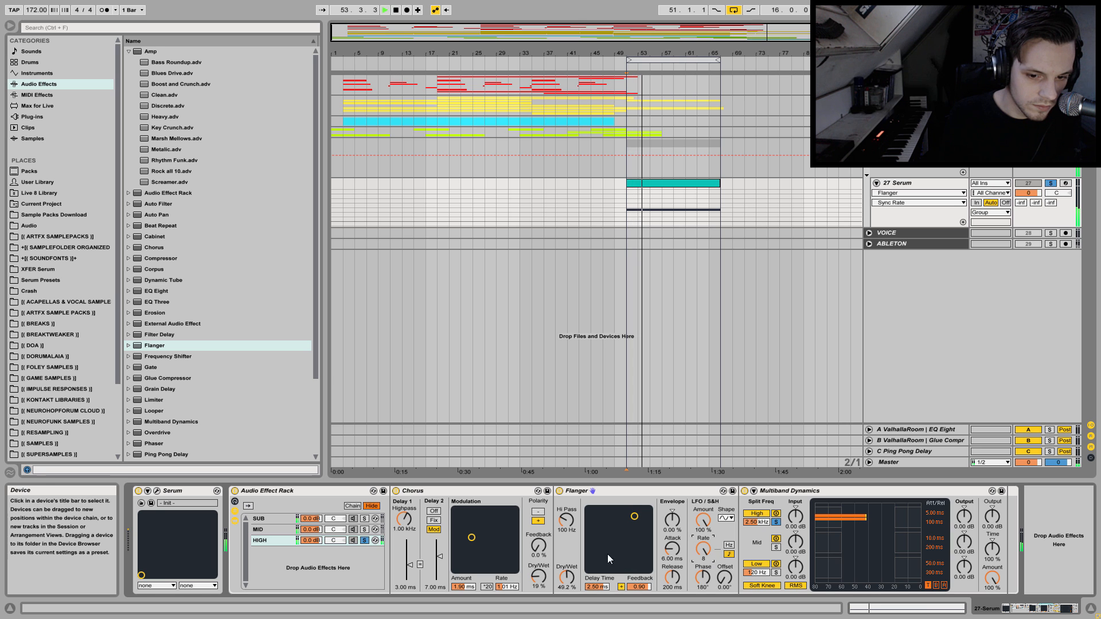
Set the Flanger to 0.96 ms delay time, 0.79 feedback, minimum LFO phase and 30.2% dry/wet while listening.
drag(634, 518, 608, 526)
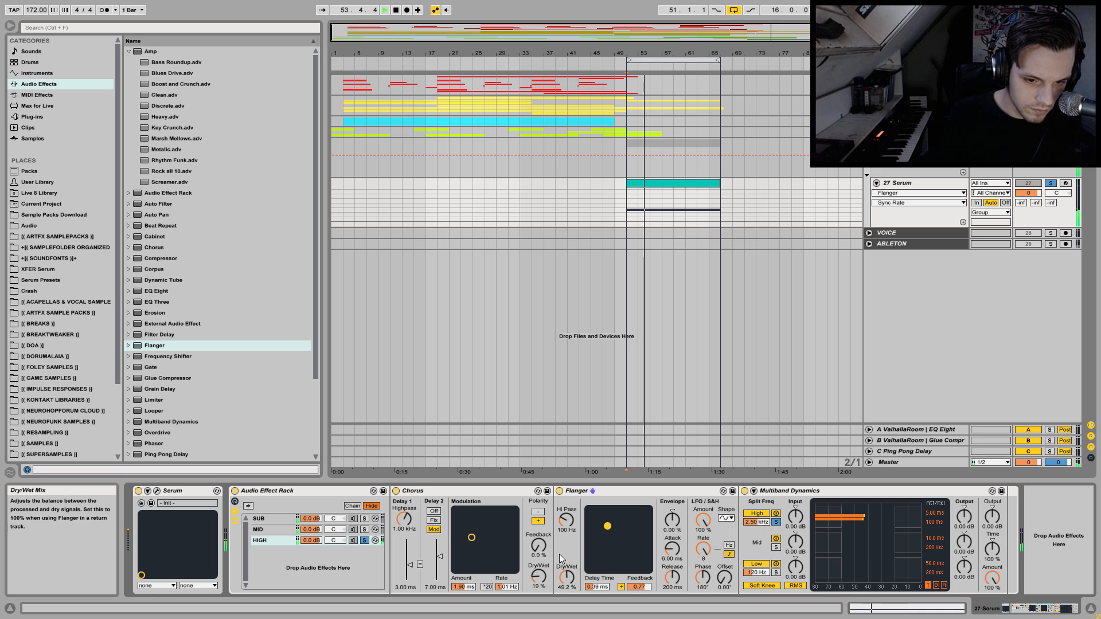
mouse_move(566, 577)
mouse_down()
mouse_move(566, 568)
mouse_move(566, 580)
mouse_up()
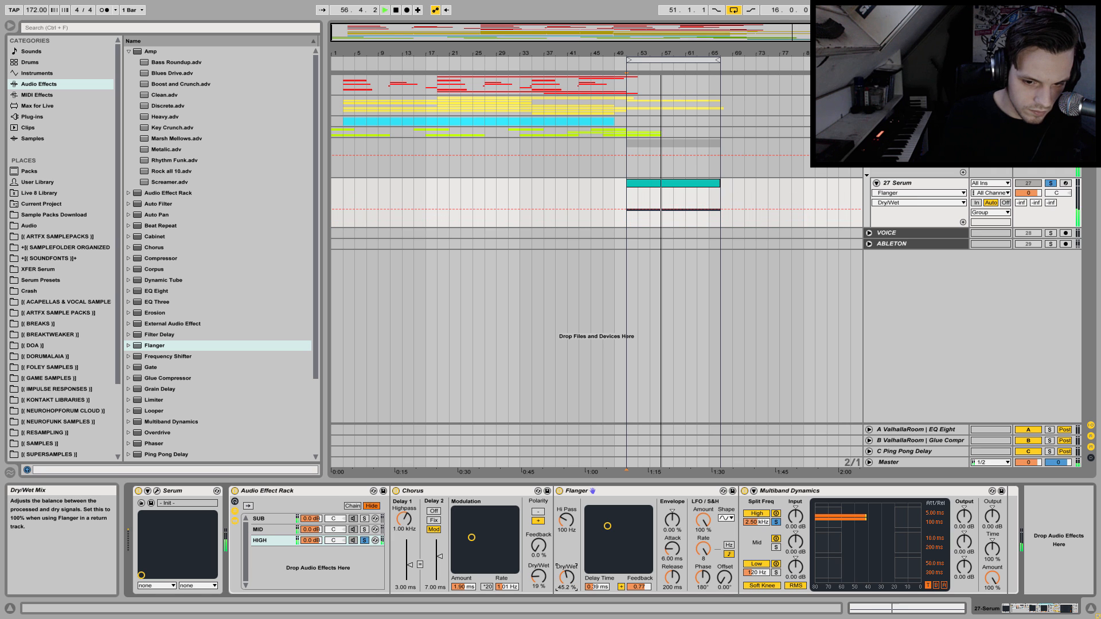
drag(608, 526, 608, 517)
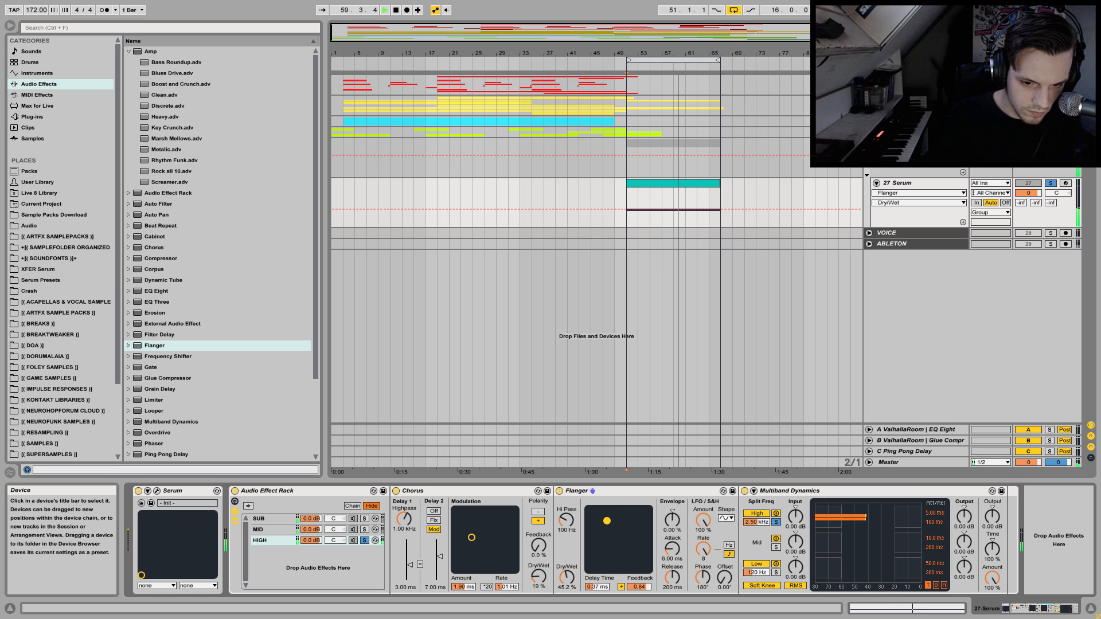
drag(636, 520, 622, 528)
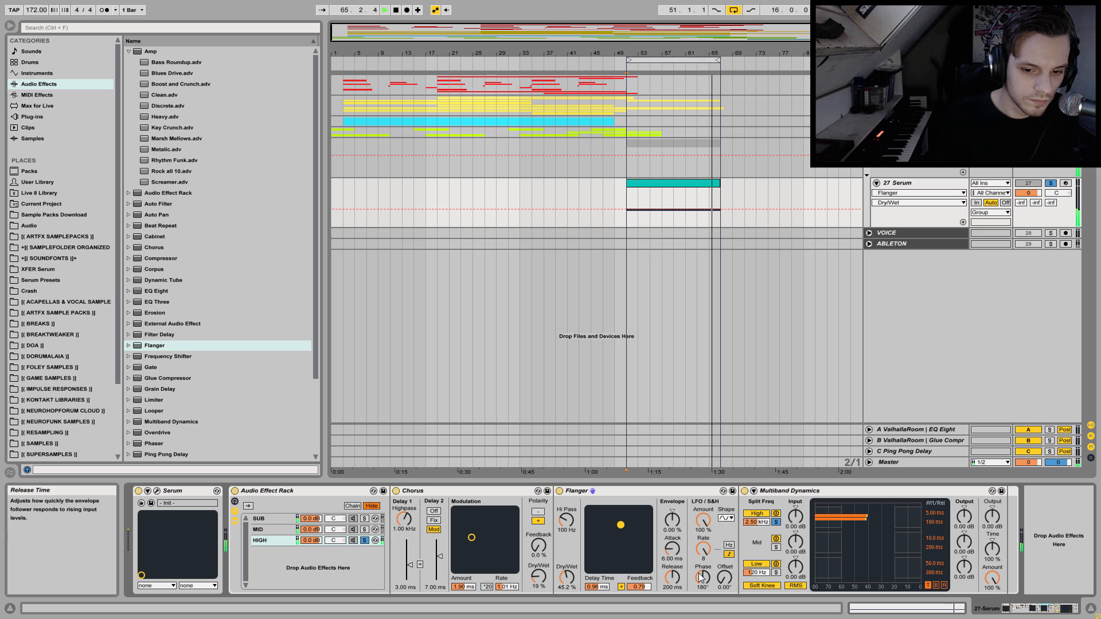
drag(703, 576, 703, 615)
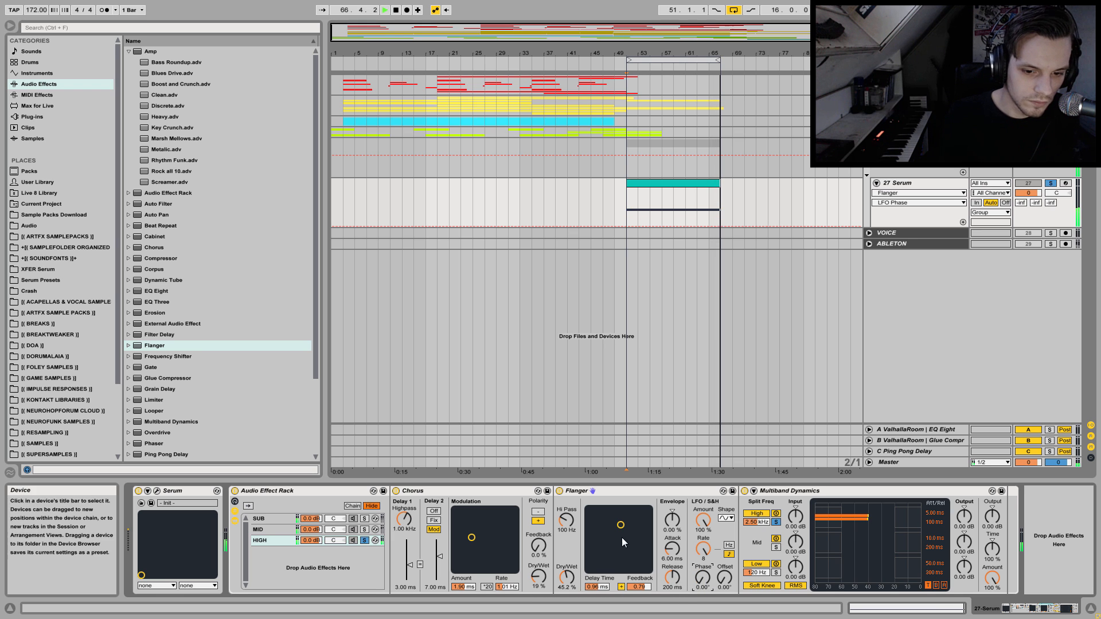
drag(566, 577, 566, 592)
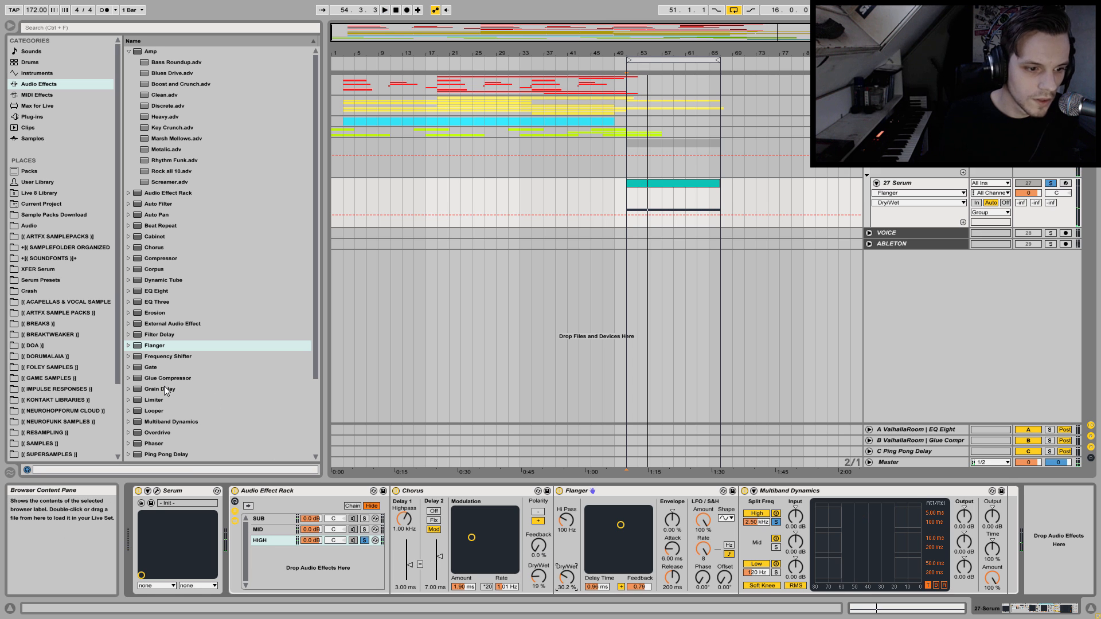
Insert an Overdrive after the Flanger with 0% dynamics, 40% drive and 20% dry/wet, and unsolo the HIGH chain.
click(163, 433)
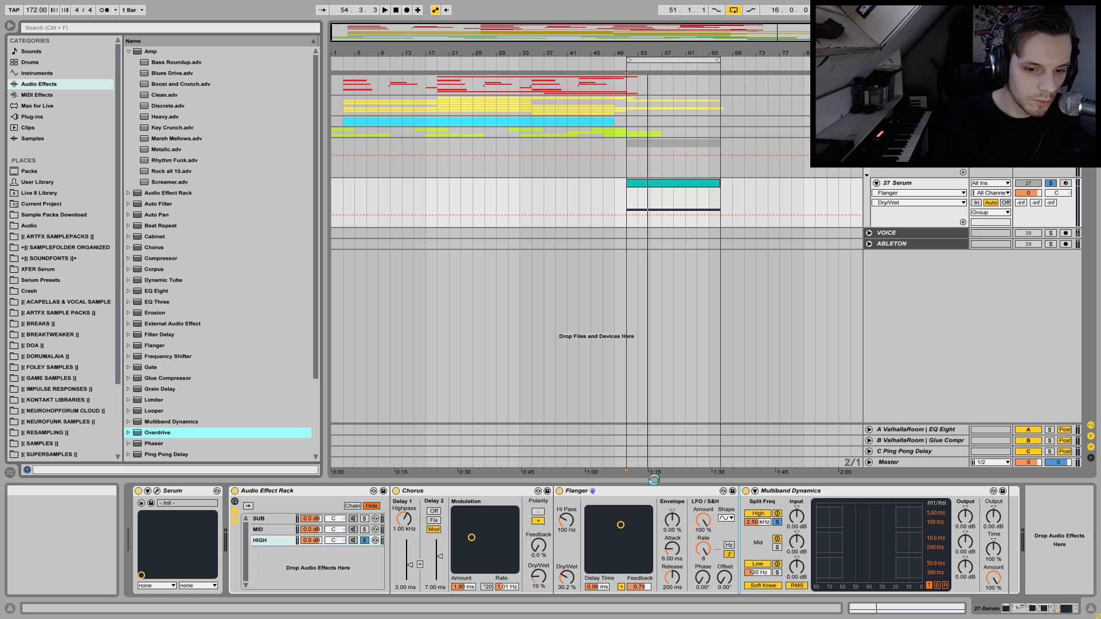
drag(654, 479, 740, 528)
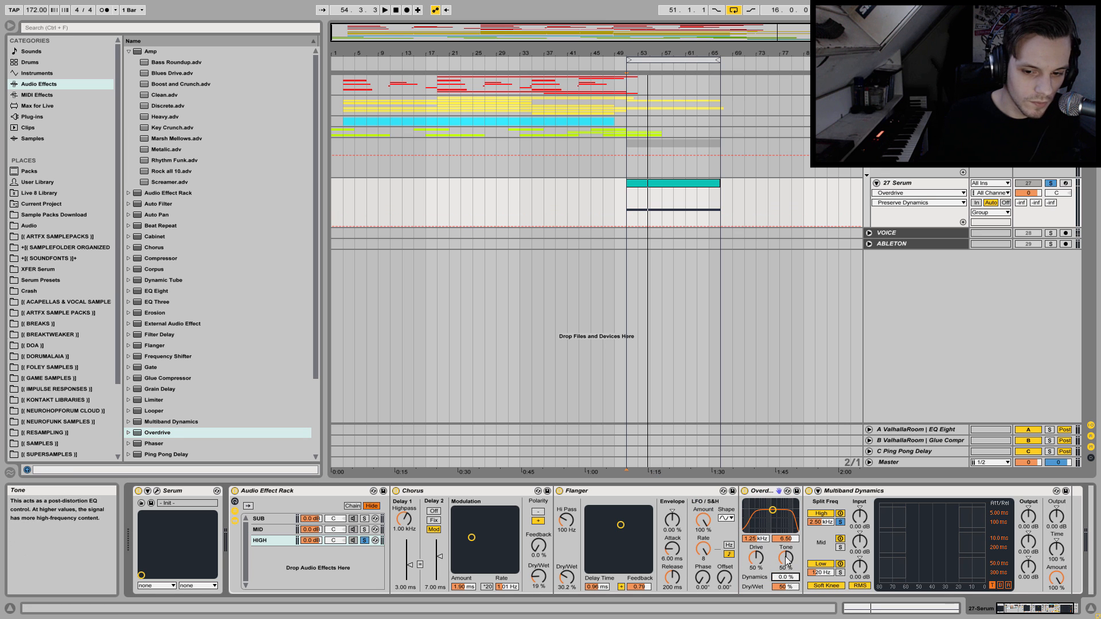
drag(786, 587, 756, 563)
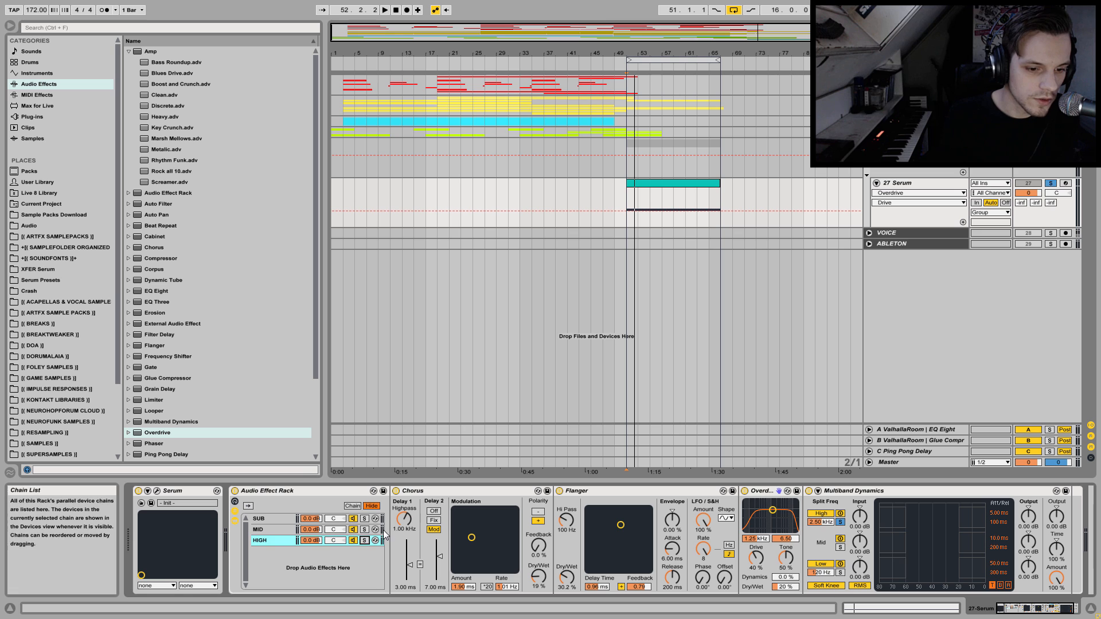
Play all three chains together and compare the sound with the Audio Effect Rack bypassed and active.
key(space)
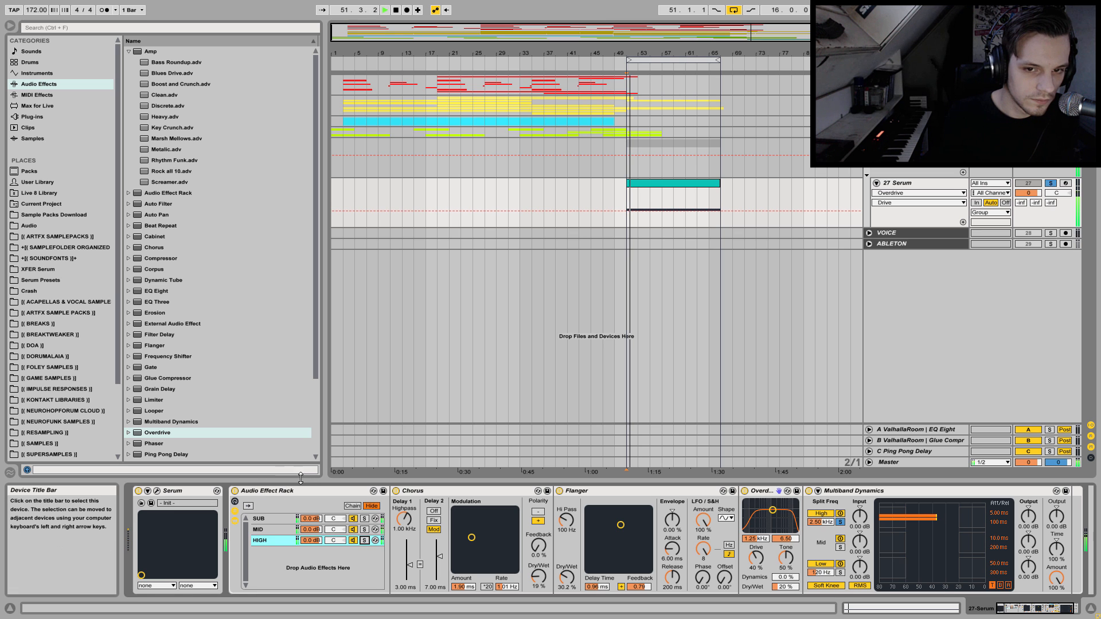
click(235, 491)
click(235, 492)
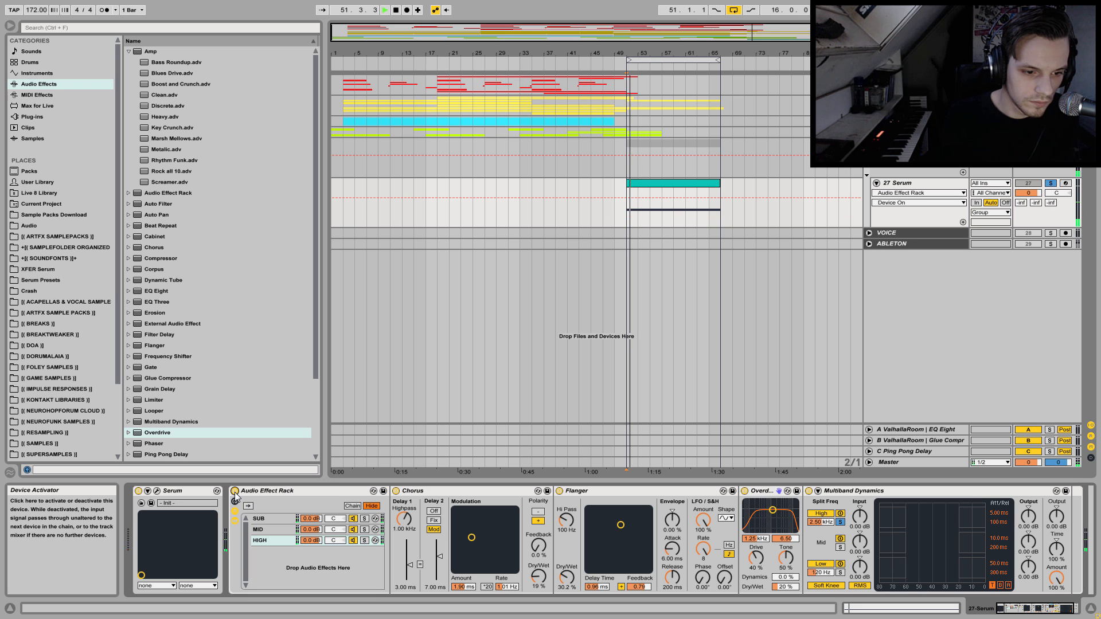
Try an EQ Eight after the MID chain's Auto Filter, cutting band 4 by 11.3 dB at 259 Hz with Q 2.82.
click(264, 529)
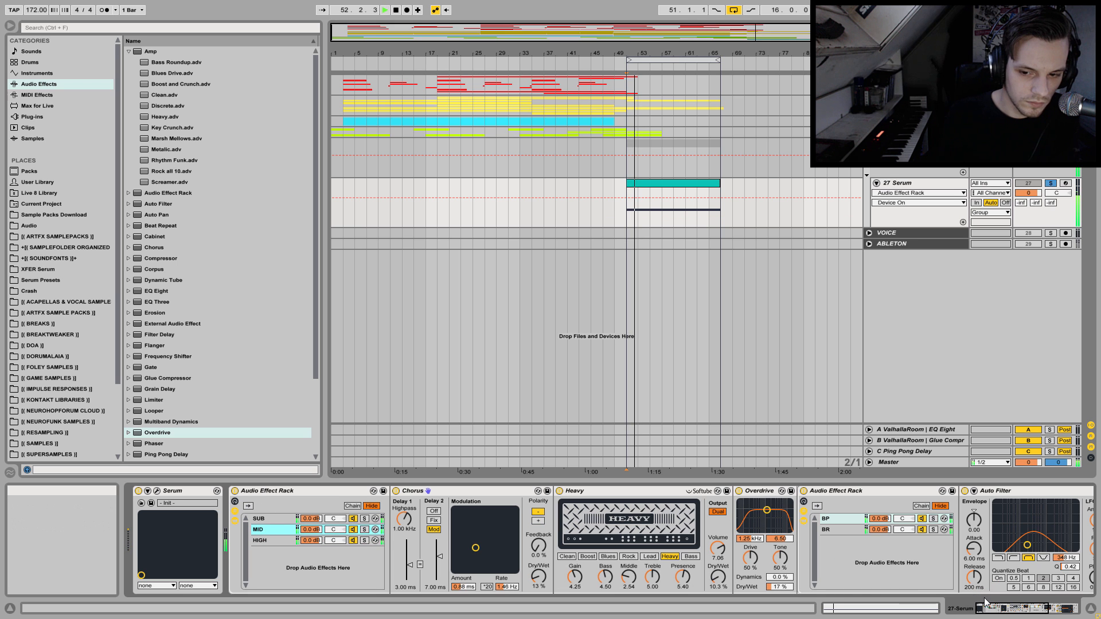
drag(1014, 609, 1046, 609)
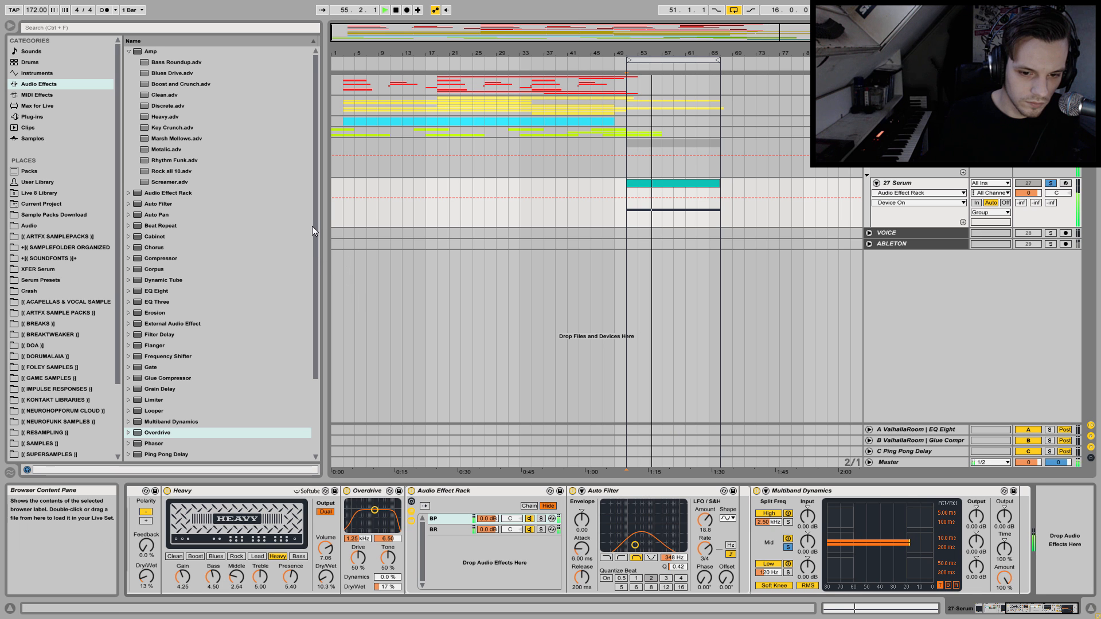
drag(150, 291, 817, 539)
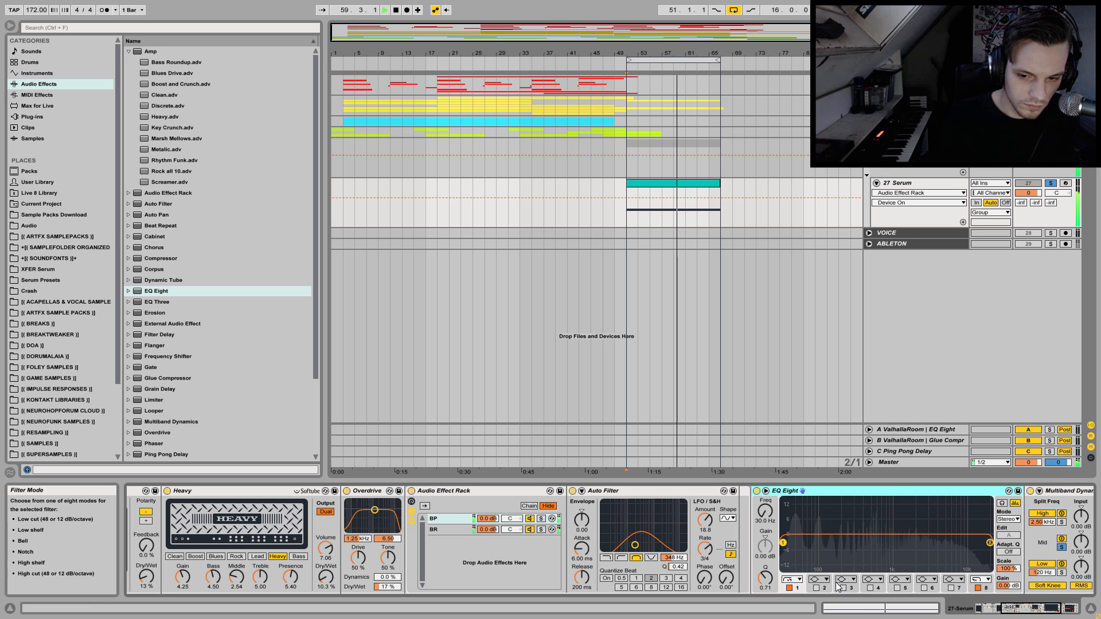
click(870, 587)
mouse_move(871, 545)
mouse_down()
mouse_move(909, 558)
mouse_move(855, 549)
mouse_up()
click(765, 580)
drag(765, 577, 765, 548)
mouse_move(855, 548)
mouse_down()
mouse_move(876, 568)
mouse_move(926, 560)
mouse_move(850, 560)
mouse_up()
Bypass the MID chain's Heavy Amp for comparison, delete it and the EQ Eight, and listen to the remaining chain.
click(166, 491)
key(space)
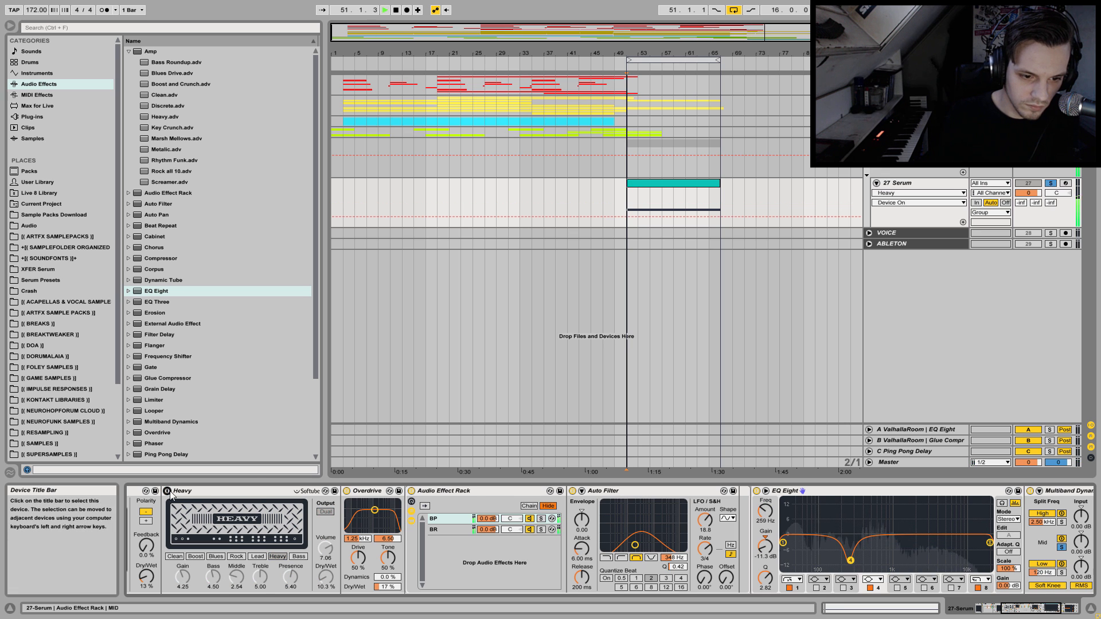
click(200, 491)
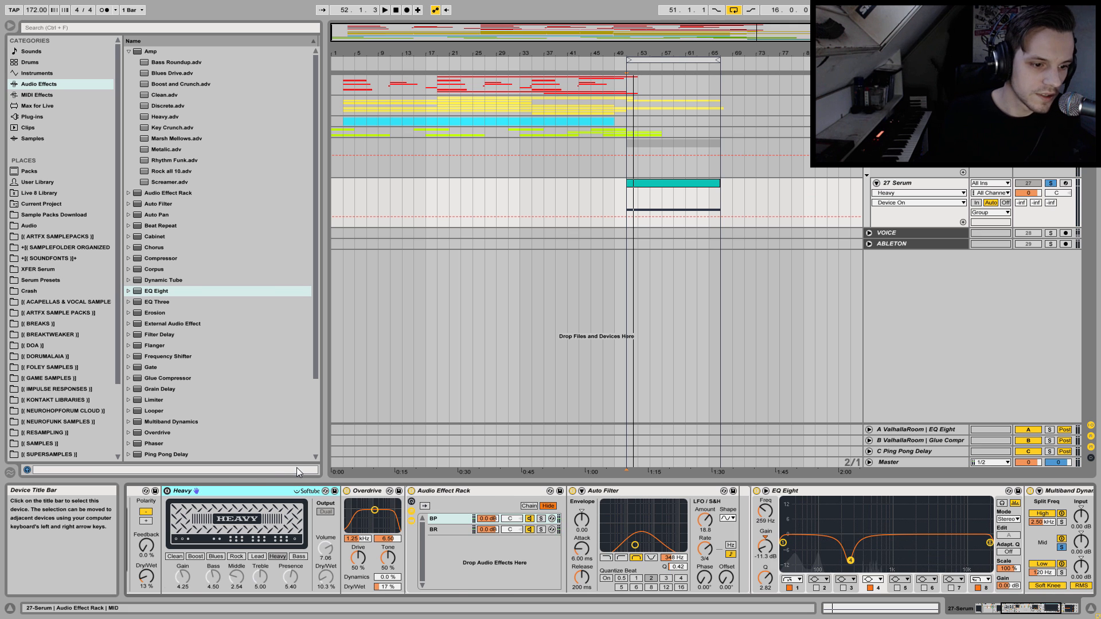
key(Delete)
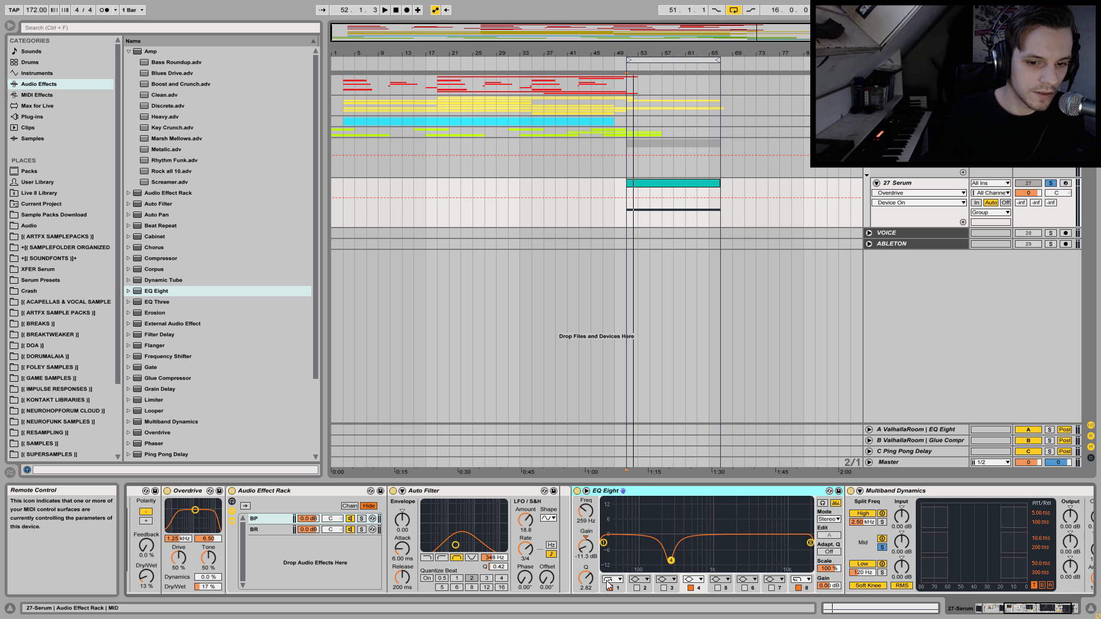
key(Delete)
key(space)
drag(1070, 611, 1022, 610)
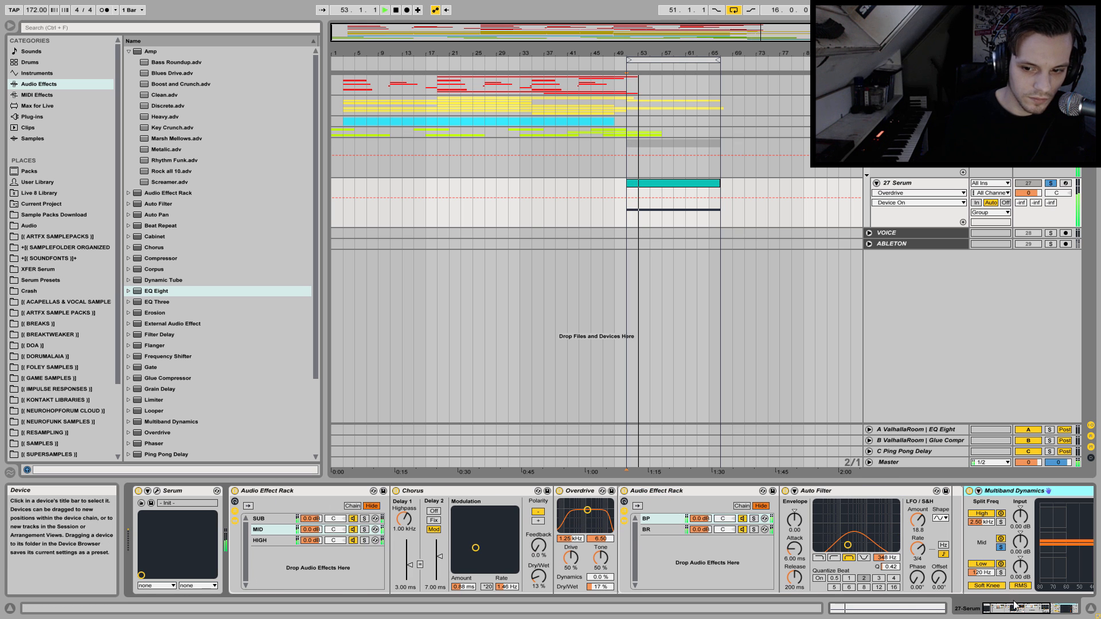
click(1069, 612)
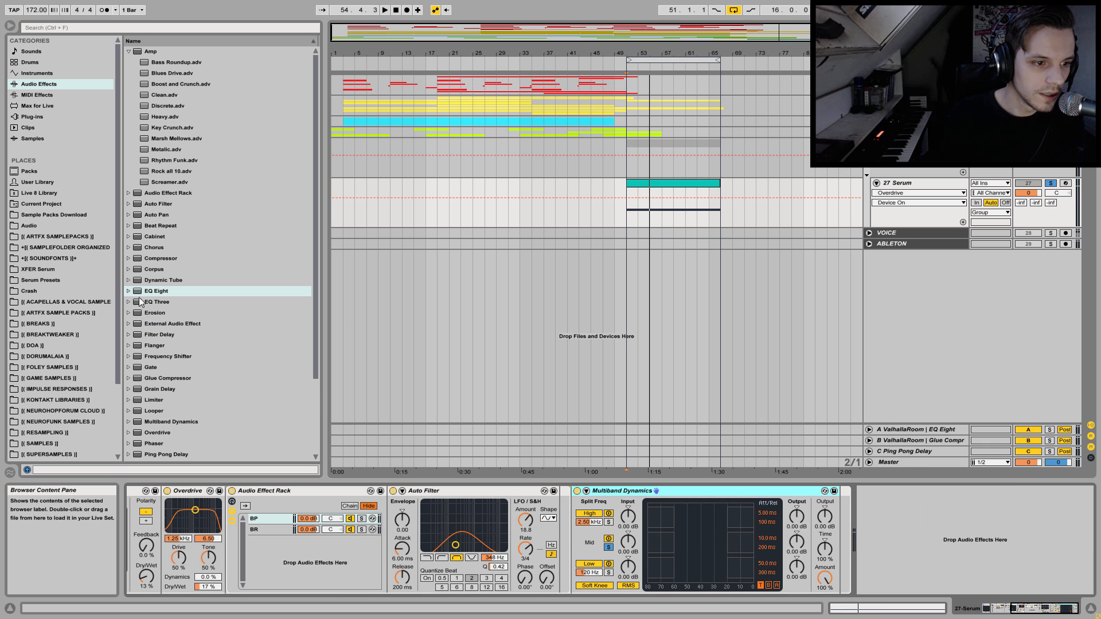
Find IL Maximus among the Image-Line multiband compressor plug-ins and insert it after the Audio Effect Rack.
click(33, 116)
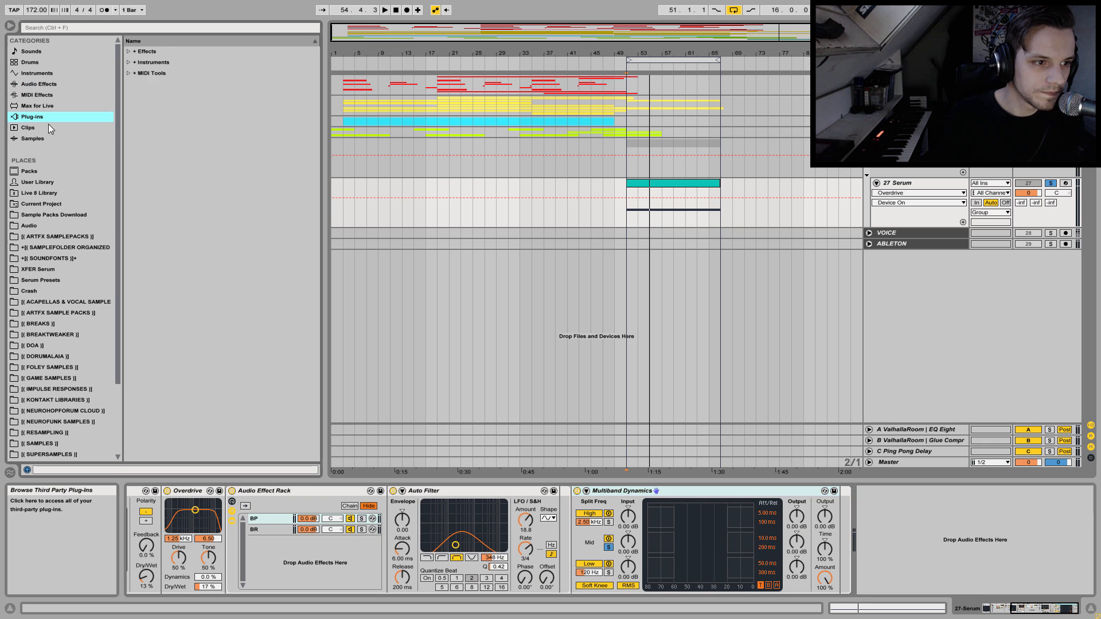
click(129, 62)
click(129, 62)
click(129, 52)
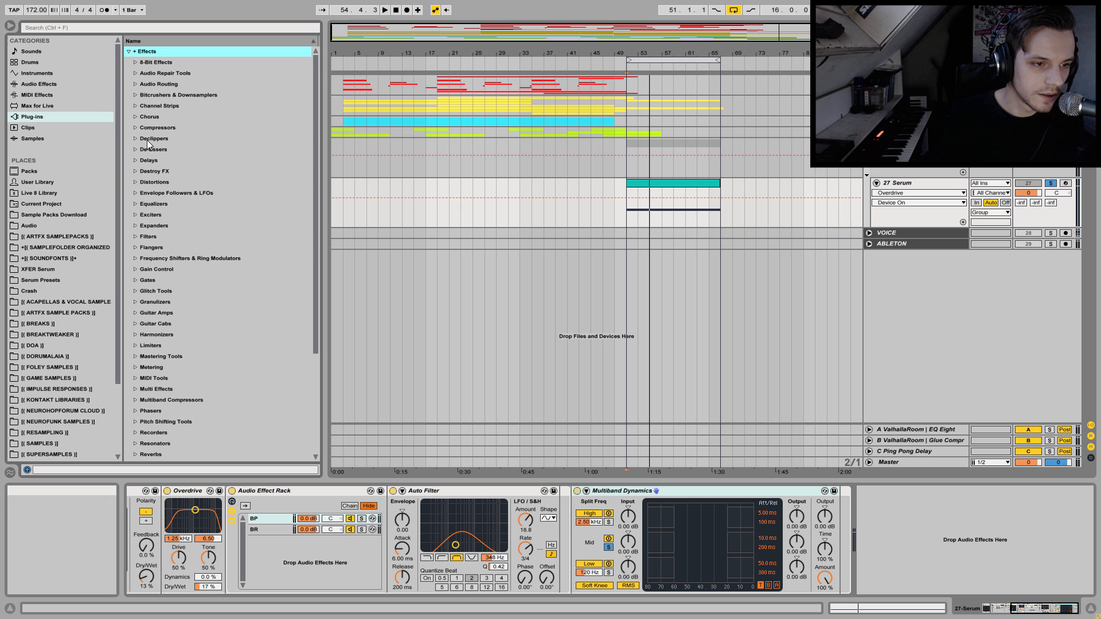
click(133, 400)
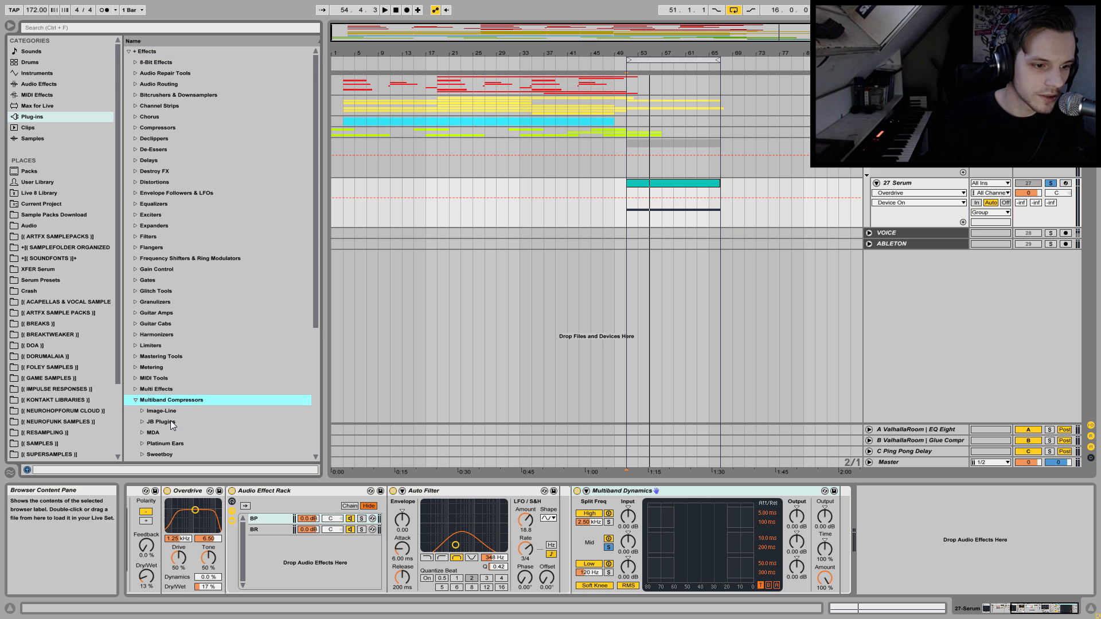
scroll(165, 400, down, 1)
click(151, 378)
drag(175, 390, 929, 531)
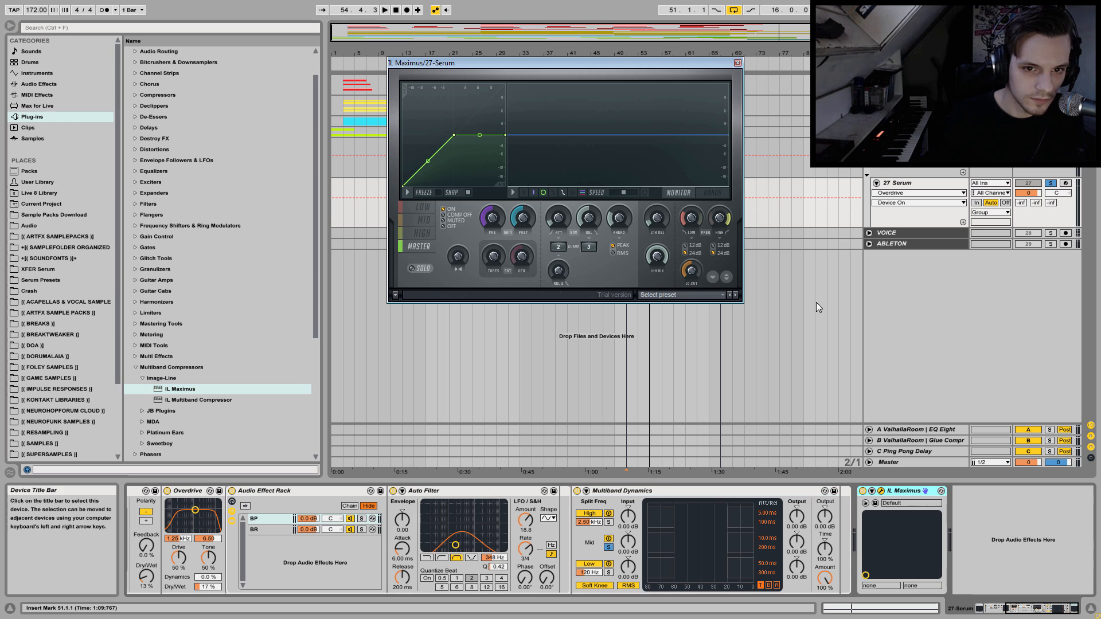
Play the loop through Maximus and raise the curve tension of the LOW band to about 20% and the MID band to 9%.
key(space)
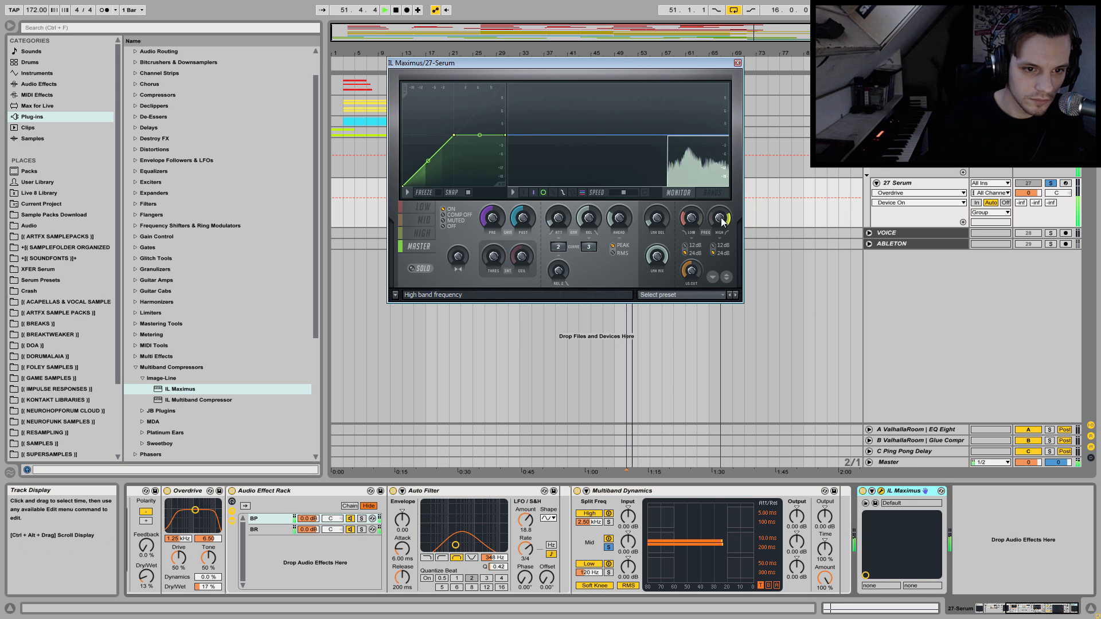
key(space)
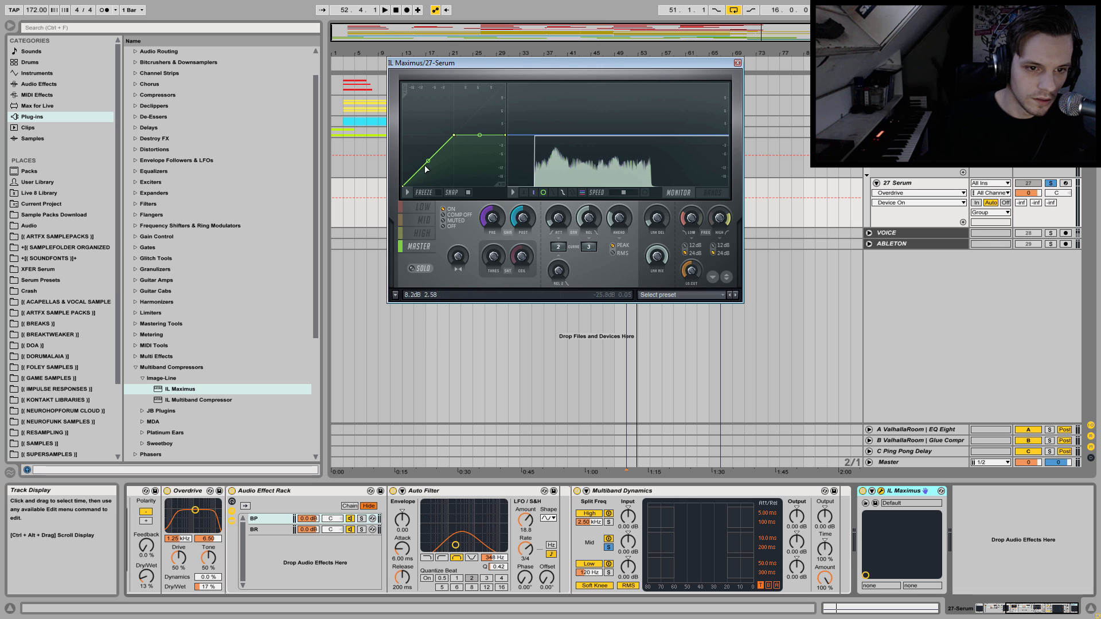
click(423, 207)
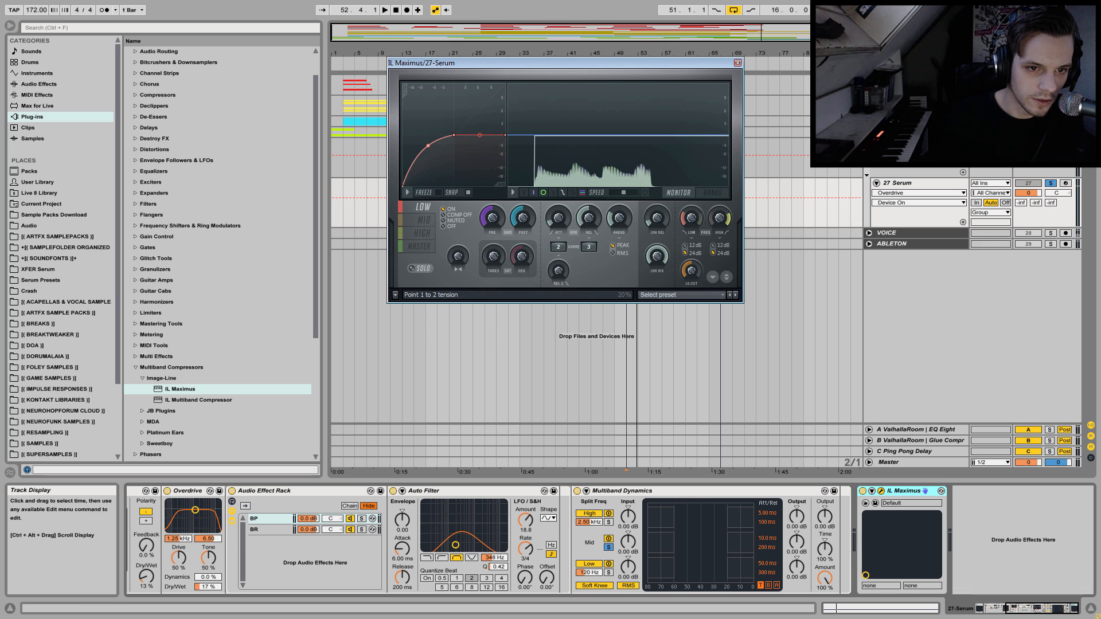
key(space)
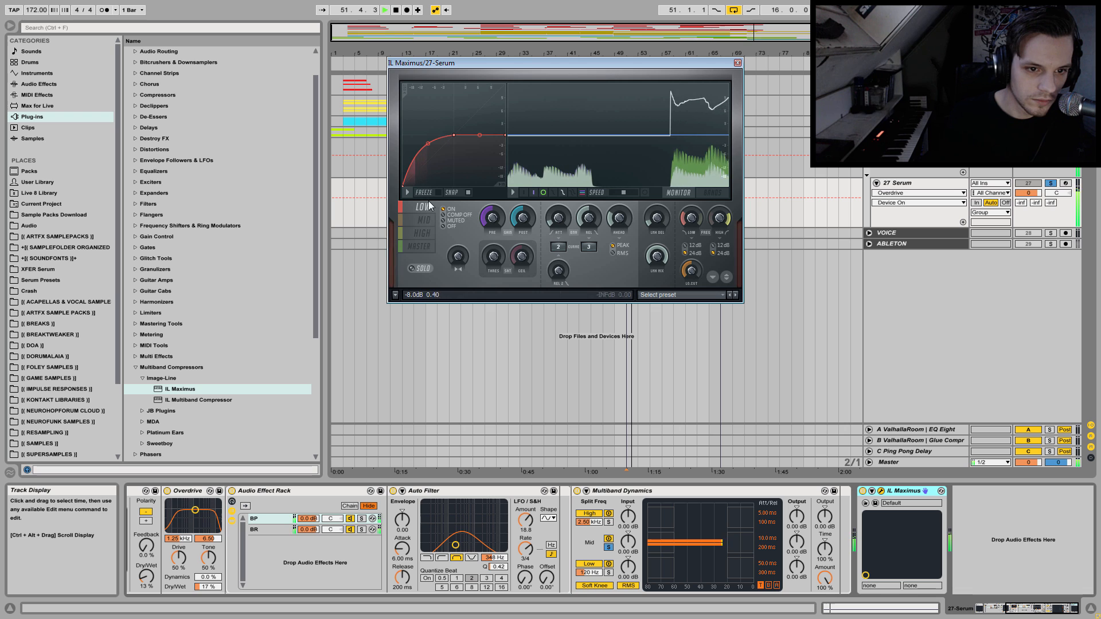
click(423, 220)
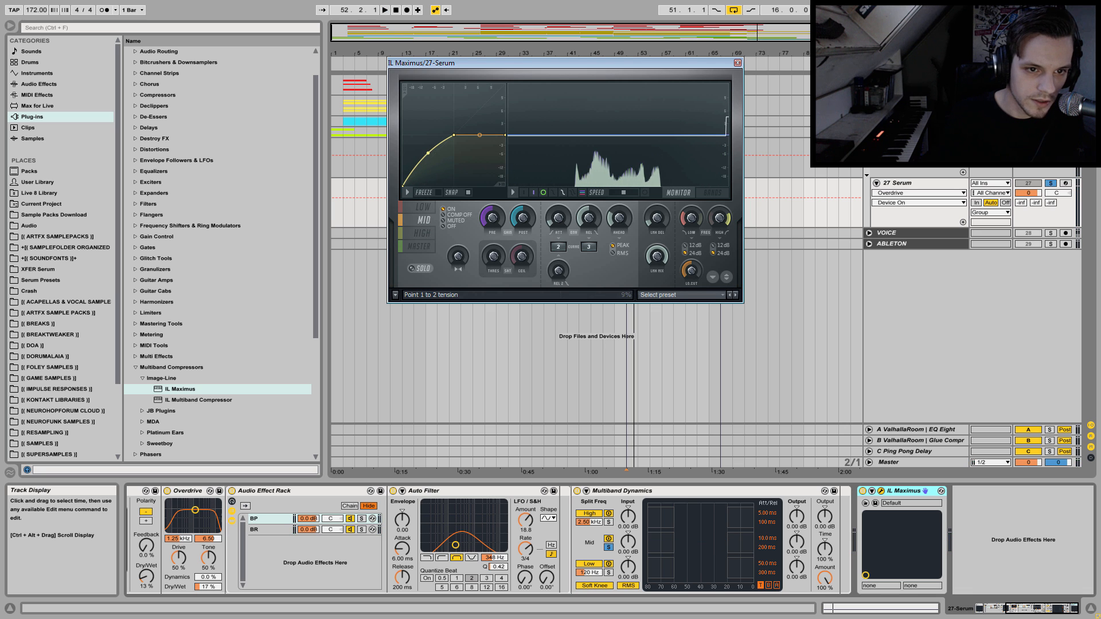
Raise the Maximus curve tension to 44% for the HIGH band and 40% for the LOW band, listening to the loop.
click(428, 207)
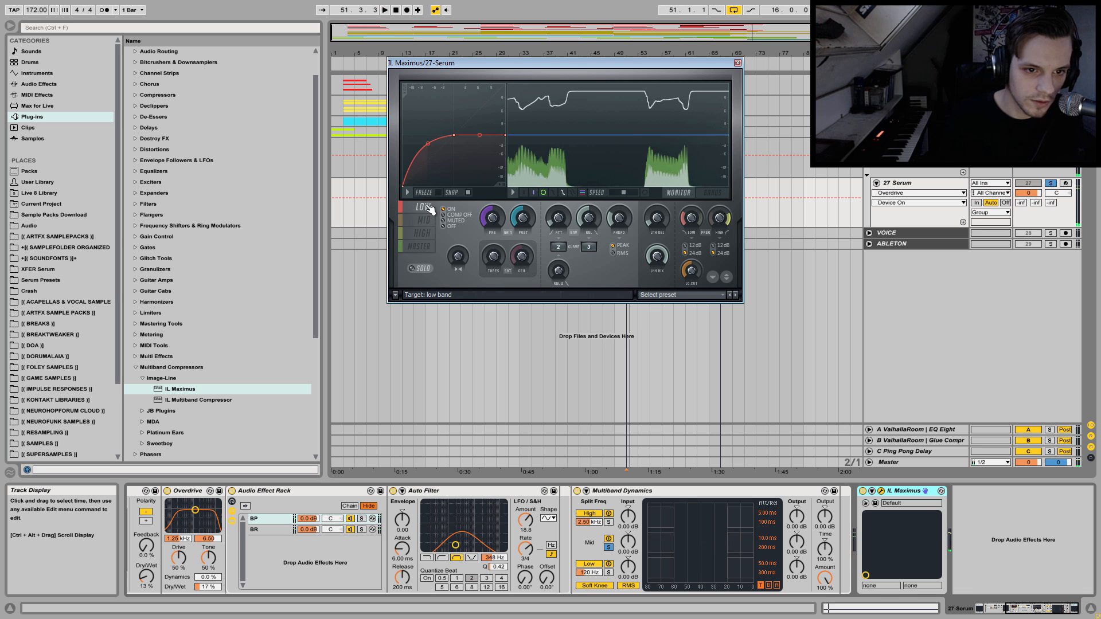
click(426, 234)
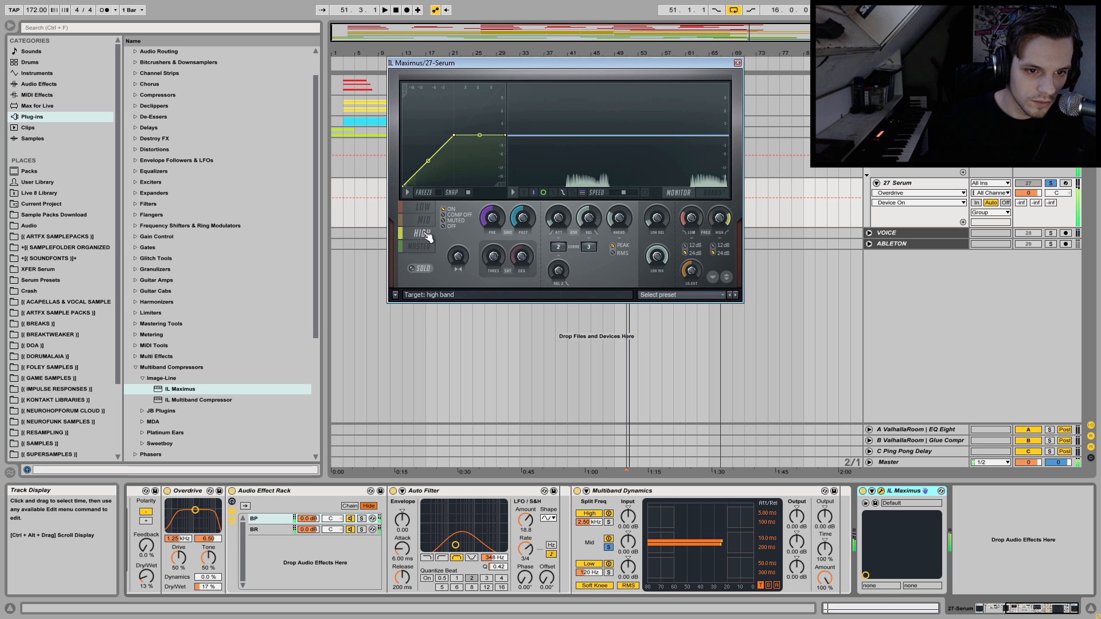
drag(428, 160, 428, 137)
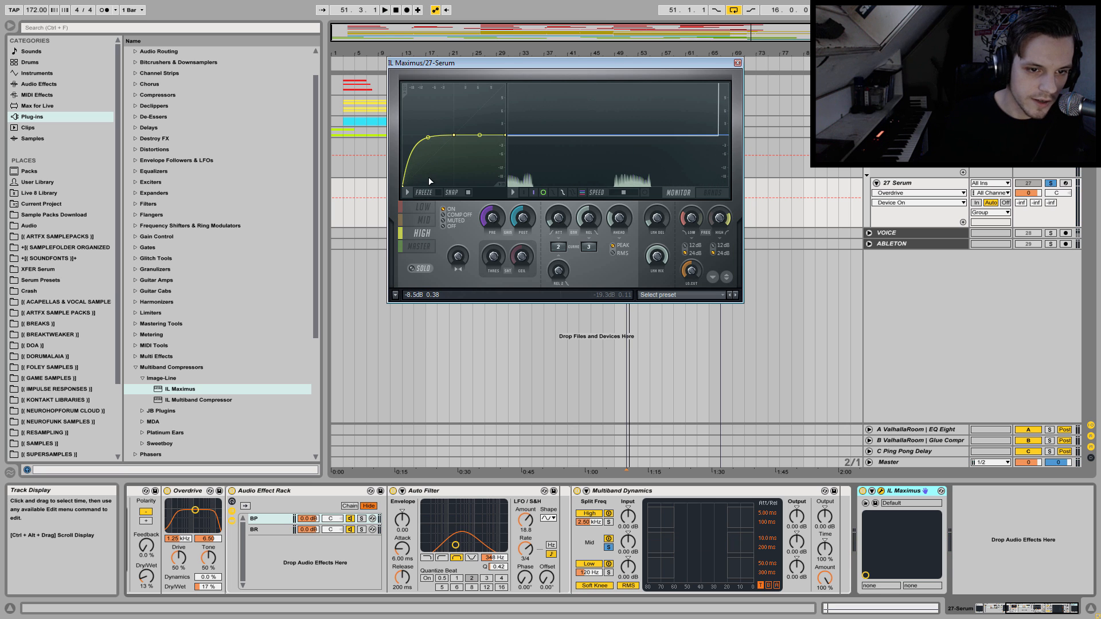
key(space)
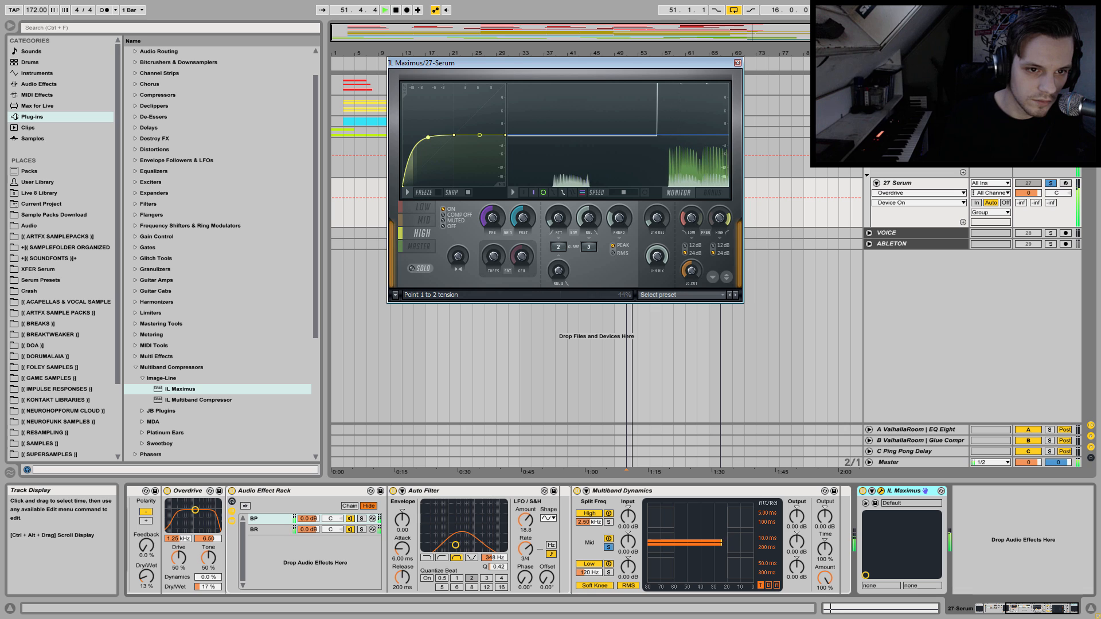
click(420, 207)
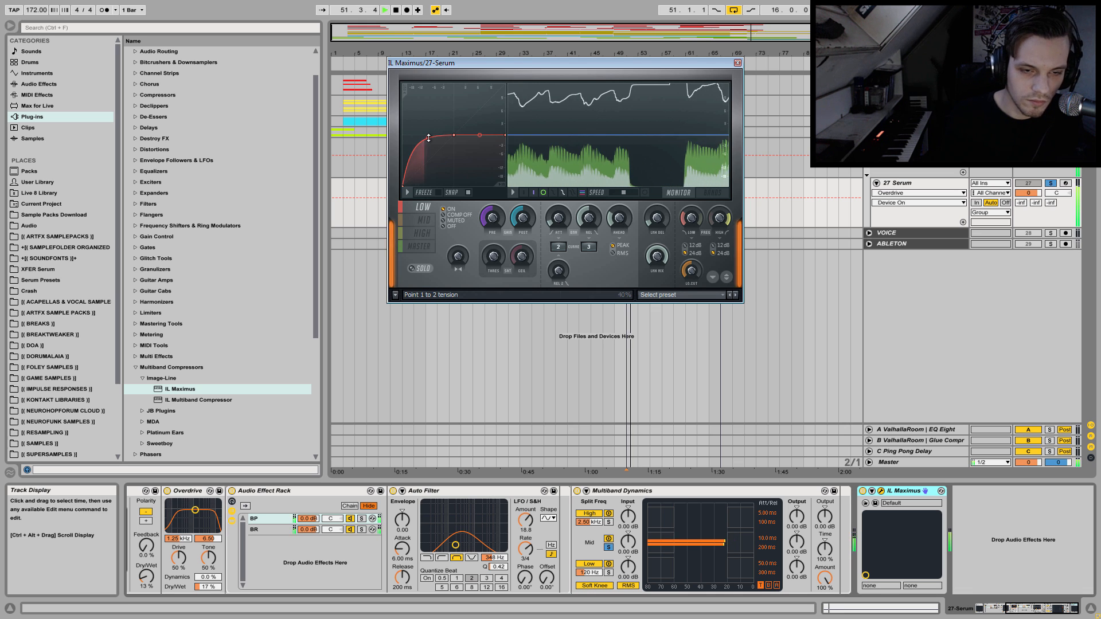
Reshape the Maximus MASTER curve, moving its knee point to -3.0 dB input at 0.0 dB output and bowing the first segment slightly upward.
click(421, 249)
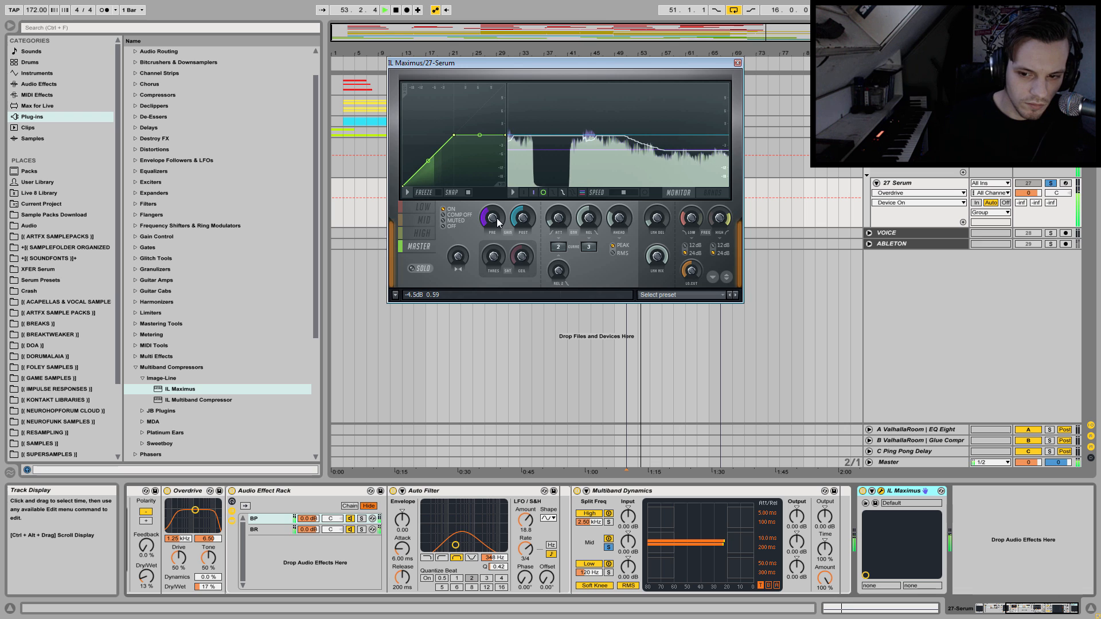
key(space)
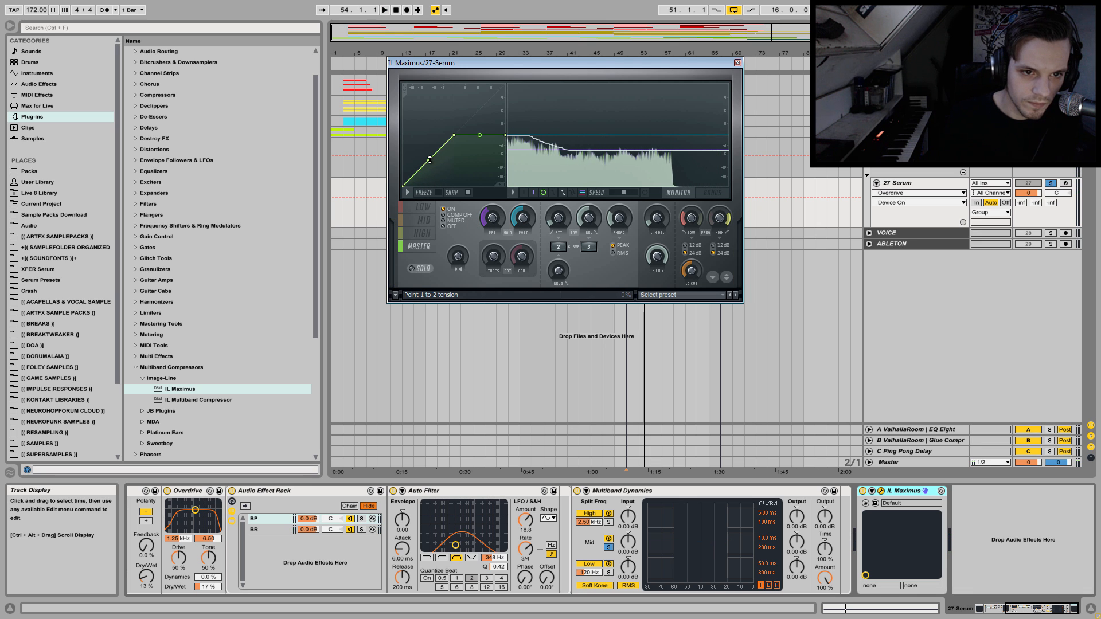
drag(430, 160, 429, 147)
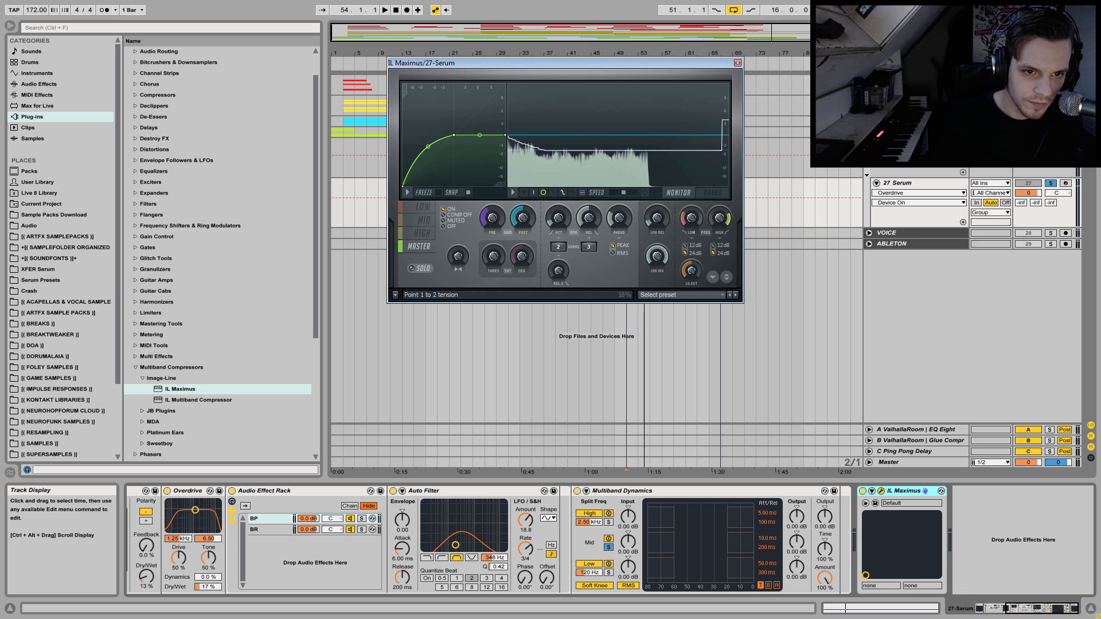
right_click(454, 135)
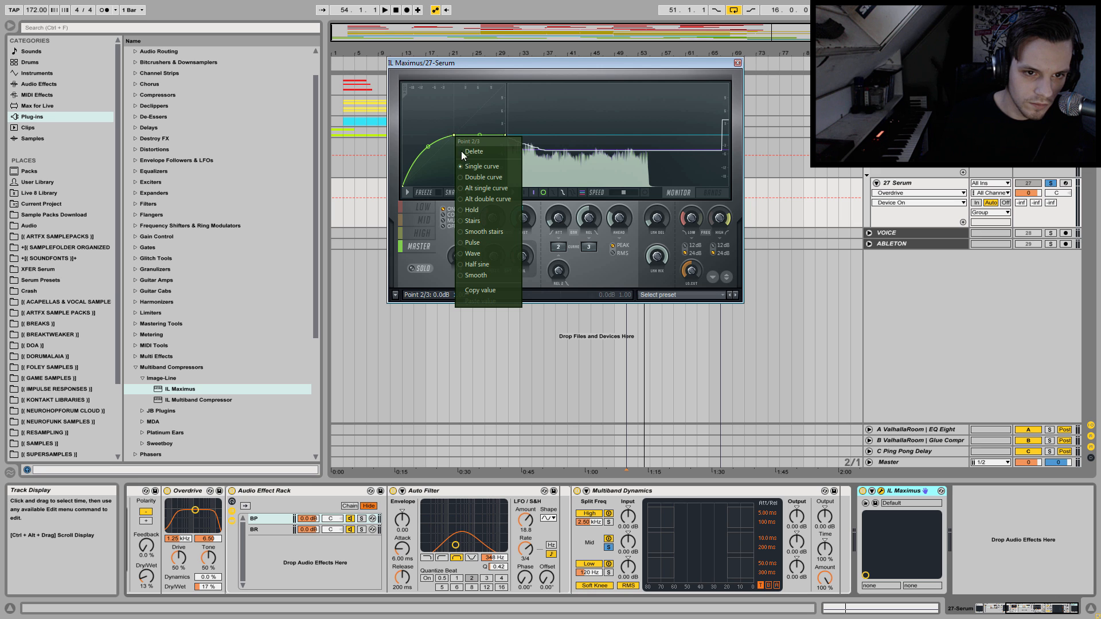
click(465, 153)
right_click(464, 156)
drag(467, 154, 444, 135)
key(space)
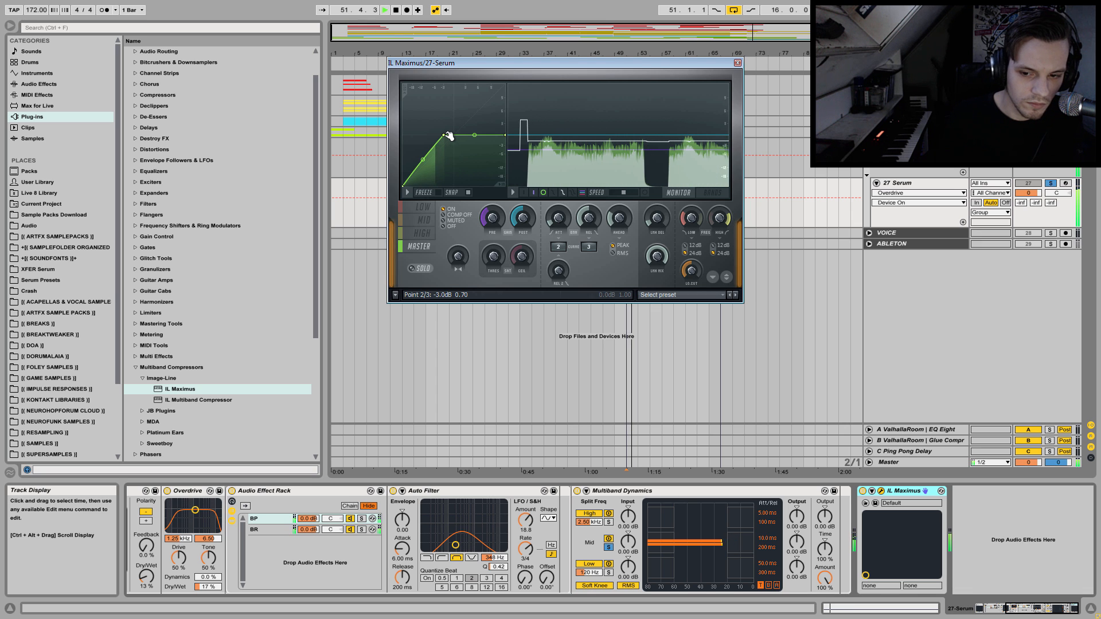
drag(422, 161, 422, 154)
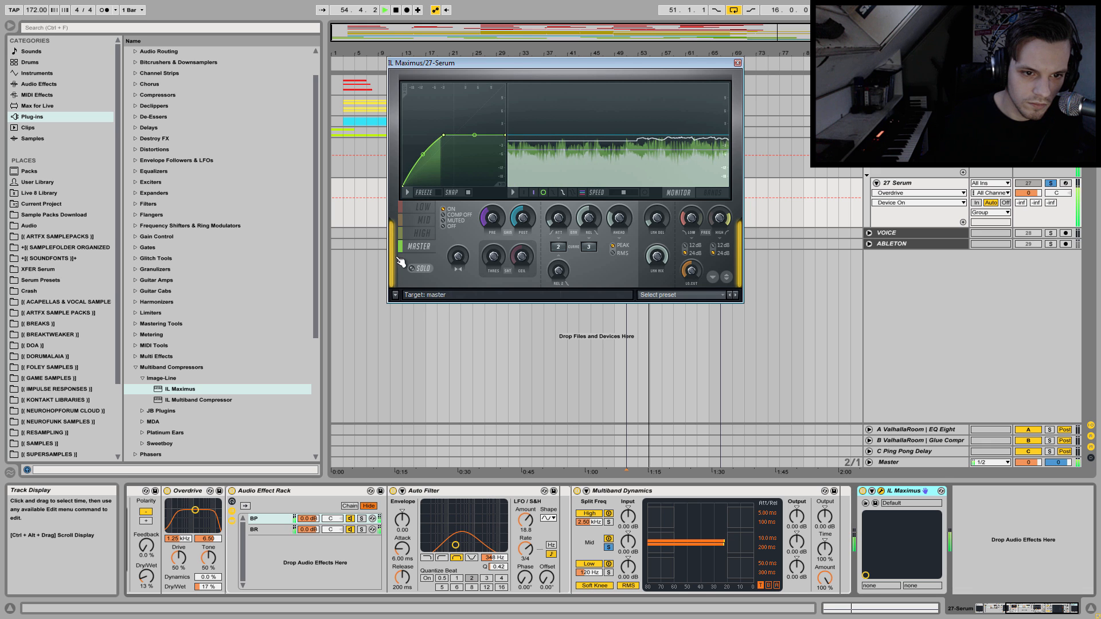
Review the LOW and MID bands during playback, close the Maximus window and listen to the compressed bass.
click(422, 207)
mouse_move(454, 135)
mouse_down()
mouse_move(443, 135)
mouse_move(460, 136)
mouse_up()
click(423, 220)
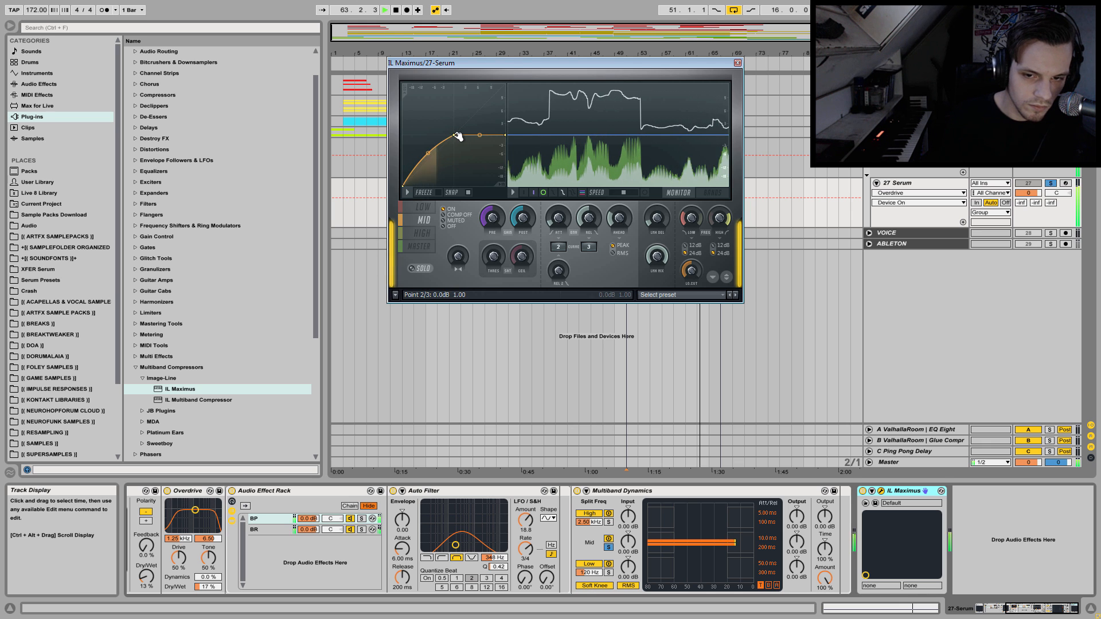
click(737, 64)
key(space)
key(space)
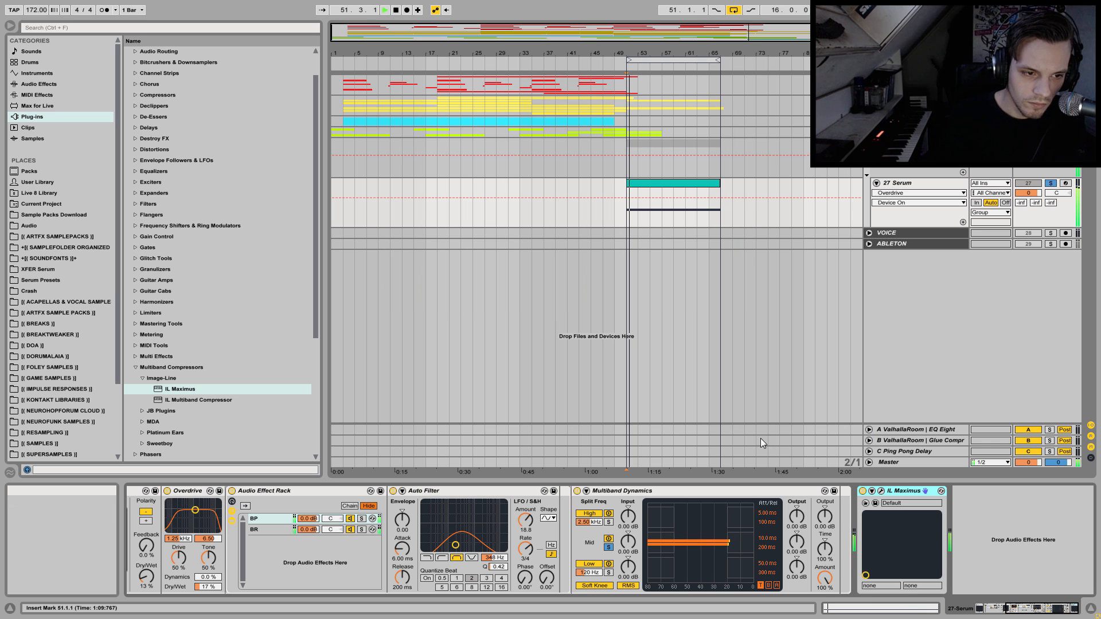
key(space)
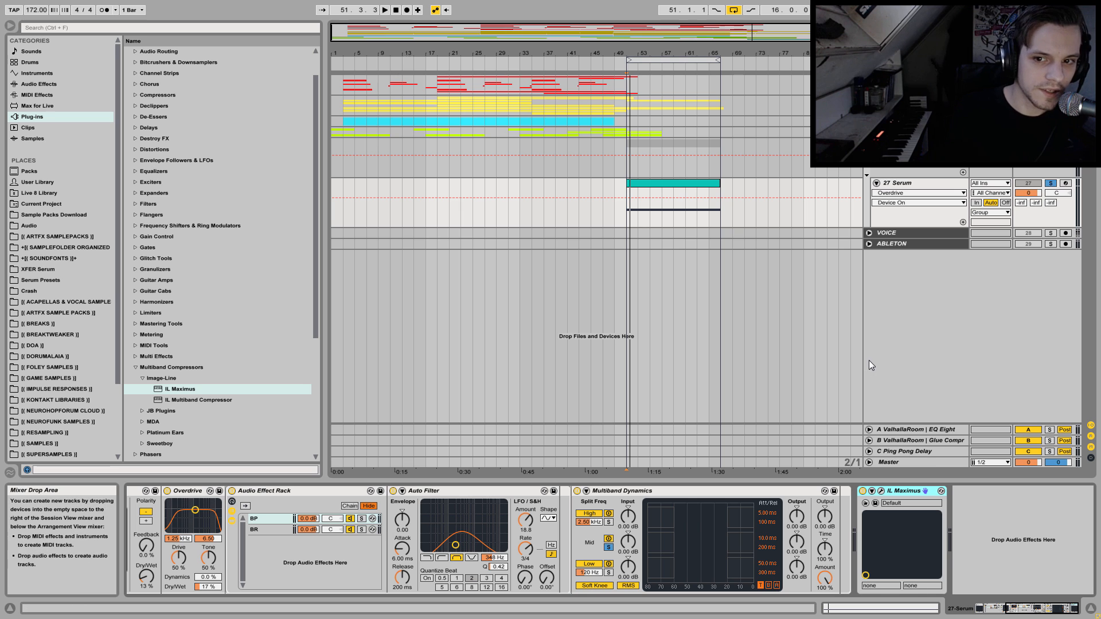
Freeze the 27 Serum track and select its frozen clip.
click(899, 233)
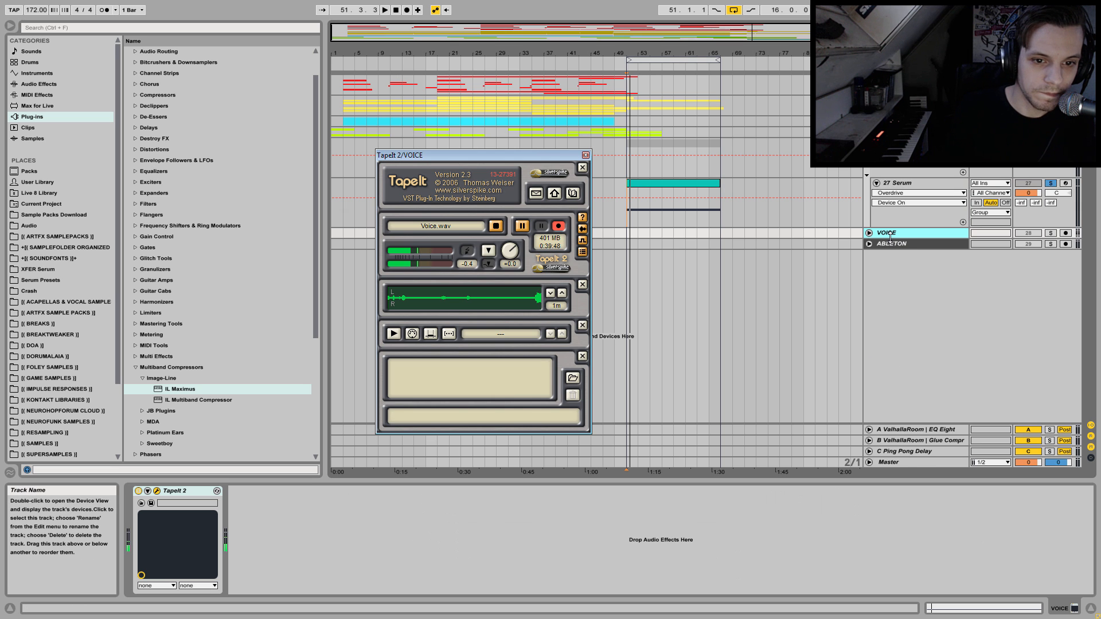
click(914, 182)
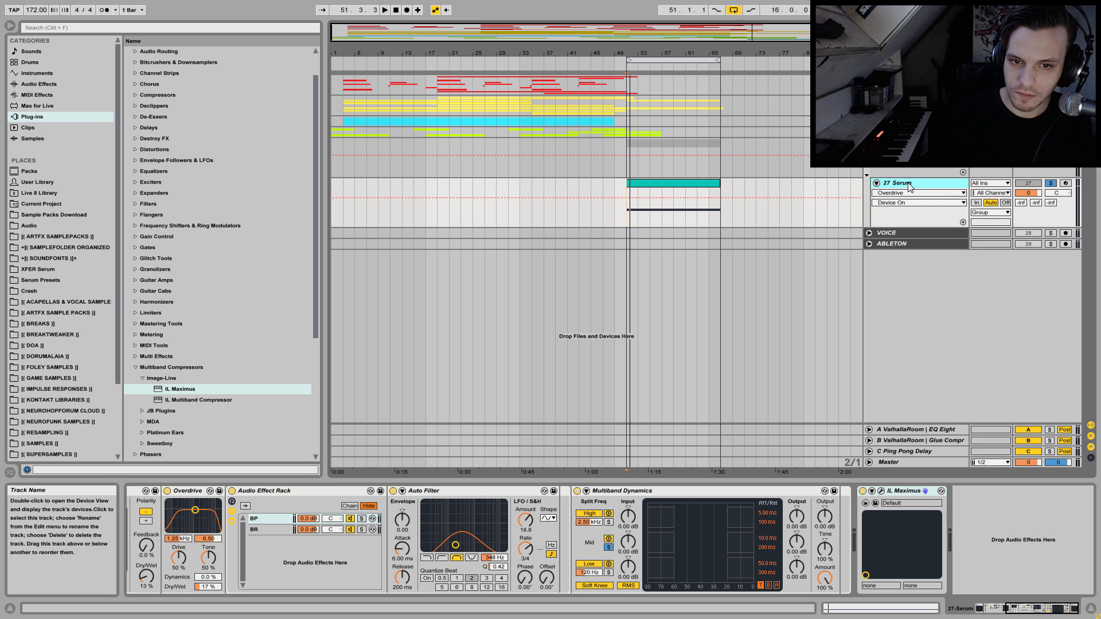
right_click(909, 187)
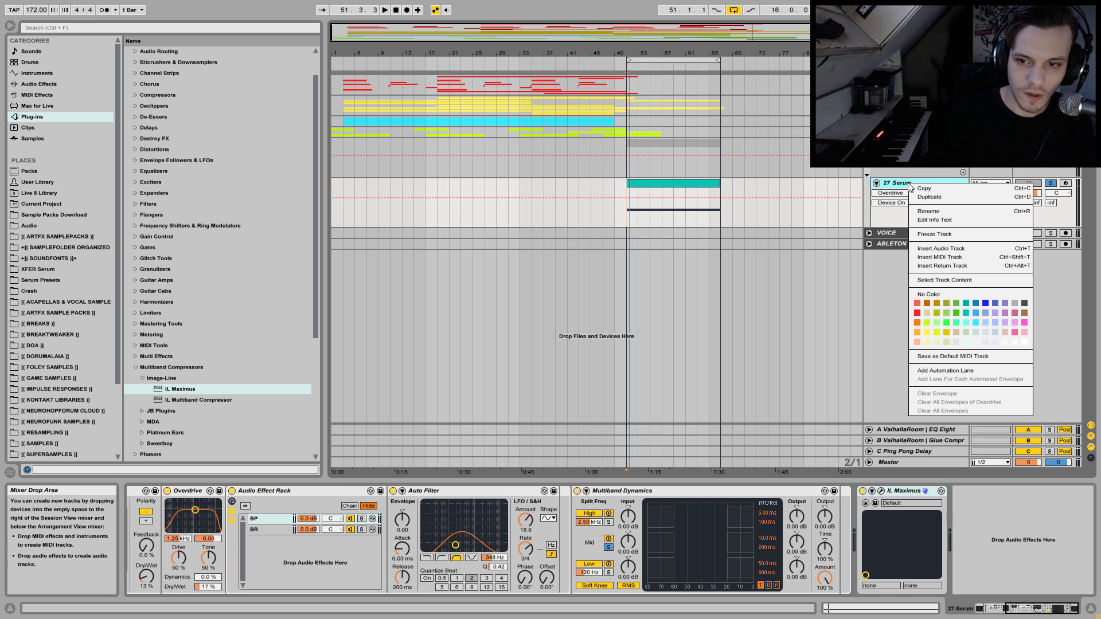
click(933, 237)
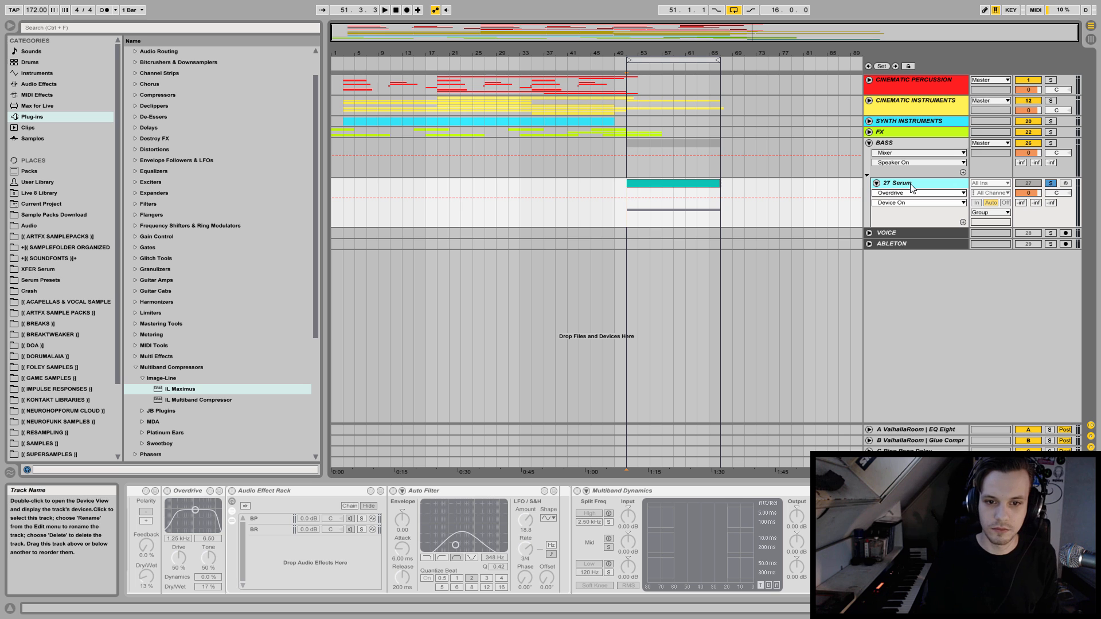
click(679, 184)
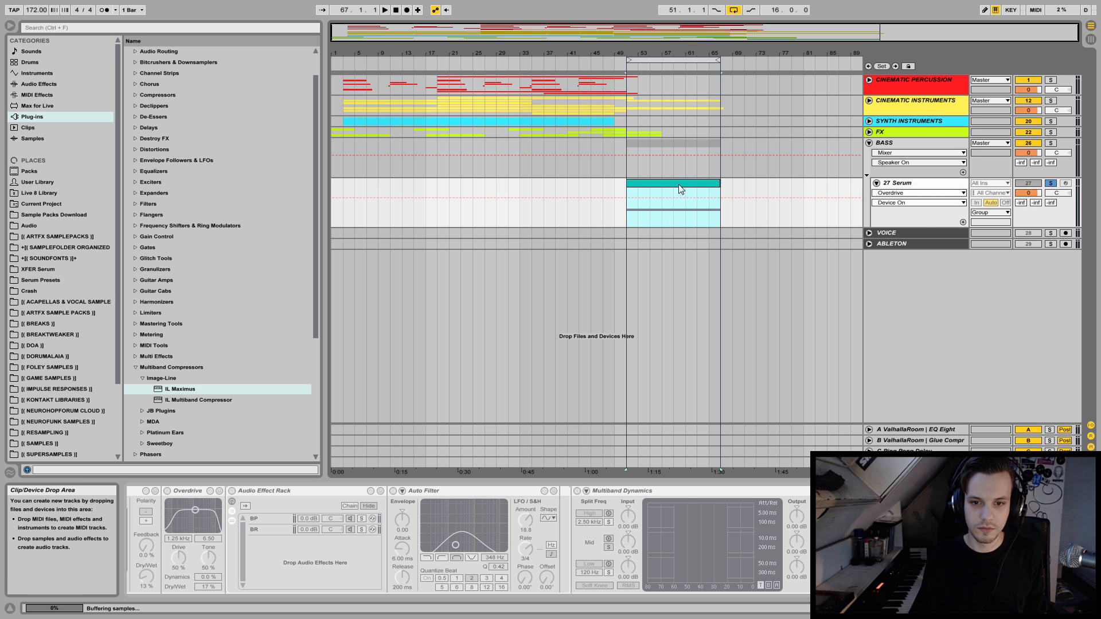
Insert a new MIDI track and a new audio track below the frozen Serum track.
right_click(912, 186)
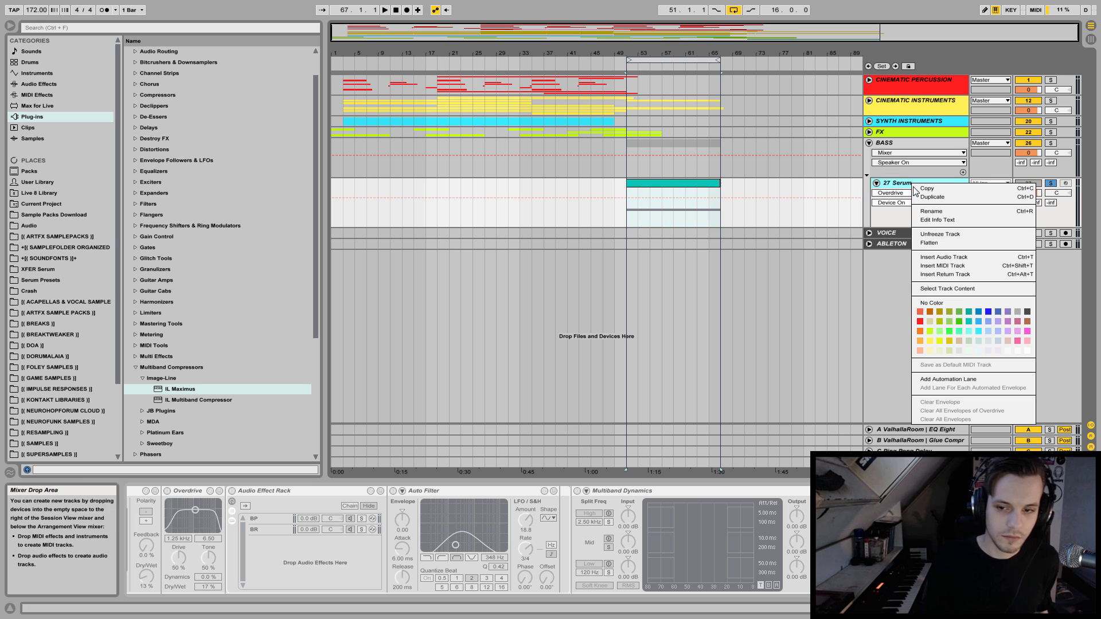
click(956, 266)
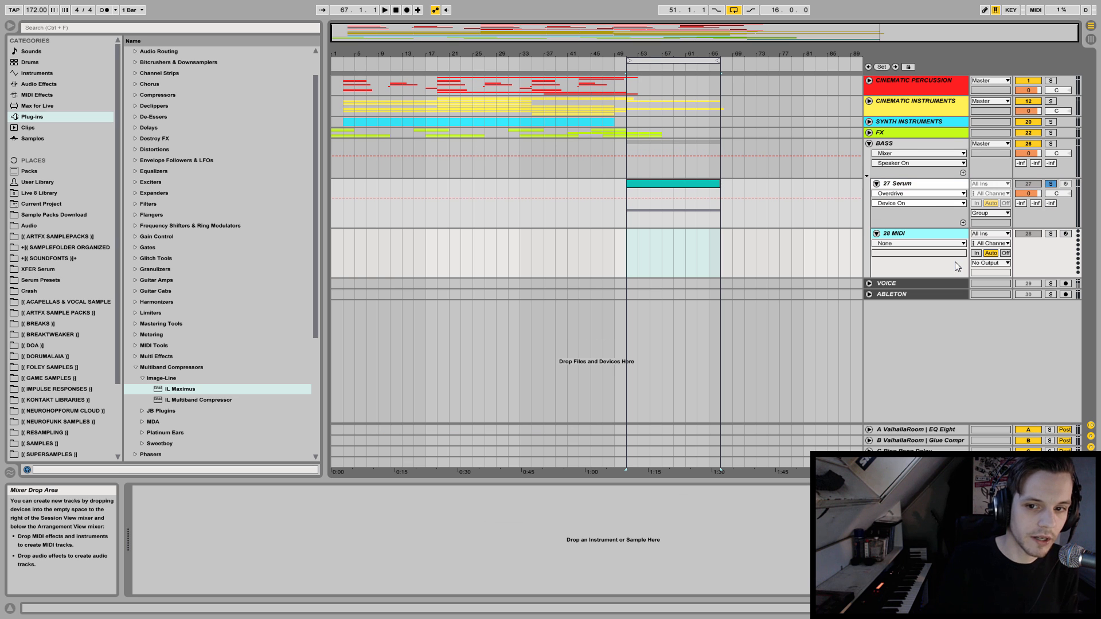
click(695, 186)
mouse_move(695, 185)
mouse_down()
mouse_move(694, 545)
mouse_move(697, 201)
mouse_up()
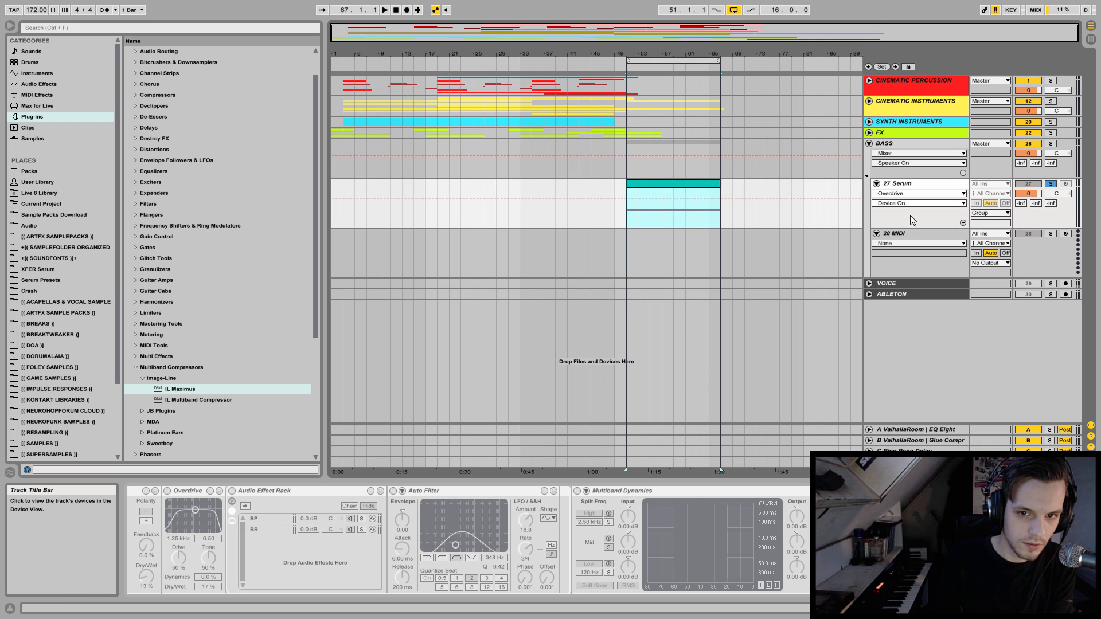
right_click(906, 235)
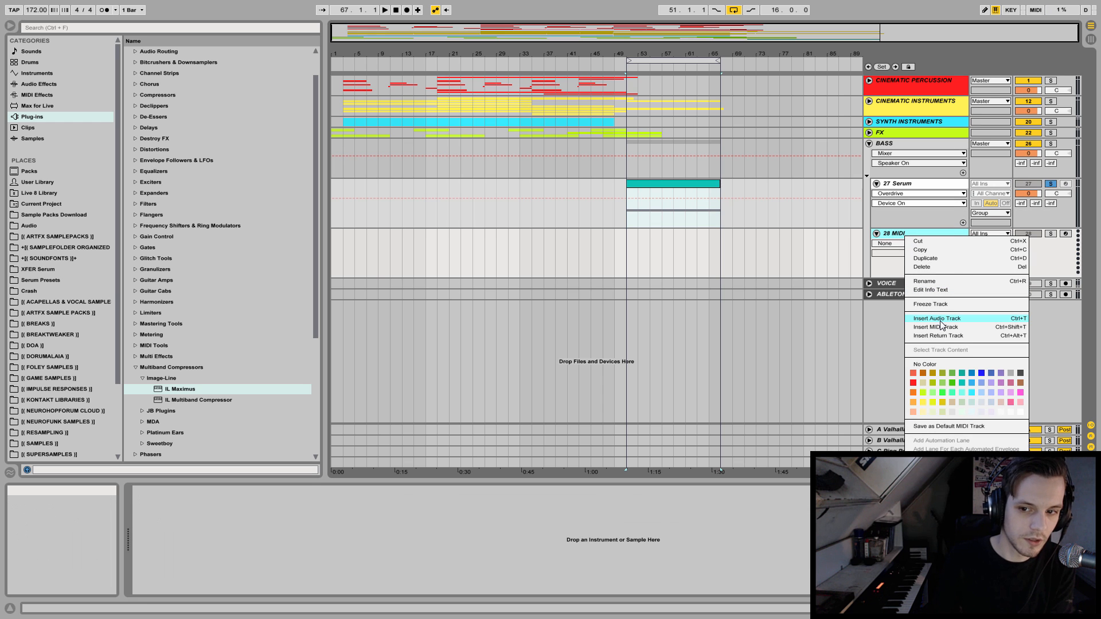
click(938, 318)
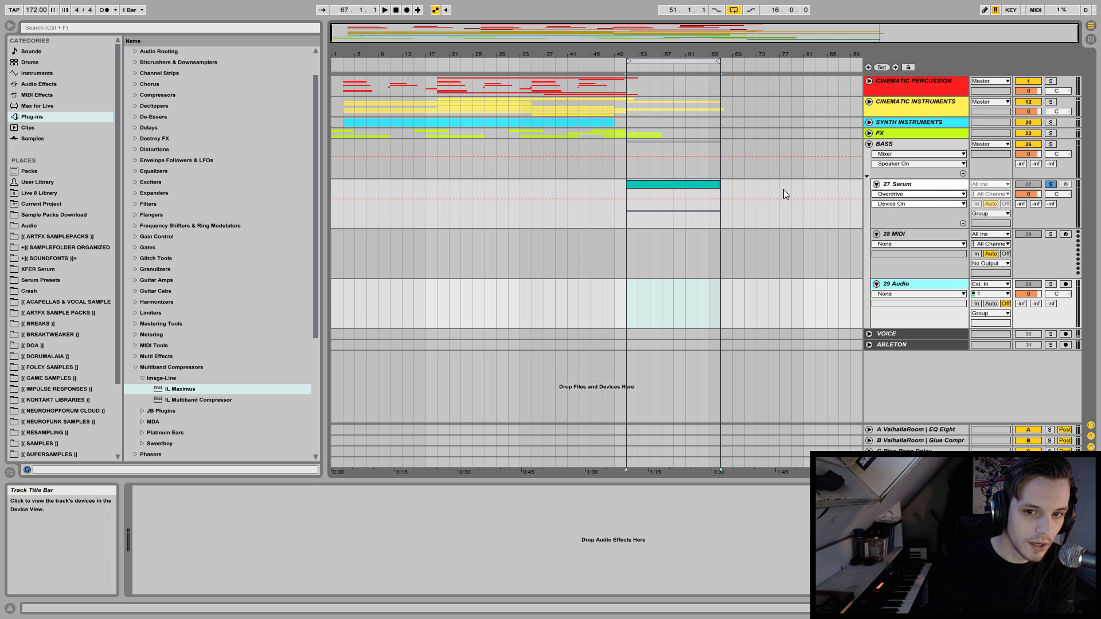
Copy the frozen Serum clip onto the new audio track as audio, keeping the original clip in place.
click(666, 183)
drag(668, 186, 668, 308)
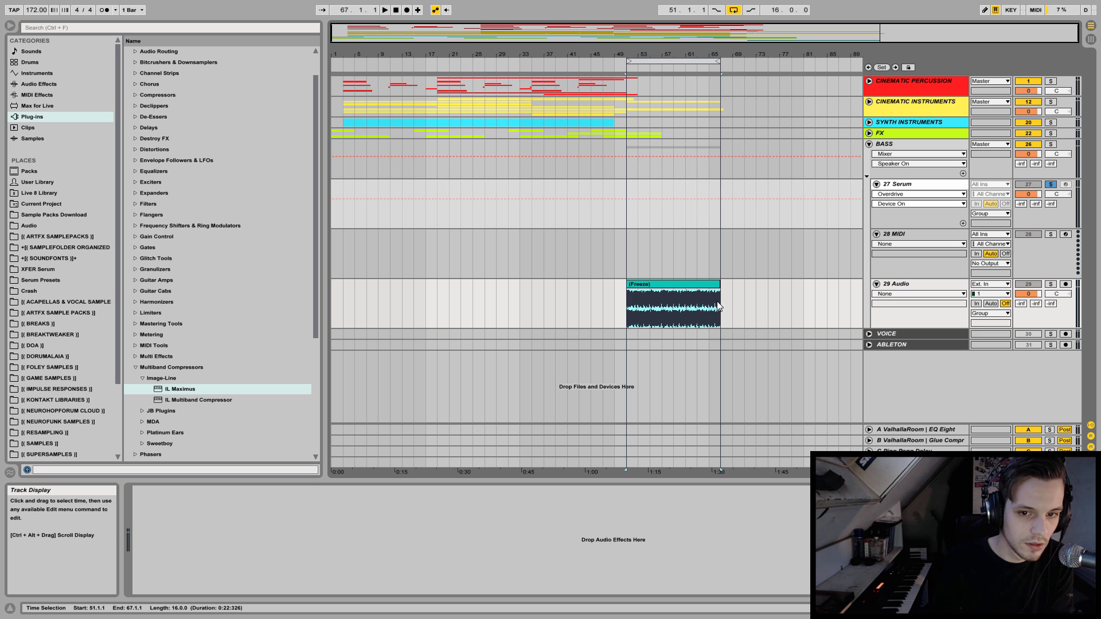
key(ctrl+z)
drag(665, 180, 672, 295)
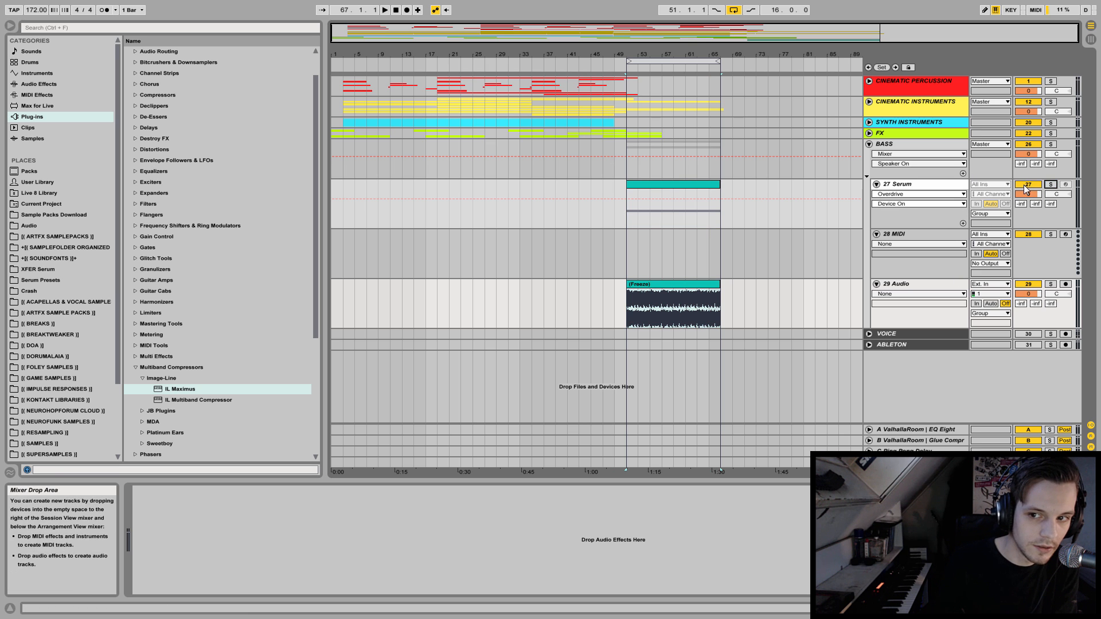
Solo the audio track instead of the Serum track and play the frozen audio from bar 51.
click(1050, 184)
click(1049, 284)
click(626, 304)
key(space)
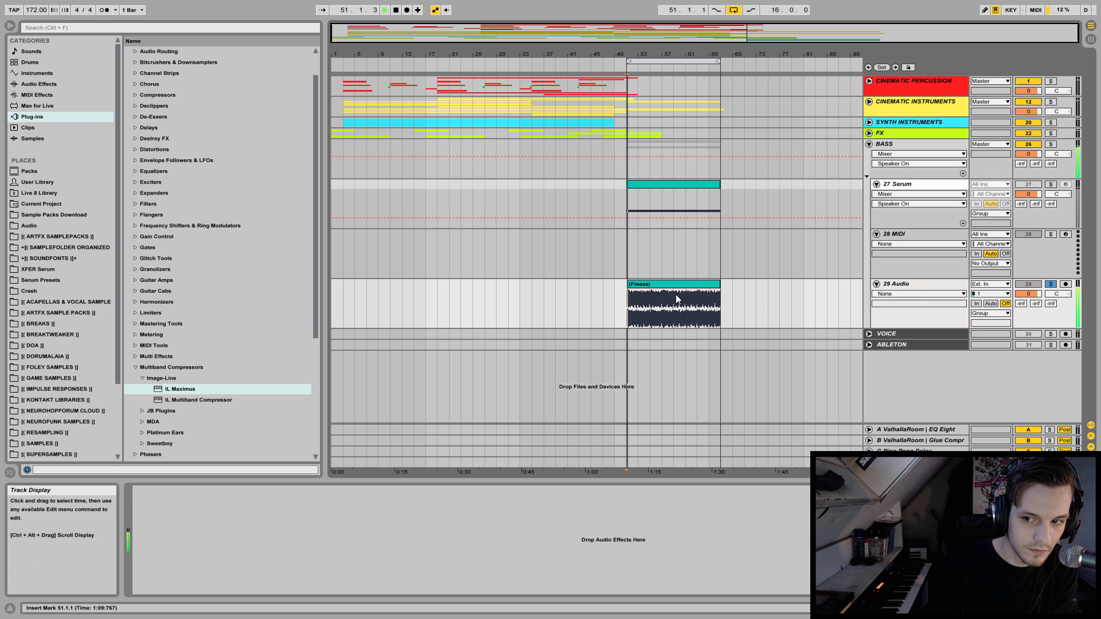
key(space)
Extend the end of the frozen audio clip past bar 67 to include its tail.
drag(719, 284, 778, 283)
click(726, 304)
click(711, 286)
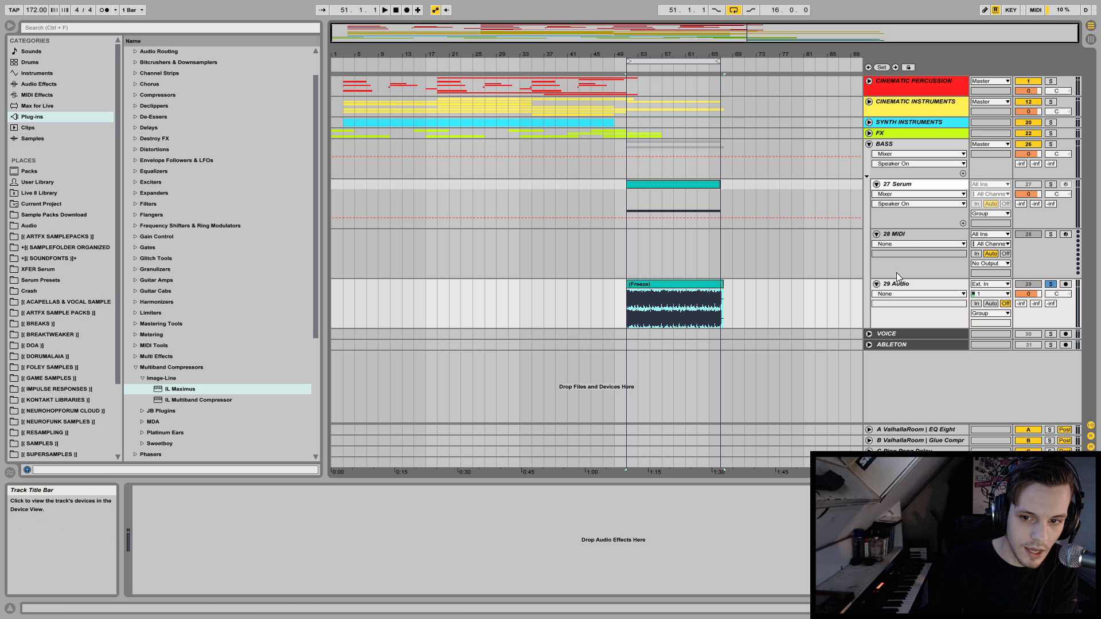
Load the frozen audio clip as a sample instrument on the empty 28 MIDI track.
click(890, 235)
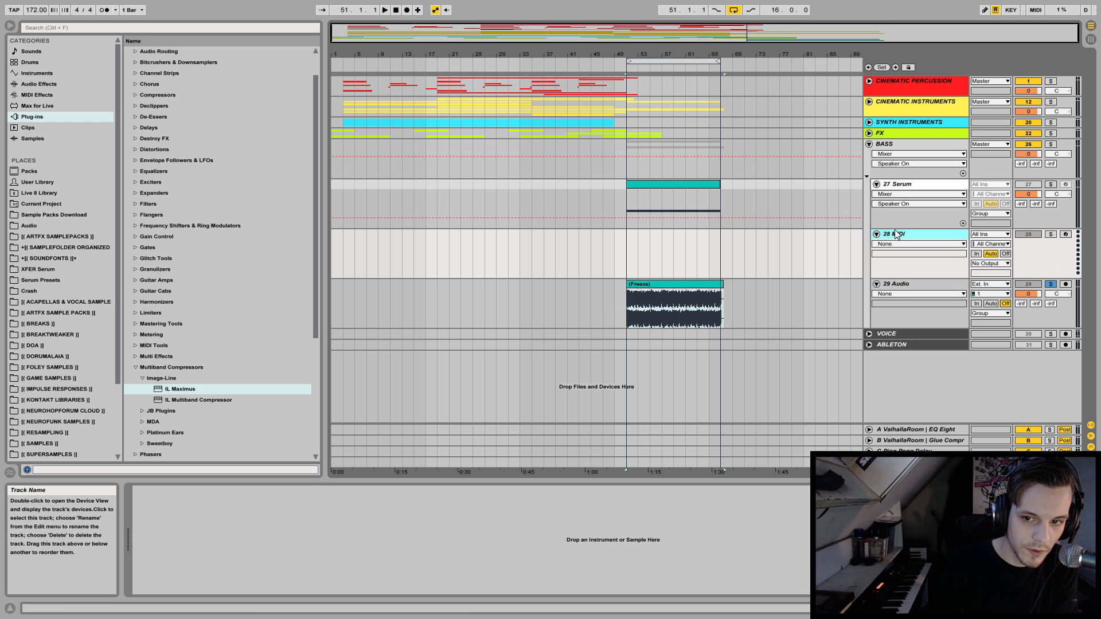
drag(654, 286, 544, 559)
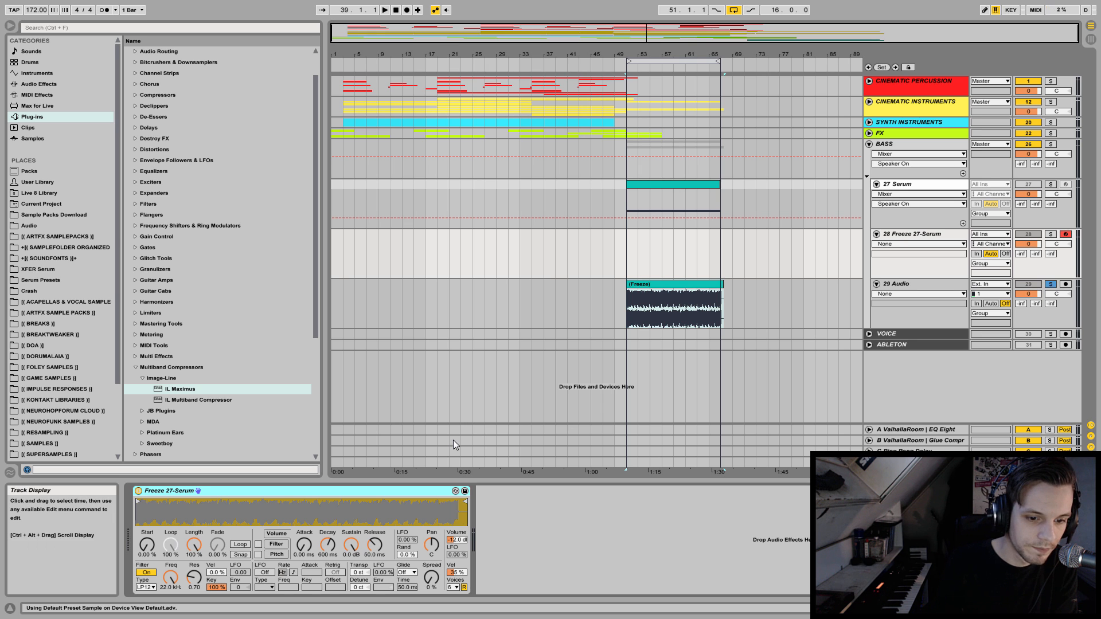
Convert the Freeze 27-Serum Simpler to a Sampler and set its root key to G3.
right_click(304, 492)
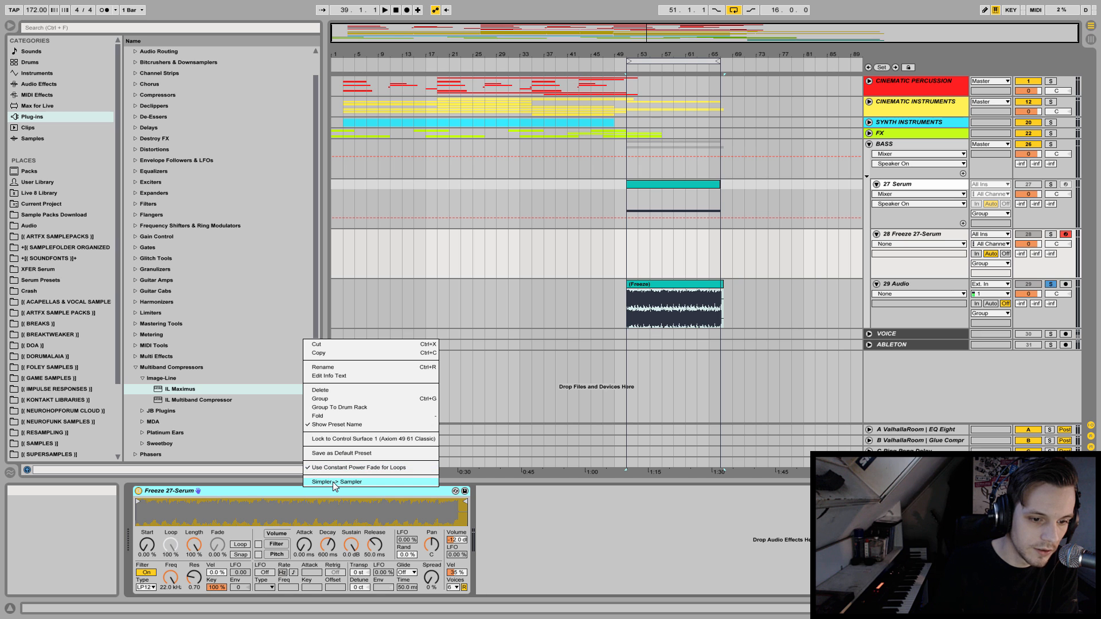
click(336, 486)
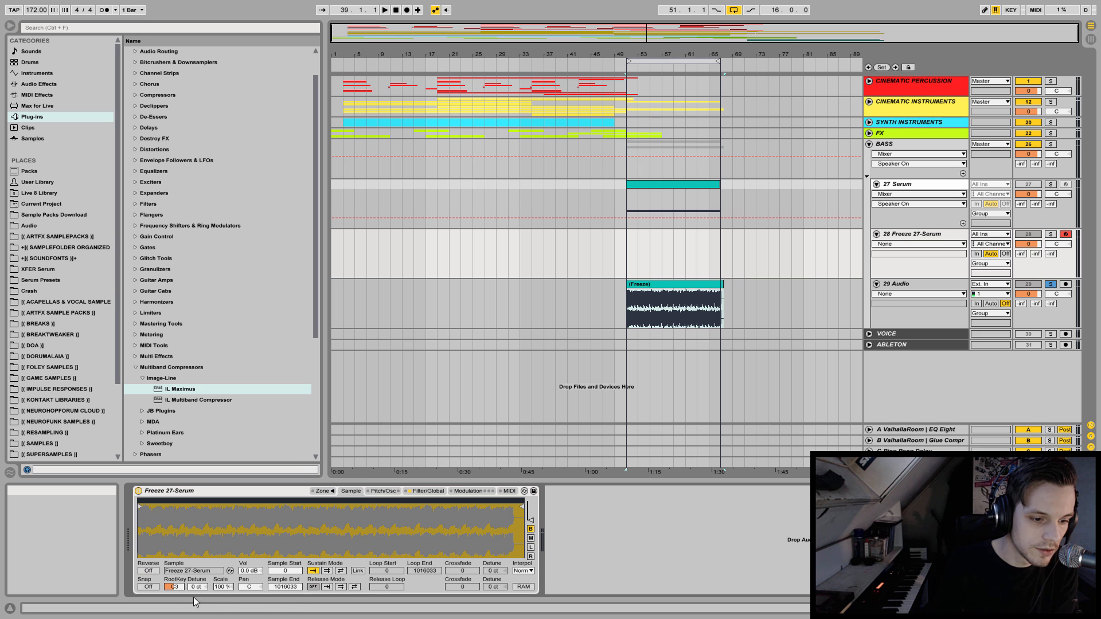
drag(181, 587, 182, 576)
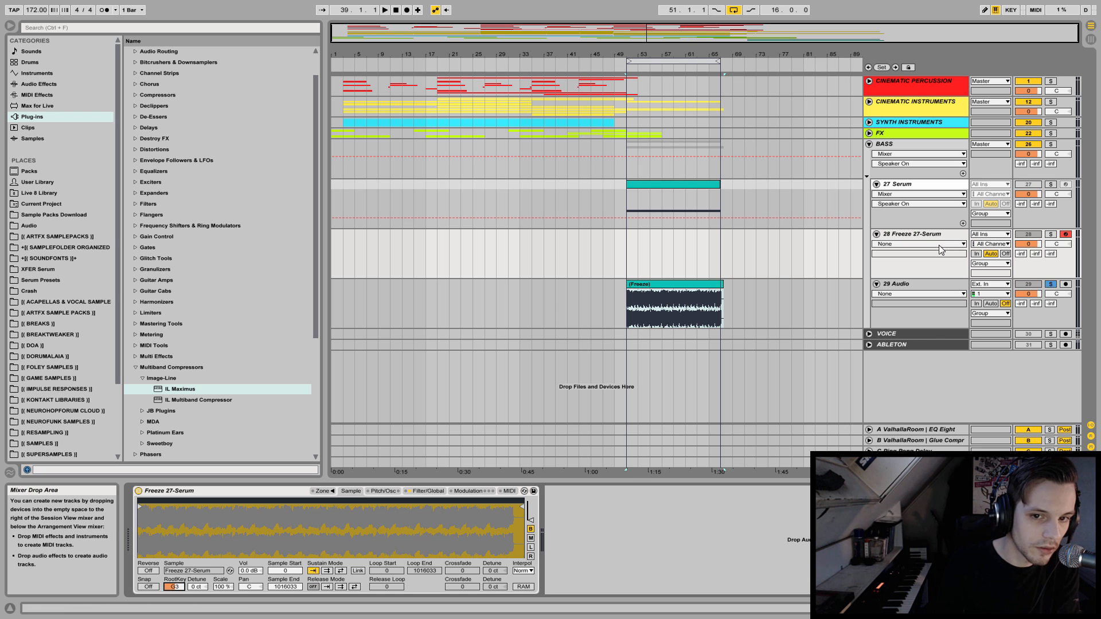
Copy the Serum track's MIDI clip onto the 28 Freeze 27-Serum track and play that track soloed from bar 51.
drag(687, 187, 689, 247)
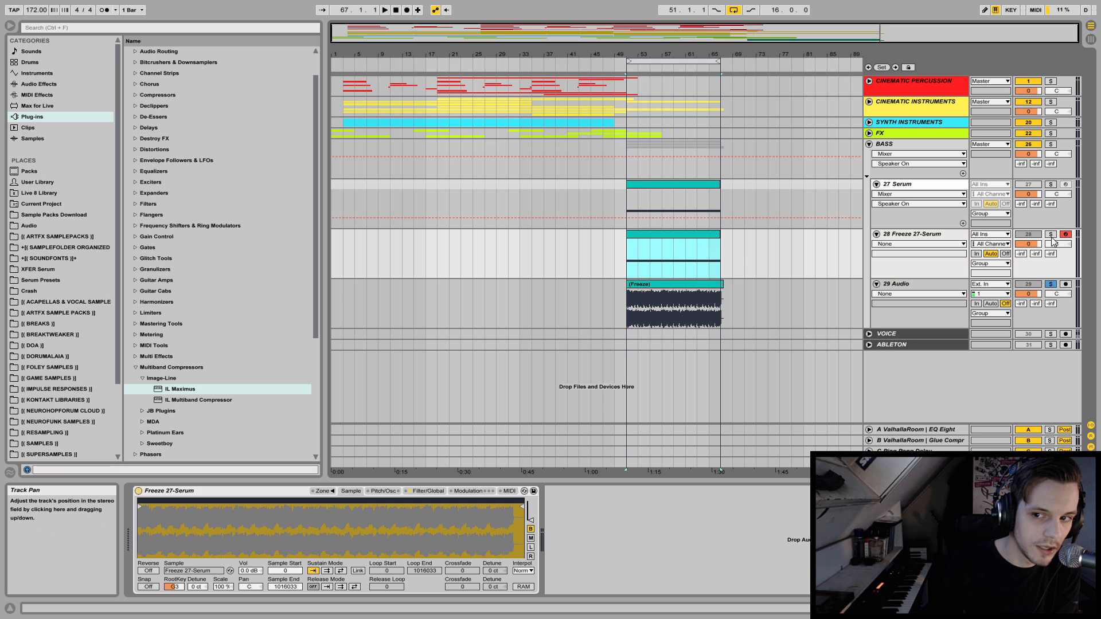
click(931, 185)
click(1051, 234)
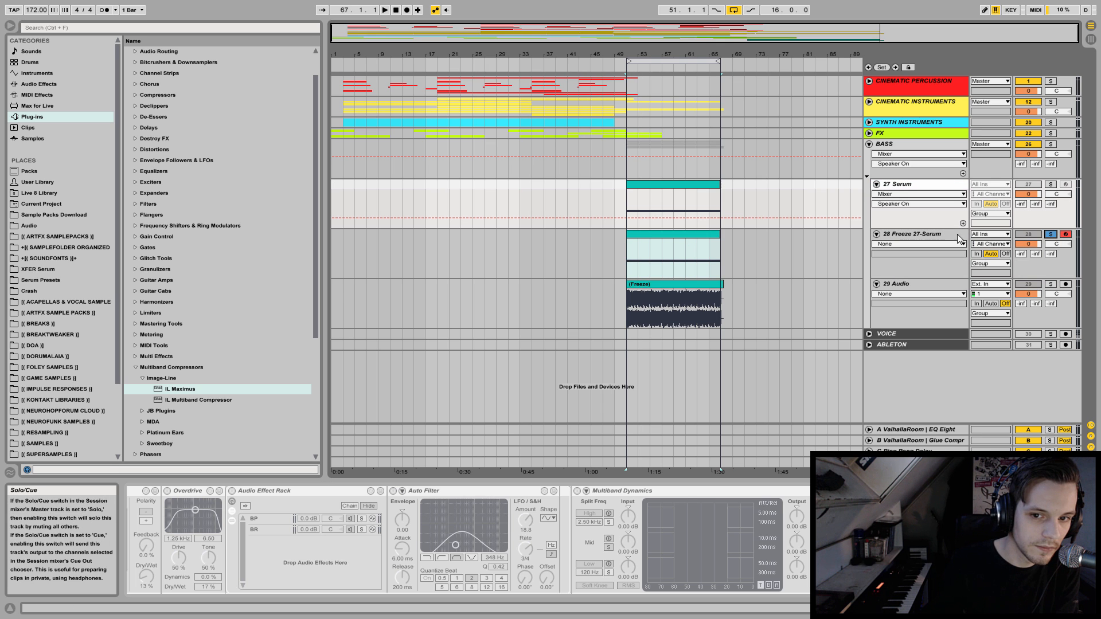
click(629, 258)
key(space)
key(space)
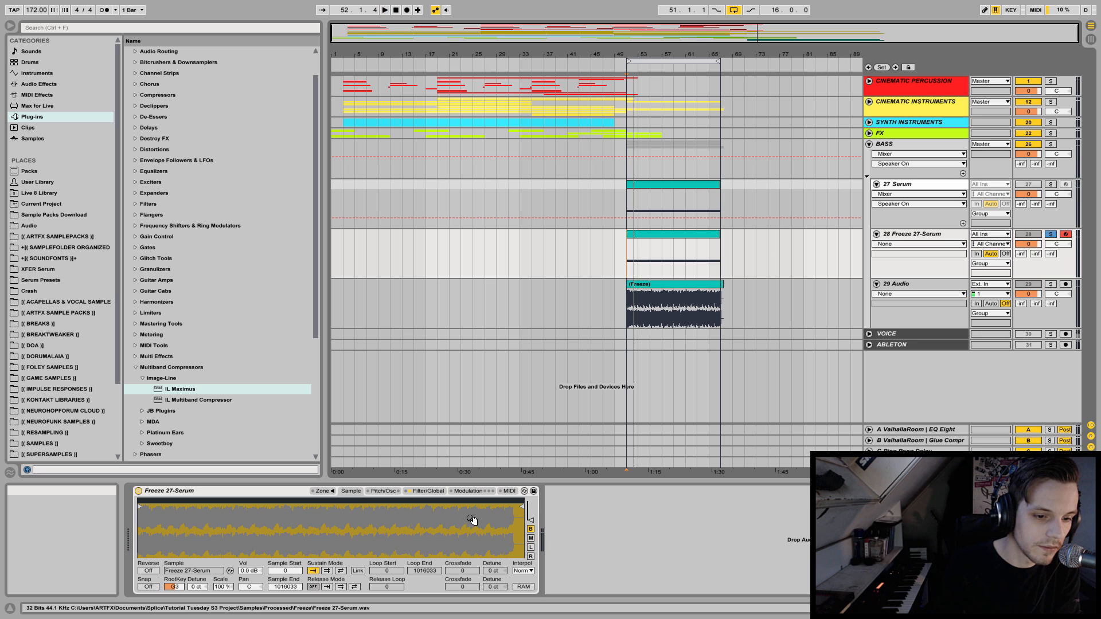
Enable the Sampler's pitch envelope and set its amount to +12 st.
click(383, 492)
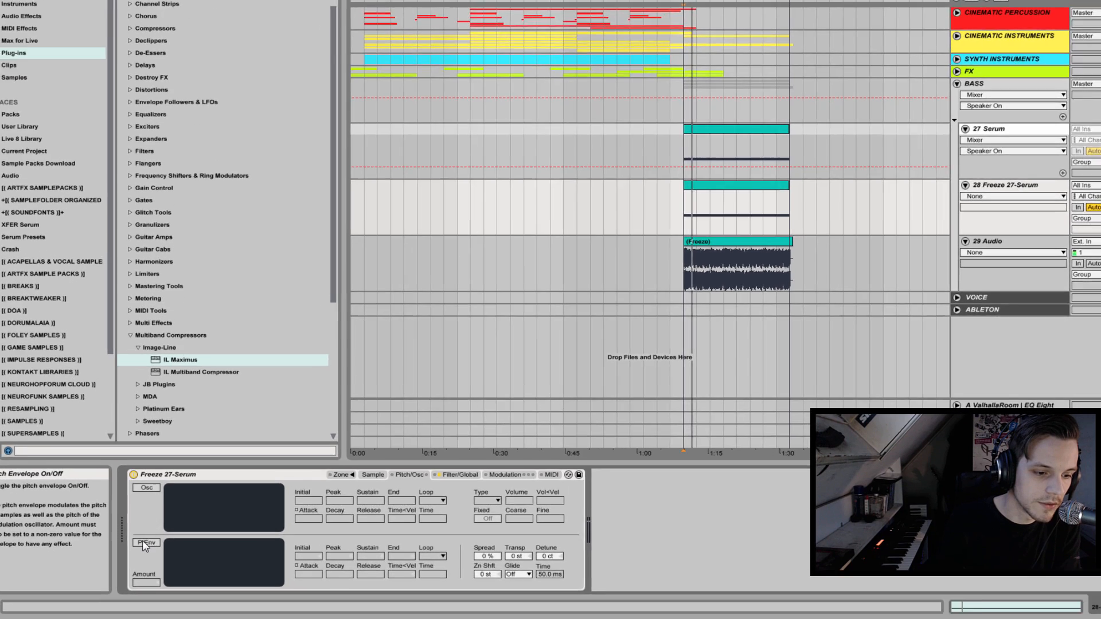
click(143, 543)
drag(146, 583, 146, 573)
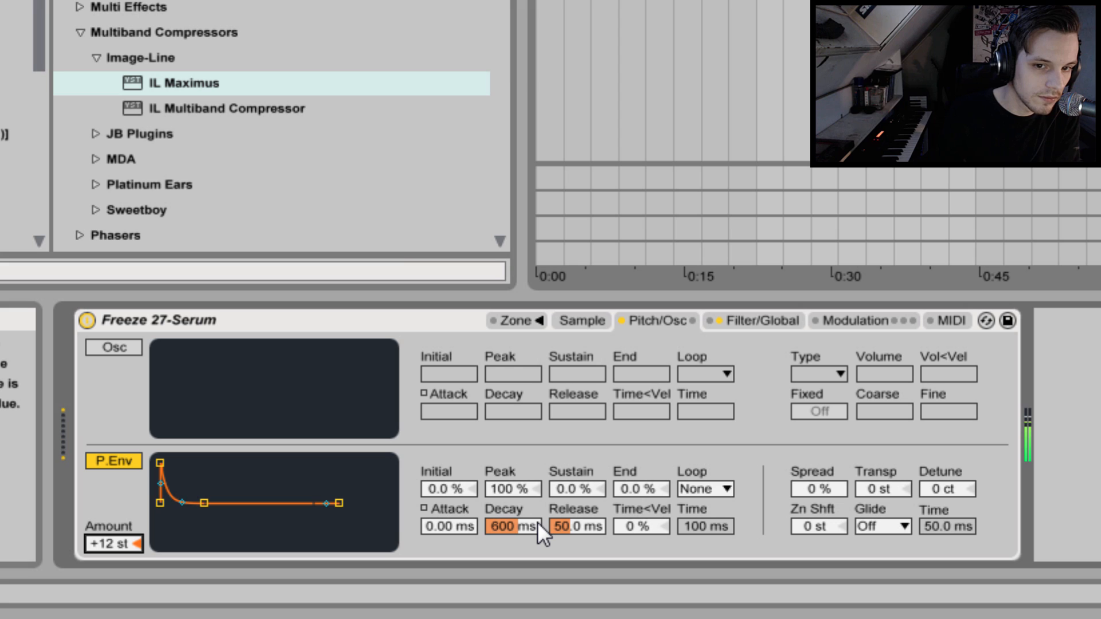
Try pitch envelope decay times of 1.62 s, 60 s and 816 ms.
drag(509, 528, 509, 481)
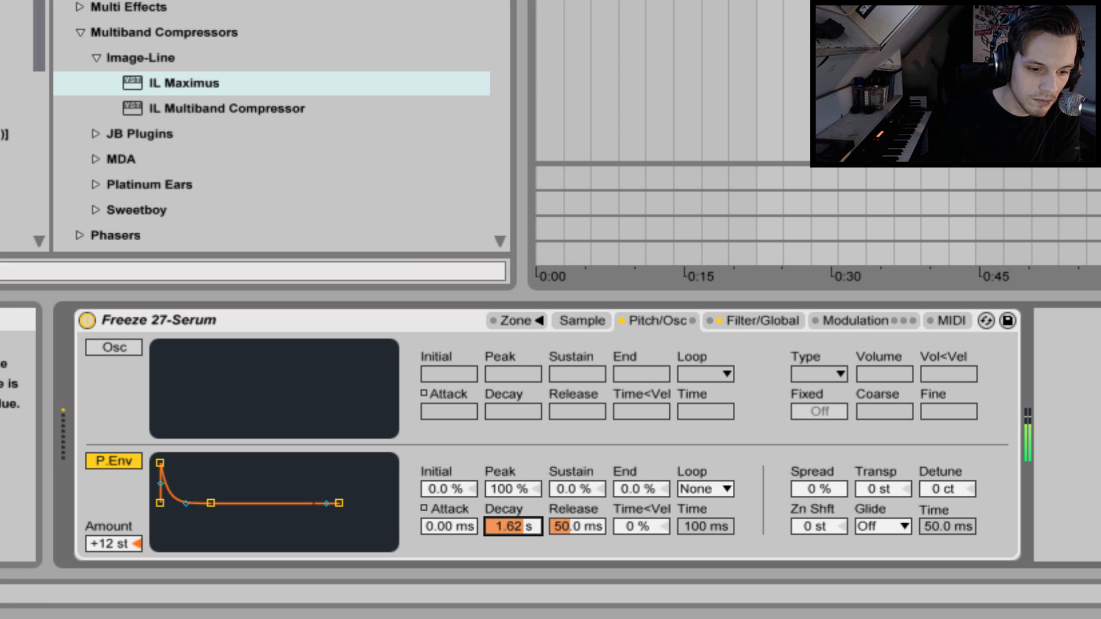
drag(512, 527, 513, 470)
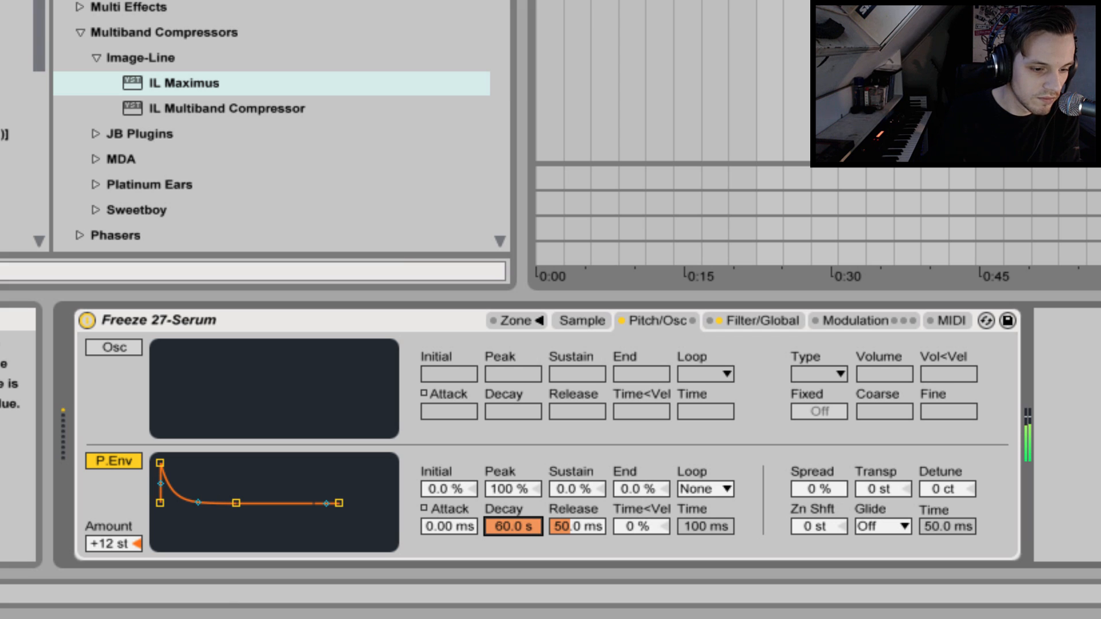
mouse_move(505, 531)
mouse_down()
mouse_move(505, 550)
mouse_move(512, 513)
mouse_move(512, 545)
mouse_move(505, 519)
mouse_up()
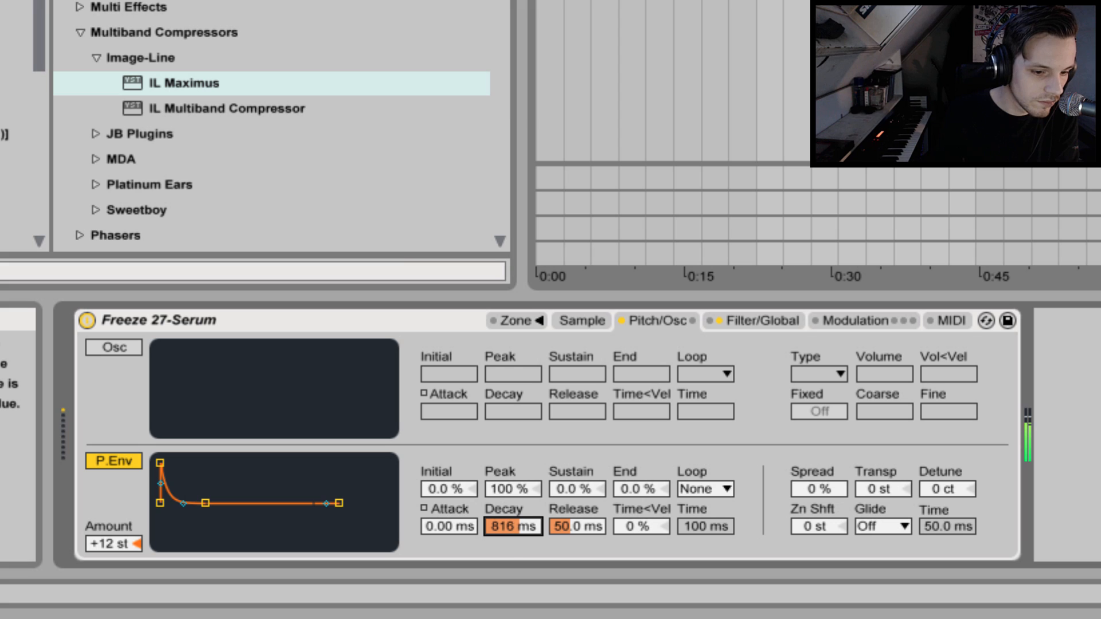
Try the pitch envelope with an amount of +24 st, a 749 ms decay and an 87.2 ms attack.
click(112, 543)
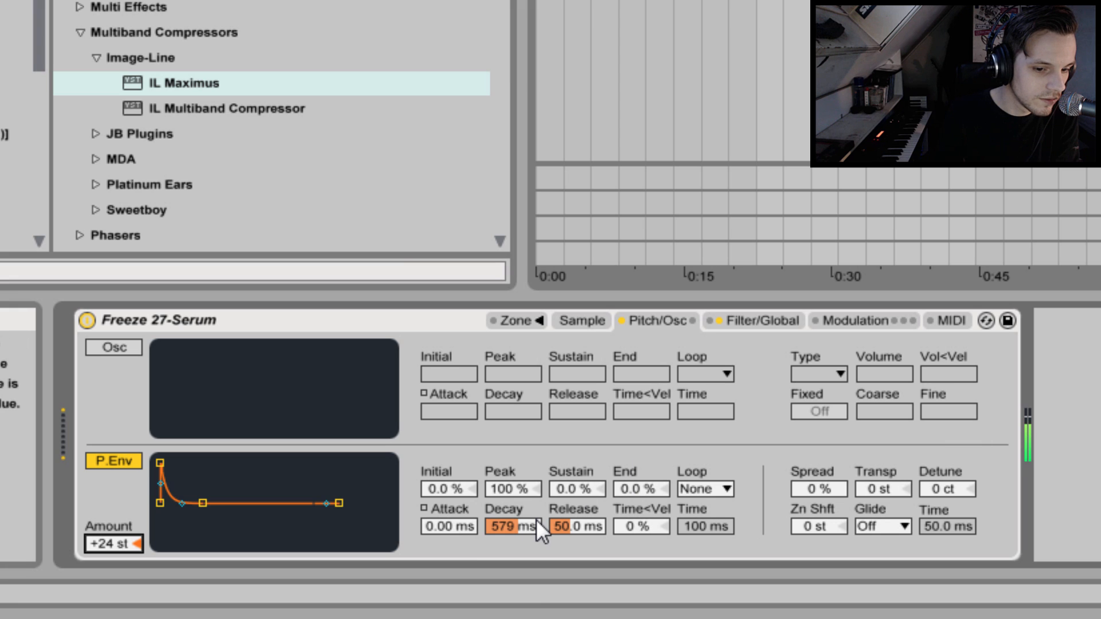
drag(527, 525, 517, 550)
drag(453, 528, 453, 467)
mouse_move(453, 527)
mouse_down()
mouse_move(453, 562)
mouse_move(452, 510)
mouse_move(452, 539)
mouse_up()
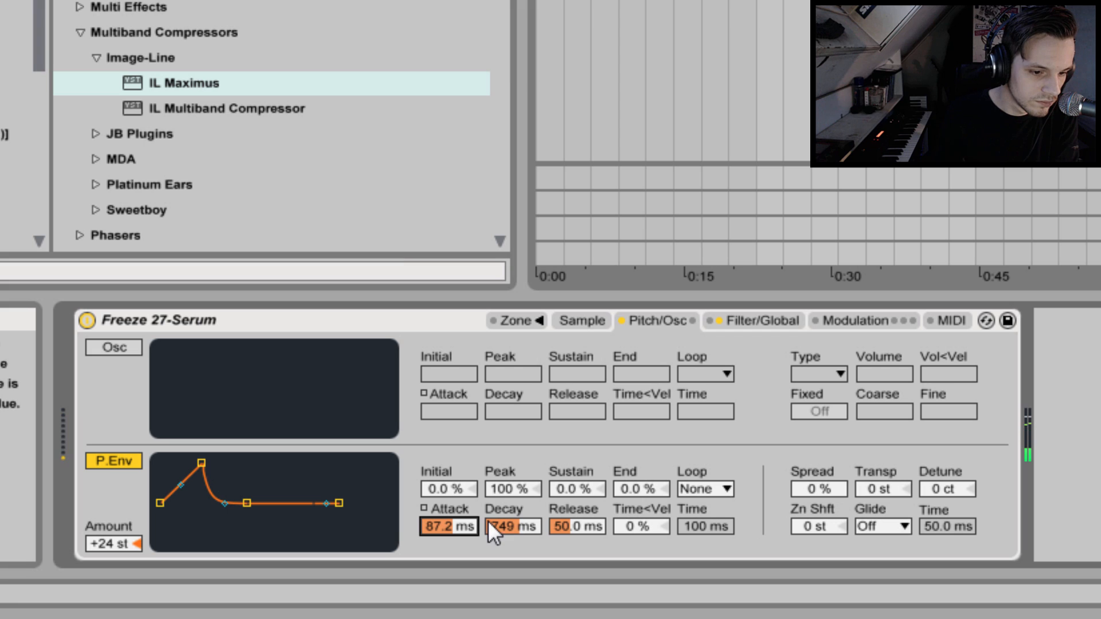
Set the pitch envelope to a 105 ms attack, a 1.93 s decay and an amount of +12 st.
drag(460, 523, 460, 513)
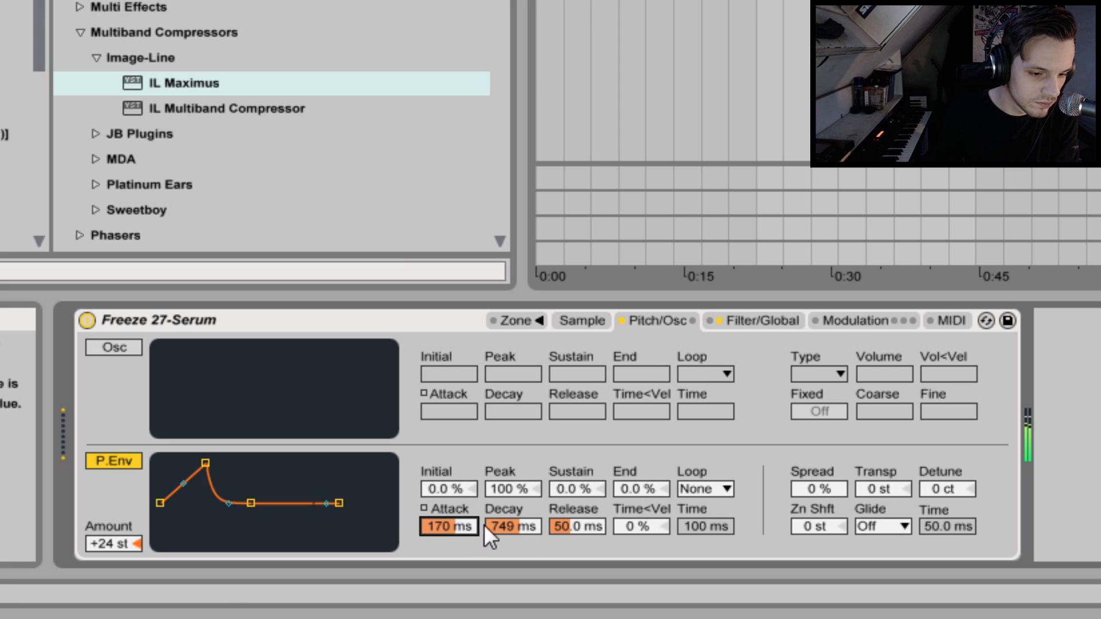
mouse_move(521, 527)
mouse_down()
mouse_move(521, 507)
mouse_move(514, 545)
mouse_move(513, 519)
mouse_up()
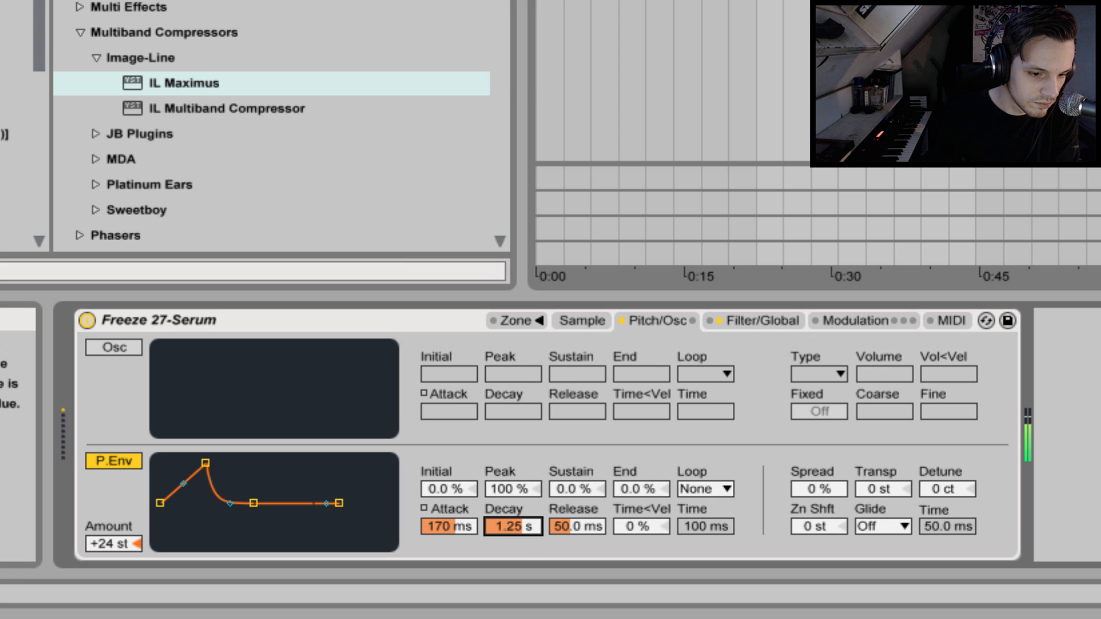
click(129, 545)
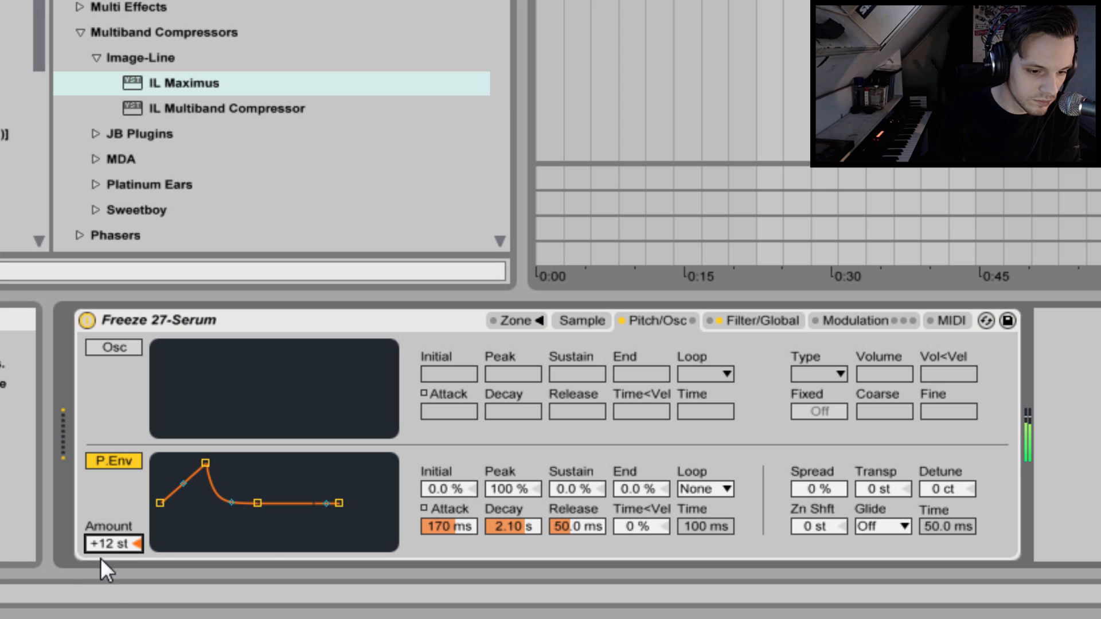
drag(510, 525, 457, 551)
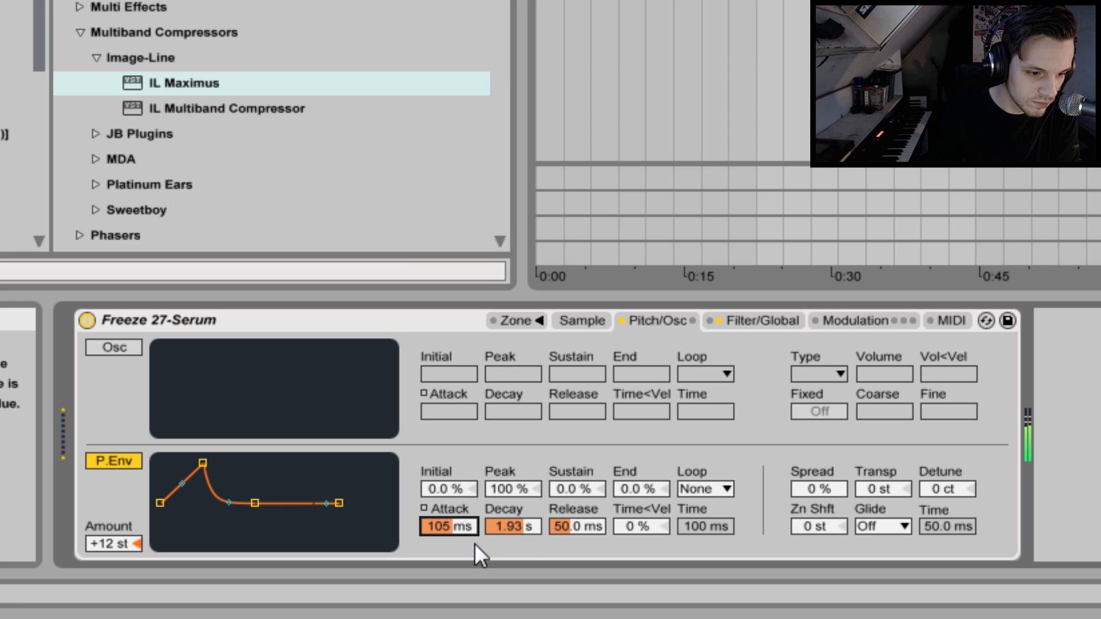
Enable the forward sustain loop for the Sampler's sample and shorten the loop to end at 55694.
click(597, 321)
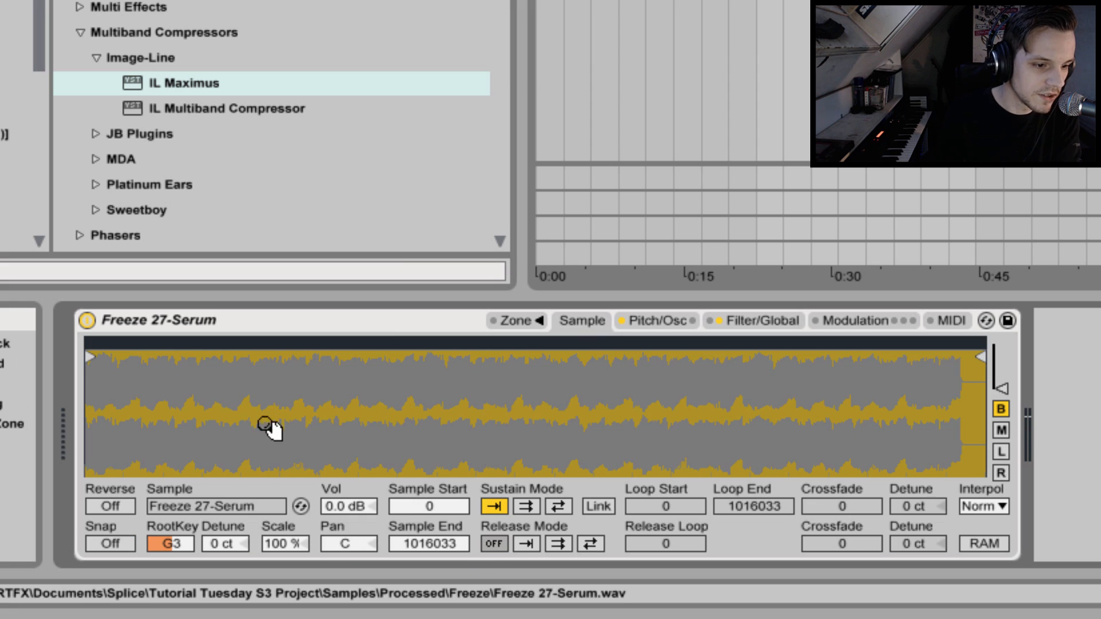
click(525, 506)
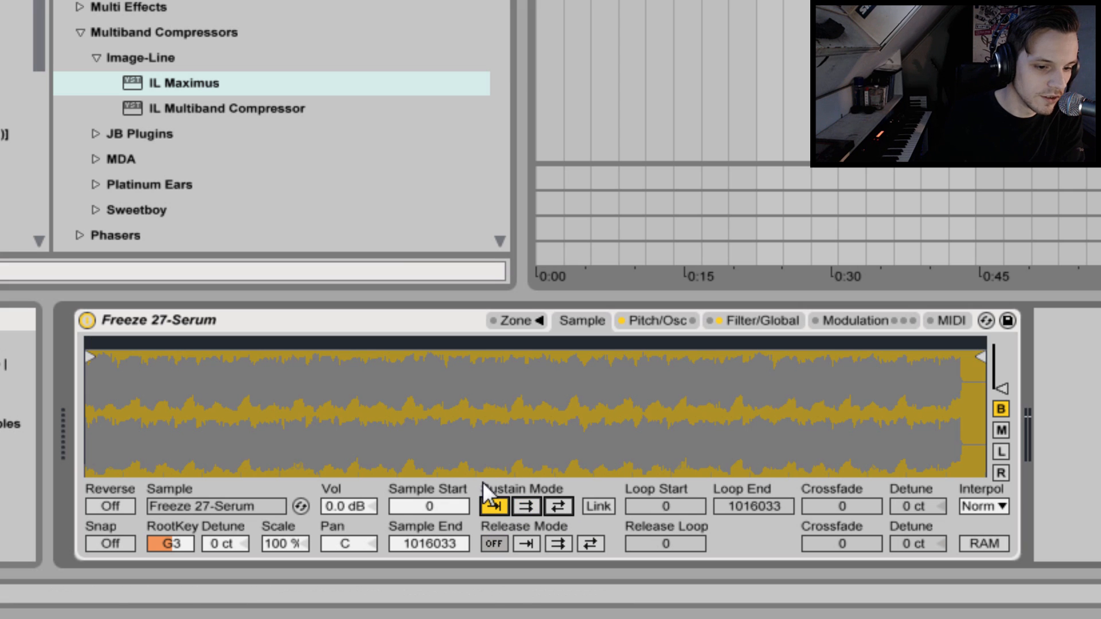
mouse_move(95, 343)
mouse_down()
mouse_move(113, 344)
mouse_move(81, 341)
mouse_up()
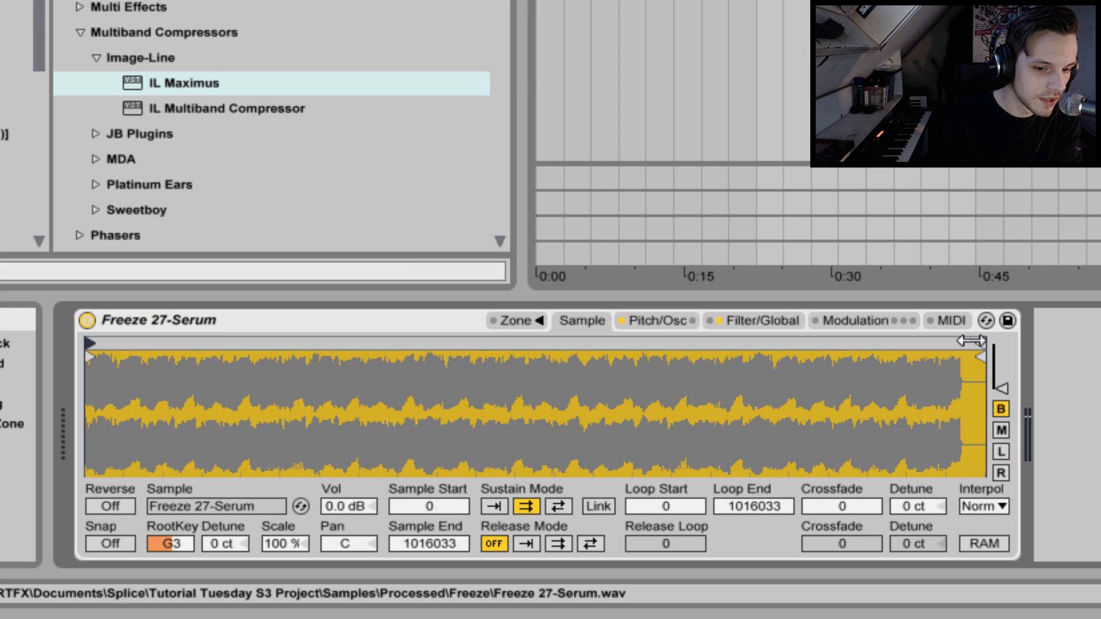
mouse_move(973, 344)
mouse_down()
mouse_move(95, 344)
mouse_move(129, 344)
mouse_up()
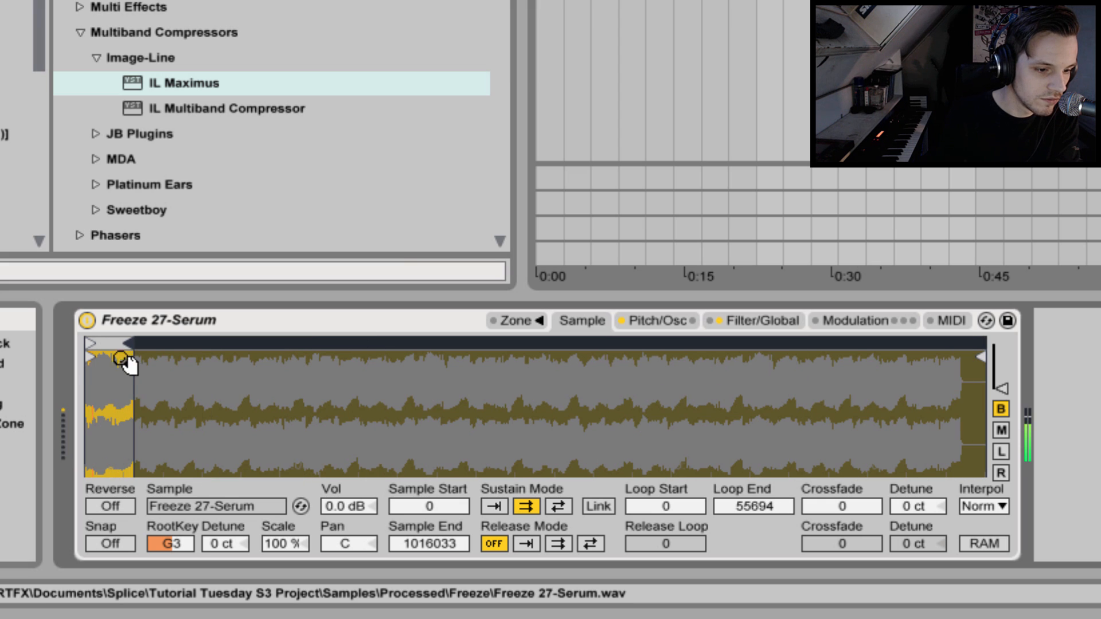
Turn on Snap for the sample and move the sustain loop's end to 29279.
drag(113, 378, 271, 380)
click(109, 542)
mouse_move(414, 343)
mouse_down()
mouse_move(238, 342)
mouse_move(259, 341)
mouse_up()
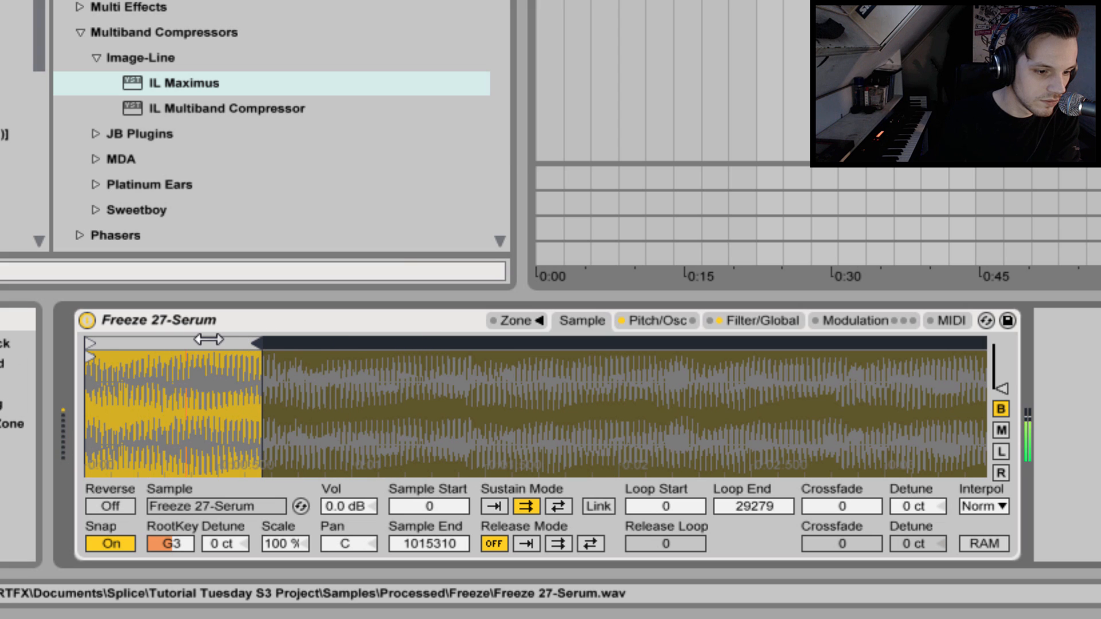
Reposition the sustain loop to run from 12104 to 29279 and set its crossfade to 4641.
drag(136, 347, 413, 350)
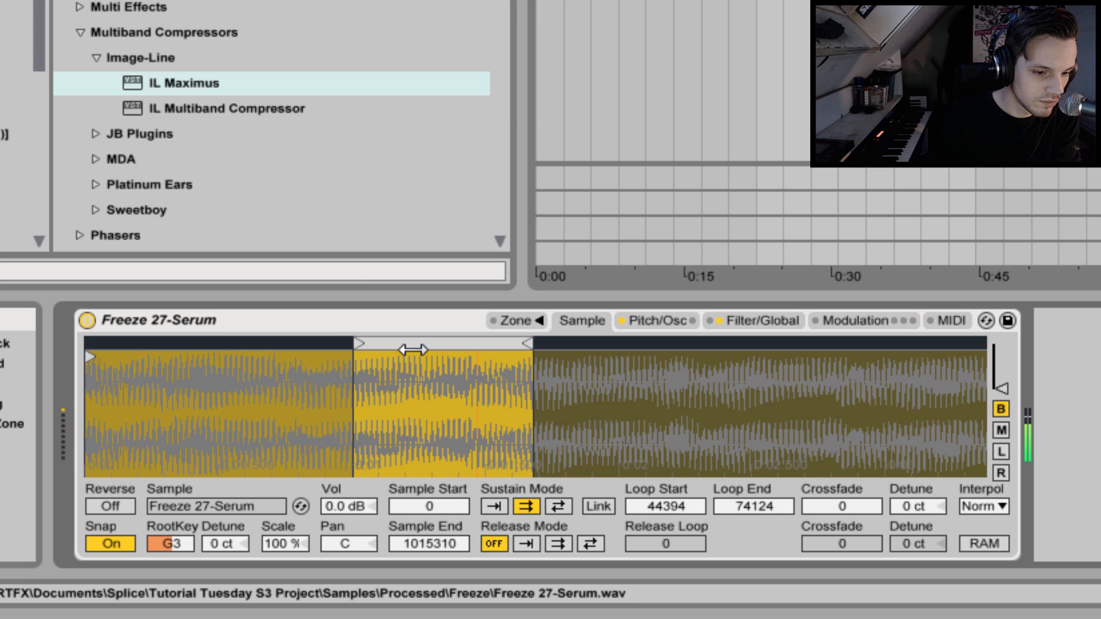
drag(396, 348, 304, 343)
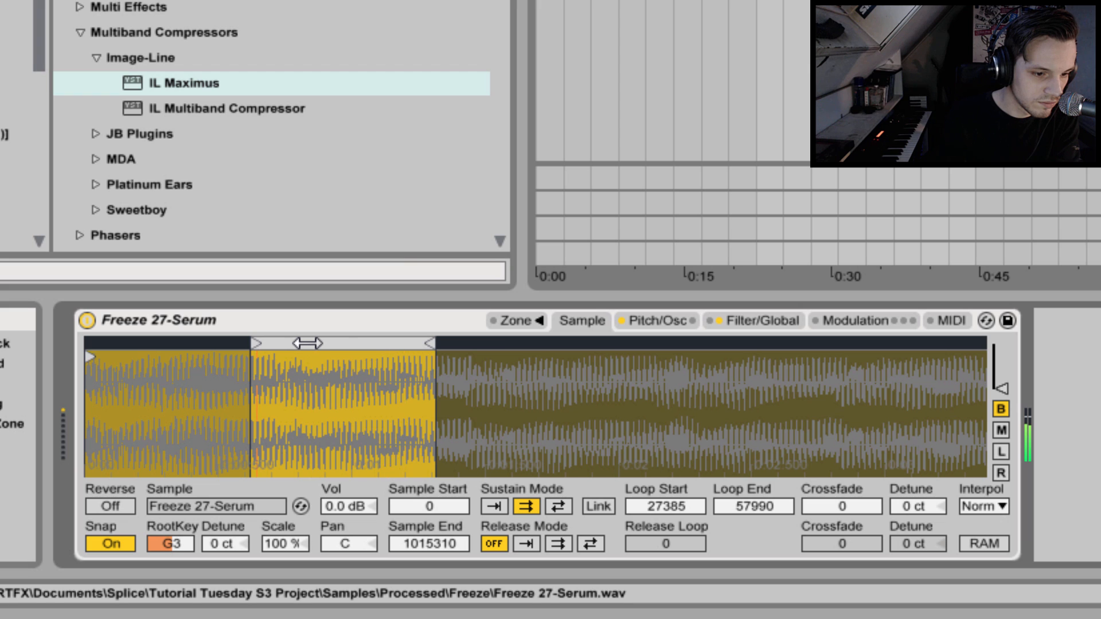
drag(842, 506, 842, 478)
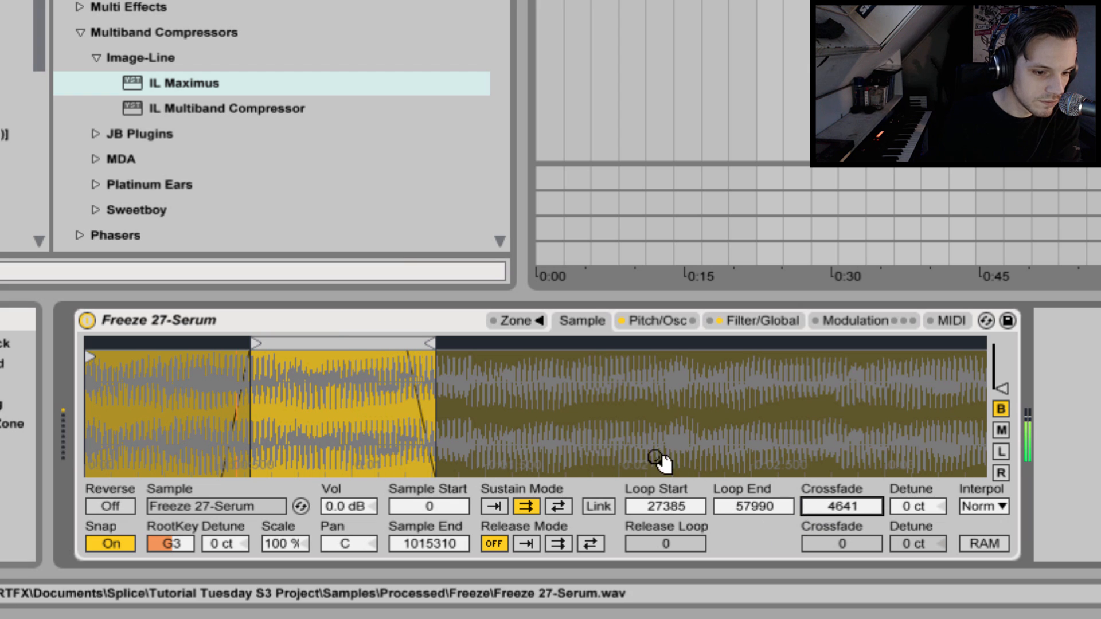
drag(434, 343, 212, 349)
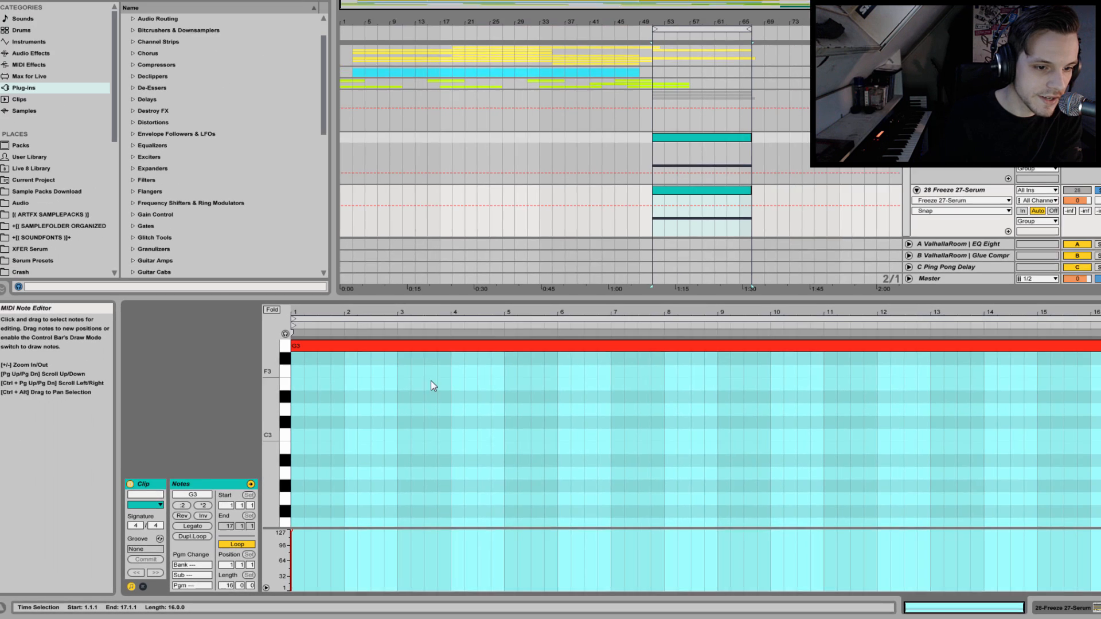
Shorten the long G3 note in the track 28 MIDI clip to two beats and play it back.
scroll(573, 332, up, 2)
scroll(573, 332, down, 1)
scroll(573, 332, up, 1)
scroll(389, 466, down, 3)
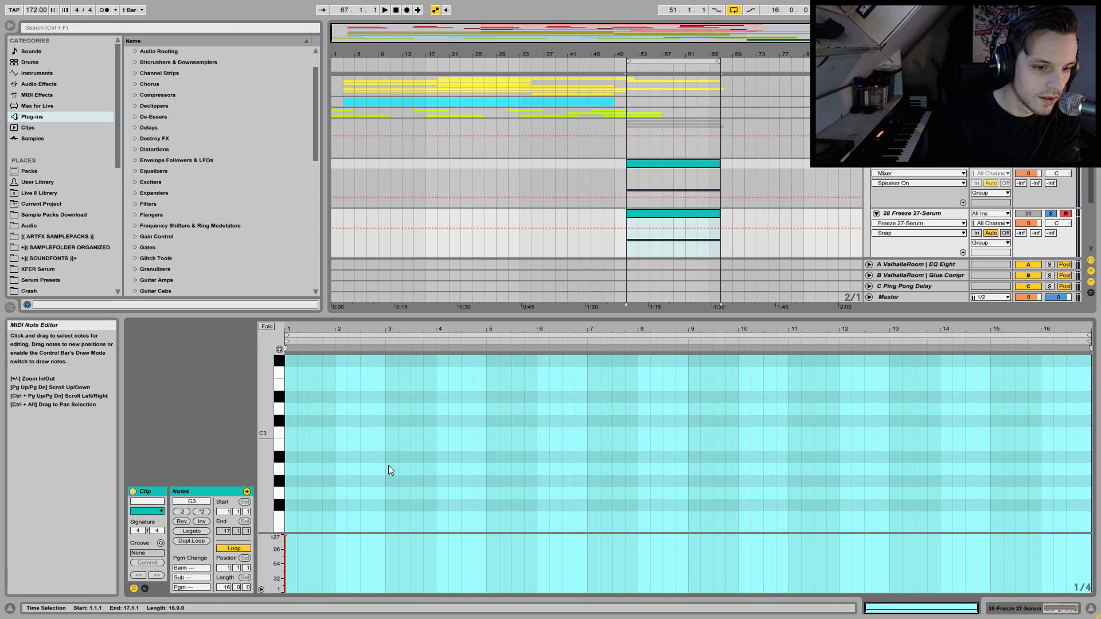
scroll(388, 467, up, 1)
drag(264, 397, 249, 475)
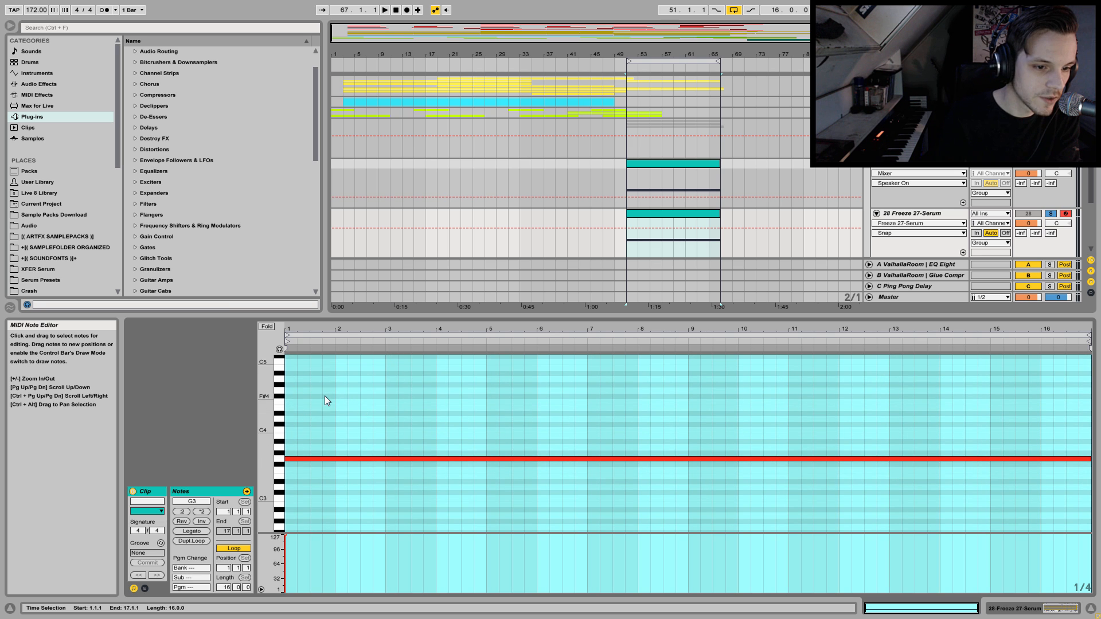
click(1089, 458)
drag(1089, 457, 306, 456)
key(space)
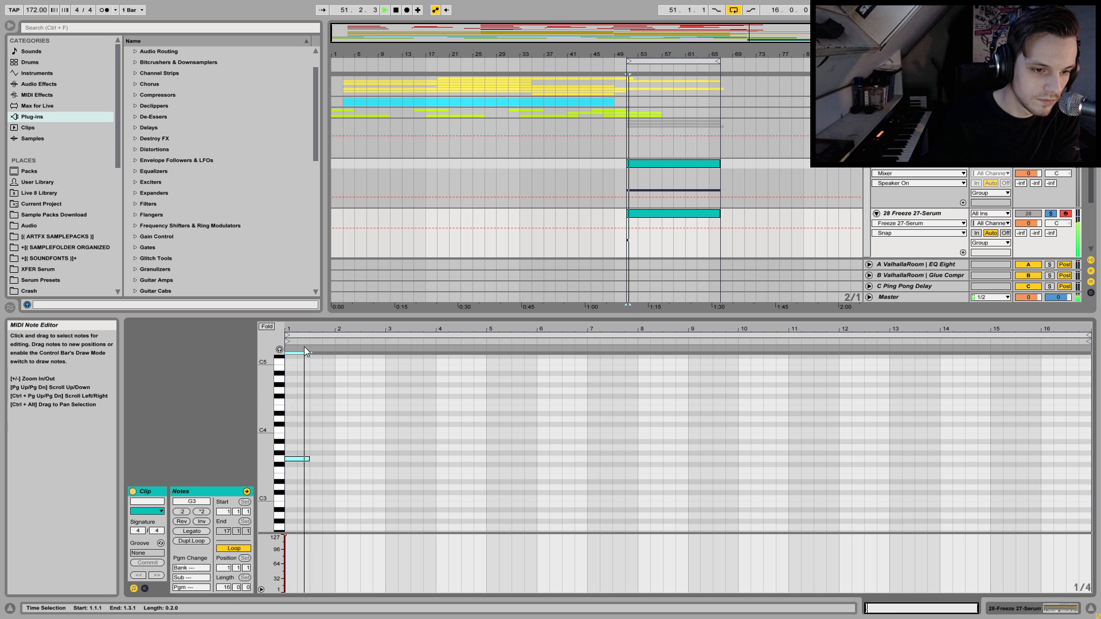
Extend the G3 note to one full bar and add an overlapping short G4 note near beat four.
drag(298, 328, 300, 350)
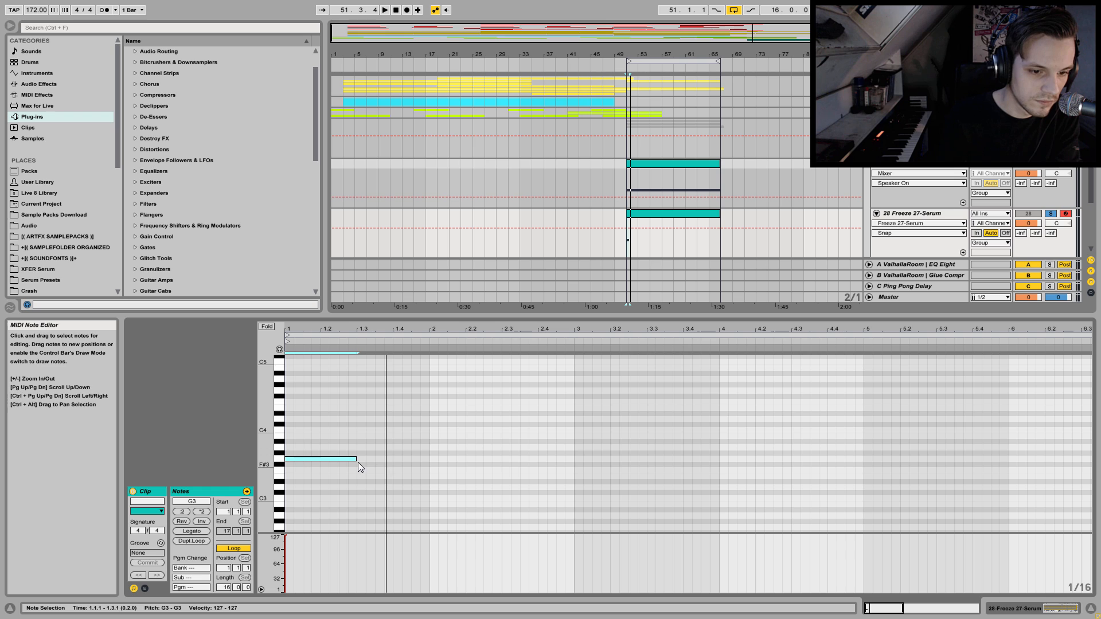
drag(355, 458, 430, 457)
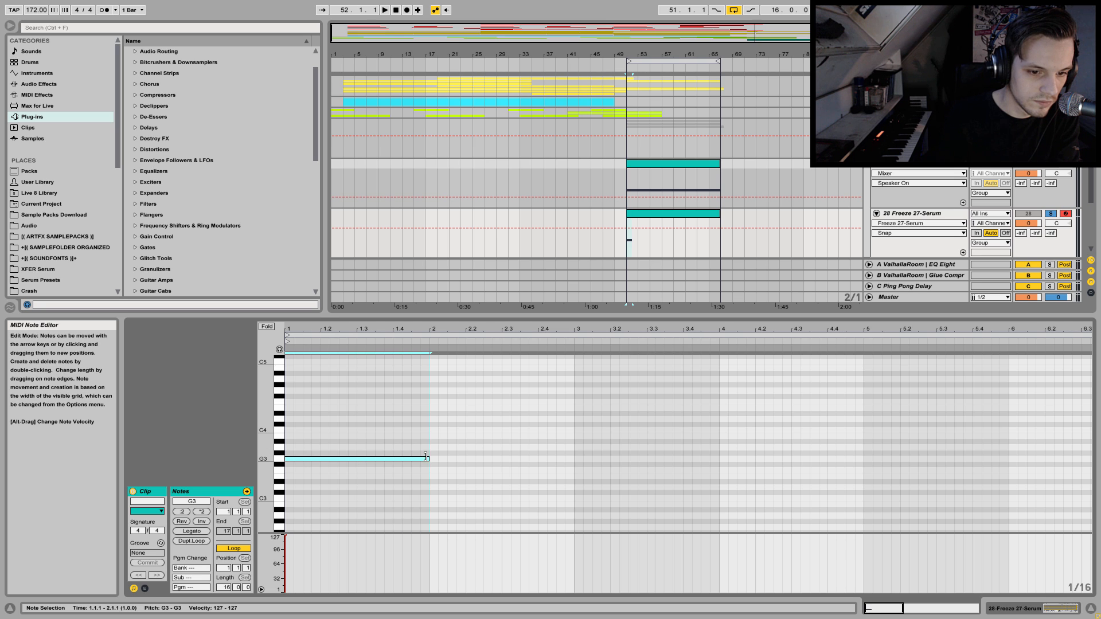
double_click(394, 390)
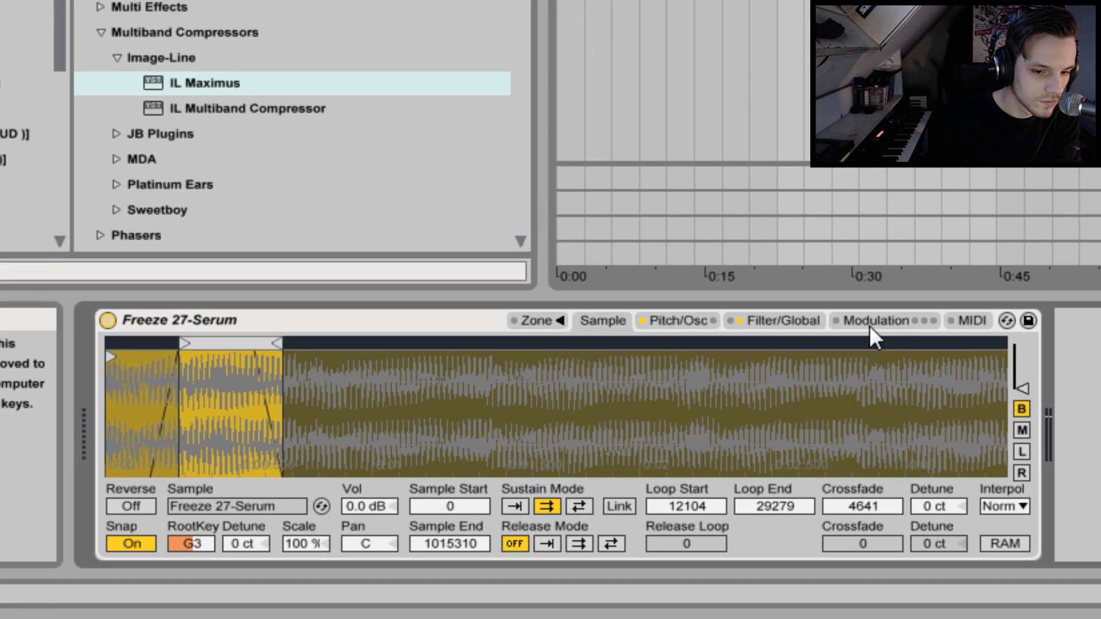
Set the Sampler's glide mode to Glide with a time of 359 ms and return to the sample view.
click(685, 322)
click(890, 525)
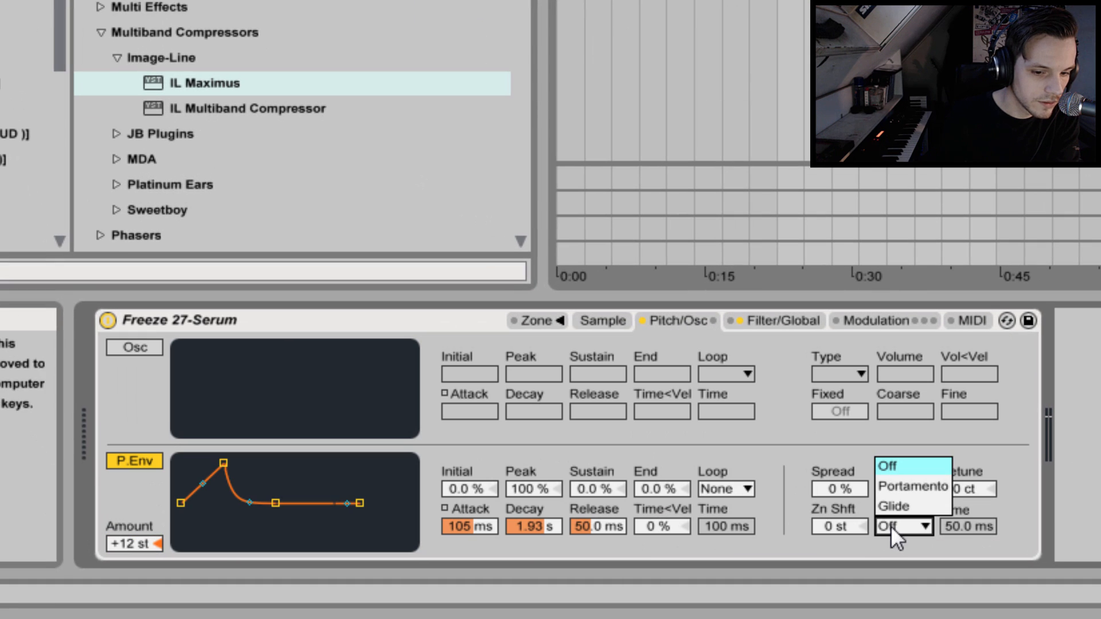
click(896, 505)
drag(982, 531, 982, 504)
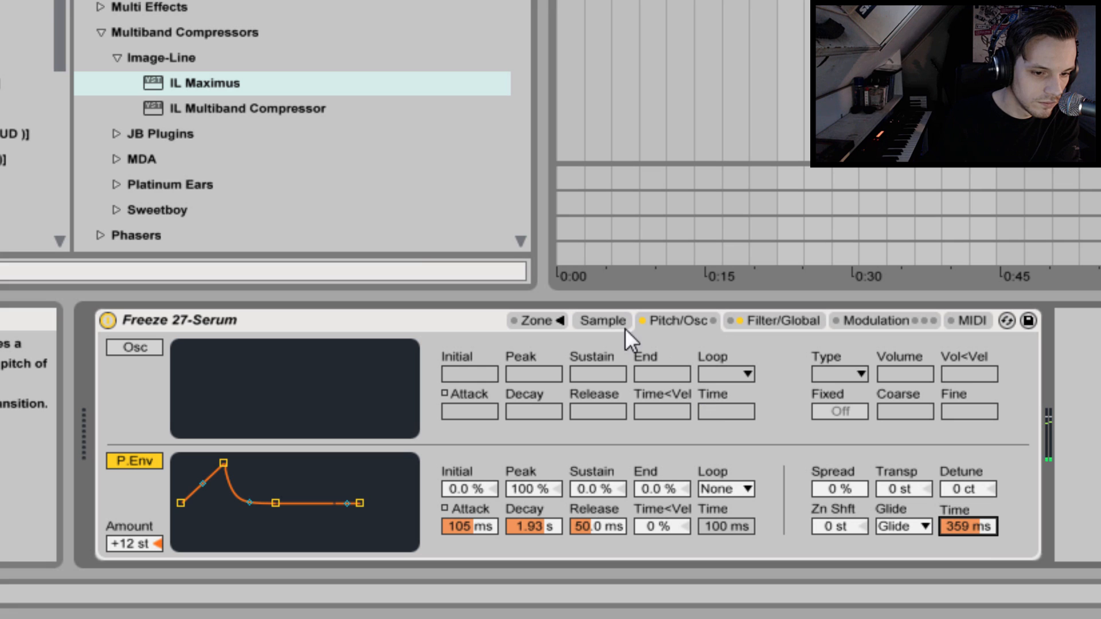
click(604, 320)
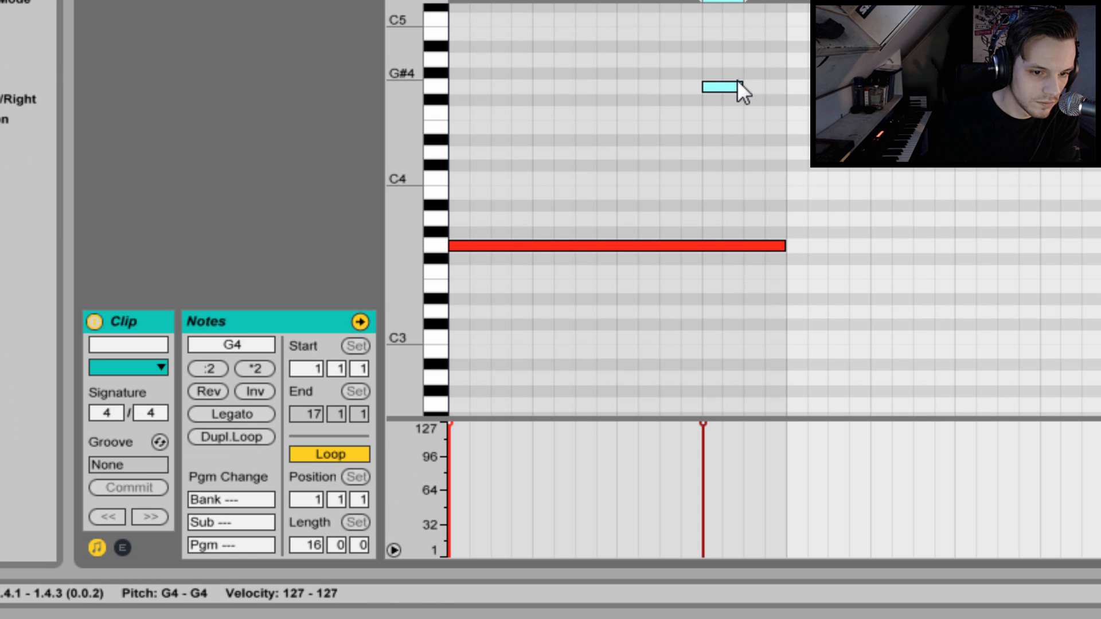
Shorten the Sampler's pitch envelope by setting its attack to 0.00 ms and its decay to 410 ms during playback.
drag(736, 86, 790, 86)
key(space)
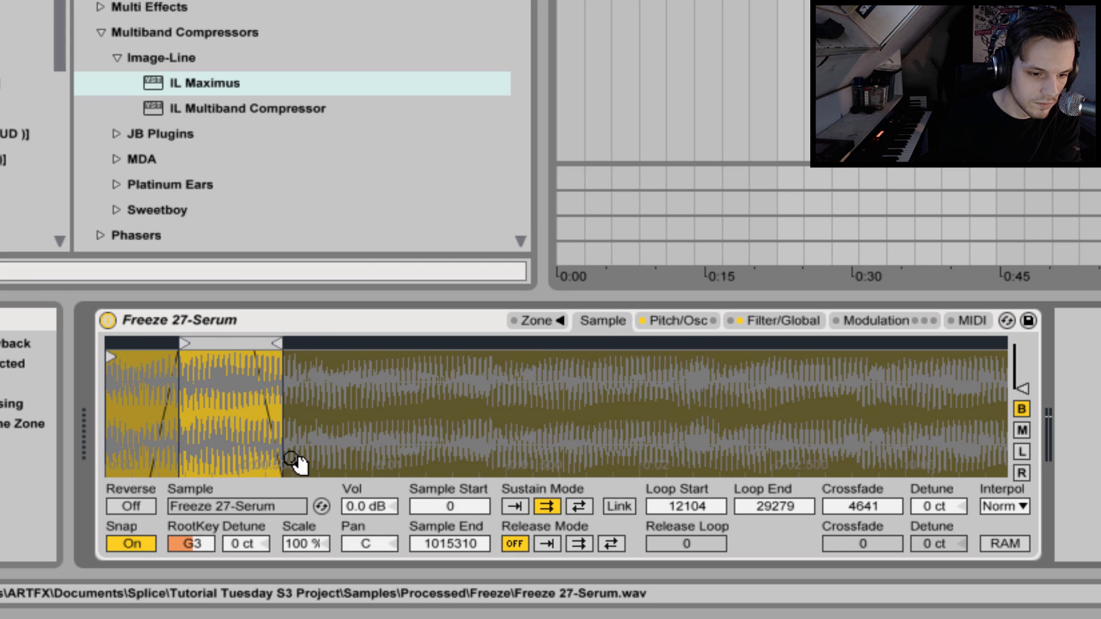
click(646, 320)
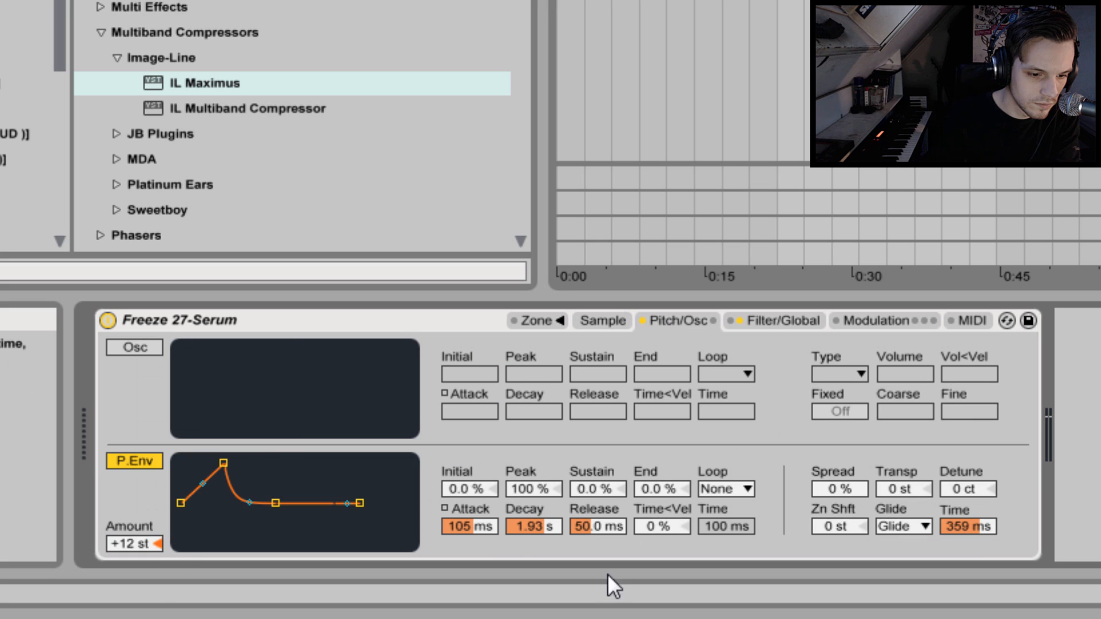
drag(469, 527, 470, 591)
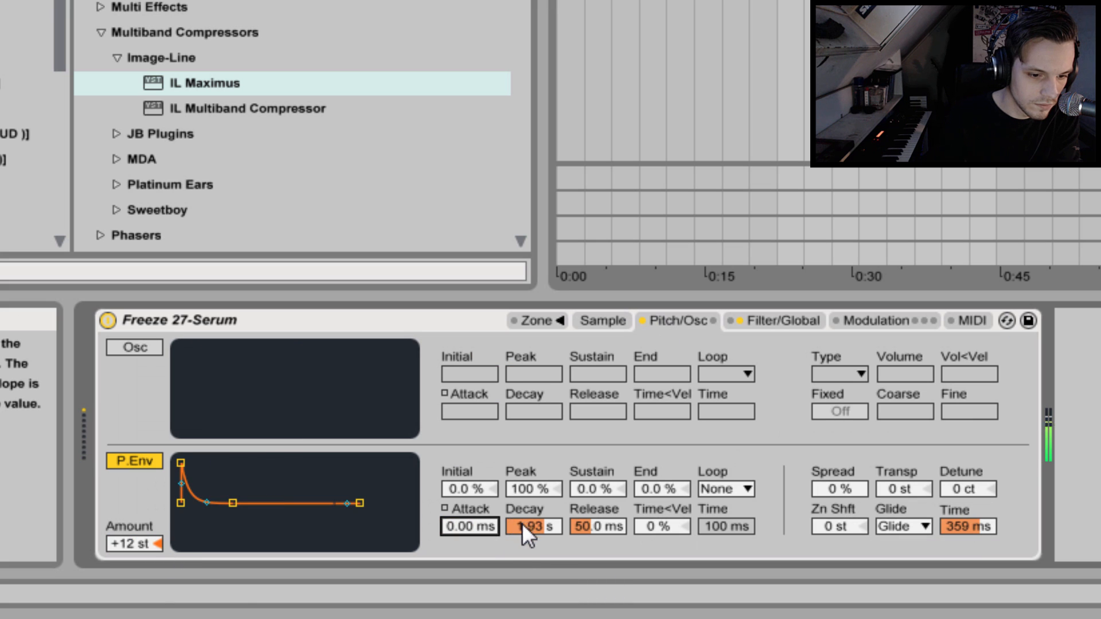
drag(522, 524, 522, 562)
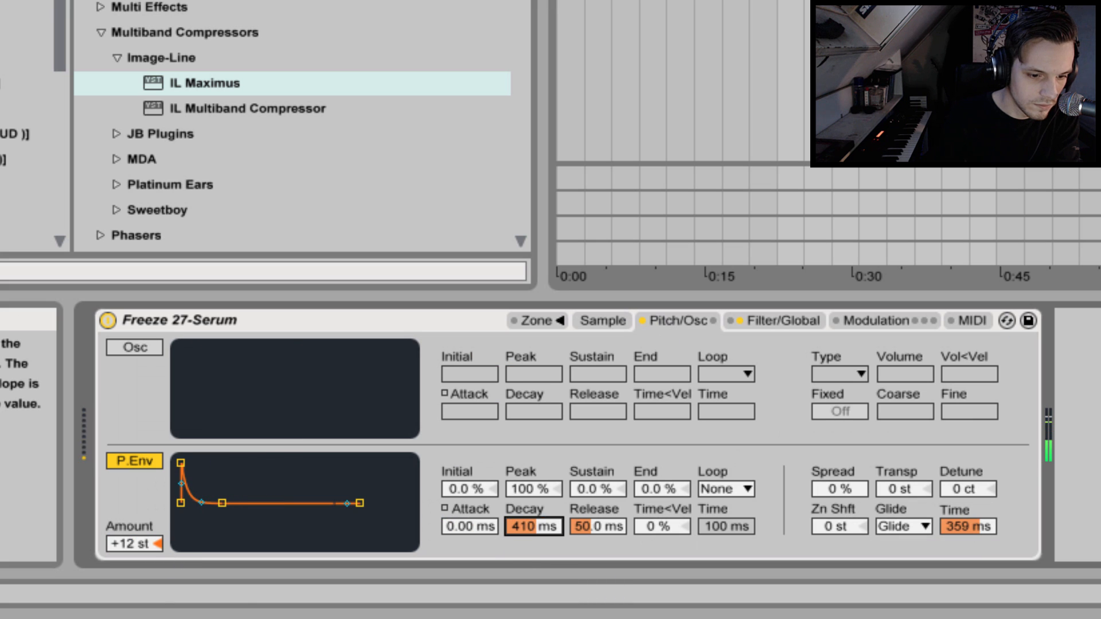
Set the sample start to 34487 and reposition the sustain loop to run from 78682 to 92225.
click(596, 319)
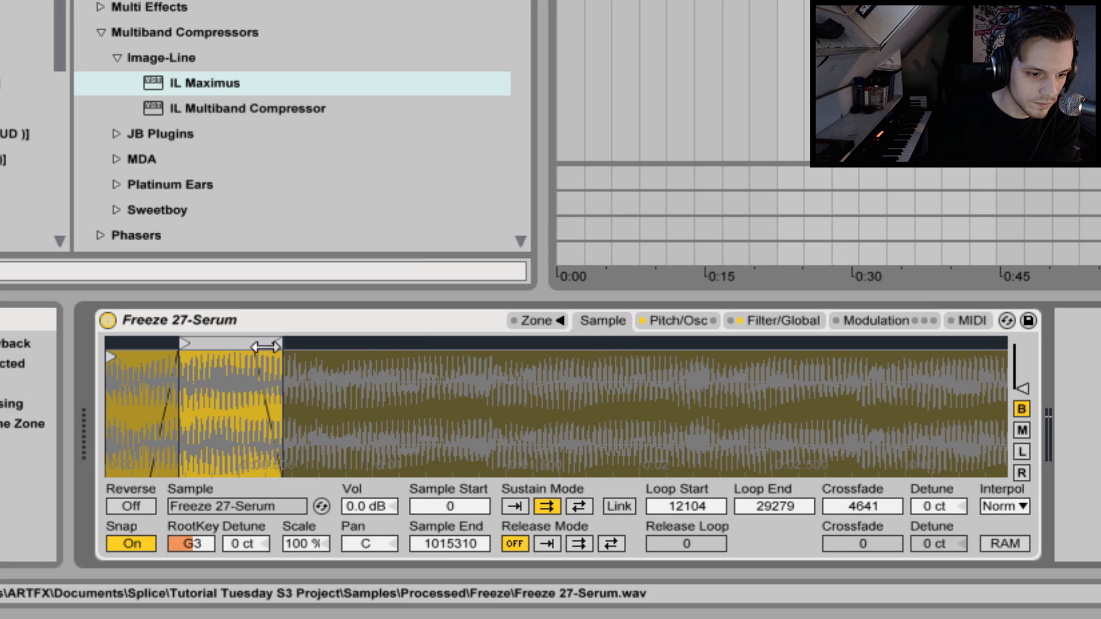
drag(218, 346, 601, 351)
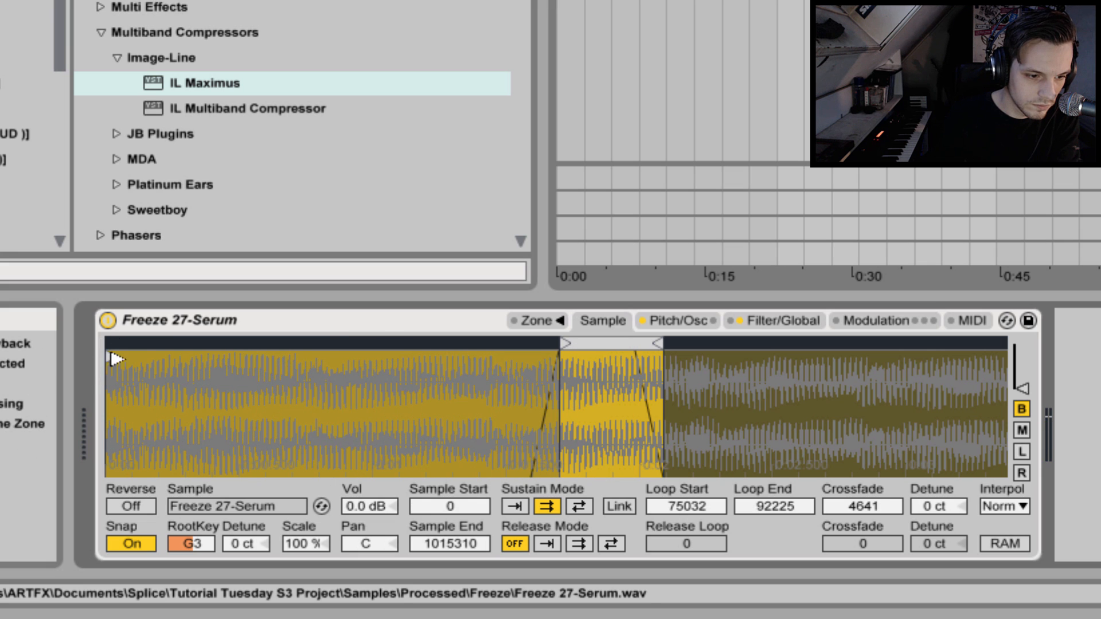
drag(110, 357, 329, 339)
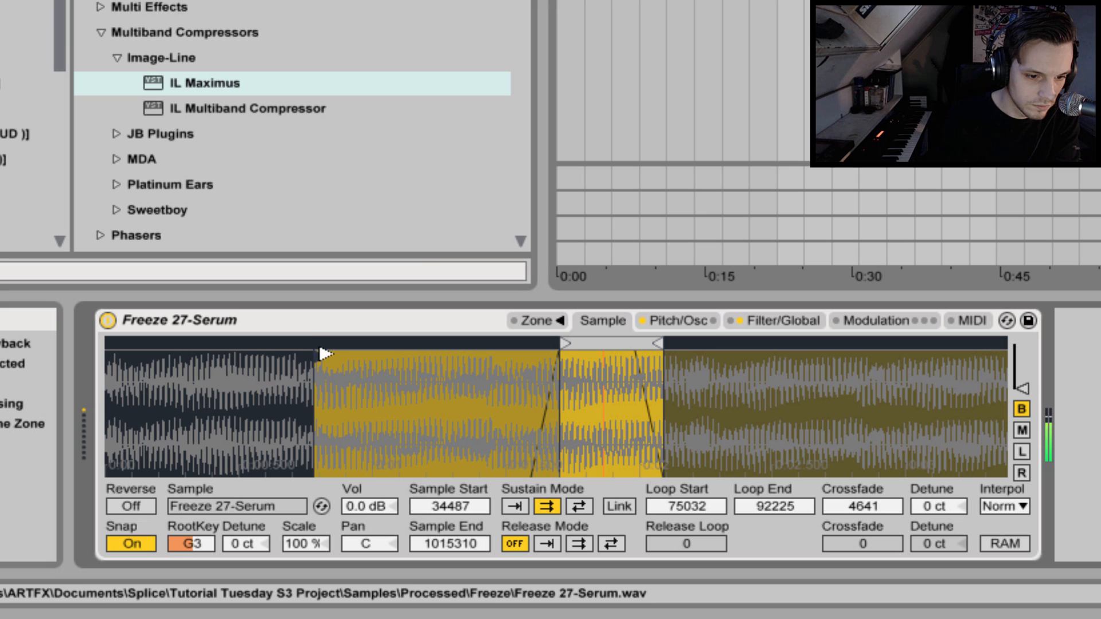
mouse_move(572, 342)
mouse_down()
mouse_move(442, 343)
mouse_move(591, 345)
mouse_up()
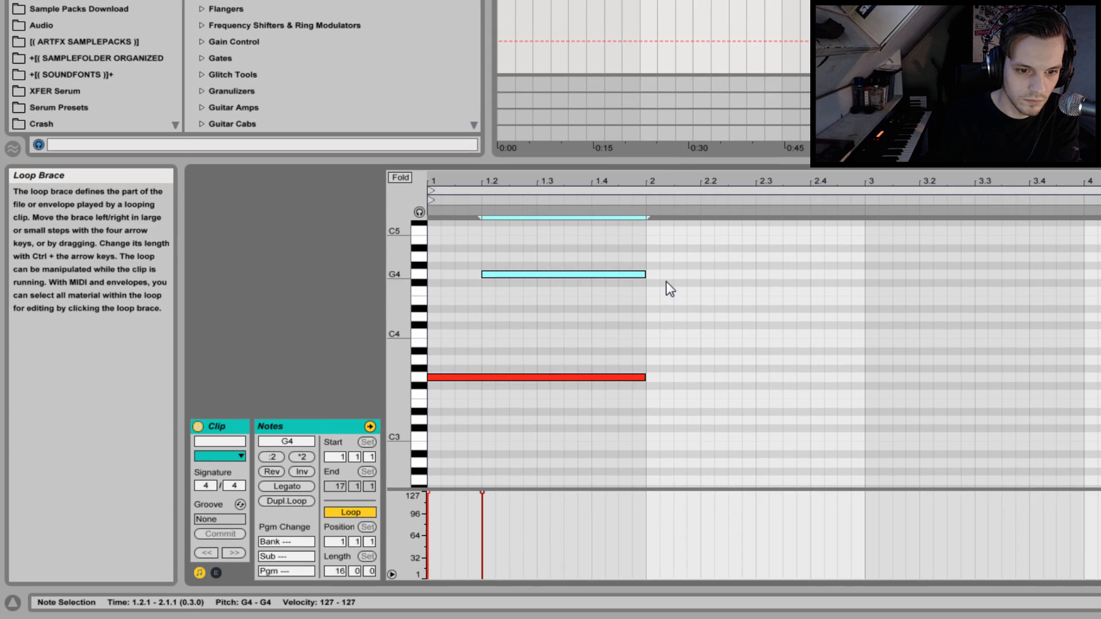
Extend the clip's G4 note to 2.4.1 and shape its pitch bend envelope to ramp down from 0 to -8192 between 1.4 and 2.4.
drag(664, 287, 647, 277)
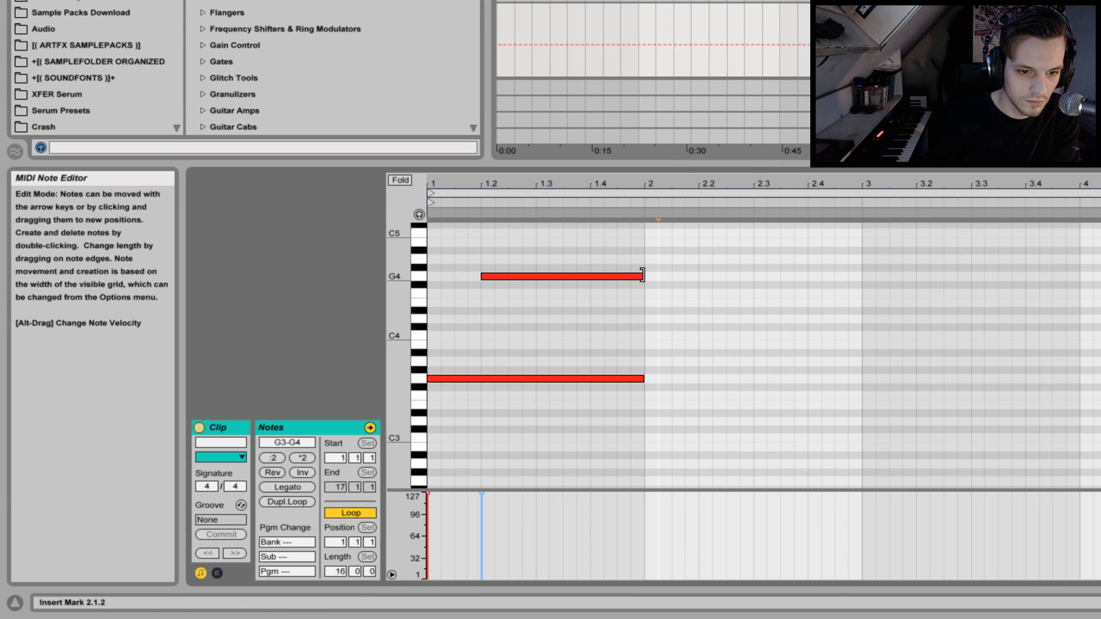
drag(642, 277, 805, 272)
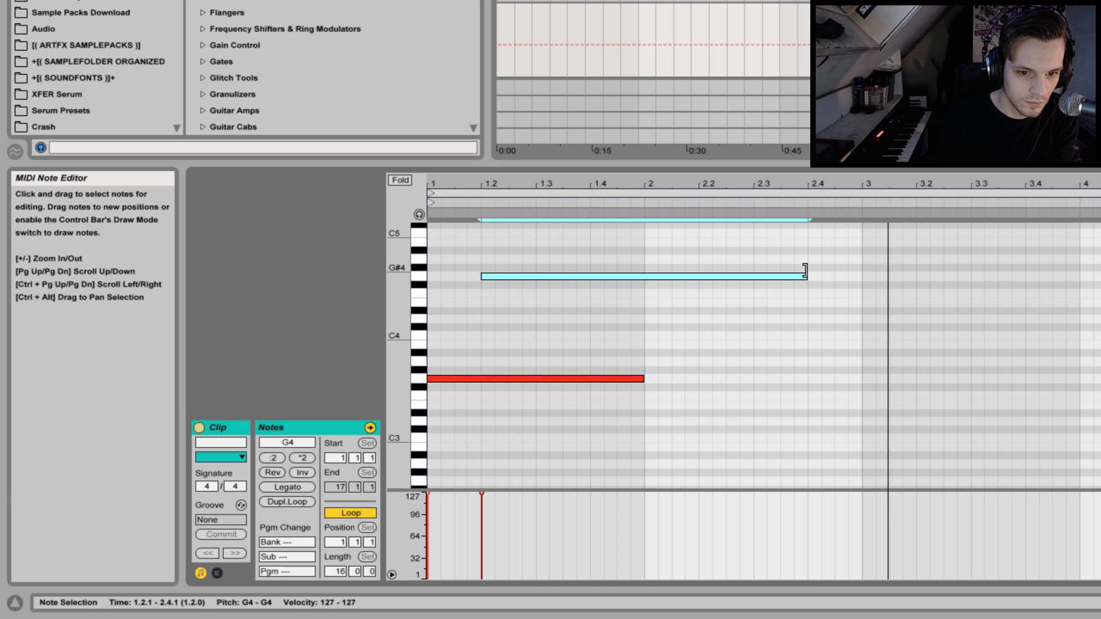
click(216, 573)
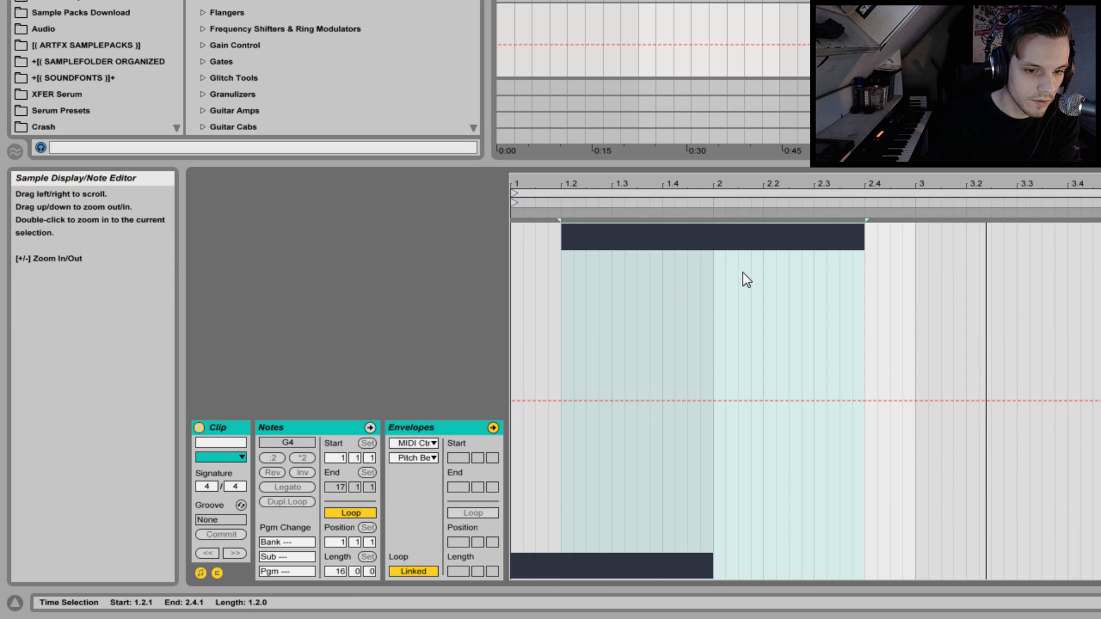
click(717, 273)
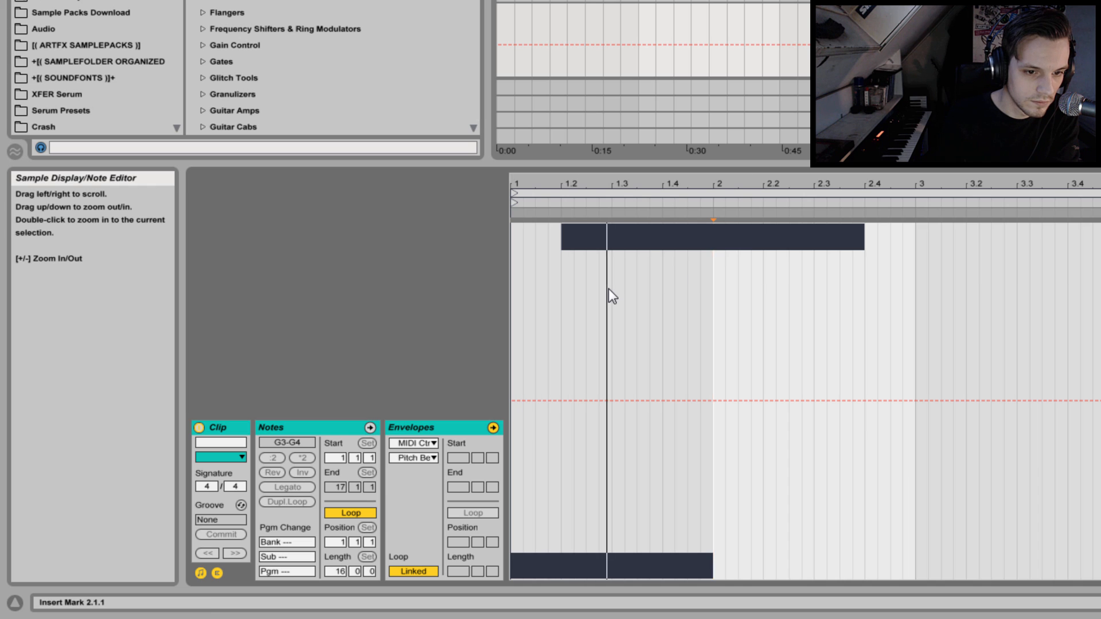
drag(662, 287, 776, 285)
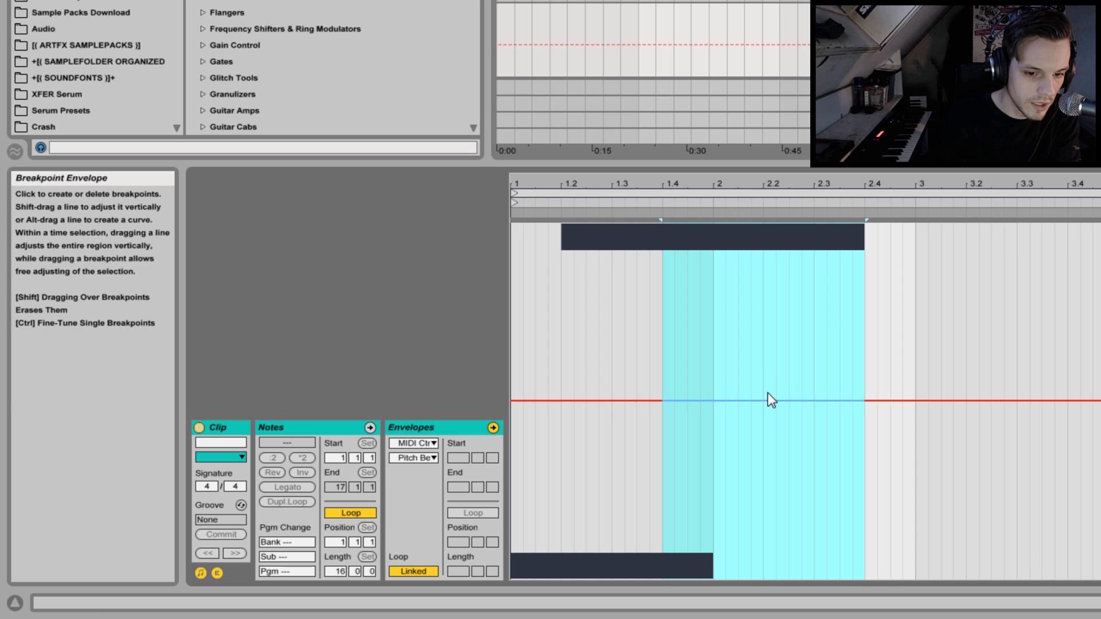
drag(768, 400, 717, 578)
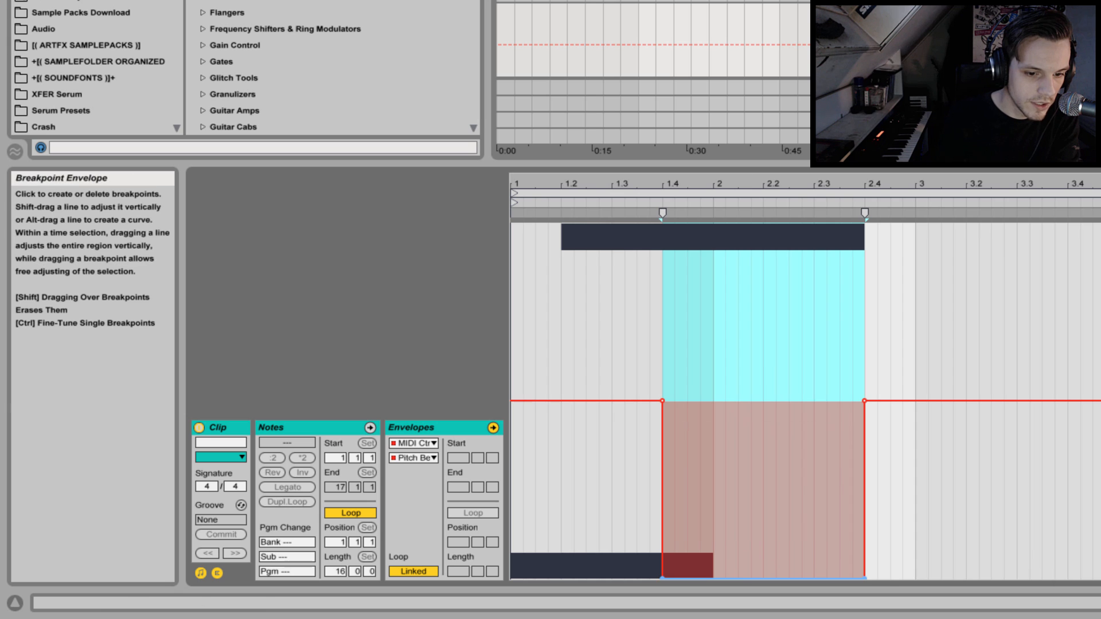
click(663, 578)
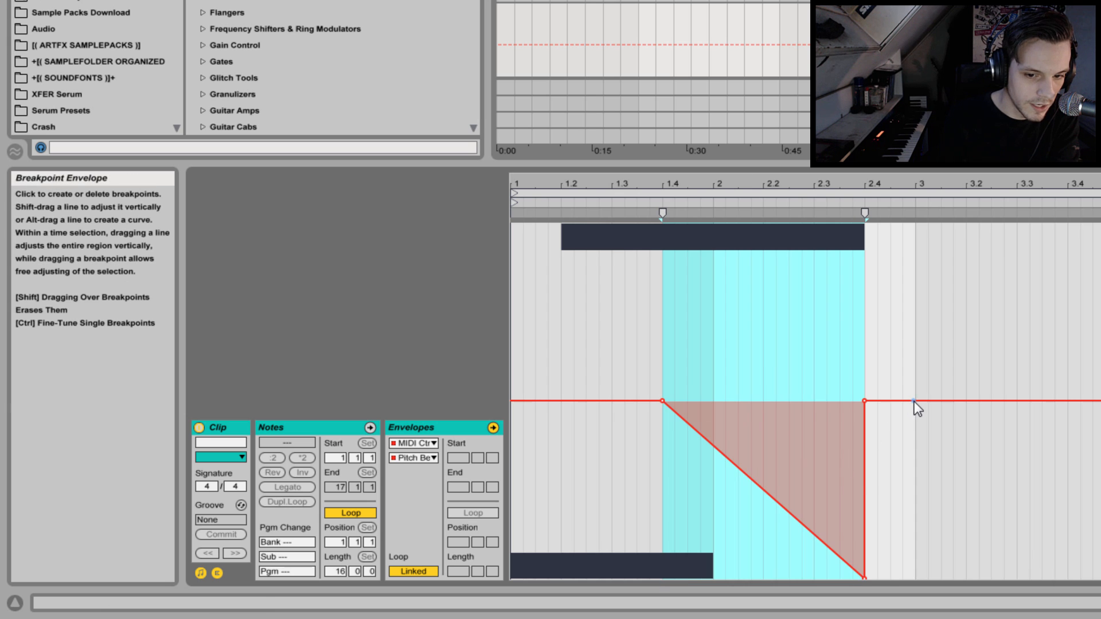
click(864, 401)
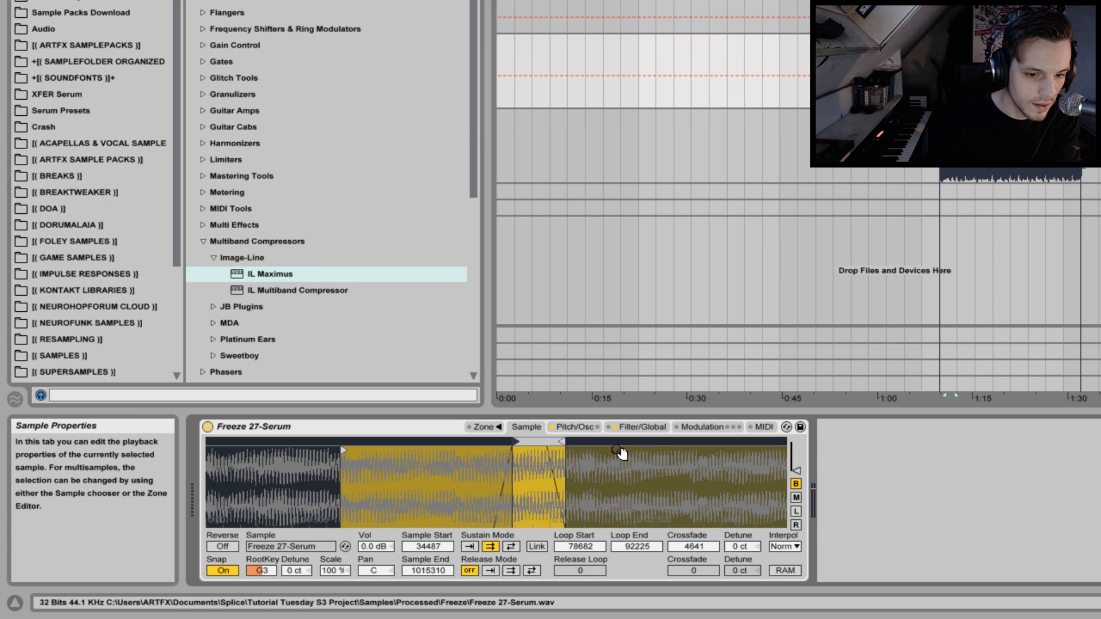
click(699, 430)
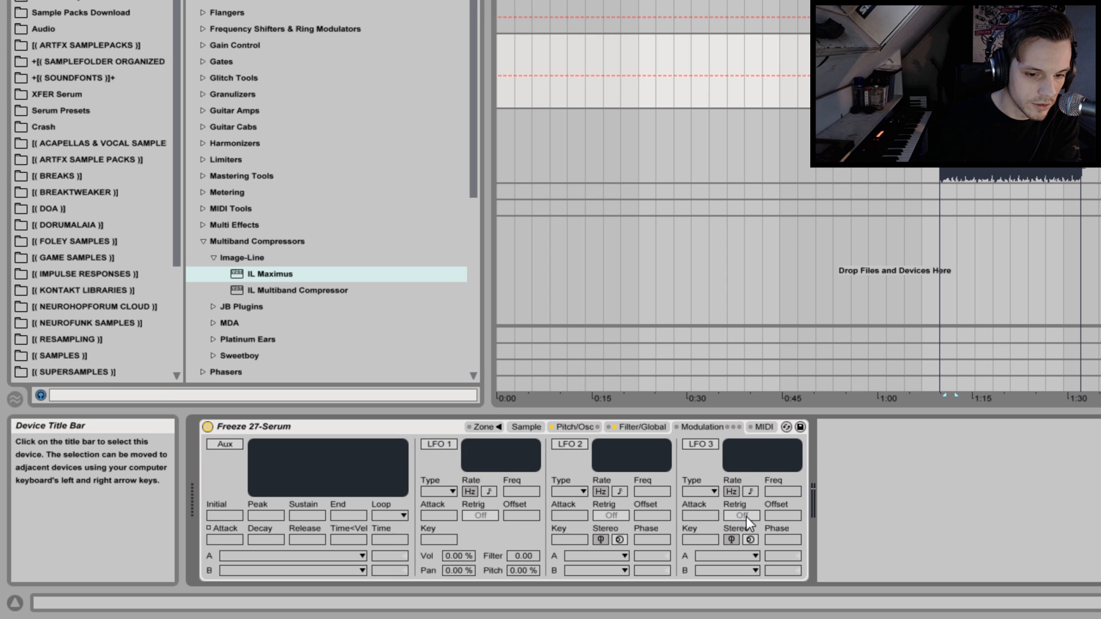
click(761, 427)
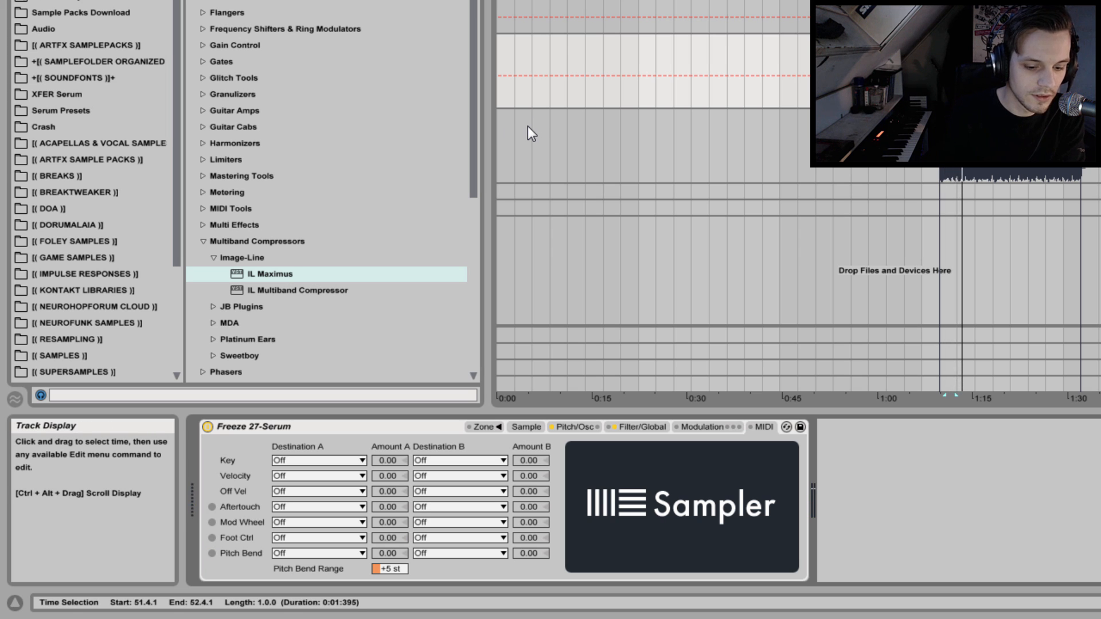
click(583, 427)
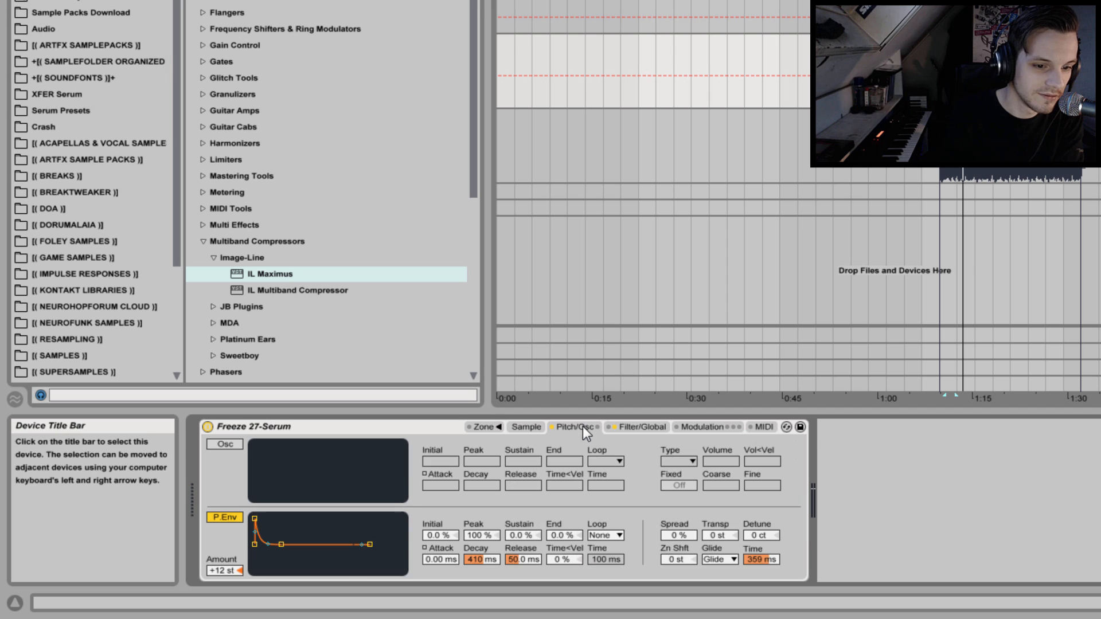
Turn the Sampler's filter into a notch of type M24dB with morph 0 no/lp, frequency 4.93 kHz and resonance 1.64.
click(648, 428)
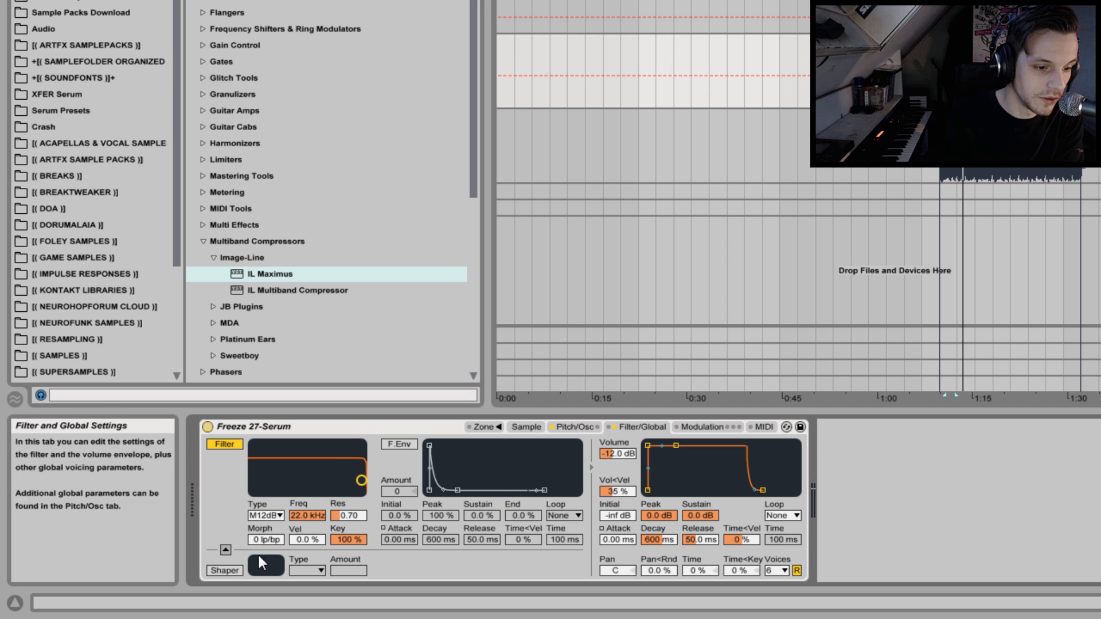
drag(266, 540, 266, 462)
drag(307, 515, 308, 539)
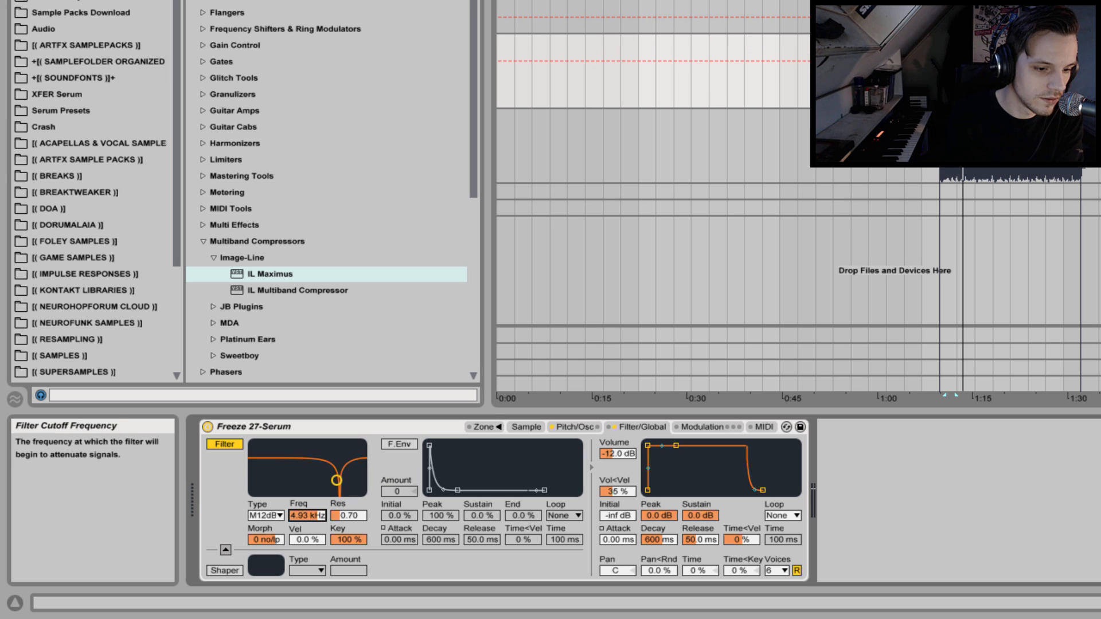
drag(351, 522, 349, 438)
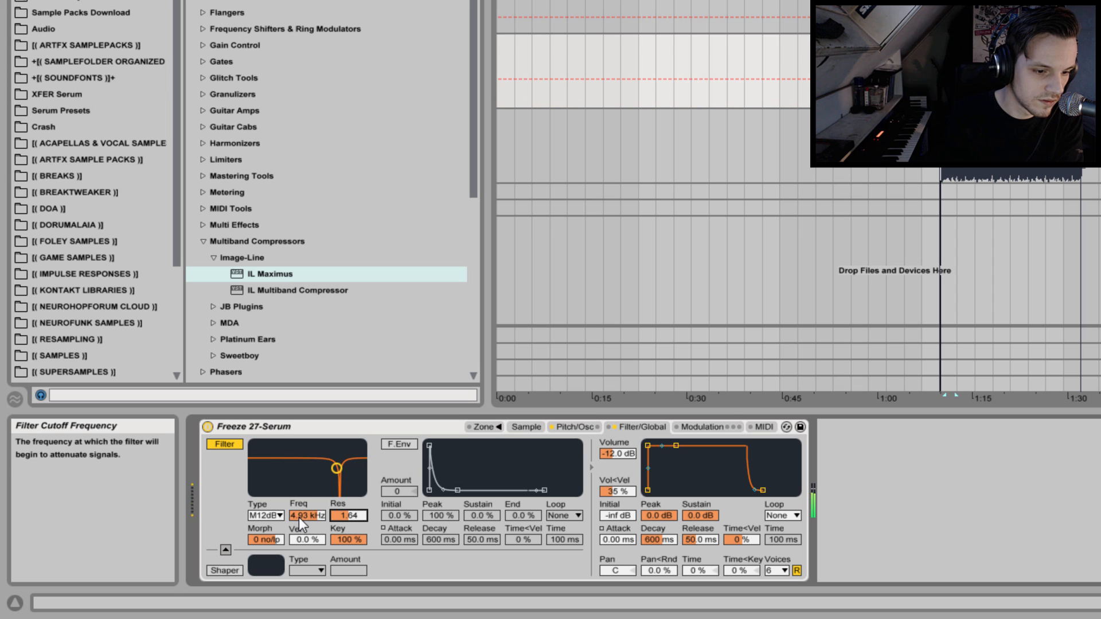
click(281, 516)
click(265, 516)
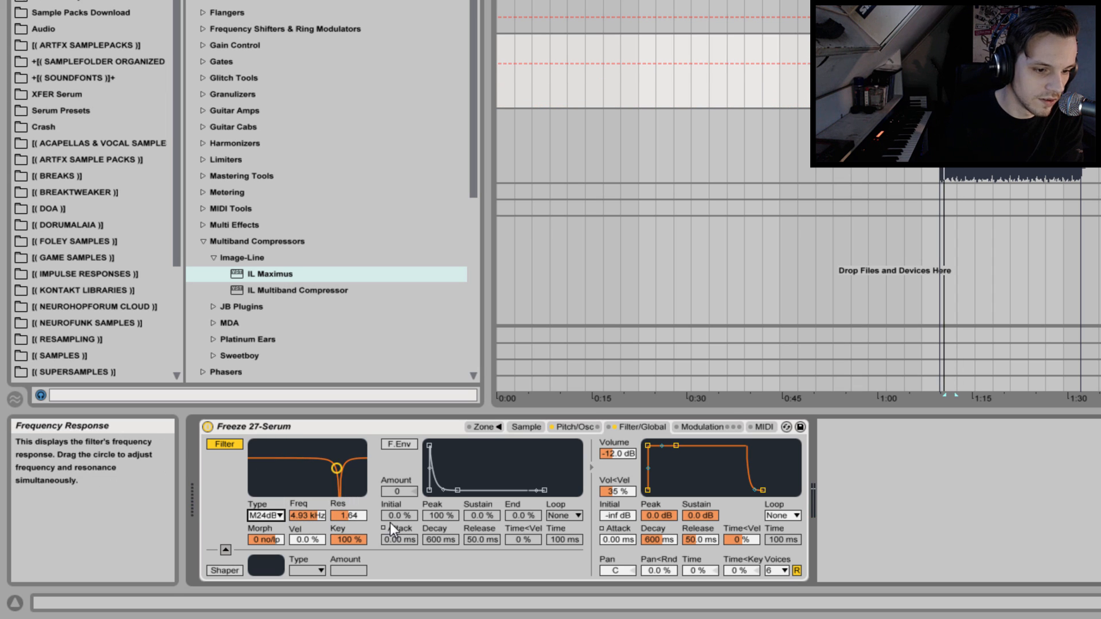
Enable the filter envelope with amount 23, attack 587 ms and decay 16.5 s, and compare the sound with the filter bypassed.
click(396, 444)
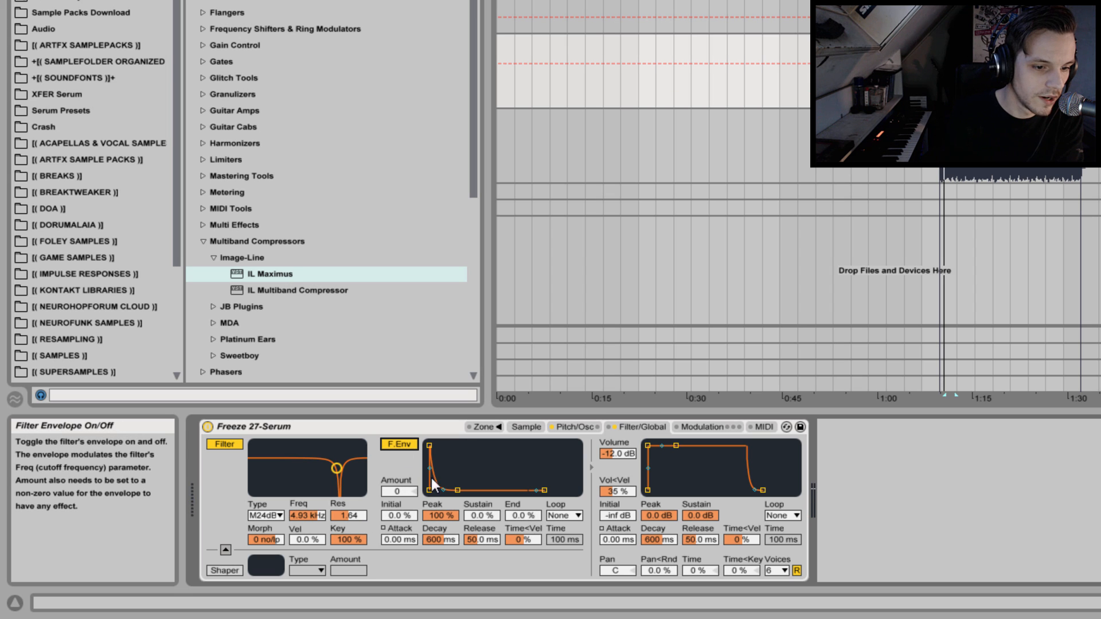
drag(395, 492, 446, 539)
key(space)
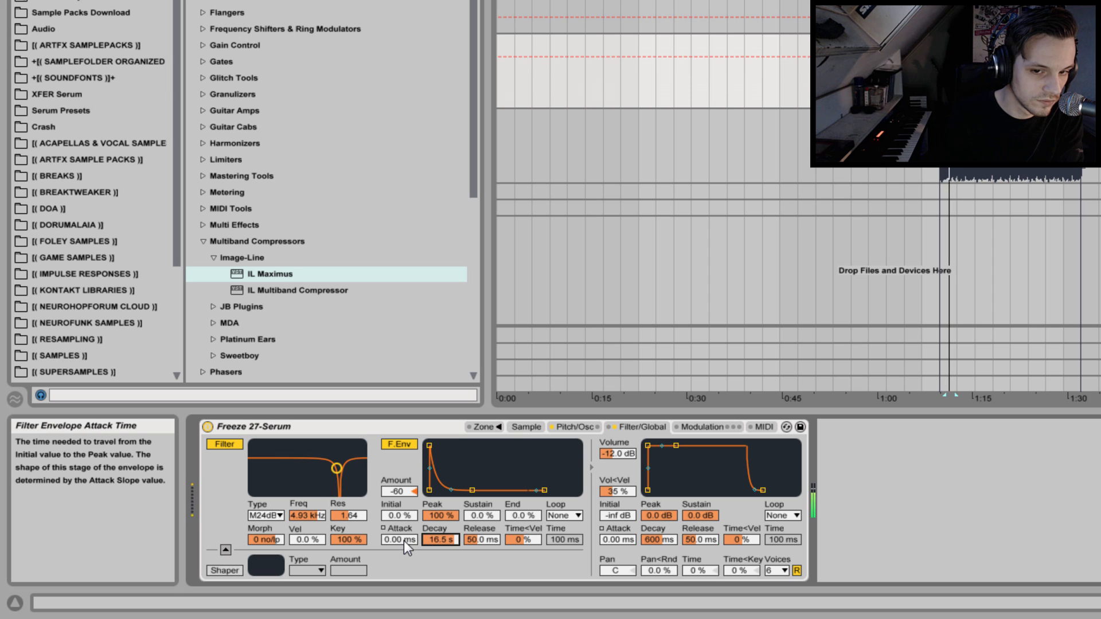
drag(404, 541, 408, 508)
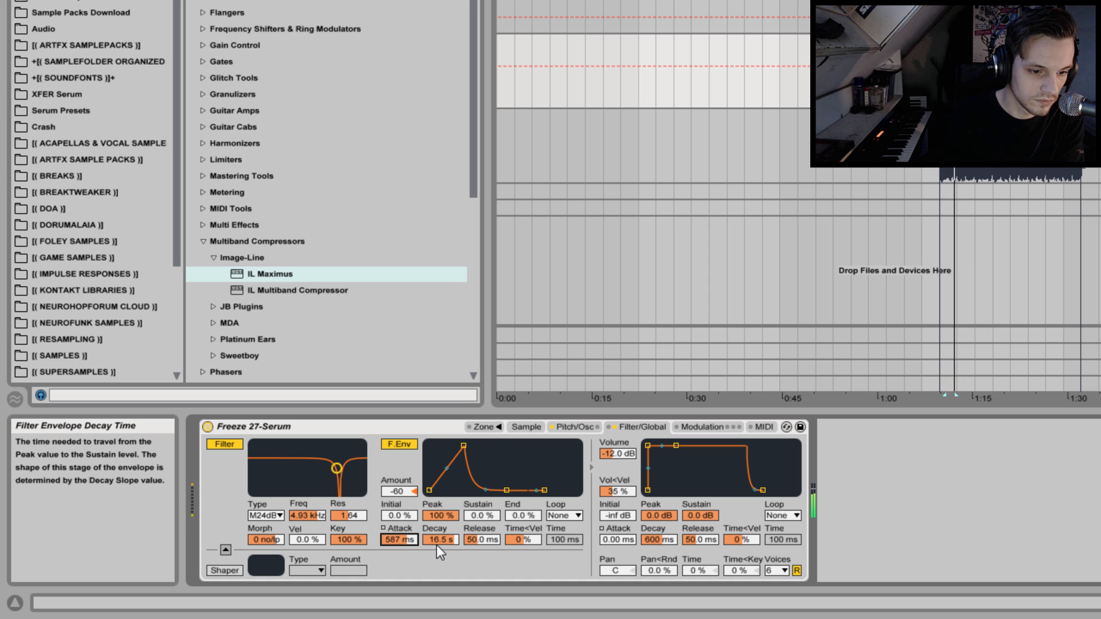
mouse_move(397, 491)
mouse_down()
mouse_move(397, 476)
mouse_move(397, 490)
mouse_up()
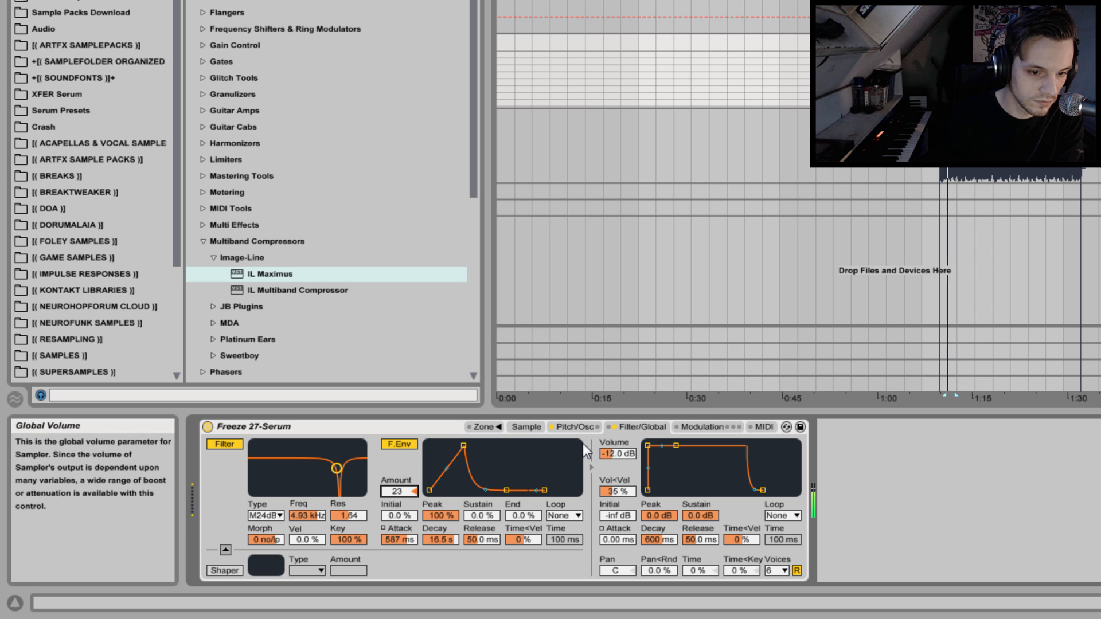
click(236, 448)
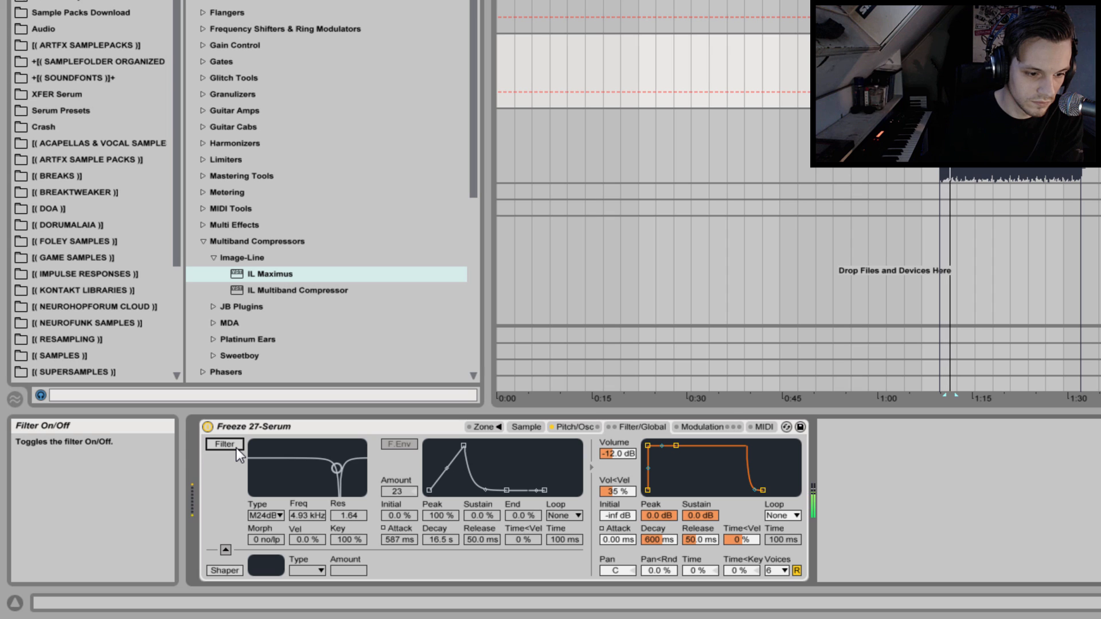
click(237, 449)
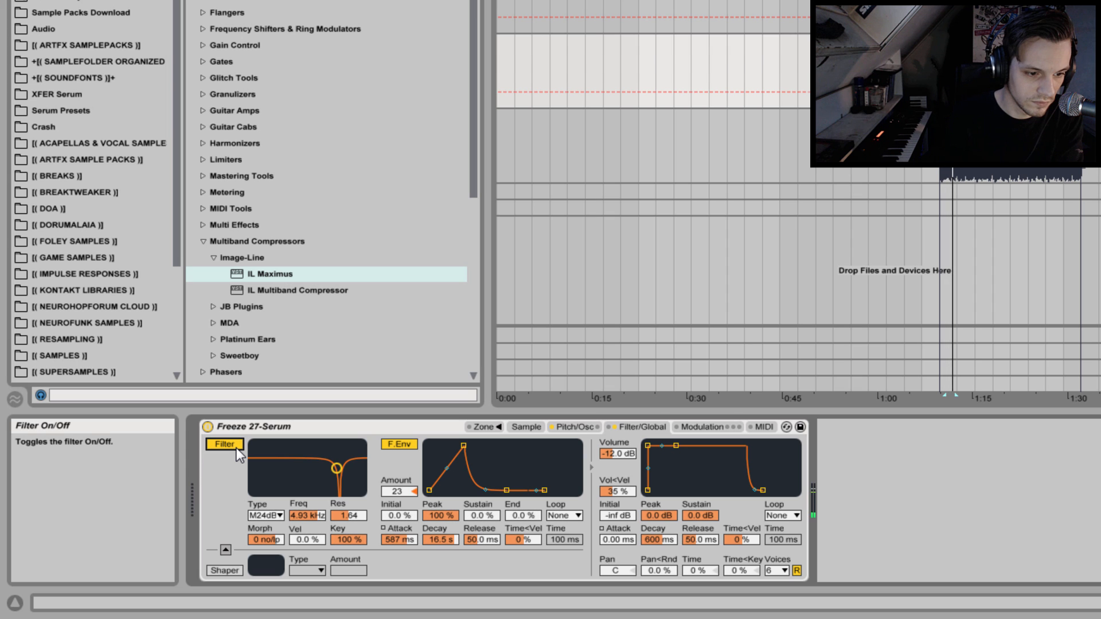
Enable the Sampler's shaper, choose the Sine type and raise its amount to 45.0 while auditioning the clip.
click(225, 570)
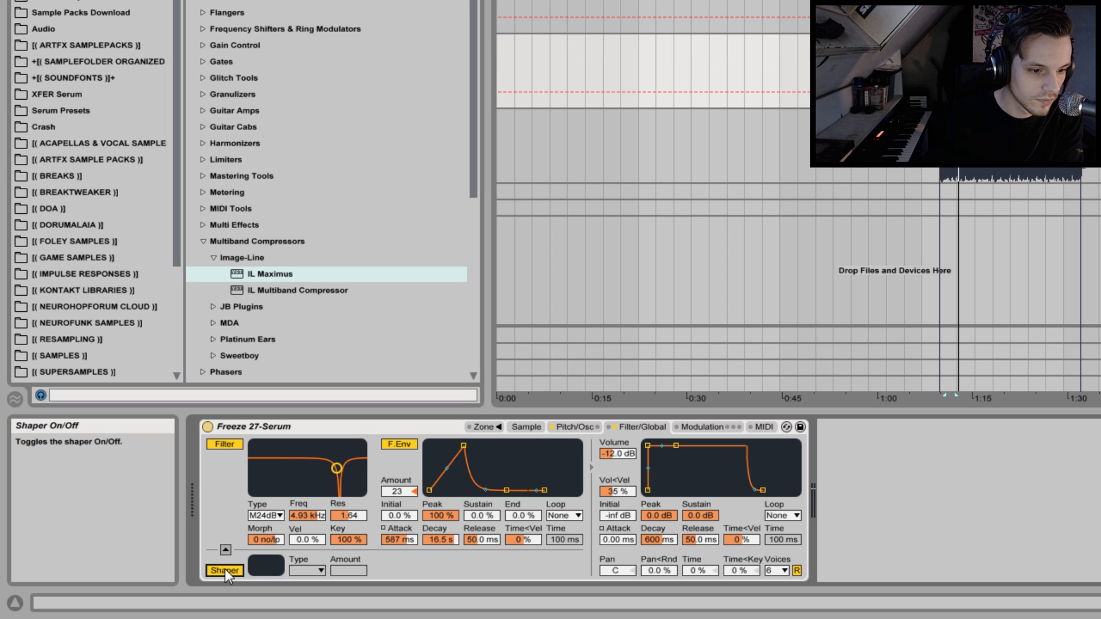
click(301, 572)
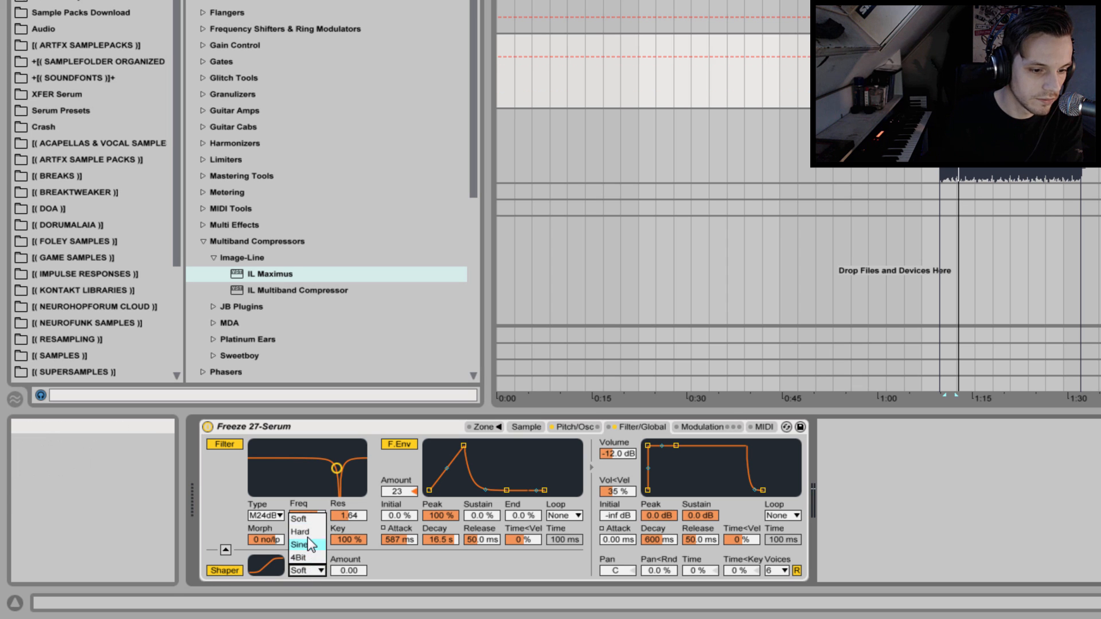
click(307, 536)
click(300, 570)
click(311, 544)
drag(350, 571, 351, 553)
key(space)
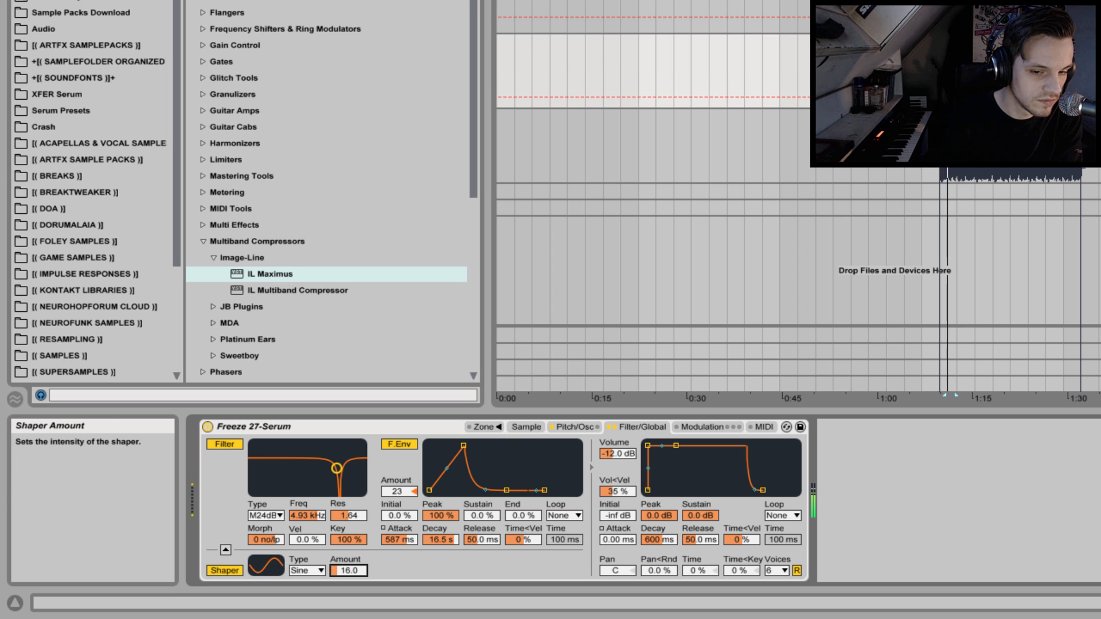
drag(351, 574, 351, 554)
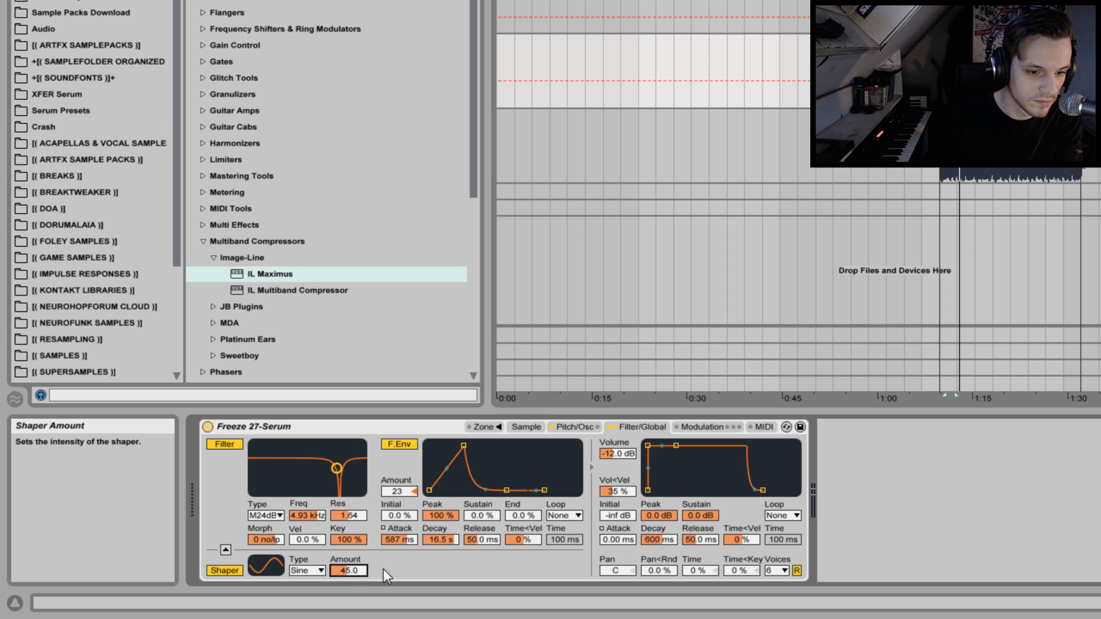
Move the sample start back to 0 and shift the sustain loop near the beginning, running from 3909 to 19294.
click(528, 428)
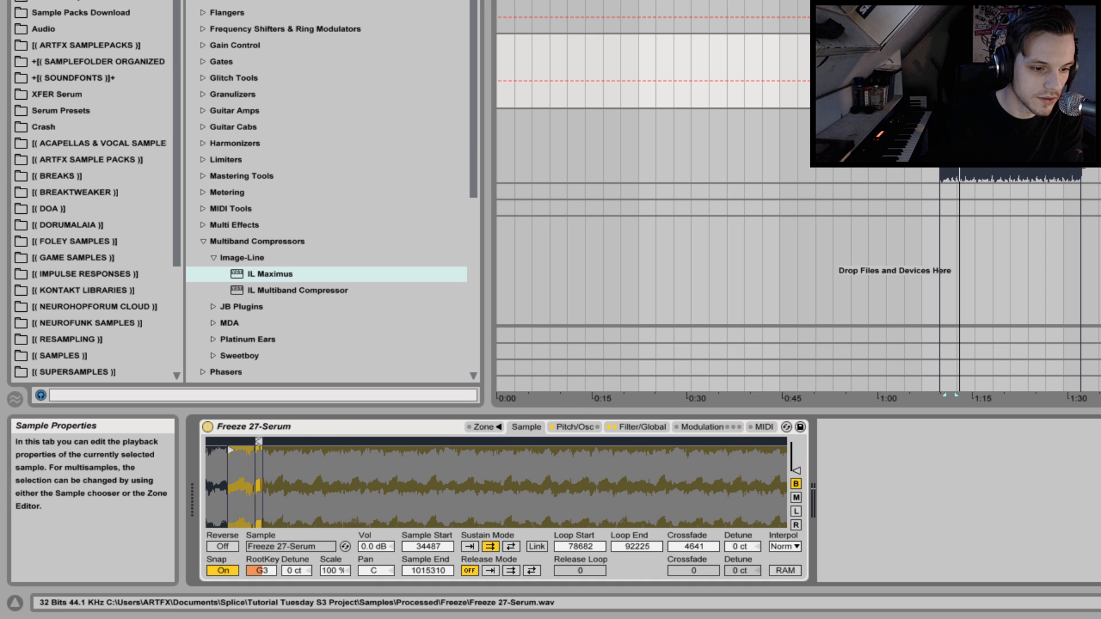
mouse_move(259, 443)
mouse_down()
mouse_move(240, 442)
mouse_move(275, 467)
mouse_move(422, 465)
mouse_move(361, 451)
mouse_move(206, 450)
mouse_up()
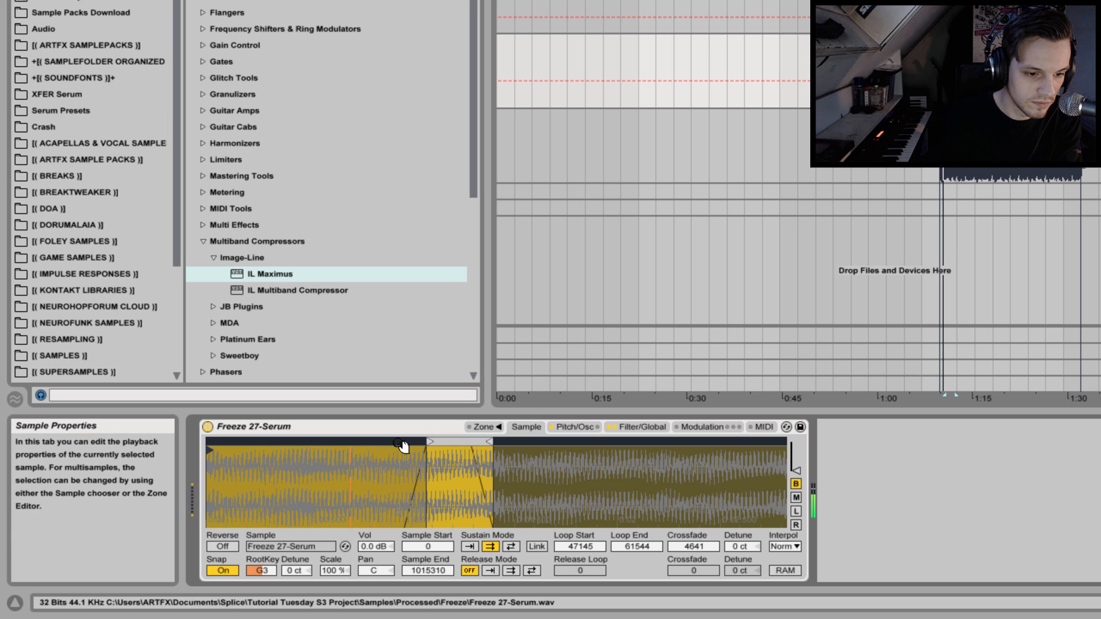
drag(455, 442, 253, 443)
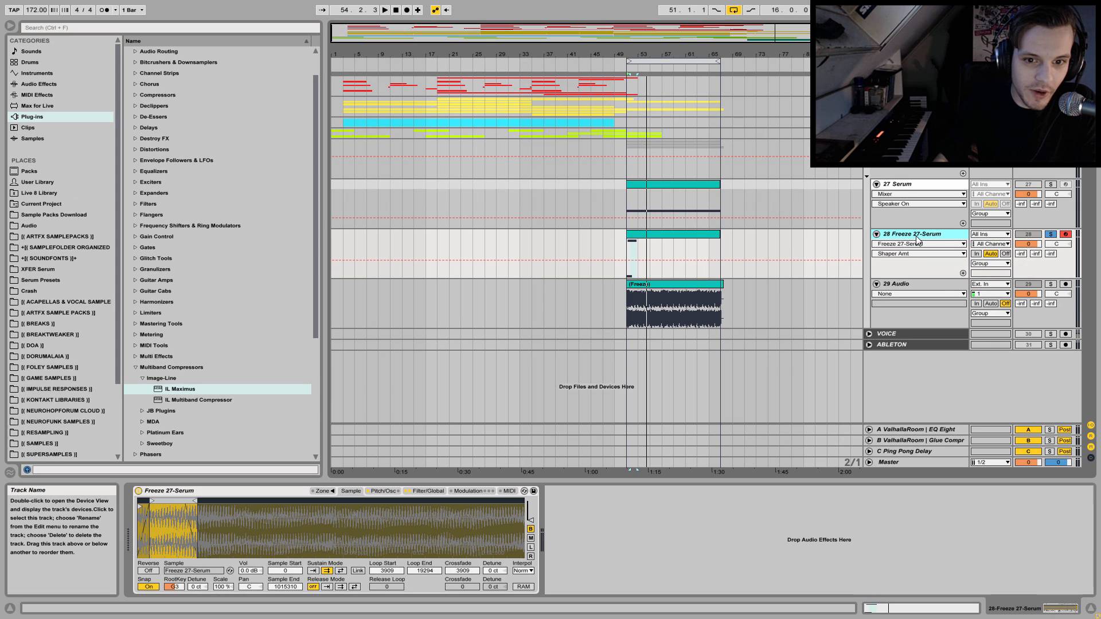
Place the arrangement's insert marker at 51.1.1, where the track 27 and 28 clips begin.
click(625, 202)
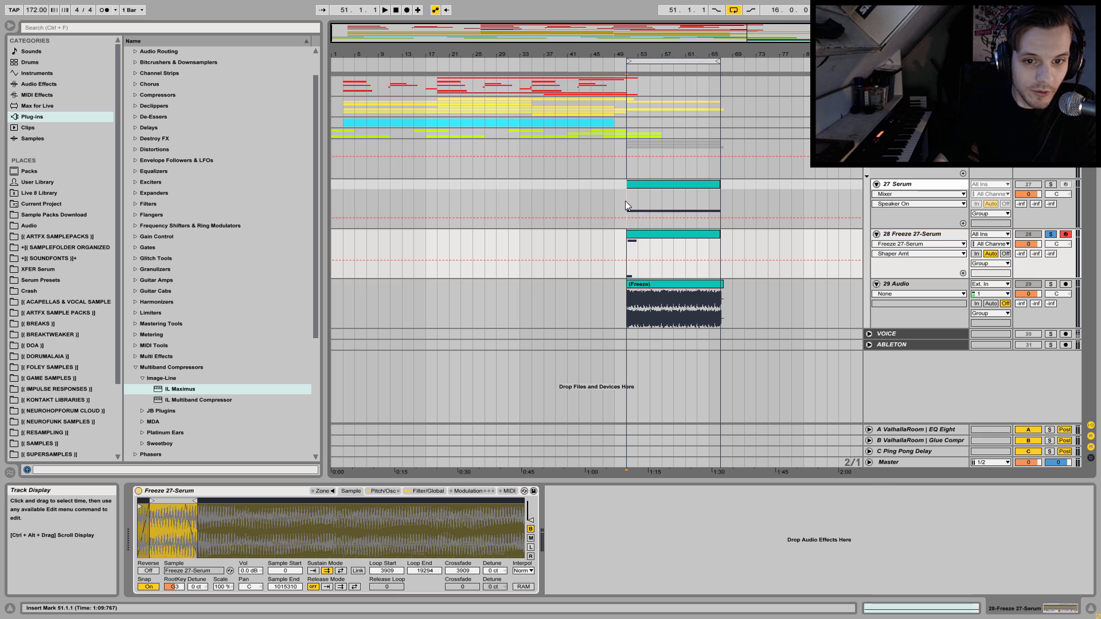
click(629, 245)
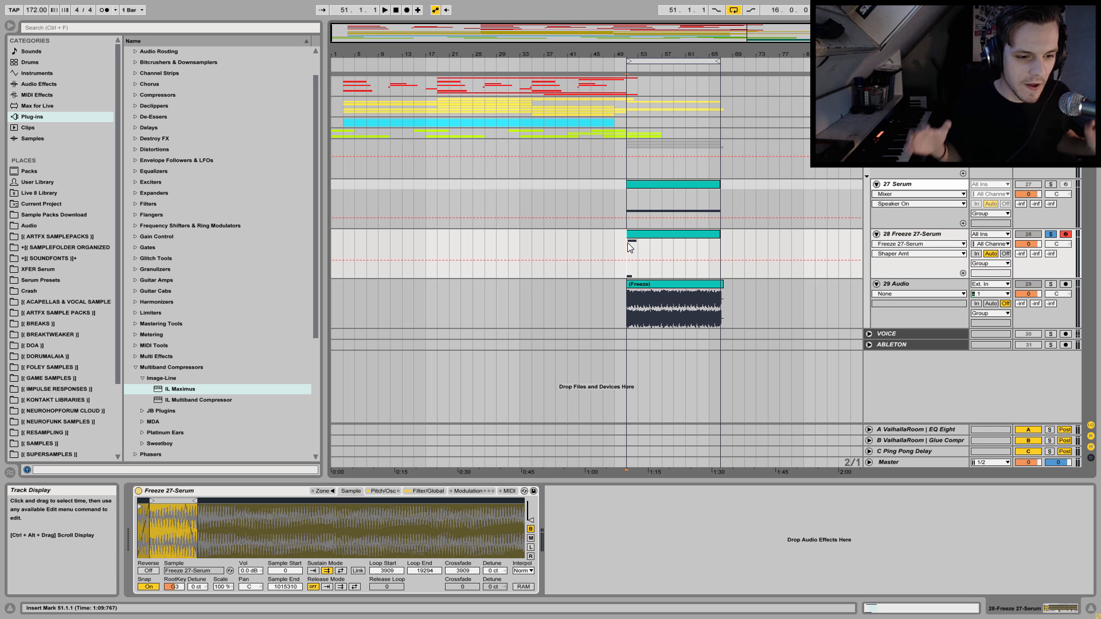